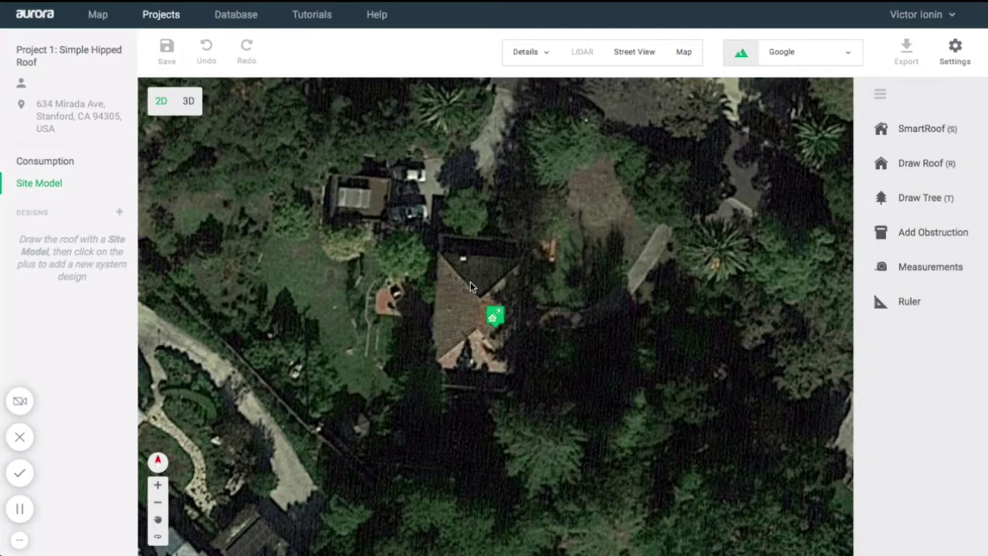
# Show Street View beside the site image and move along the street to a viewpoint up the driveway towards the house.
pyautogui.click(630, 56)
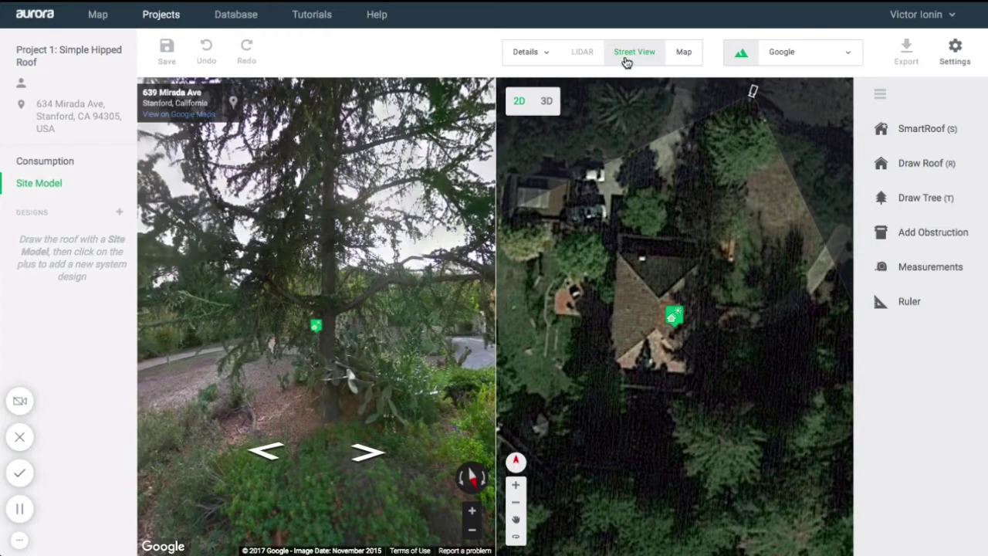
pyautogui.click(274, 462)
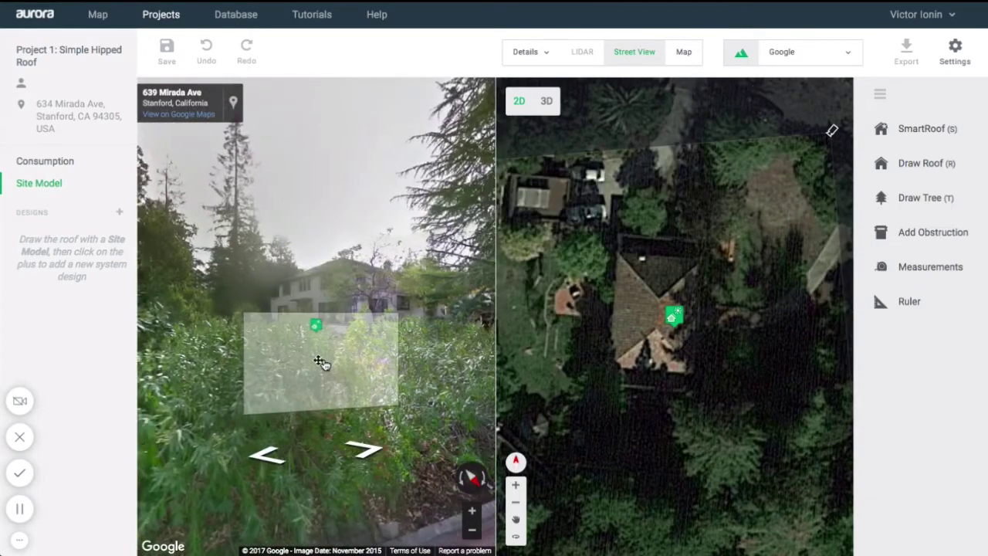
pyautogui.click(286, 366)
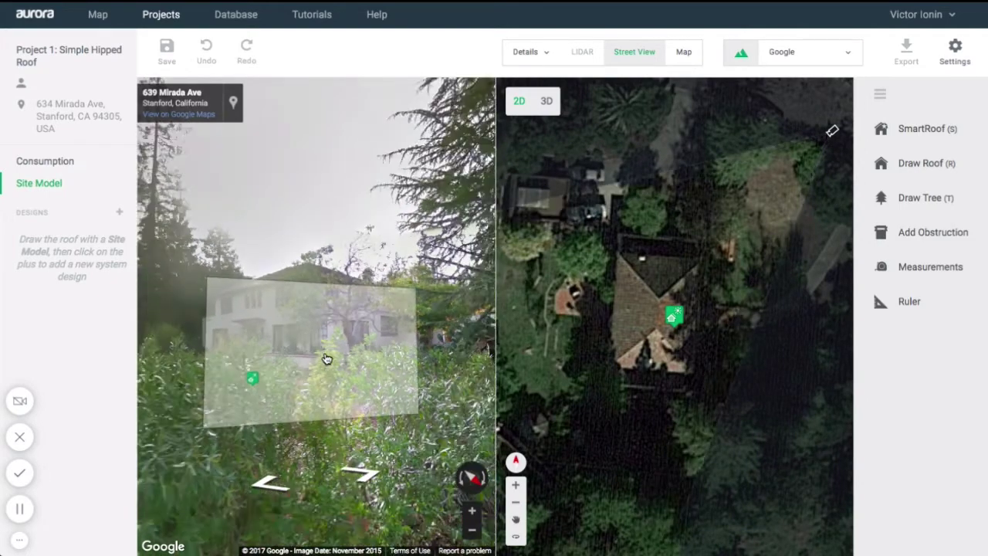
pyautogui.click(360, 482)
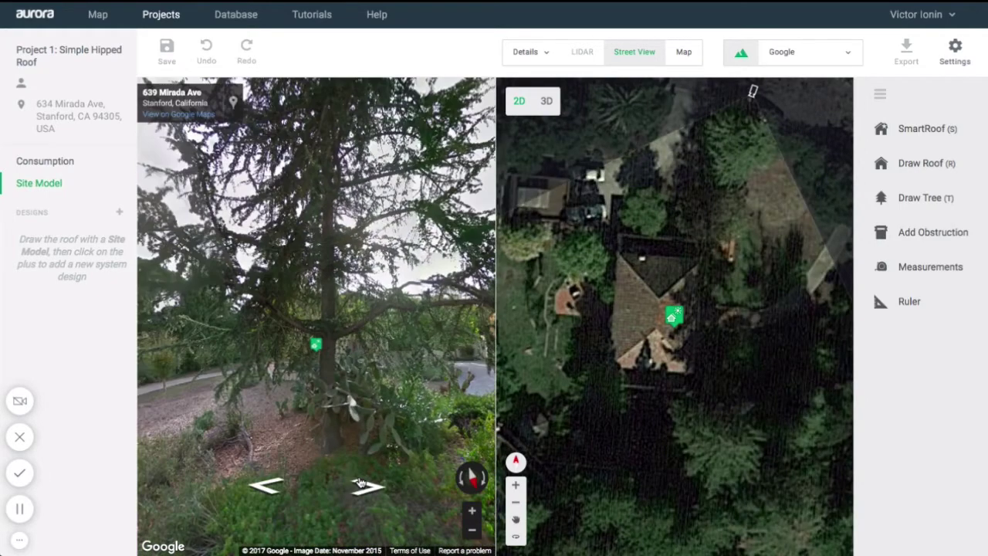
pyautogui.click(372, 461)
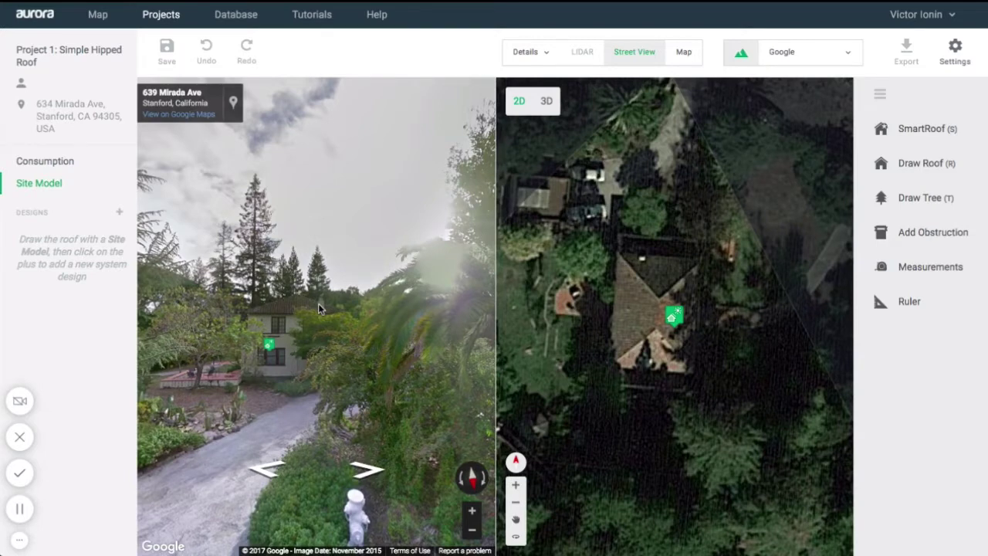
pyautogui.moveTo(299, 344); pyautogui.dragTo(440, 352)
pyautogui.moveTo(272, 360)
pyautogui.mouseDown()
pyautogui.moveTo(341, 349)
pyautogui.moveTo(286, 342)
pyautogui.moveTo(392, 335)
pyautogui.moveTo(174, 315)
pyautogui.mouseUp()
pyautogui.moveTo(317, 312); pyautogui.dragTo(207, 315)
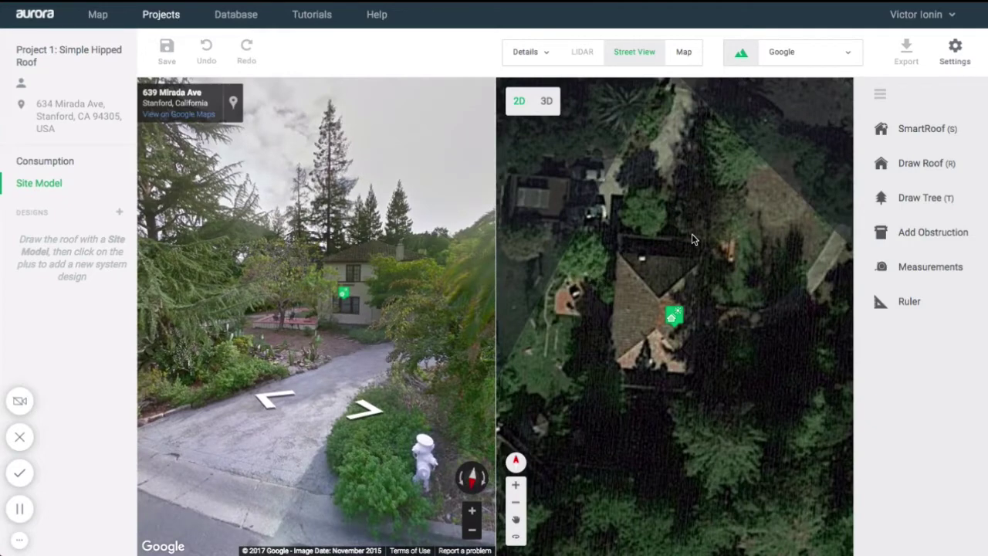
# Locate the Street View camera on the site image and examine the house's front wall, windows and roof up close.
pyautogui.scroll(-1, 702, 236)
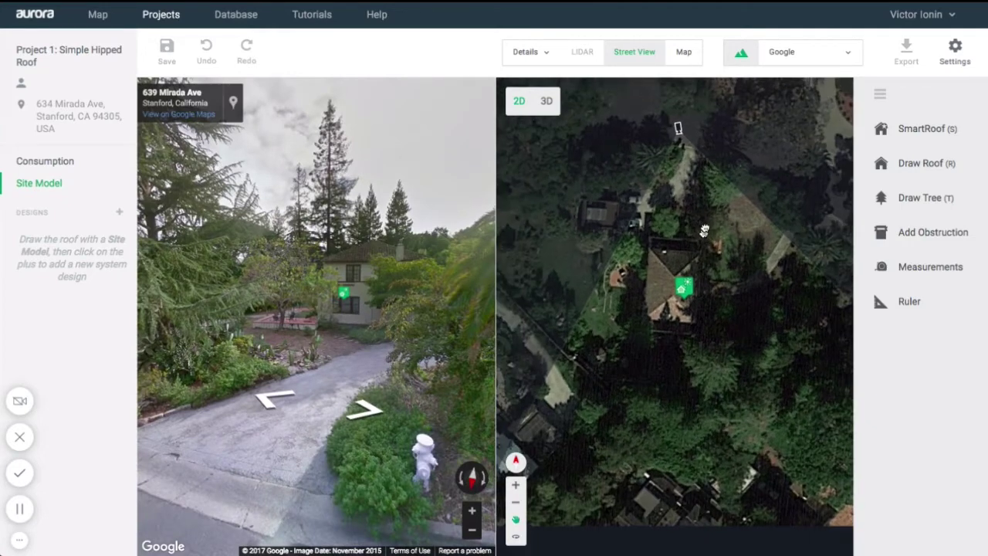
pyautogui.moveTo(676, 125); pyautogui.dragTo(665, 177)
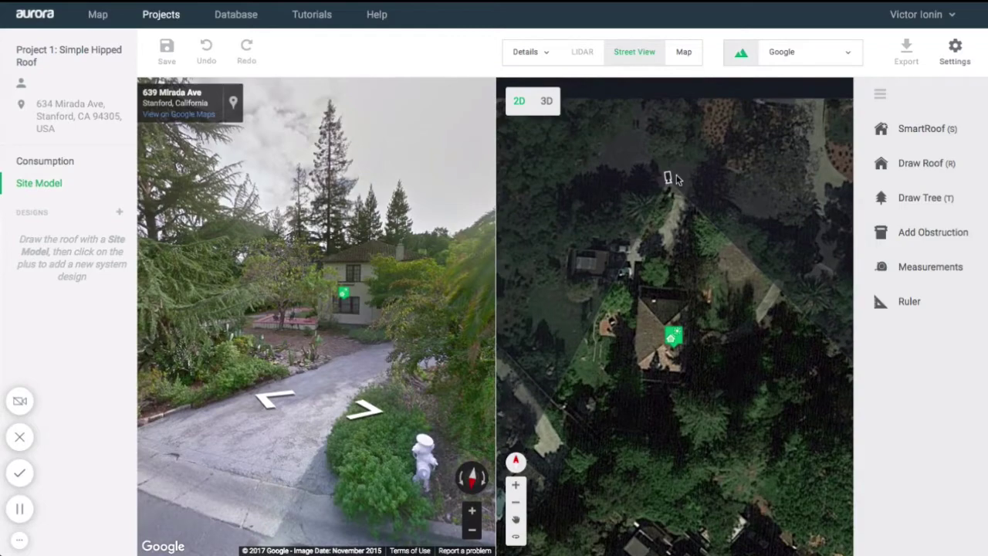
pyautogui.scroll(4, 368, 279)
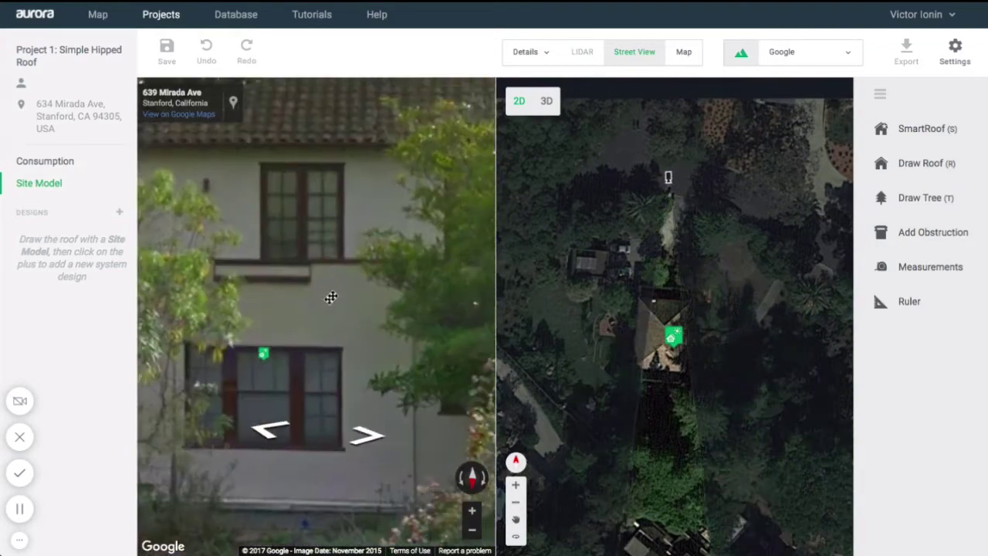
pyautogui.scroll(-4, 373, 262)
pyautogui.moveTo(343, 235); pyautogui.dragTo(304, 212)
pyautogui.moveTo(324, 269); pyautogui.dragTo(368, 265)
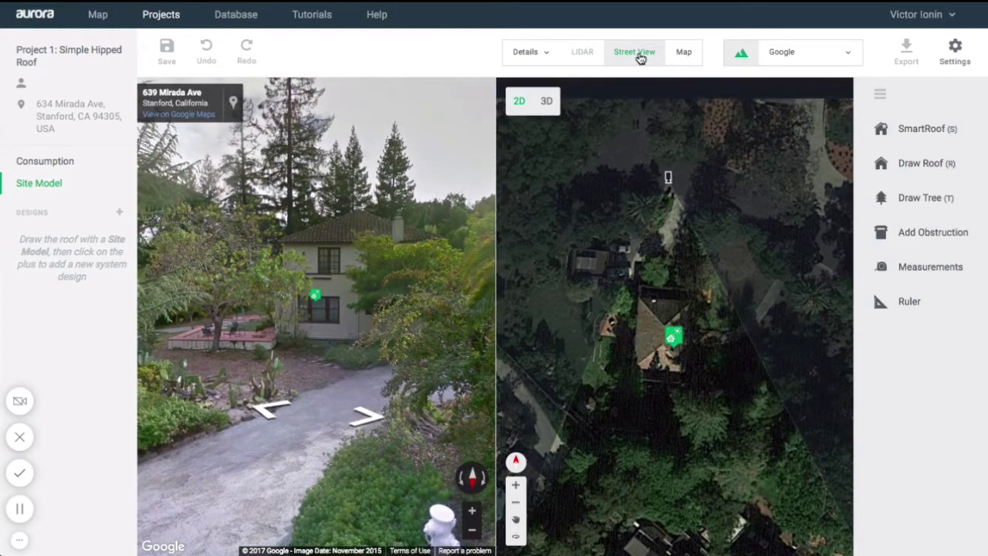
# Replace Street View with the oblique aerial map and rotate it around the house to examine the roof from every side.
pyautogui.click(685, 53)
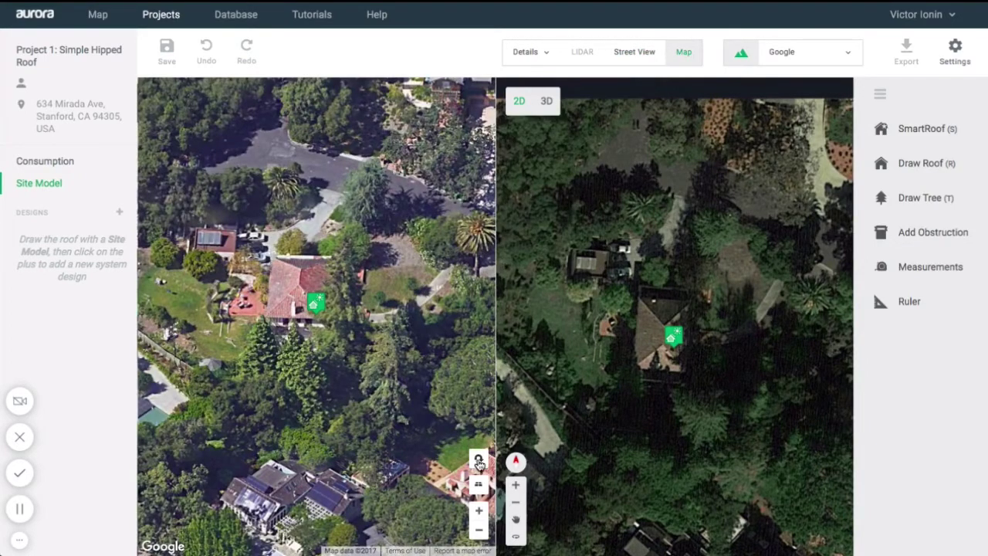
pyautogui.click(478, 462)
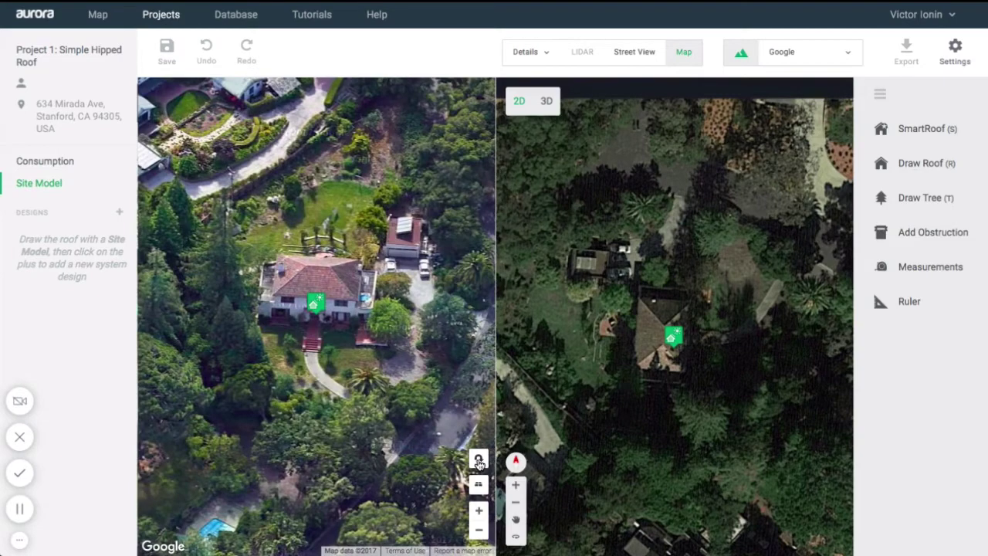
pyautogui.click(479, 462)
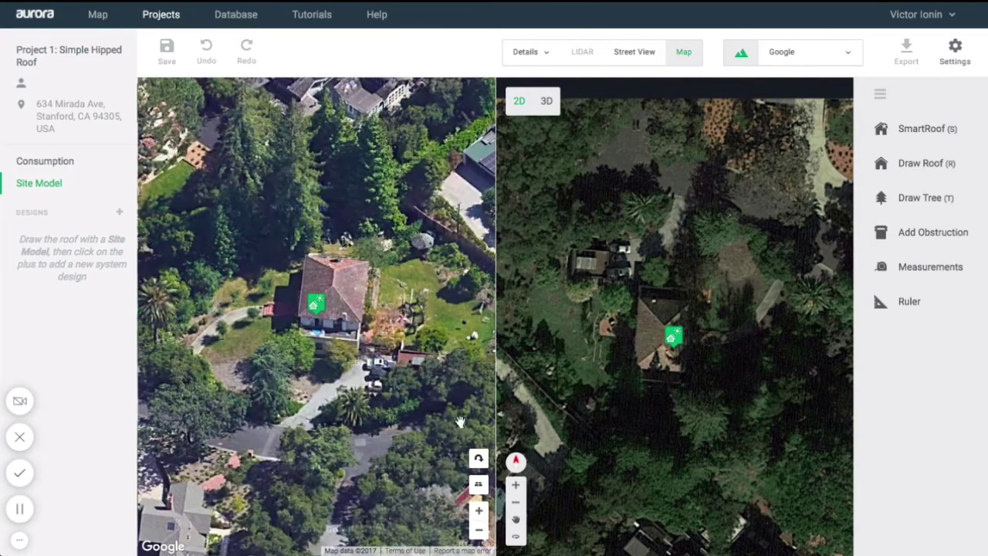
pyautogui.click(478, 462)
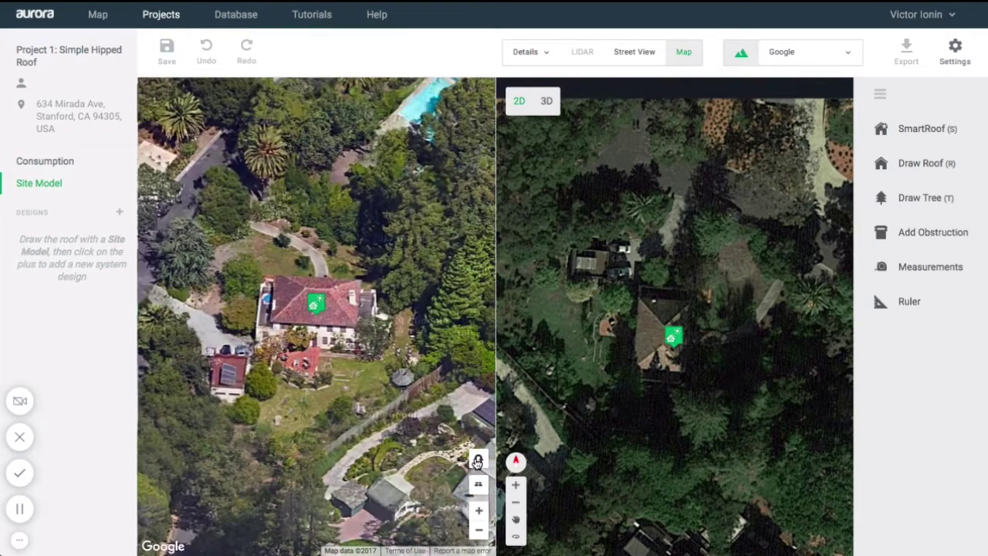
pyautogui.click(479, 462)
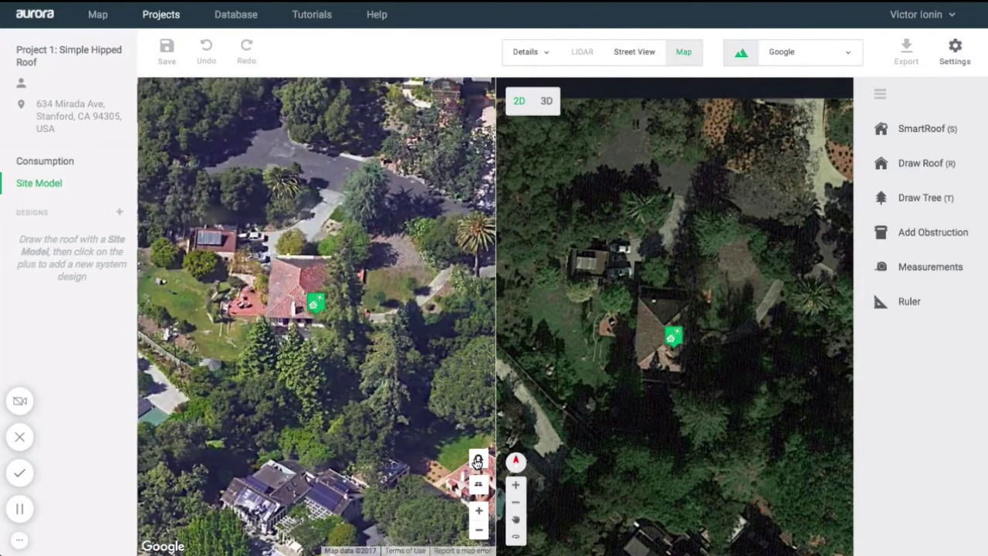
pyautogui.click(478, 462)
pyautogui.click(479, 462)
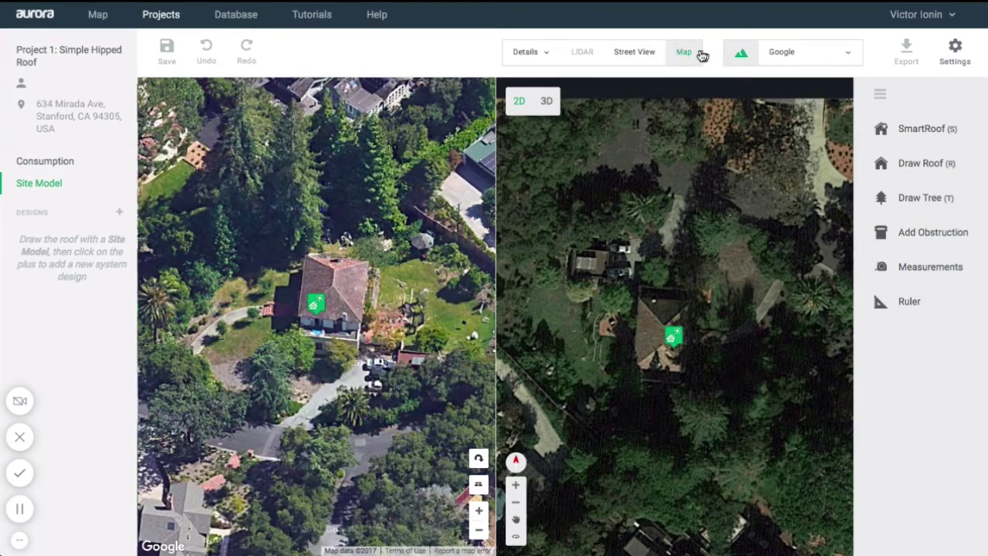
# Switch the site imagery to Bing and close the oblique aerial map so the site image fills the workspace.
pyautogui.click(809, 57)
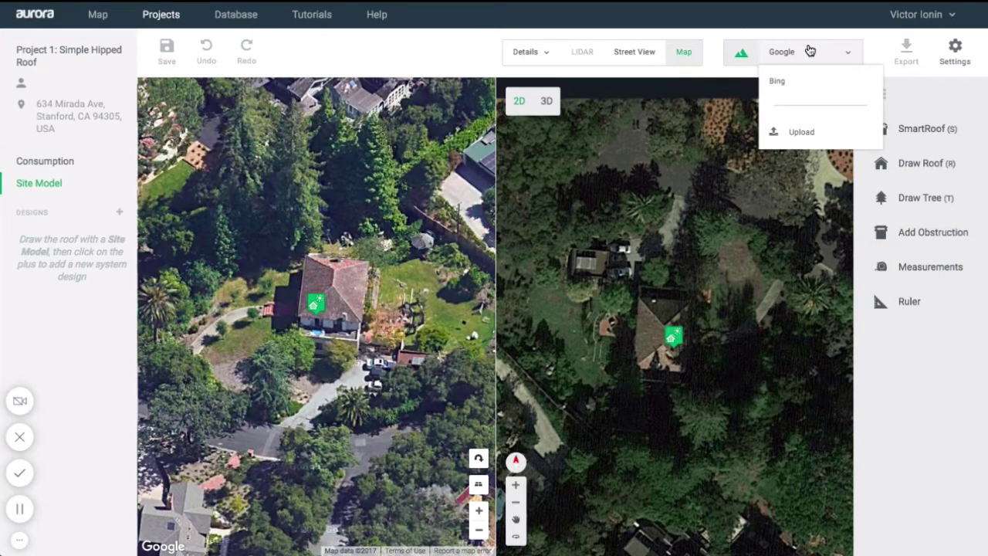
pyautogui.click(800, 85)
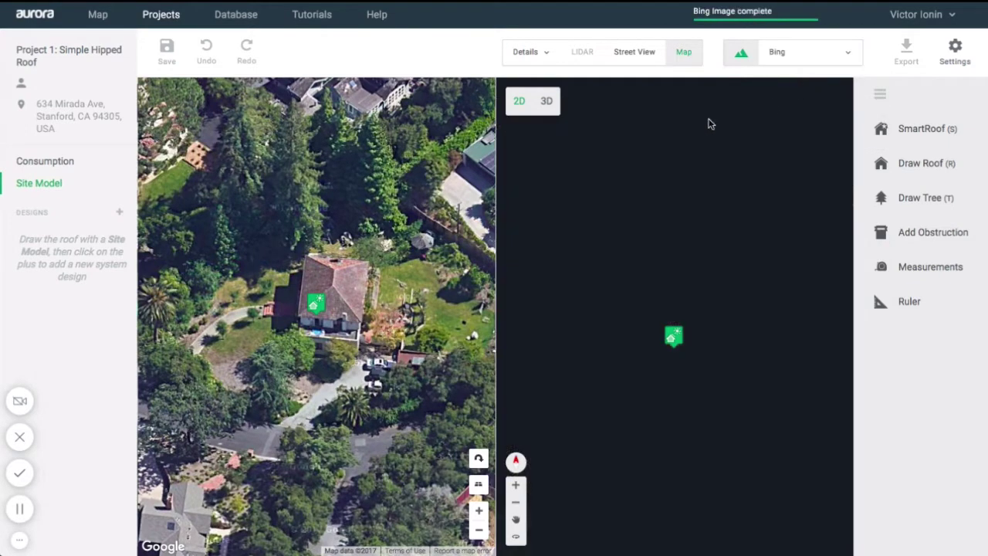
pyautogui.click(683, 53)
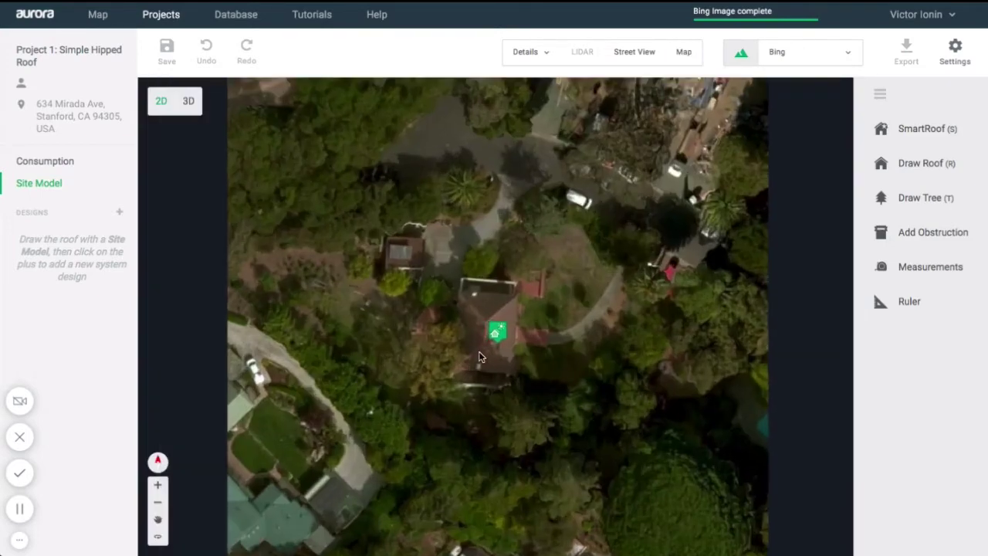
pyautogui.scroll(2, 481, 354)
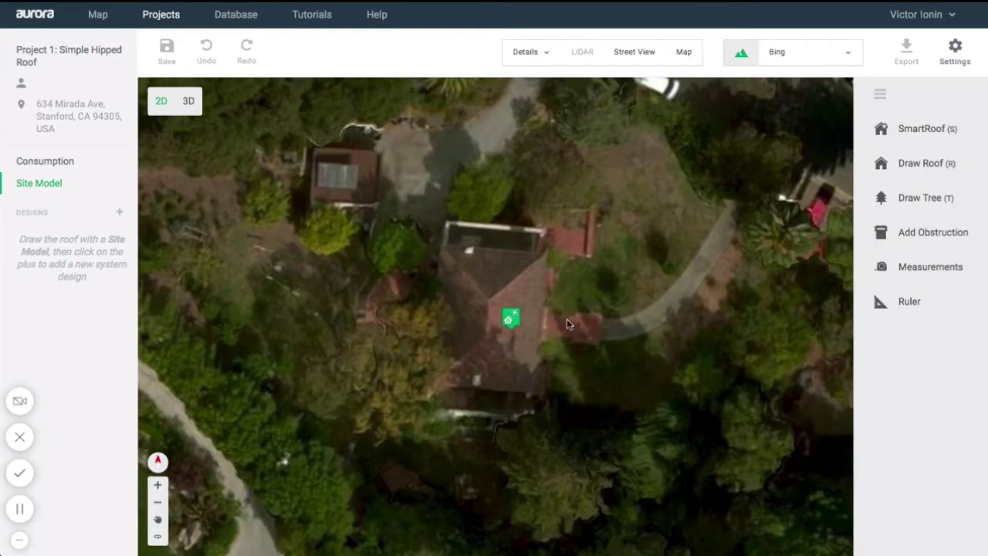
pyautogui.click(808, 52)
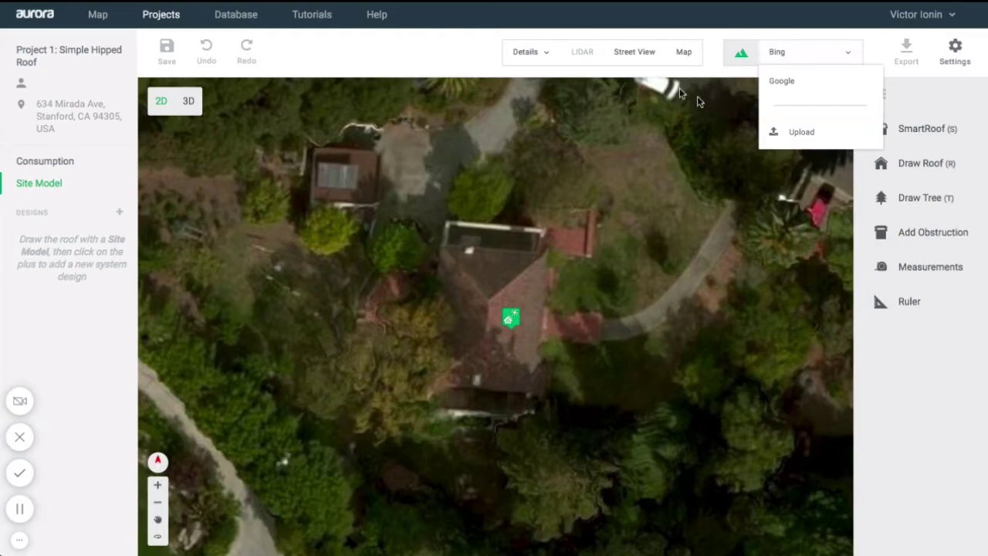
pyautogui.click(713, 56)
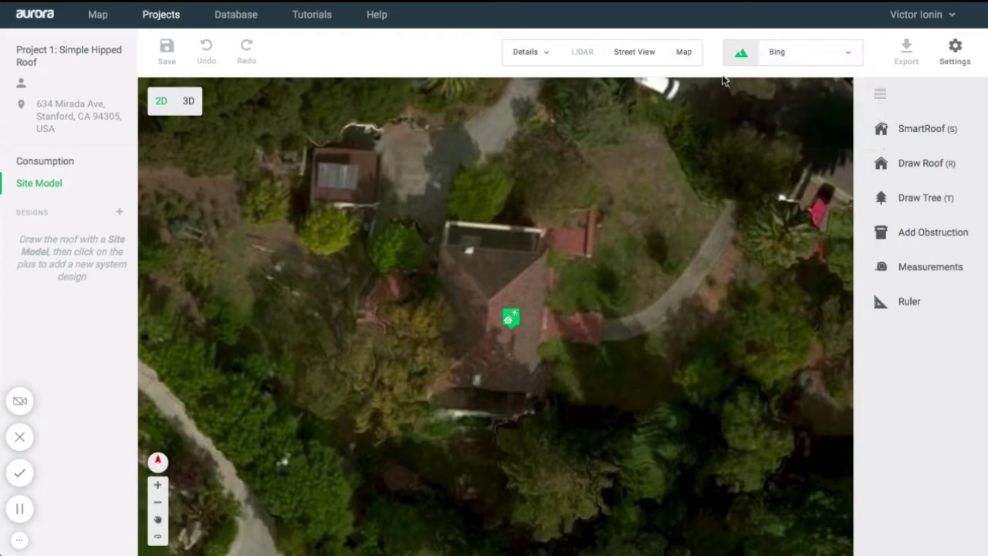
# Draw a pitched SmartRoof by tracing the four corners of the main house roof as a closed right-angled outline.
pyautogui.click(908, 132)
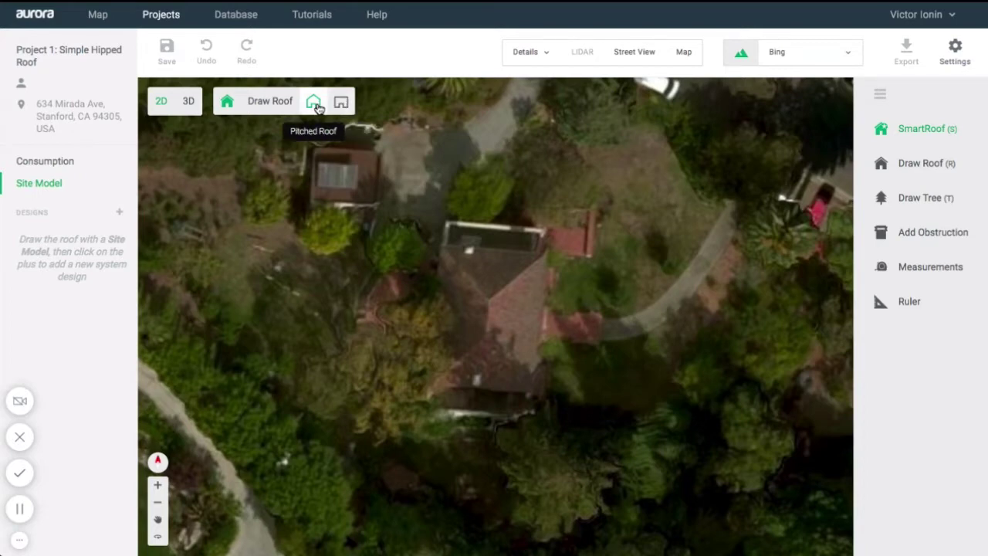
pyautogui.click(315, 104)
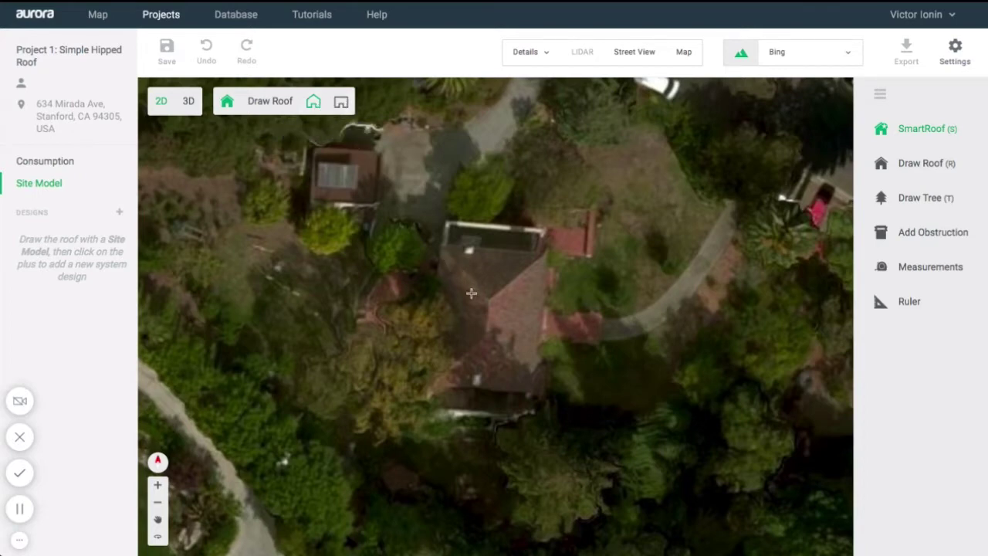
pyautogui.scroll(1, 471, 293)
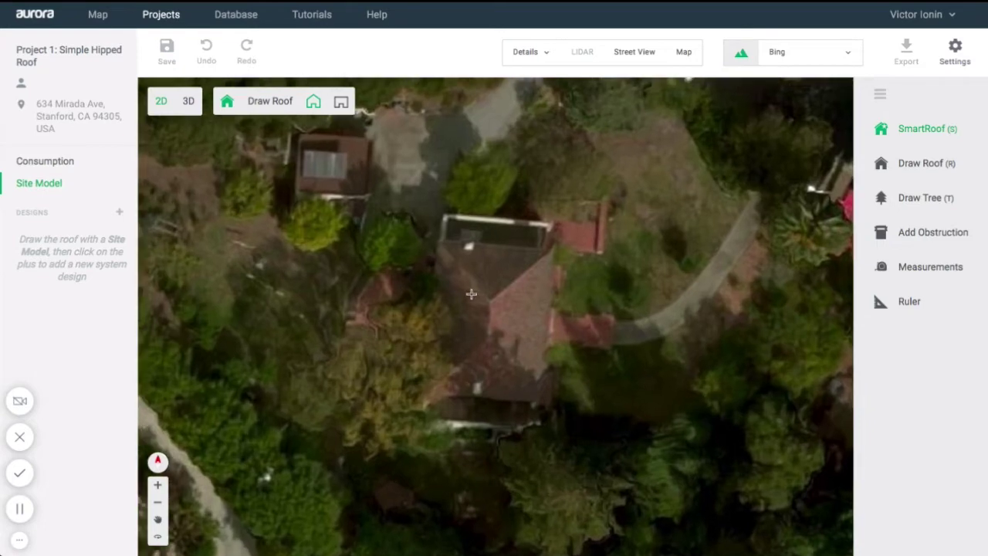
pyautogui.click(439, 240)
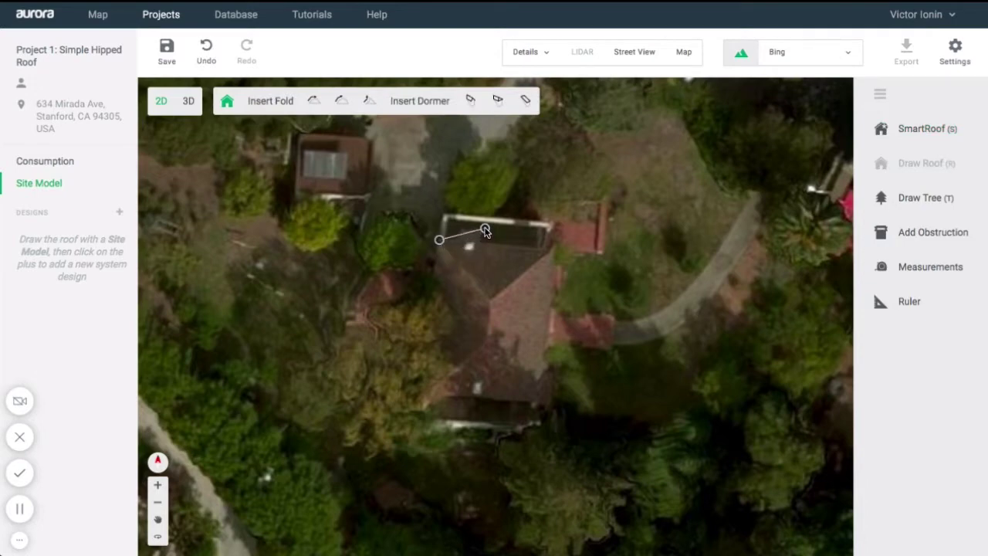
pyautogui.click(552, 250)
pyautogui.click(541, 402)
pyautogui.click(541, 403)
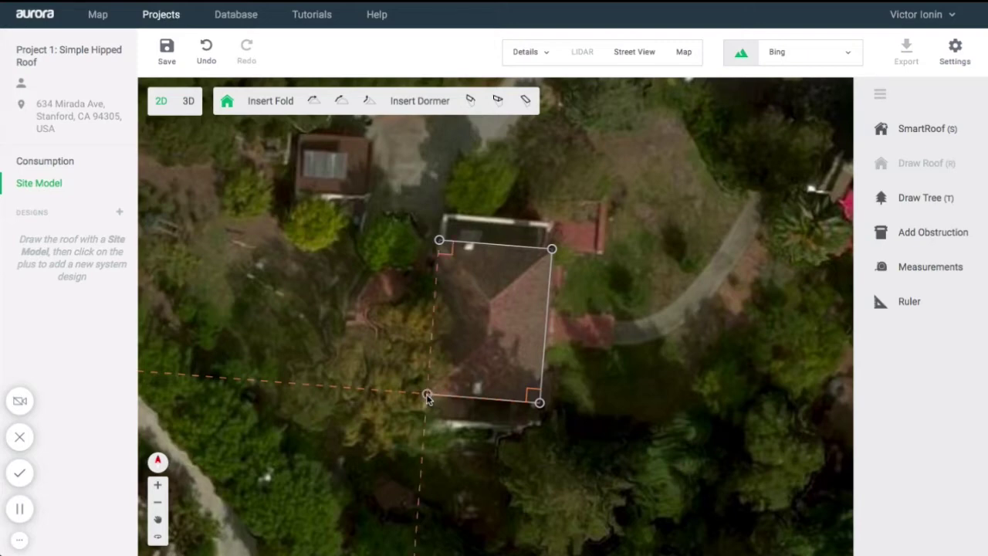
pyautogui.click(428, 395)
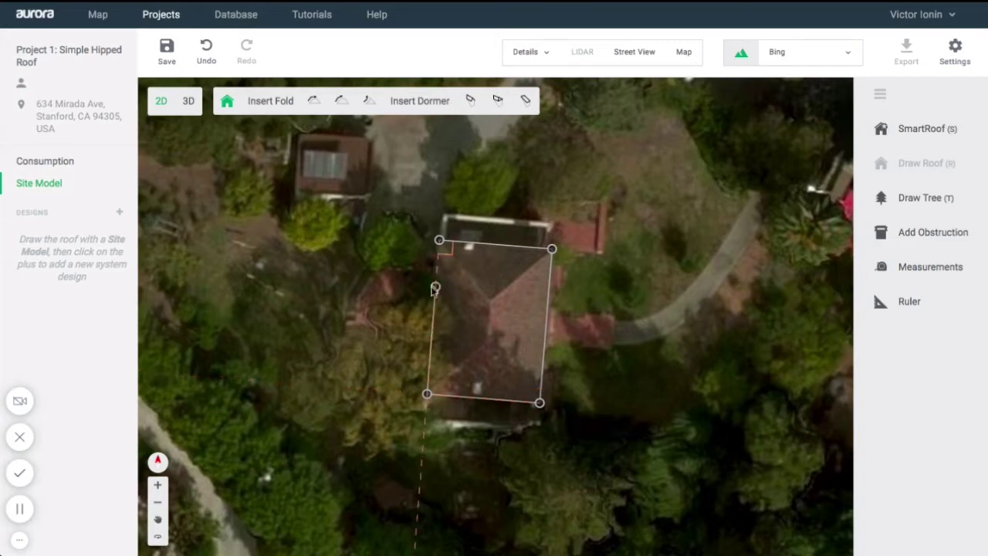
pyautogui.click(439, 240)
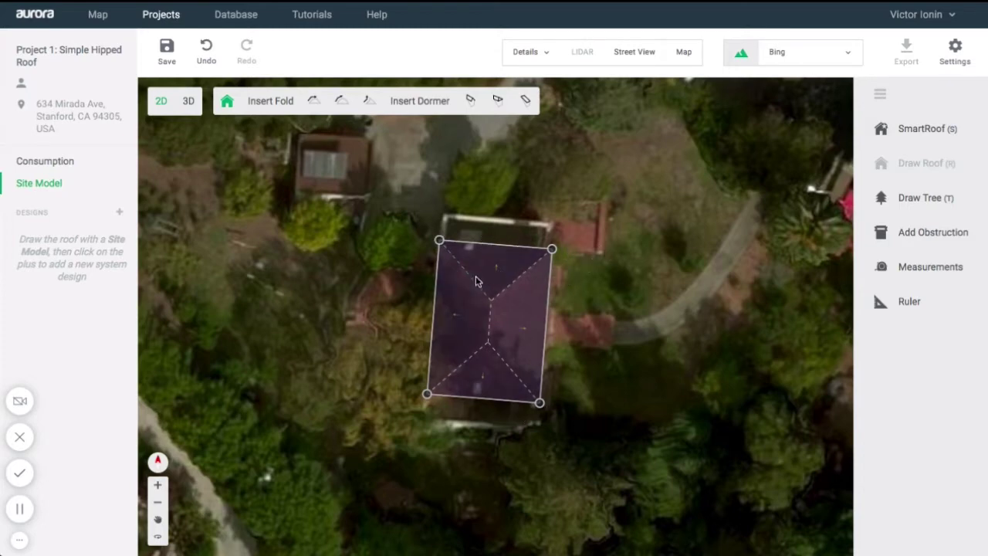
# Inspect the hipped roof over the imagery, selecting each of its faces in turn to check their slope and height settings.
pyautogui.scroll(3, 476, 279)
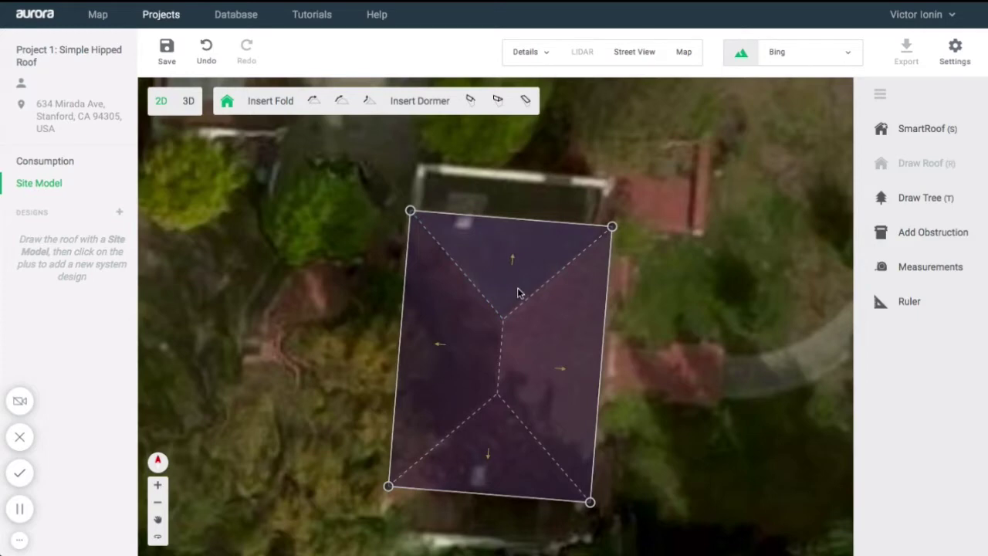
pyautogui.scroll(1, 464, 271)
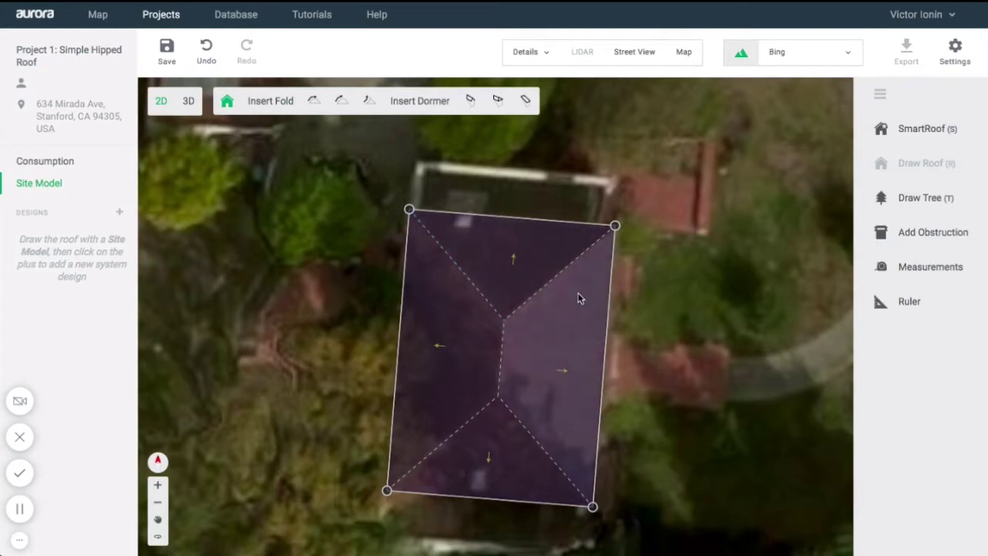
pyautogui.scroll(-2, 571, 309)
pyautogui.scroll(1, 555, 344)
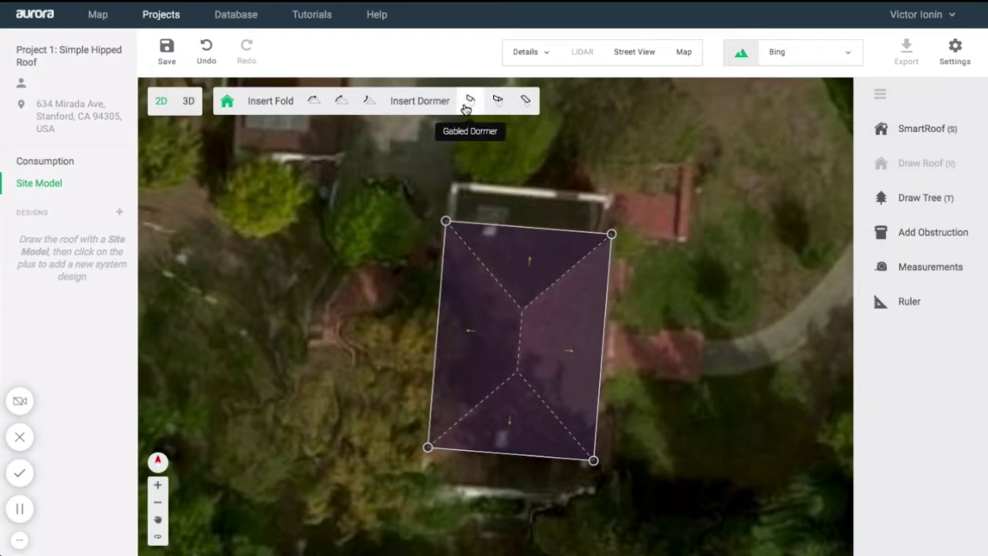
pyautogui.click(478, 317)
pyautogui.click(501, 261)
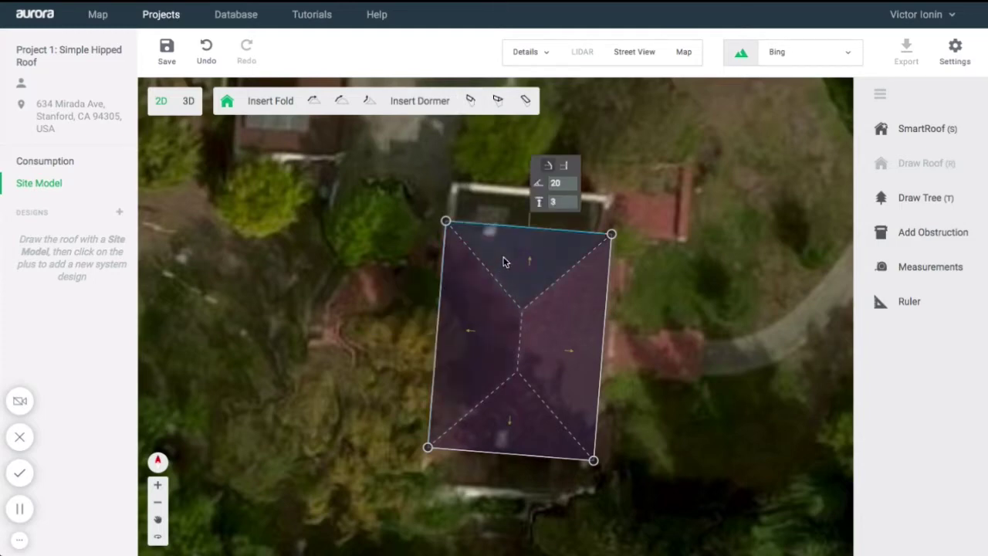
pyautogui.click(559, 308)
pyautogui.click(518, 403)
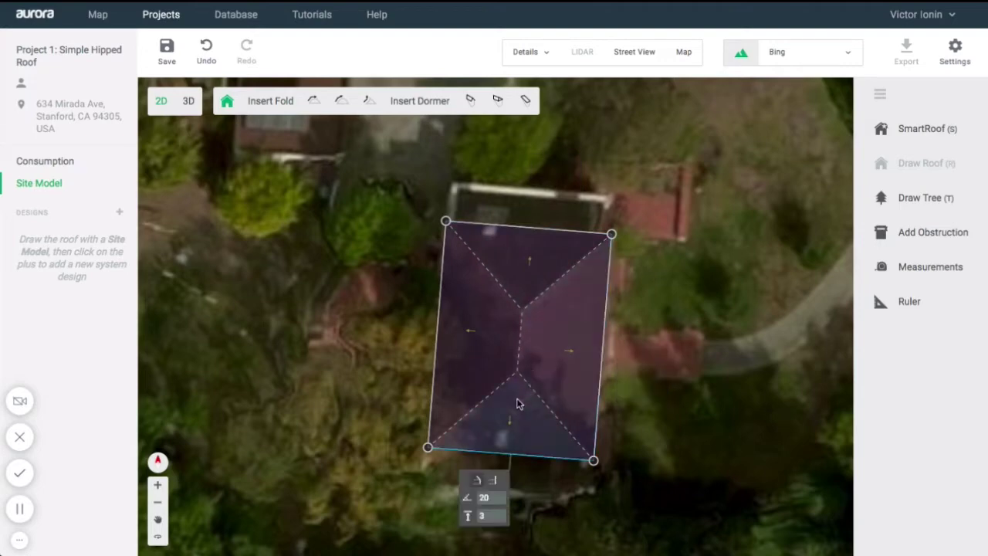
pyautogui.click(469, 300)
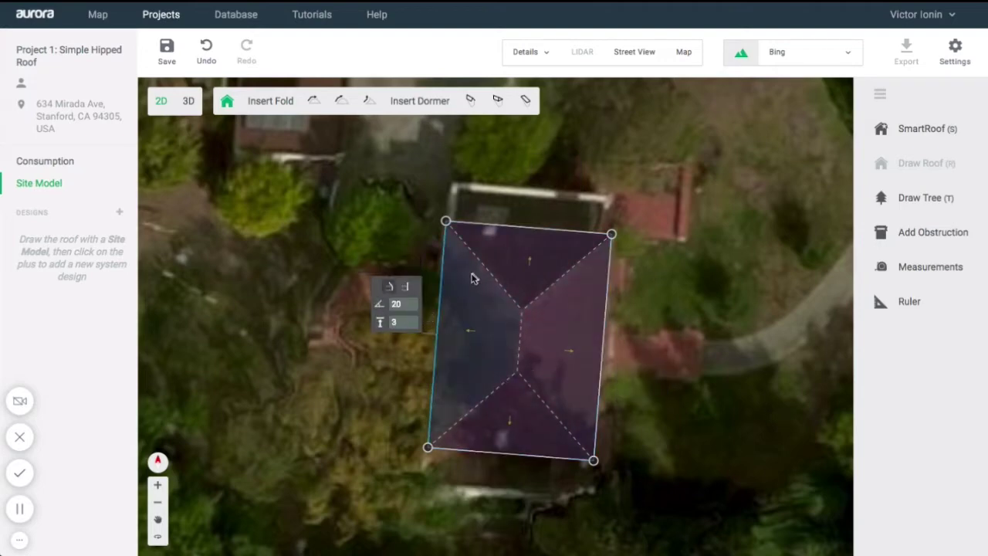
# Open the east roof face's Edge & Face Properties, move the dialog off the roof to review its settings, and close roof editing.
pyautogui.click(500, 260)
pyautogui.click(563, 328)
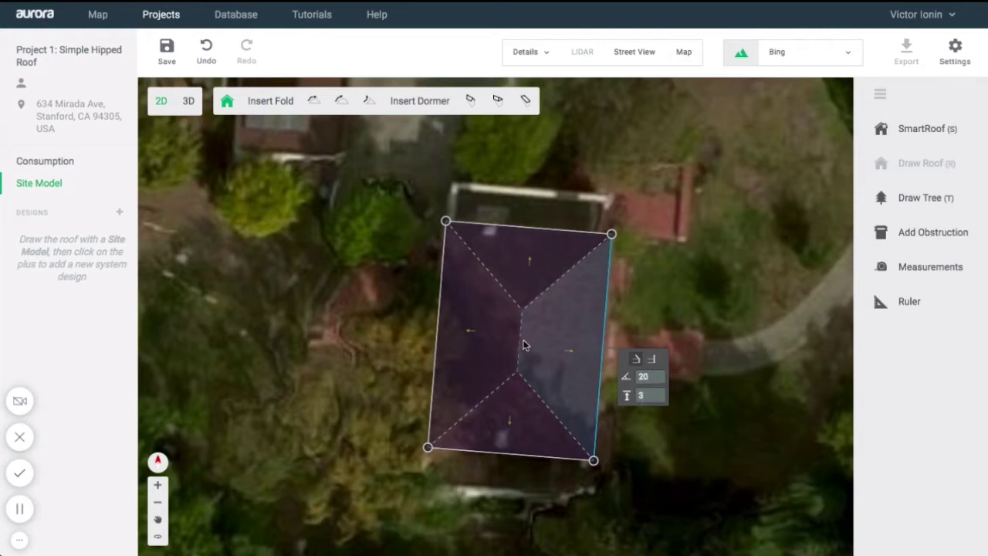
pyautogui.click(565, 324)
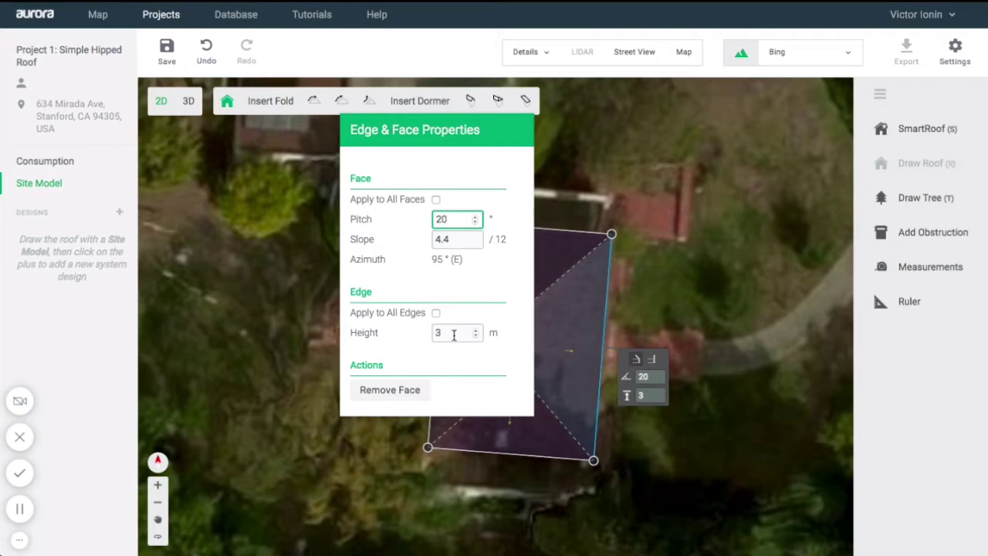
pyautogui.moveTo(433, 130); pyautogui.dragTo(311, 145)
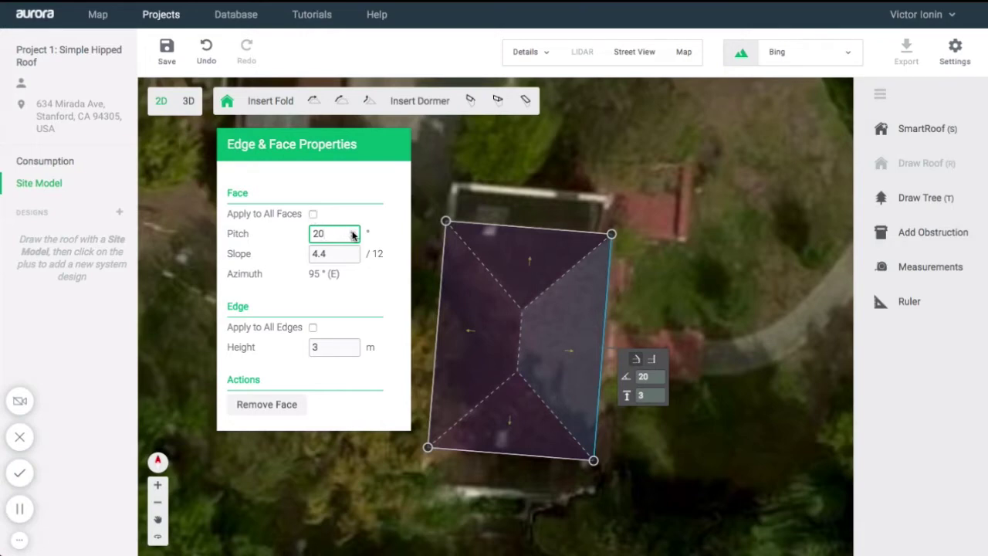
pyautogui.moveTo(362, 151); pyautogui.dragTo(257, 169)
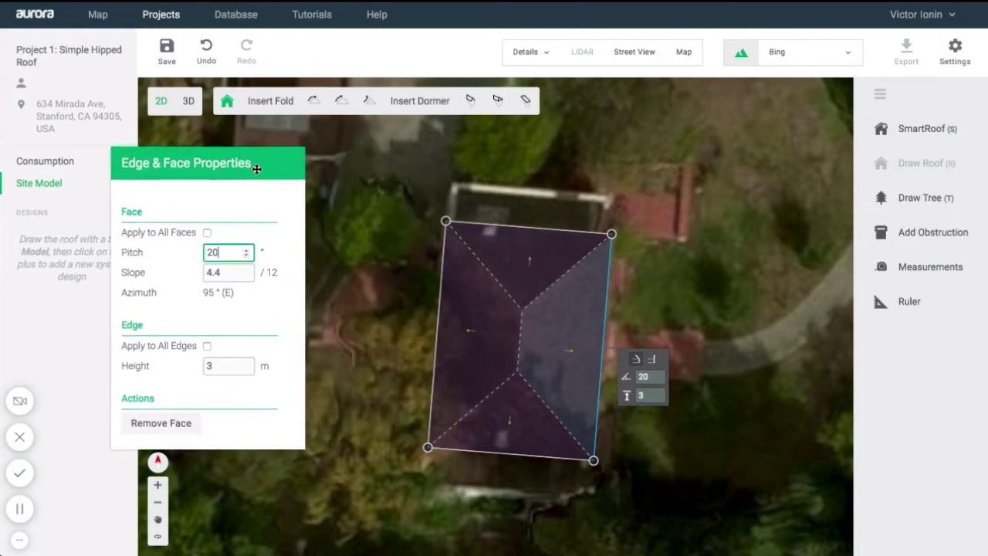
pyautogui.click(651, 251)
pyautogui.click(652, 251)
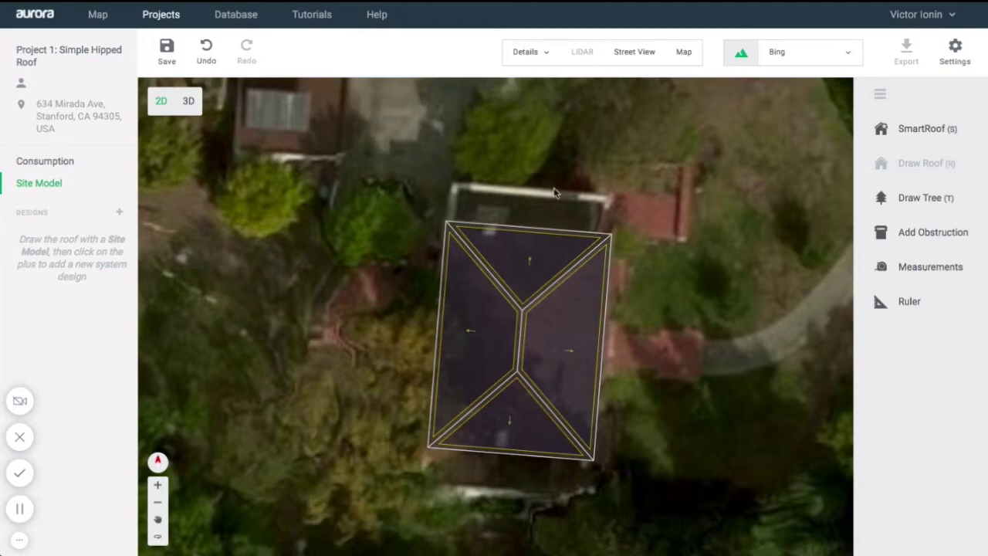
# Select the whole roof, nudge it slightly, and rotate it slightly counterclockwise to match the house in the imagery.
pyautogui.click(513, 256)
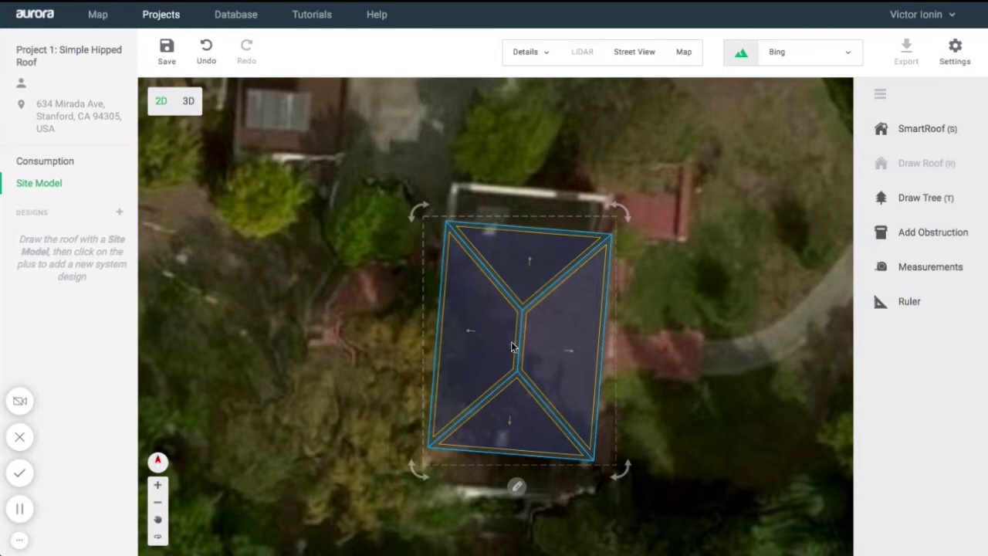
pyautogui.click(404, 324)
pyautogui.click(477, 317)
pyautogui.moveTo(545, 347)
pyautogui.mouseDown()
pyautogui.moveTo(306, 311)
pyautogui.moveTo(446, 337)
pyautogui.moveTo(667, 348)
pyautogui.moveTo(547, 347)
pyautogui.mouseUp()
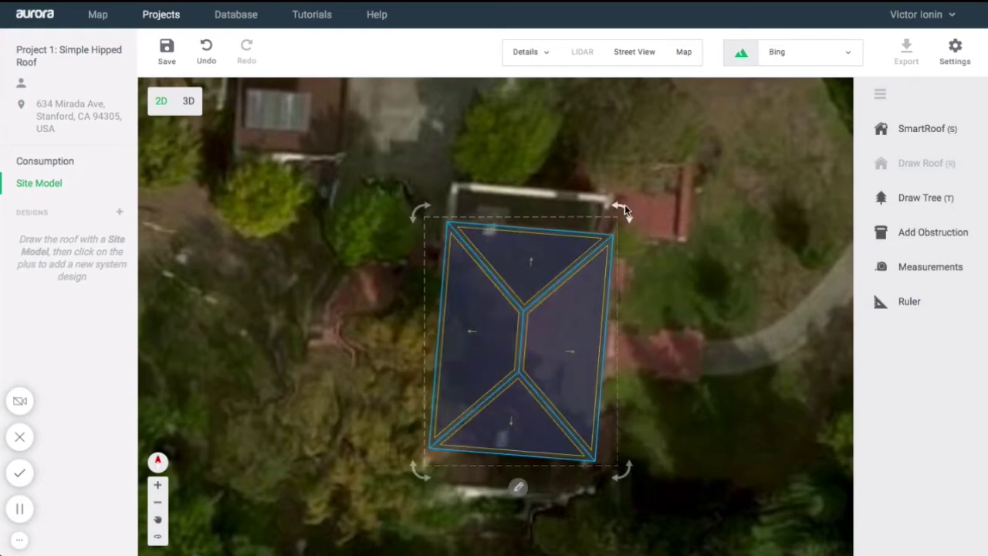
pyautogui.moveTo(624, 214)
pyautogui.mouseDown()
pyautogui.moveTo(543, 181)
pyautogui.moveTo(595, 203)
pyautogui.moveTo(639, 245)
pyautogui.moveTo(656, 343)
pyautogui.moveTo(656, 316)
pyautogui.moveTo(604, 231)
pyautogui.mouseUp()
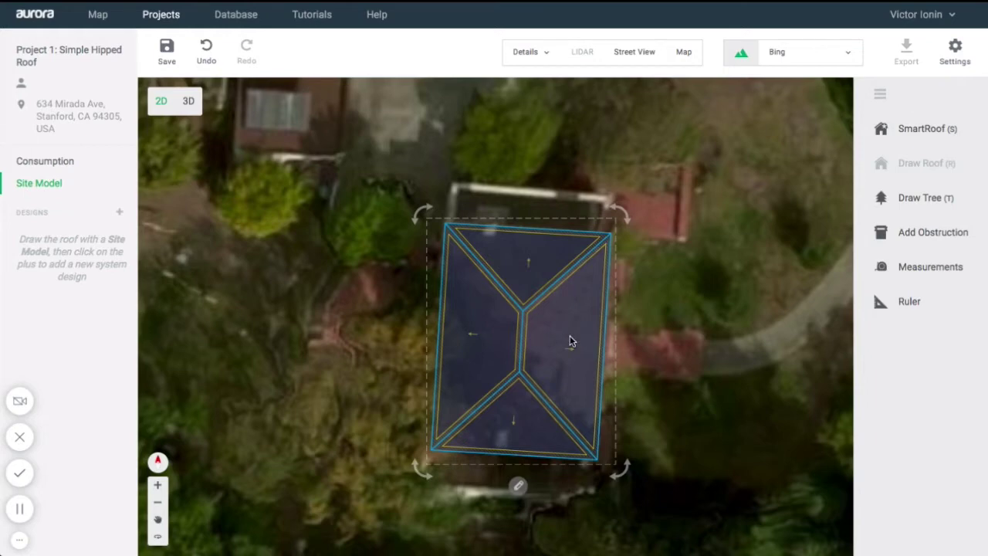
# Place a duplicate of the roof to the west of the original, and delete that copy.
pyautogui.moveTo(570, 342); pyautogui.dragTo(351, 337)
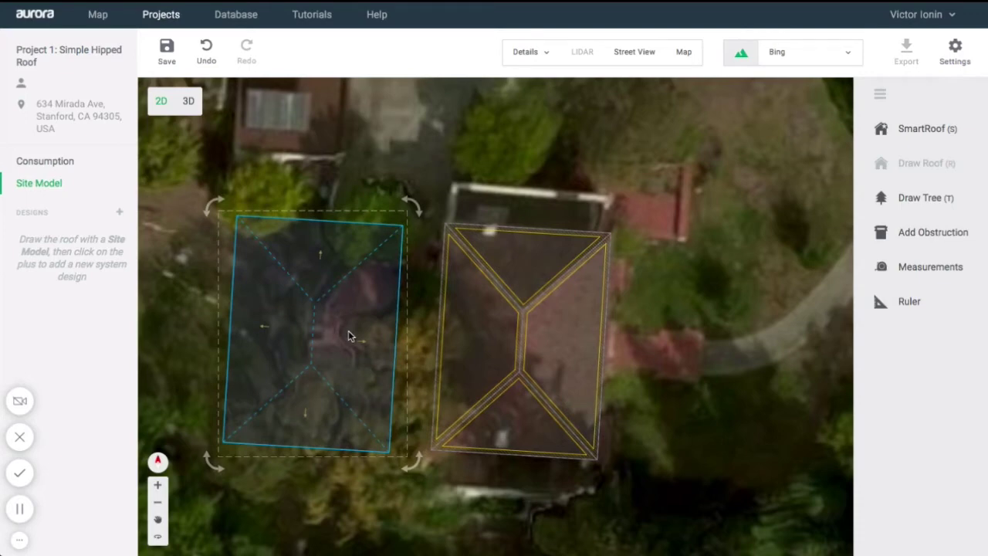
pyautogui.moveTo(349, 335); pyautogui.dragTo(349, 335)
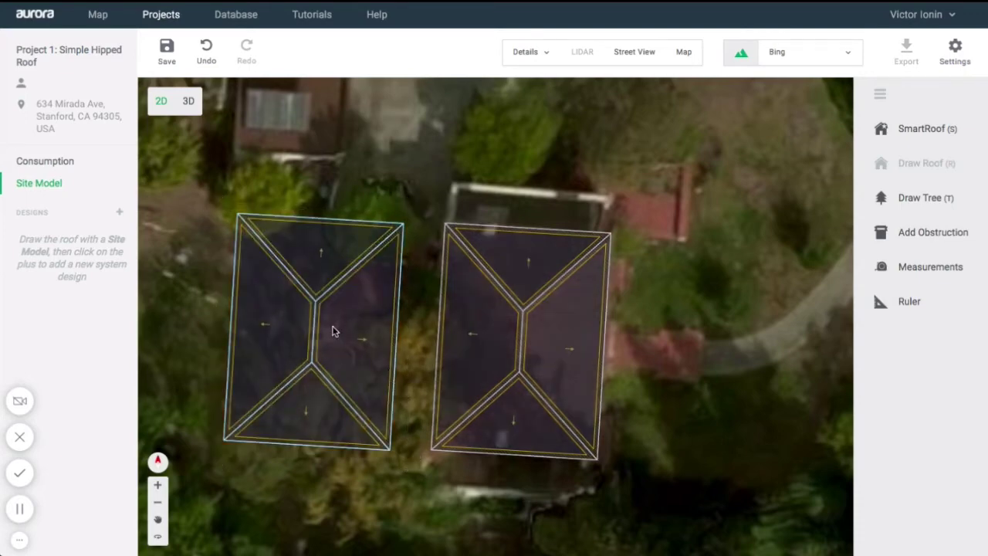
pyautogui.click(332, 332)
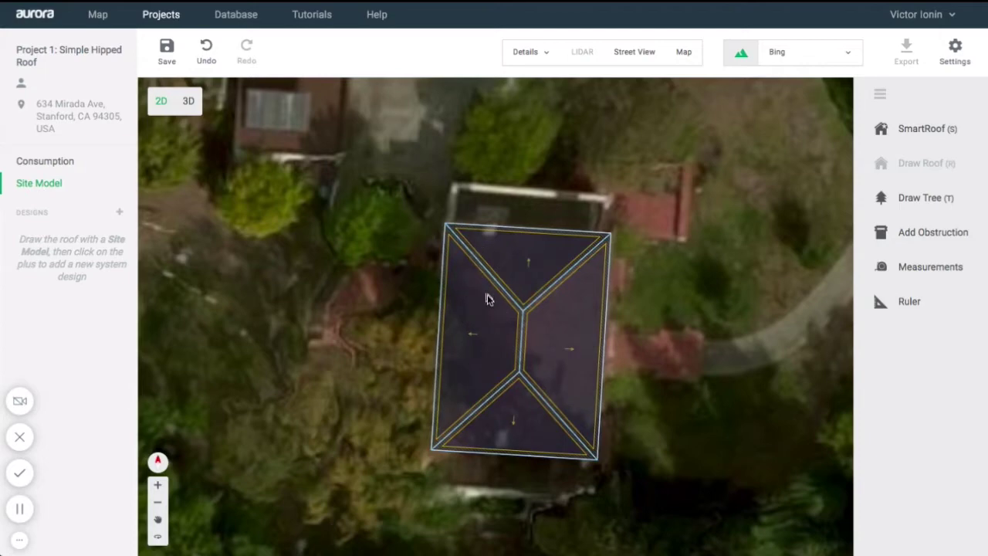
# Reopen the roof for editing, check the pitch and height of each of its four faces, and leave editing.
pyautogui.click(535, 311)
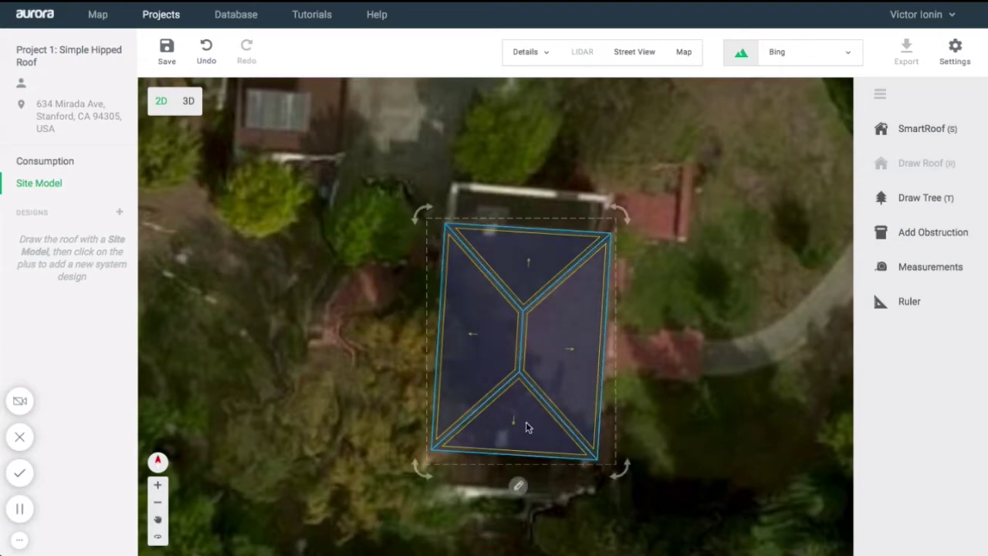
pyautogui.click(517, 488)
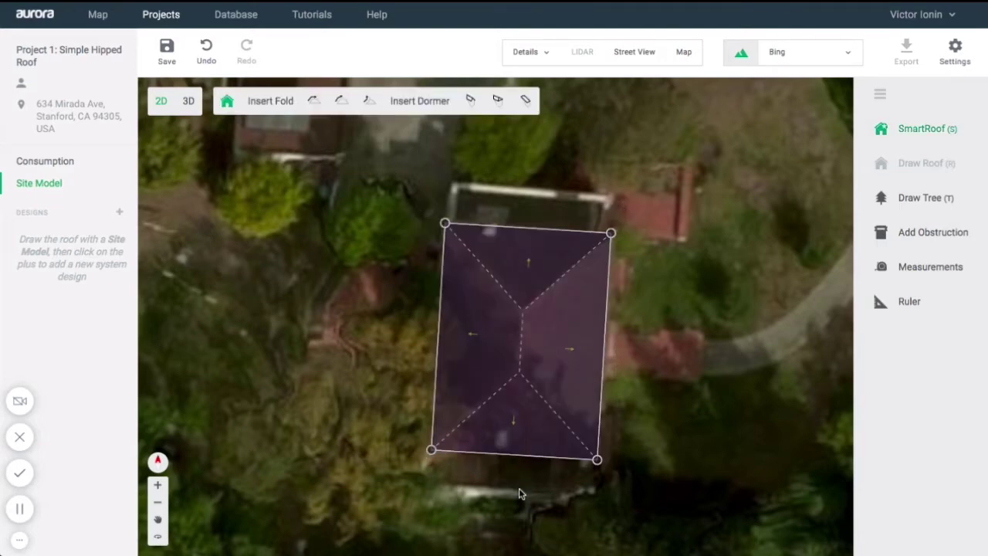
pyautogui.click(538, 264)
pyautogui.click(486, 300)
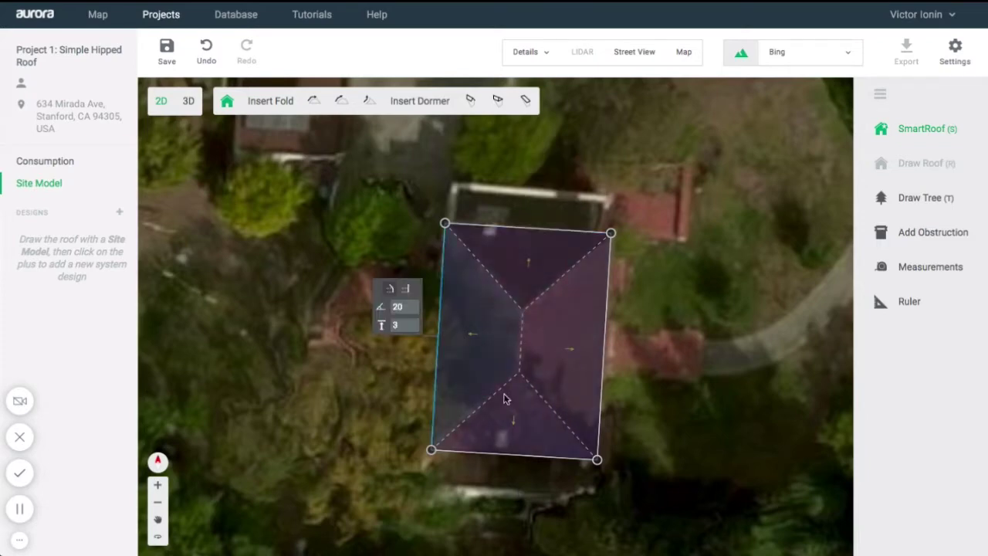
pyautogui.click(506, 398)
pyautogui.click(561, 325)
pyautogui.click(542, 266)
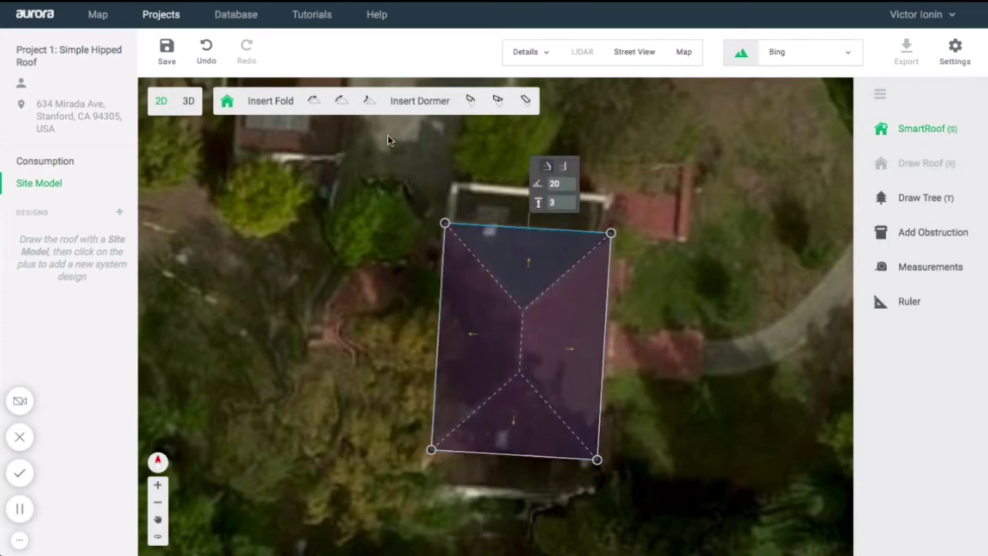
pyautogui.click(546, 332)
pyautogui.click(650, 294)
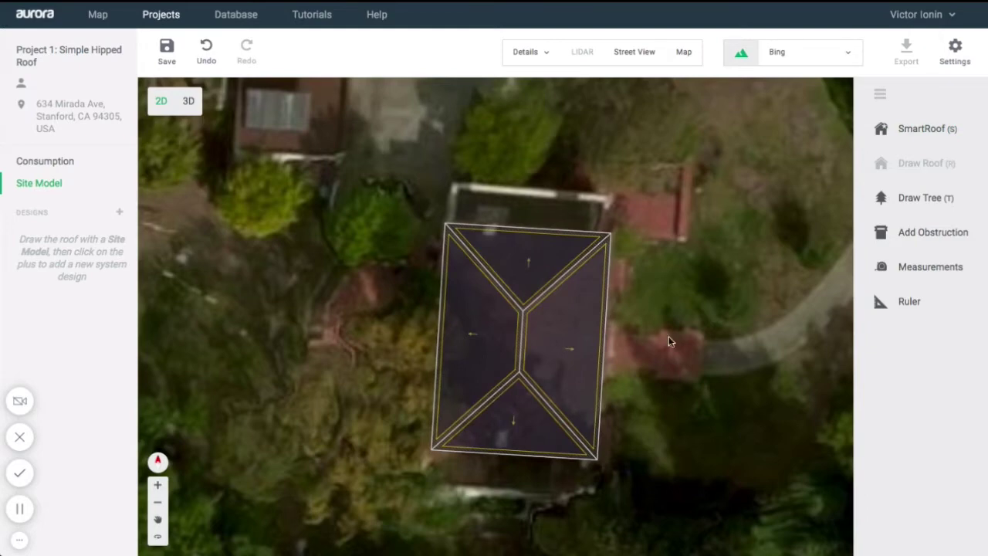
# Enter the roof's edit mode once more, leave it, and select the whole roof again.
pyautogui.click(585, 333)
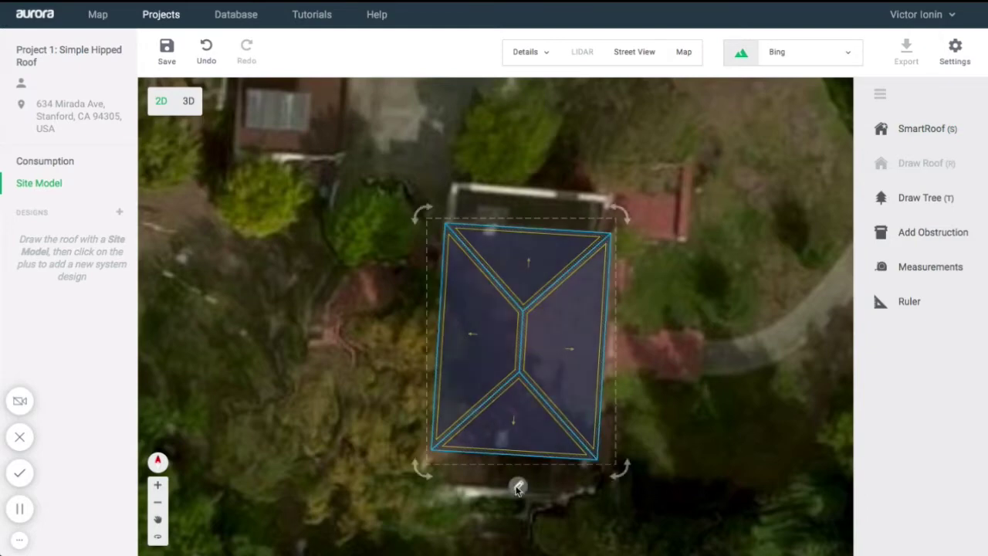
pyautogui.click(517, 489)
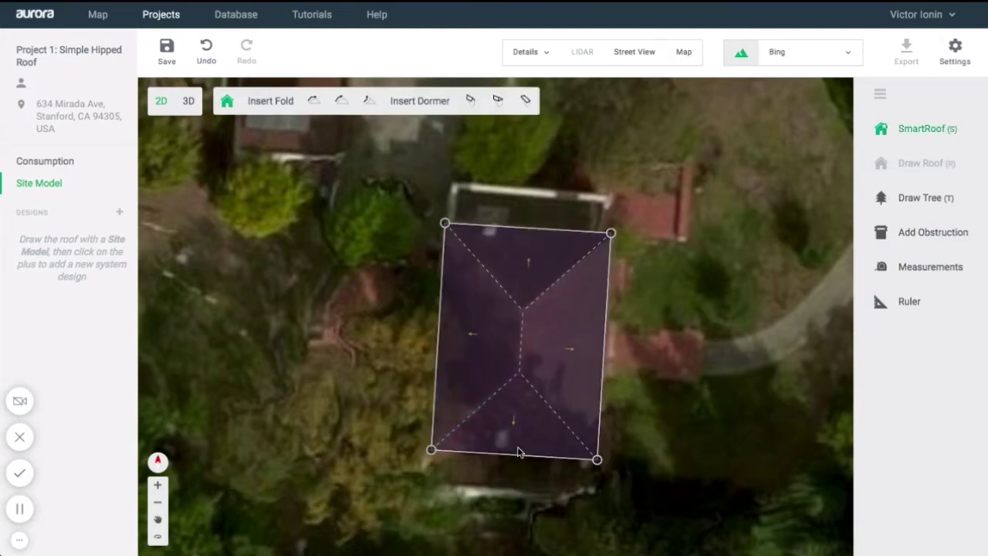
pyautogui.click(378, 318)
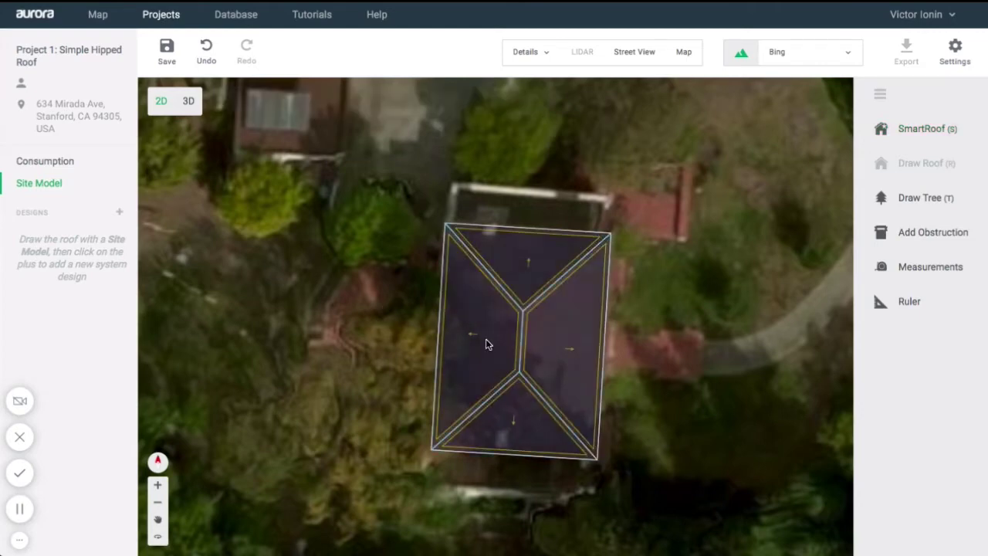
pyautogui.click(520, 332)
pyautogui.click(513, 334)
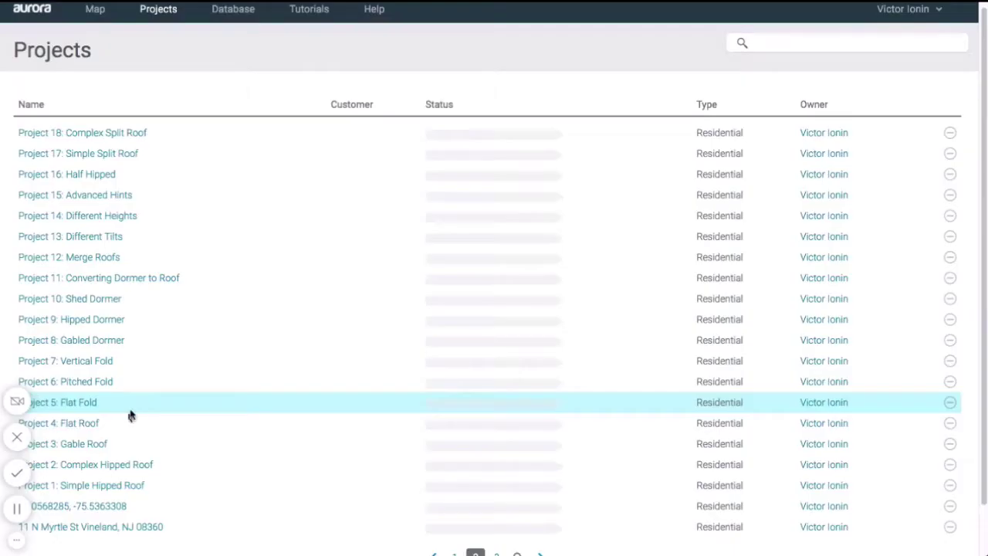
# Open the site model of Project 2: Complex Hipped Roof and rotate the oblique aerial map around the house to examine its roof.
pyautogui.click(87, 464)
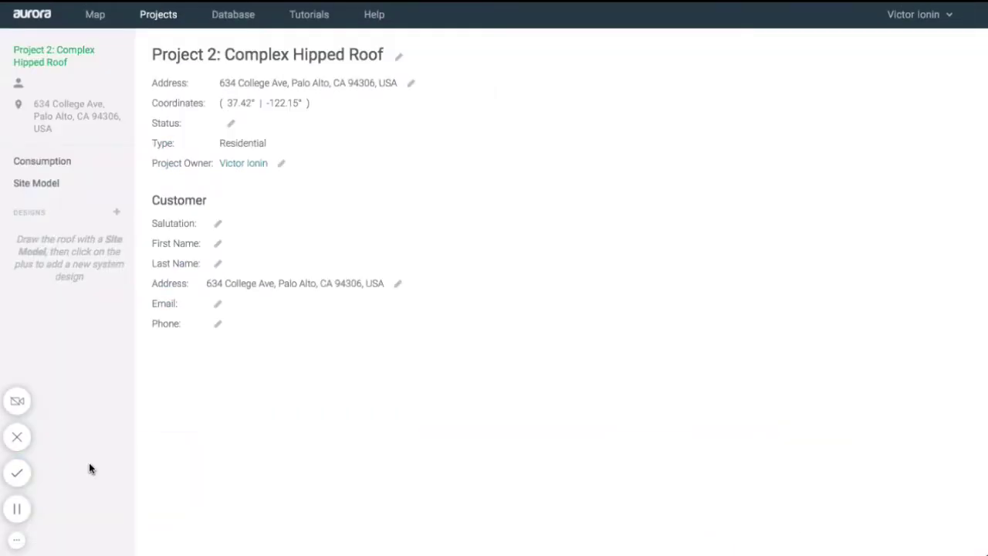
pyautogui.click(74, 187)
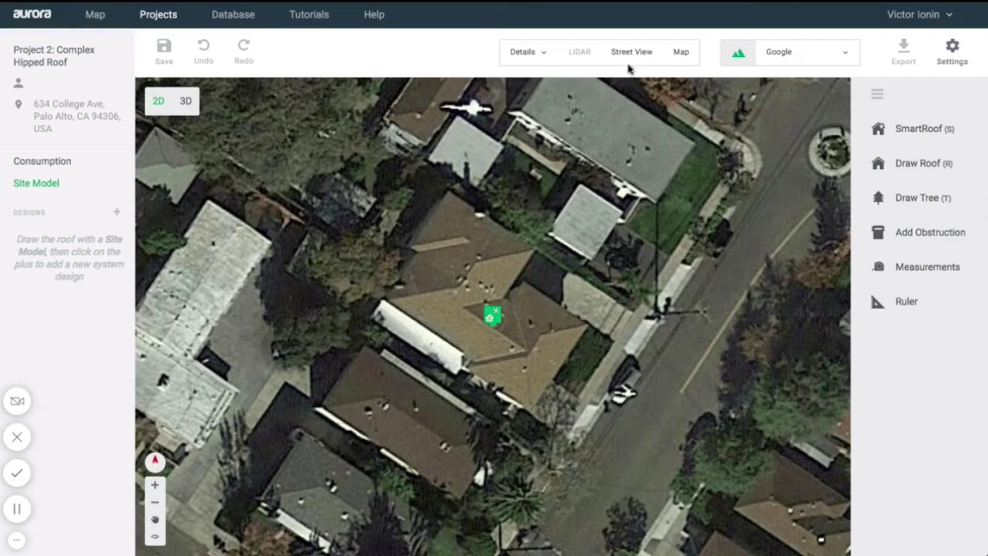
pyautogui.click(673, 58)
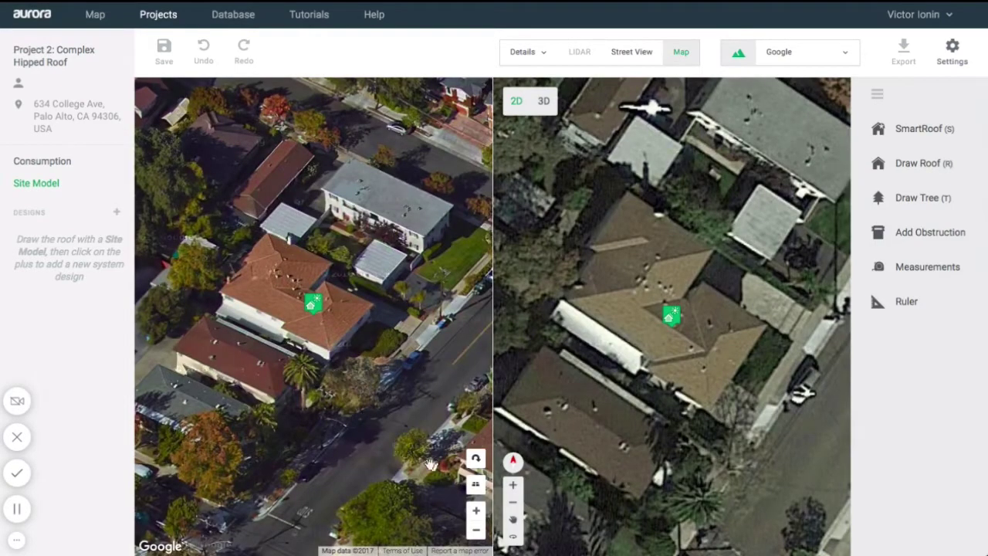
pyautogui.click(478, 467)
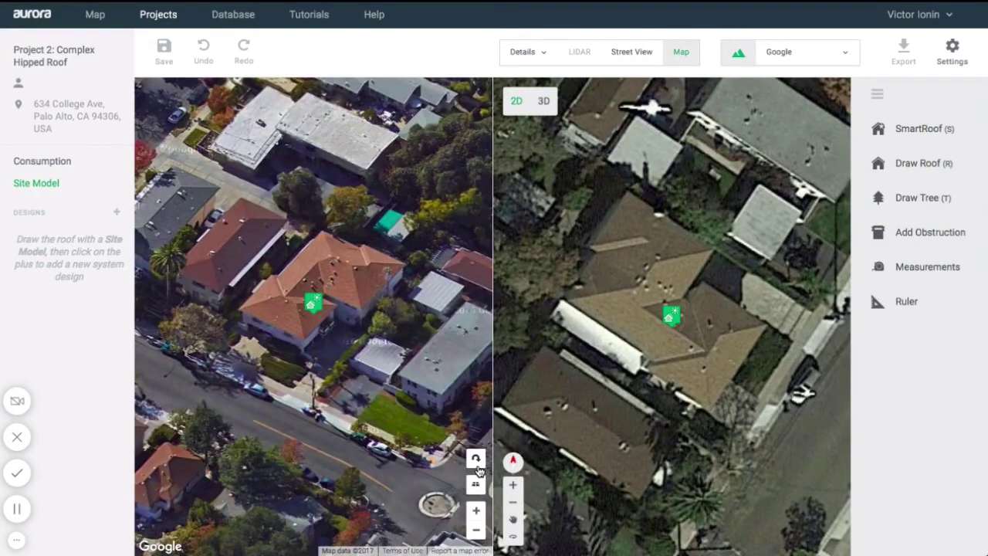
pyautogui.click(477, 466)
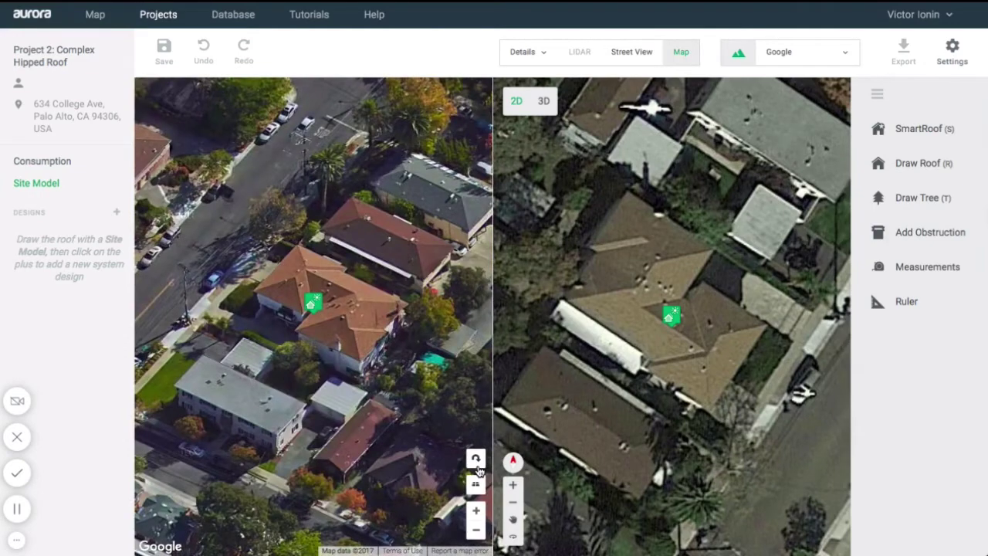
pyautogui.click(477, 466)
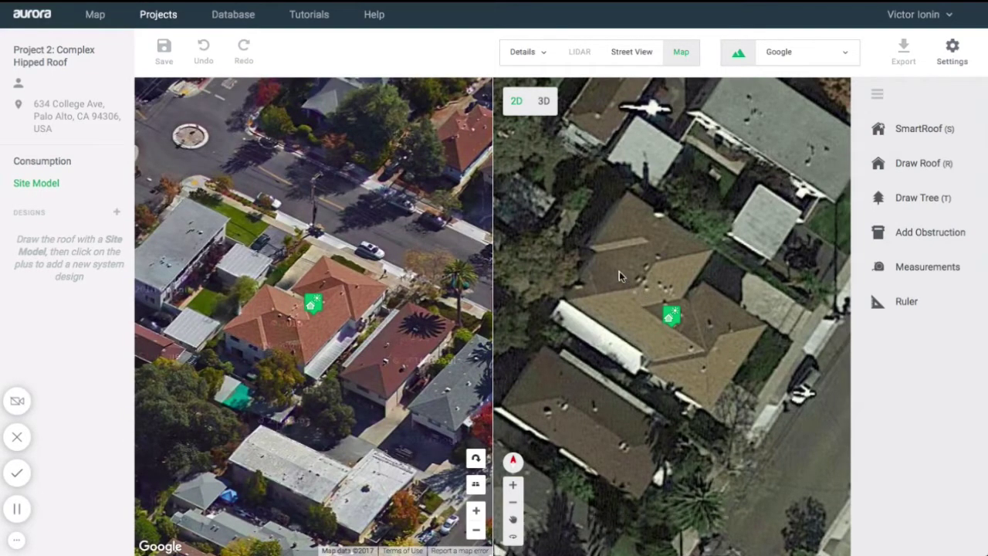
# Start a SmartRoof outline at the house's north corner and trace the stepped northwest side and the long southwest eave to its jog.
pyautogui.scroll(2, 620, 267)
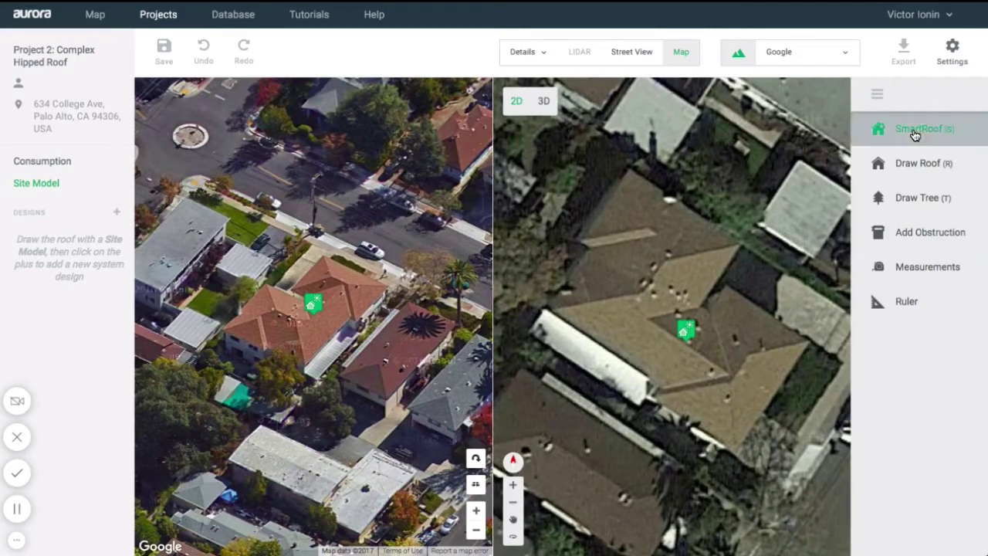
pyautogui.click(915, 132)
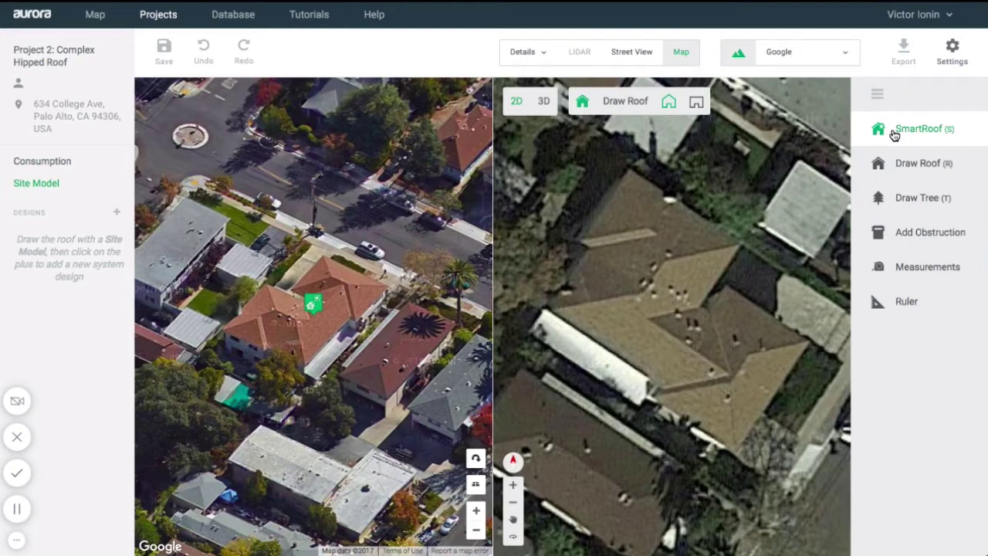
pyautogui.click(667, 103)
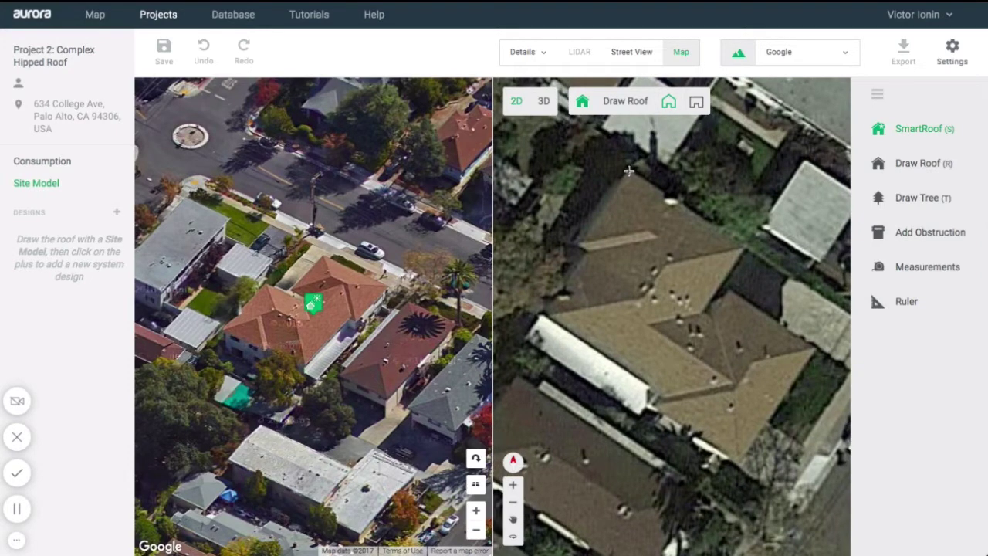
pyautogui.click(628, 170)
pyautogui.scroll(1, 606, 213)
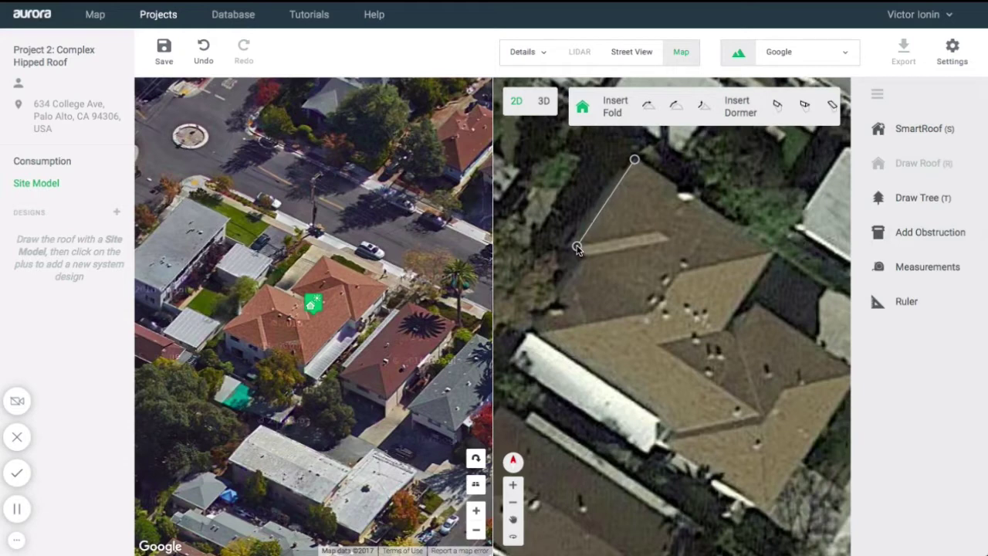
pyautogui.click(577, 247)
pyautogui.click(590, 256)
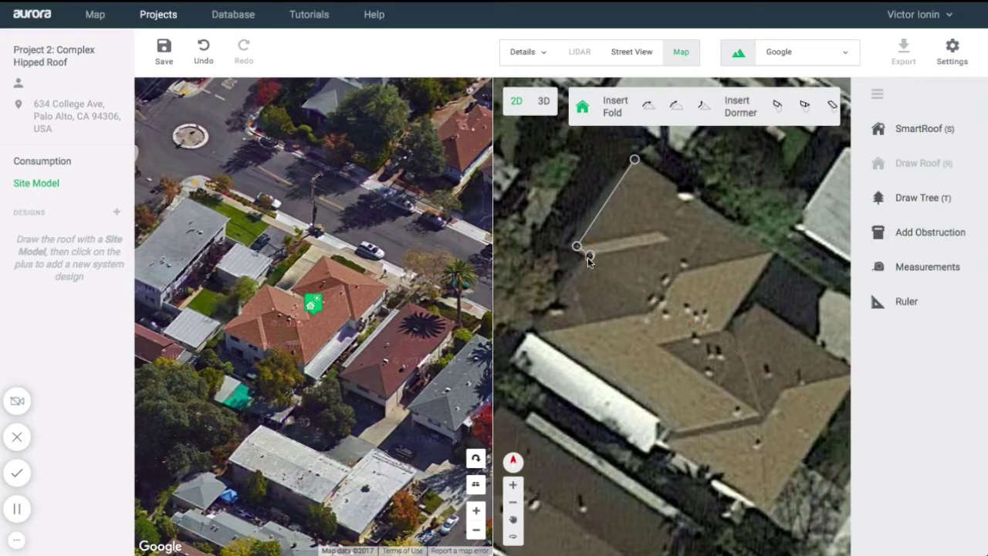
pyautogui.click(538, 336)
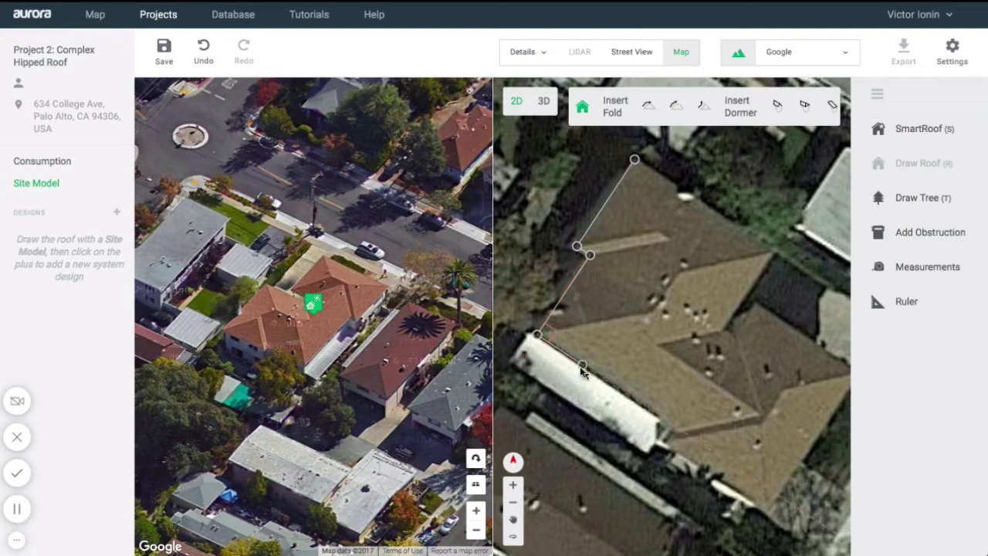
pyautogui.click(674, 427)
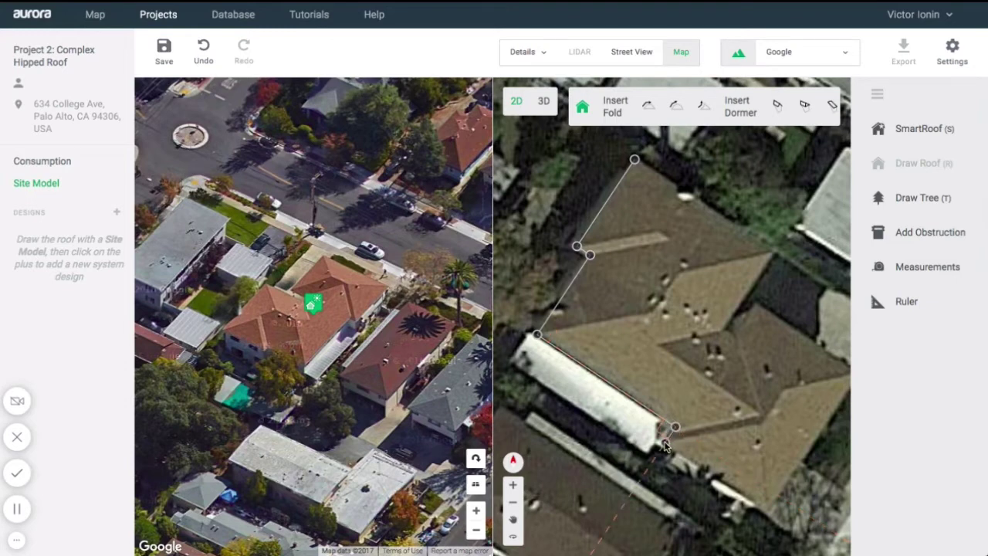
# Trace the remaining southwest jog, the southeast side and the notched northeast side, and close the roof outline at the north corner.
pyautogui.scroll(-1, 741, 498)
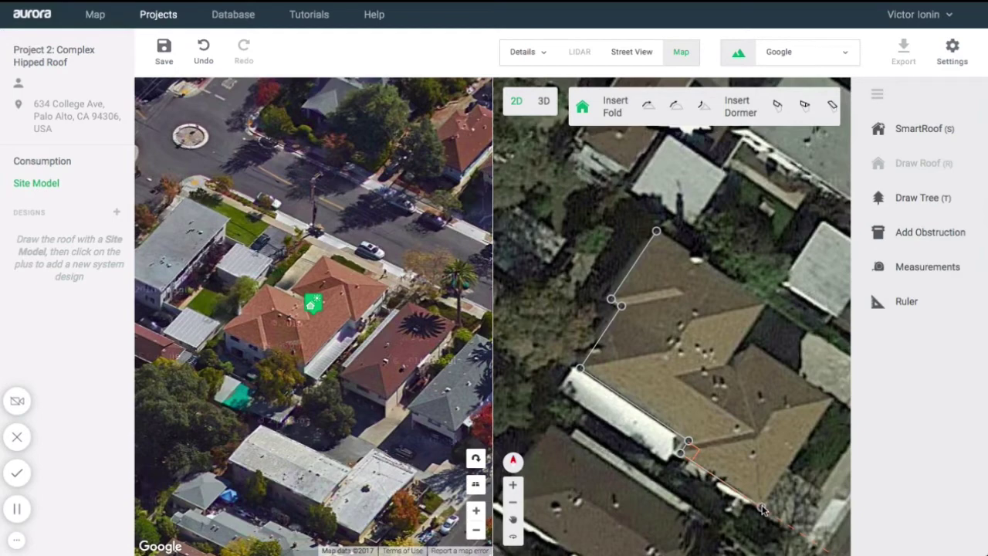
pyautogui.scroll(-2, 772, 490)
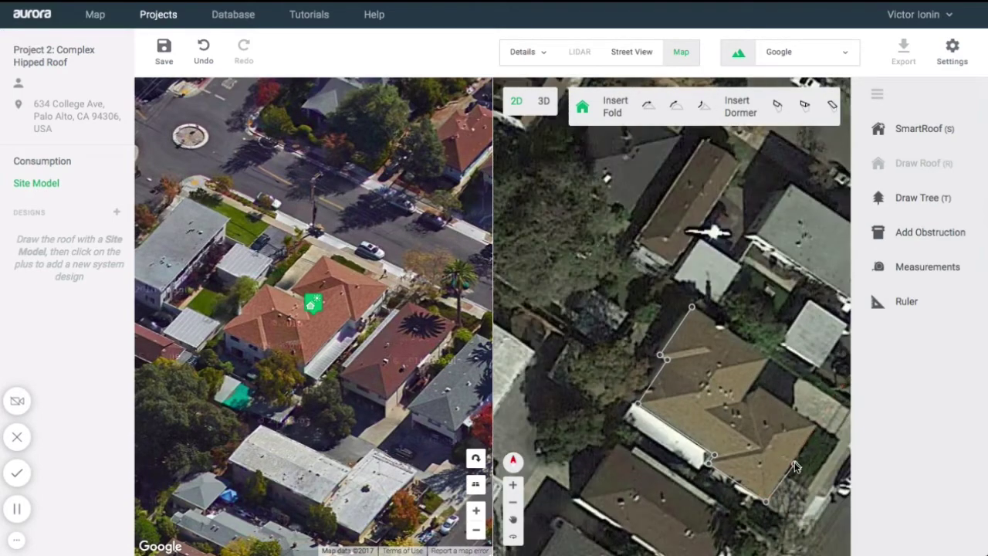
pyautogui.click(818, 429)
pyautogui.scroll(1, 776, 400)
pyautogui.click(757, 386)
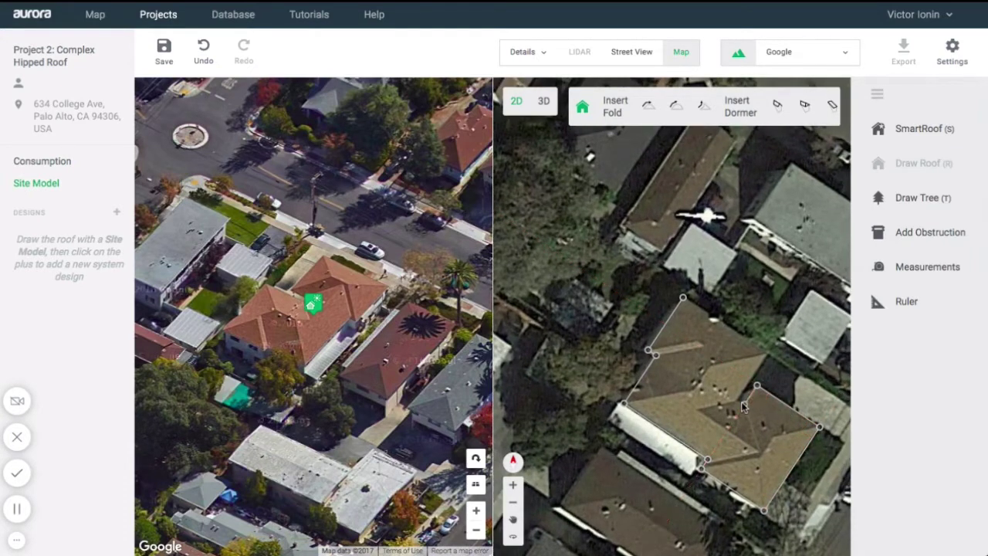
pyautogui.click(740, 403)
pyautogui.click(769, 356)
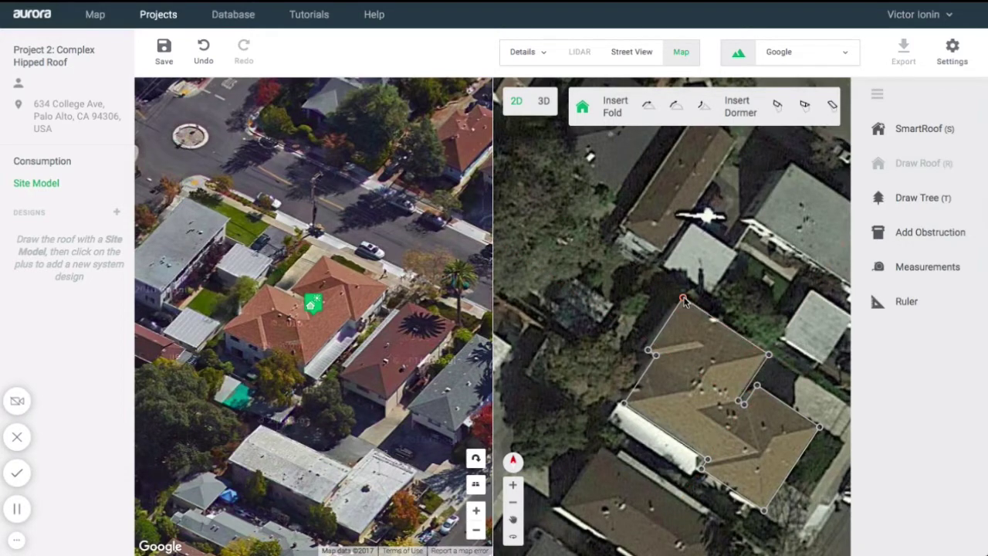
pyautogui.click(683, 299)
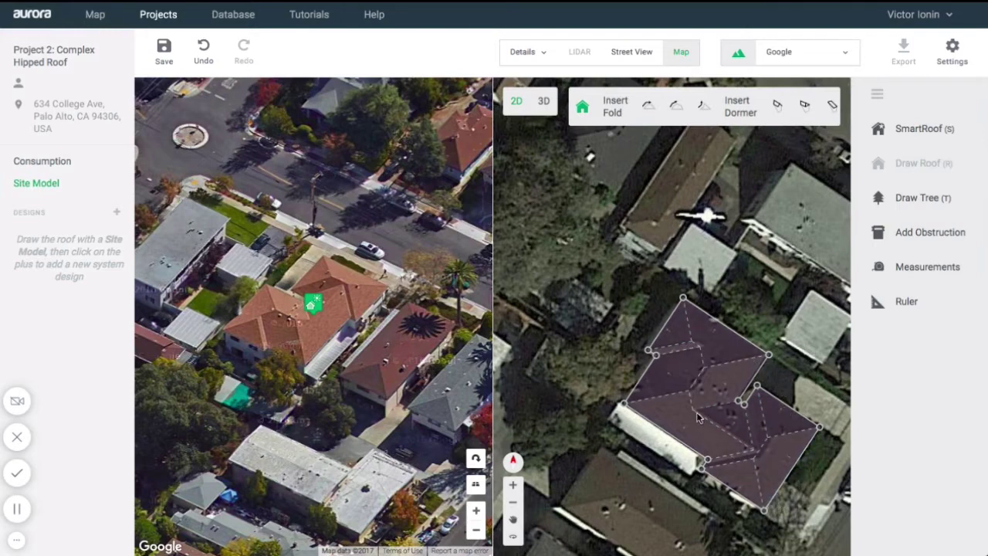
# Compare the generated ridges with the oblique aerial map from two other directions, hide that map, and finish editing the roof outline.
pyautogui.scroll(2, 767, 472)
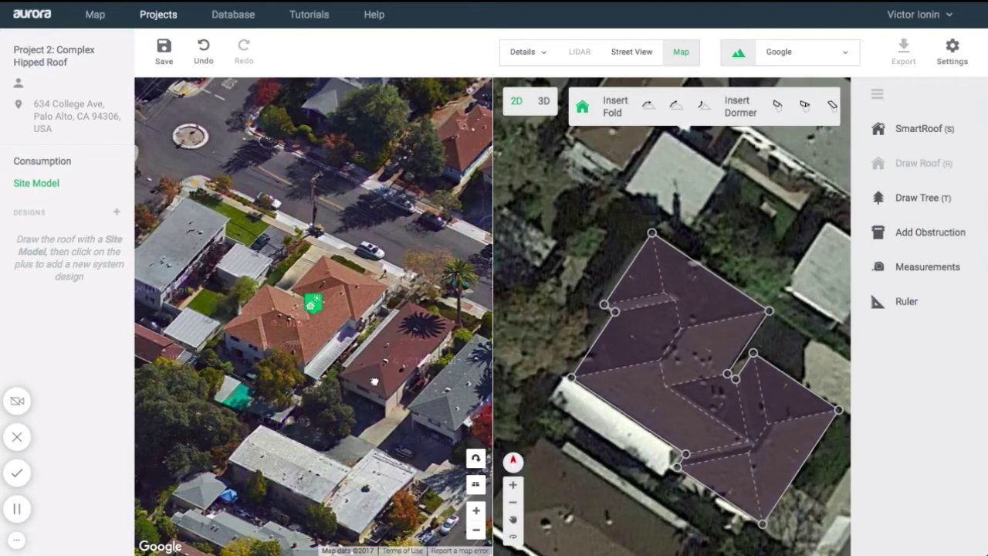
pyautogui.click(475, 460)
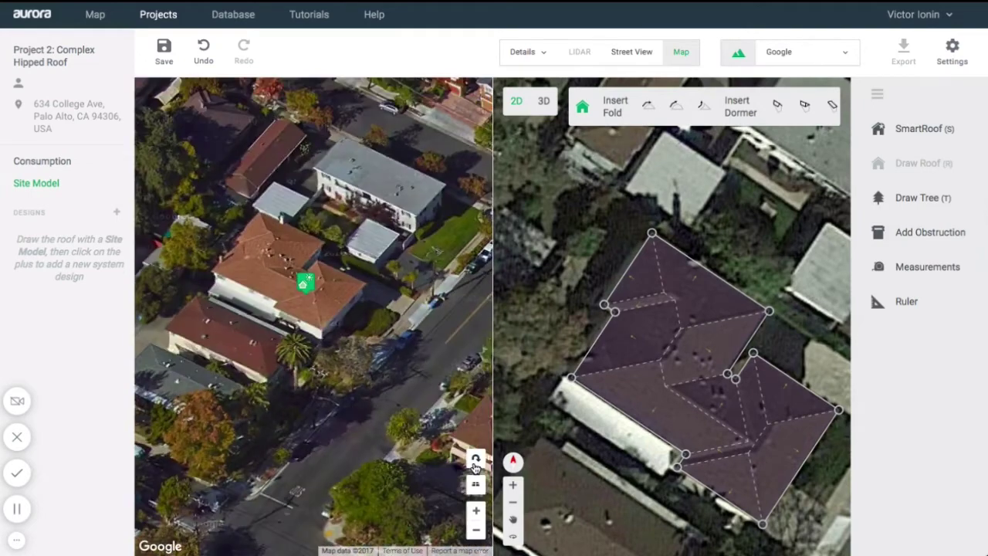
pyautogui.click(475, 461)
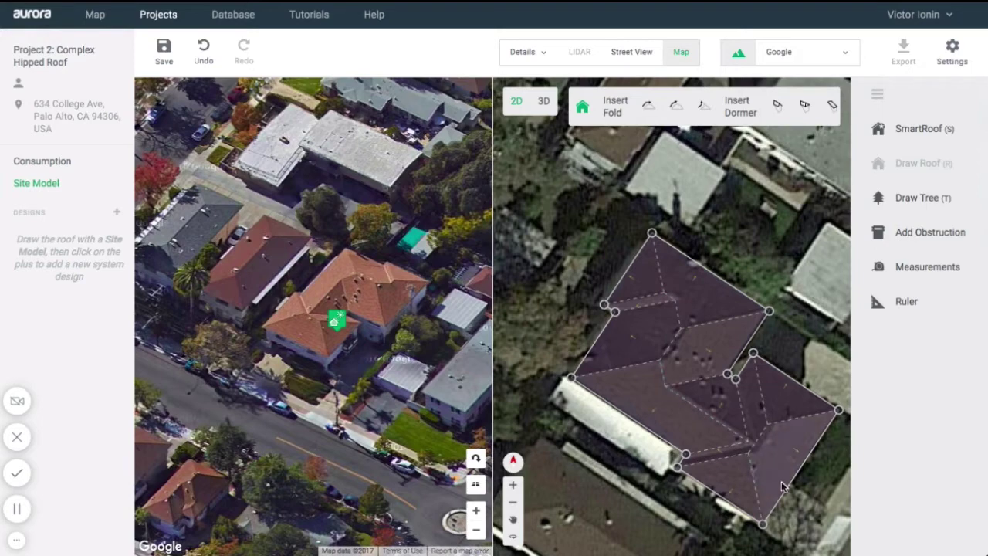
pyautogui.click(686, 60)
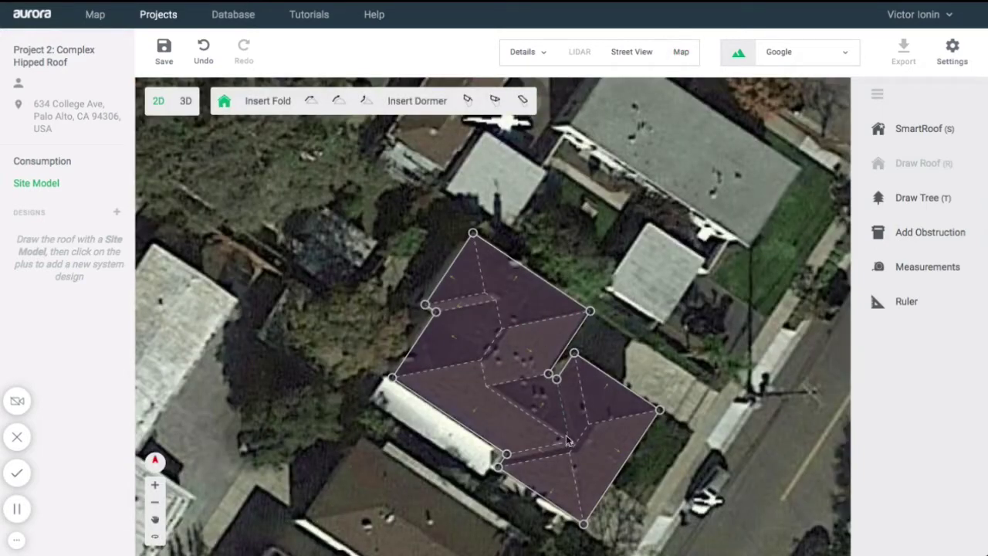
pyautogui.scroll(-3, 536, 361)
pyautogui.scroll(3, 537, 450)
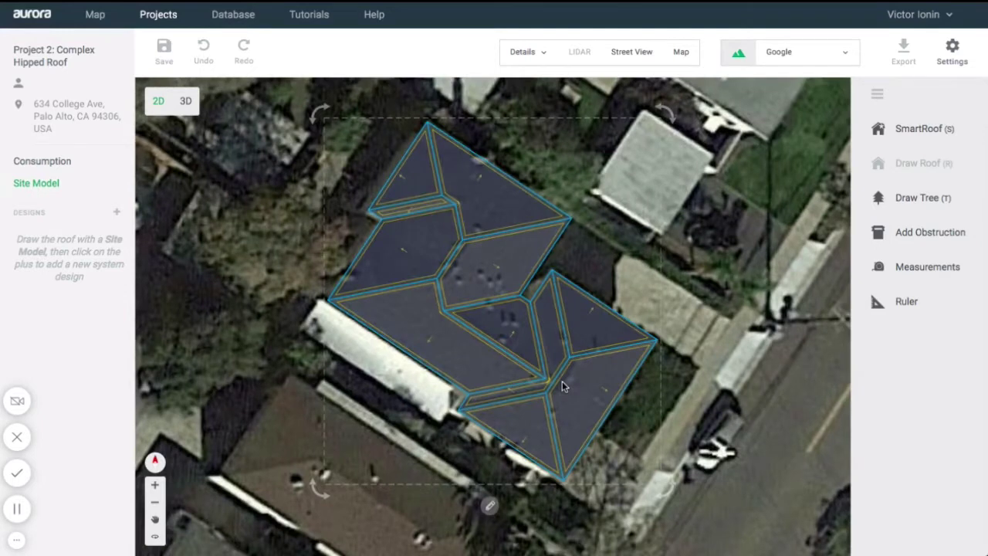
# Show the site model in 3D without the map imagery and orbit to a low view of the house.
pyautogui.click(189, 105)
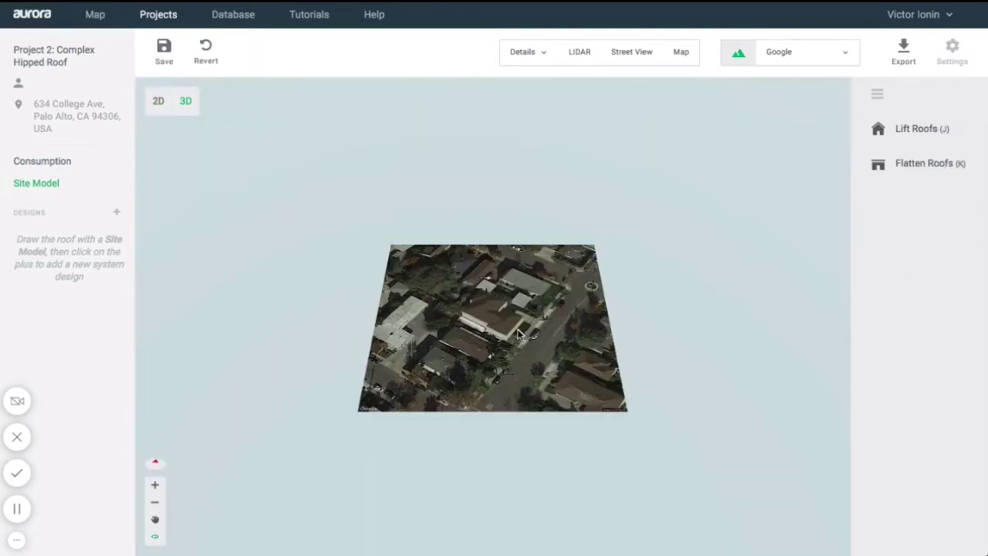
pyautogui.scroll(5, 523, 330)
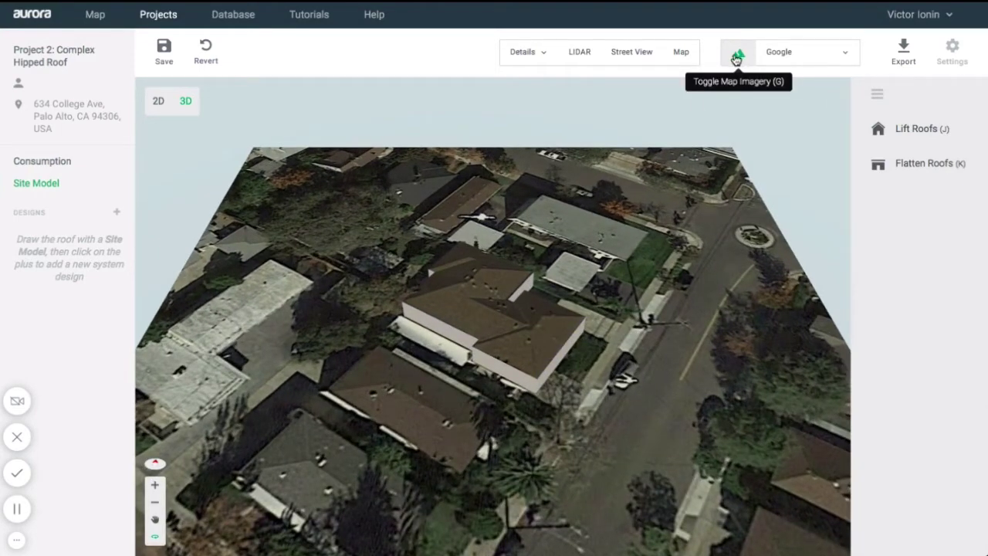
pyautogui.click(737, 58)
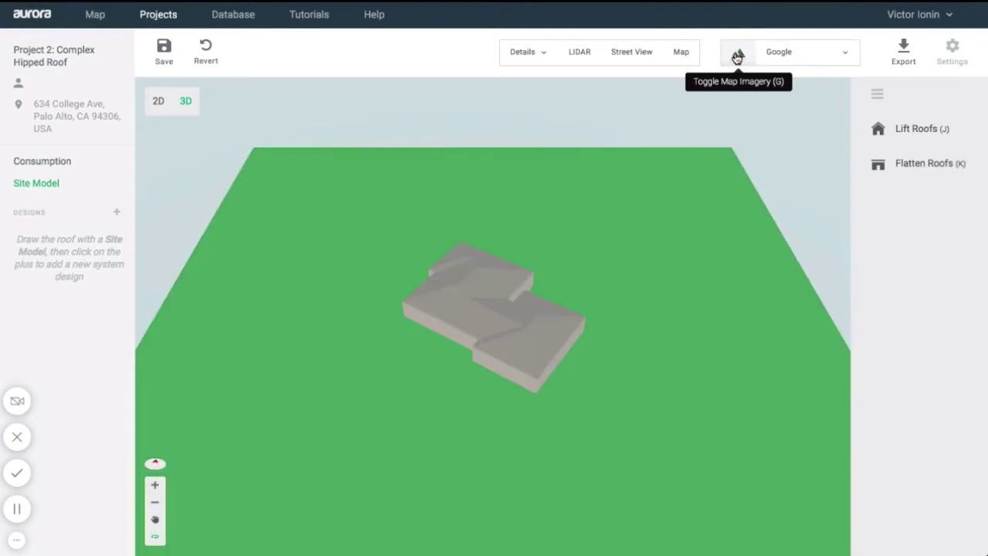
pyautogui.scroll(3, 615, 284)
pyautogui.moveTo(624, 271); pyautogui.dragTo(629, 251)
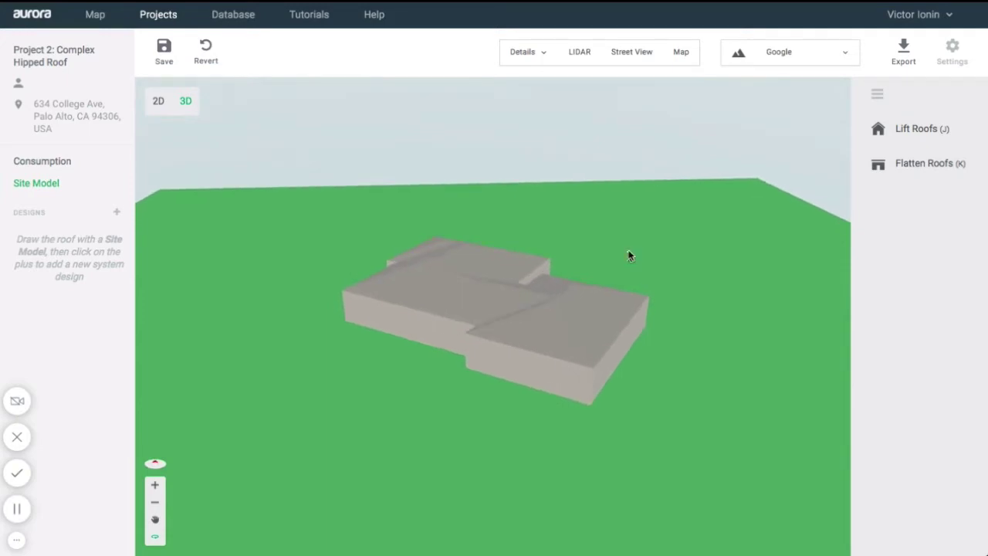
# Set the pitch of the triangular southwest-facing roof face on the south wing to 28°.
pyautogui.click(461, 308)
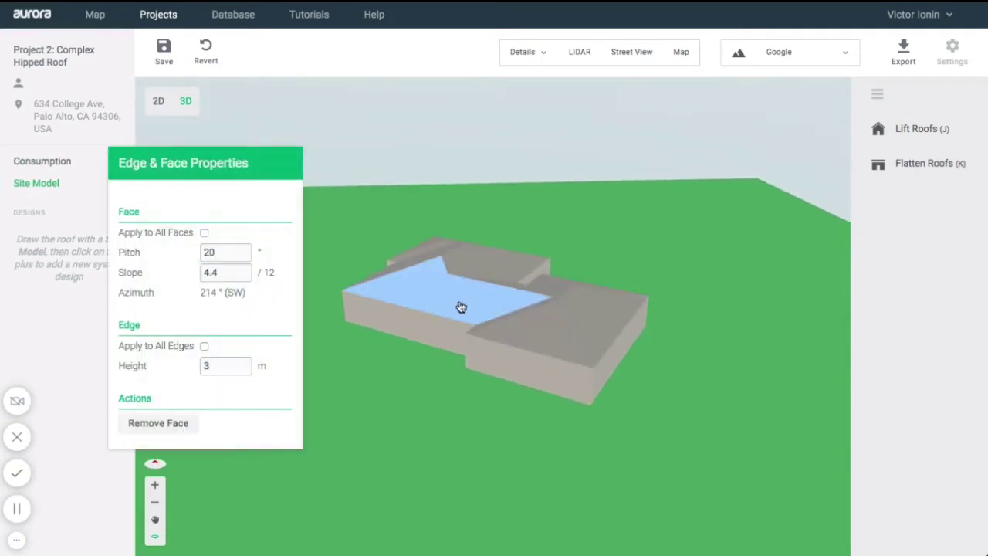
pyautogui.click(542, 324)
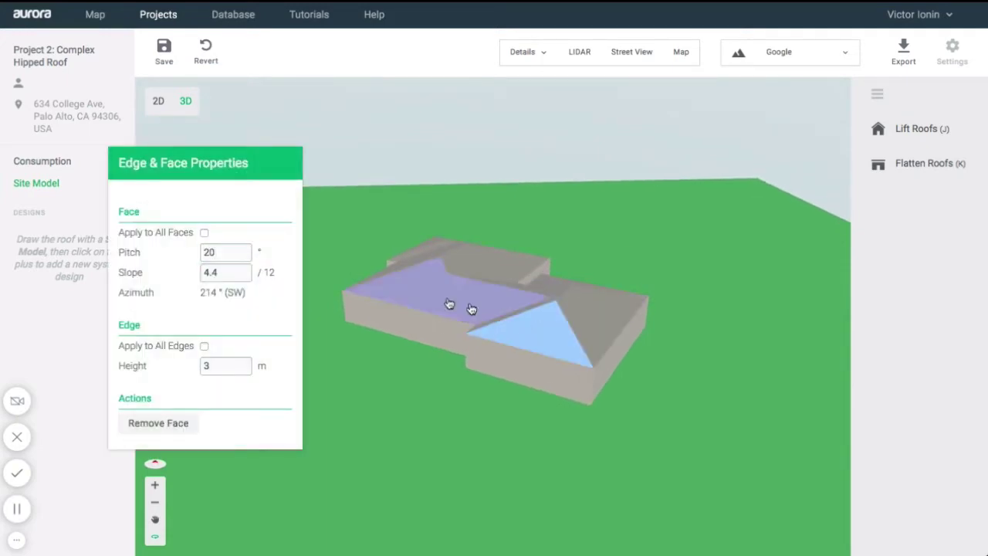
pyautogui.click(244, 253)
pyautogui.click(245, 253)
pyautogui.click(244, 253)
pyautogui.click(244, 253)
pyautogui.click(245, 253)
pyautogui.click(244, 253)
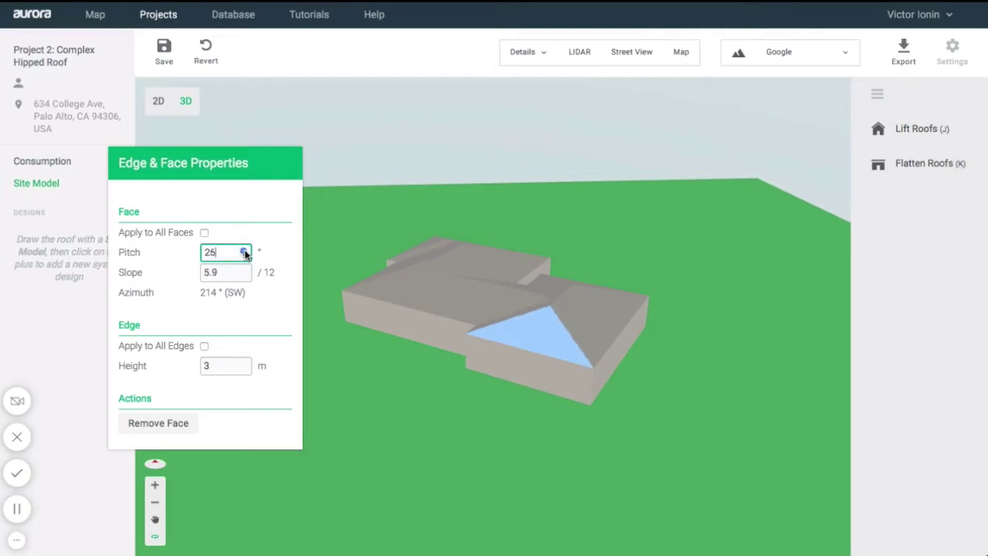
pyautogui.click(245, 254)
pyautogui.click(245, 253)
pyautogui.moveTo(502, 405); pyautogui.dragTo(461, 329)
pyautogui.click(455, 318)
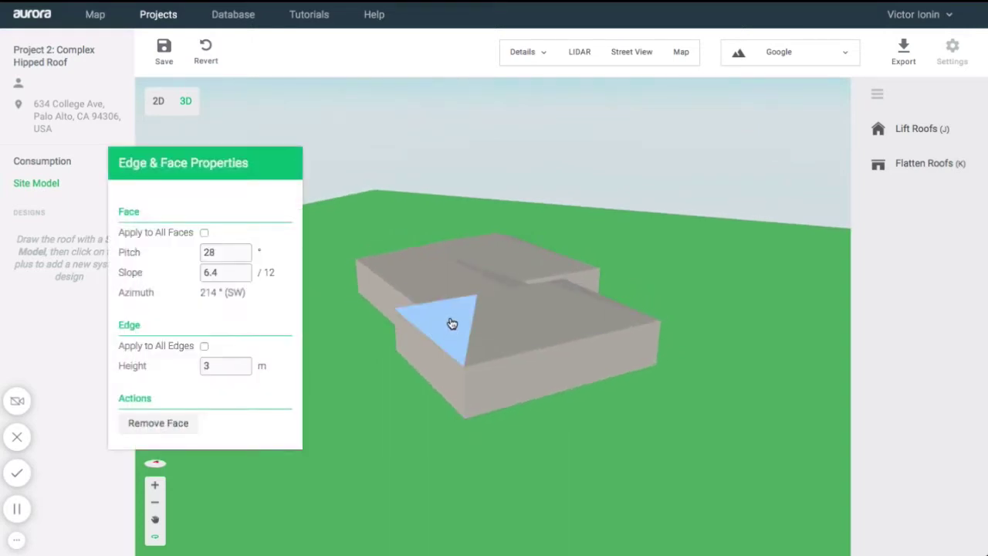
# Apply the triangular face's pitch to all roof faces, try steeper values, and set the common pitch to 28°.
pyautogui.click(549, 332)
pyautogui.click(463, 291)
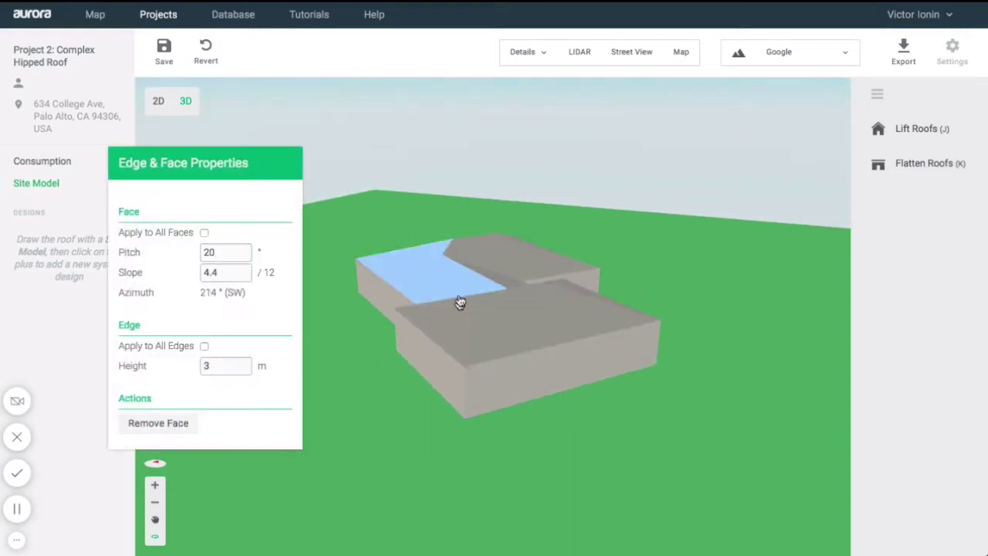
pyautogui.click(457, 315)
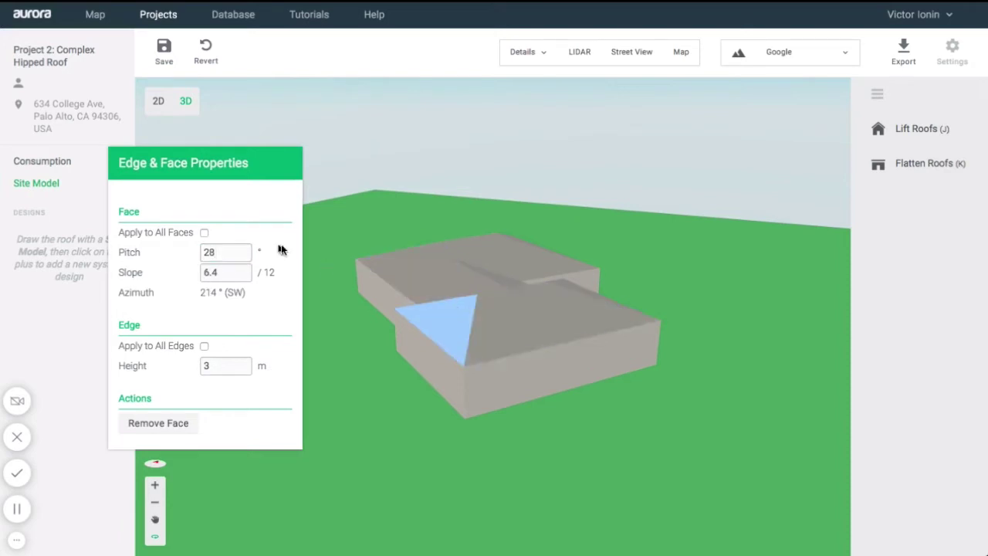
pyautogui.click(205, 234)
pyautogui.click(244, 251)
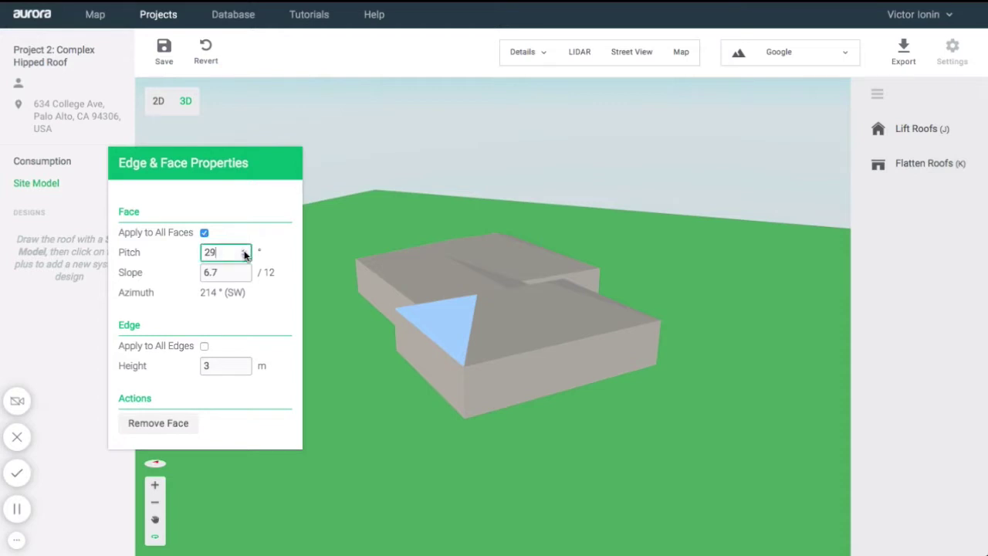
pyautogui.click(244, 251)
pyautogui.click(244, 251)
pyautogui.moveTo(347, 335); pyautogui.dragTo(541, 379)
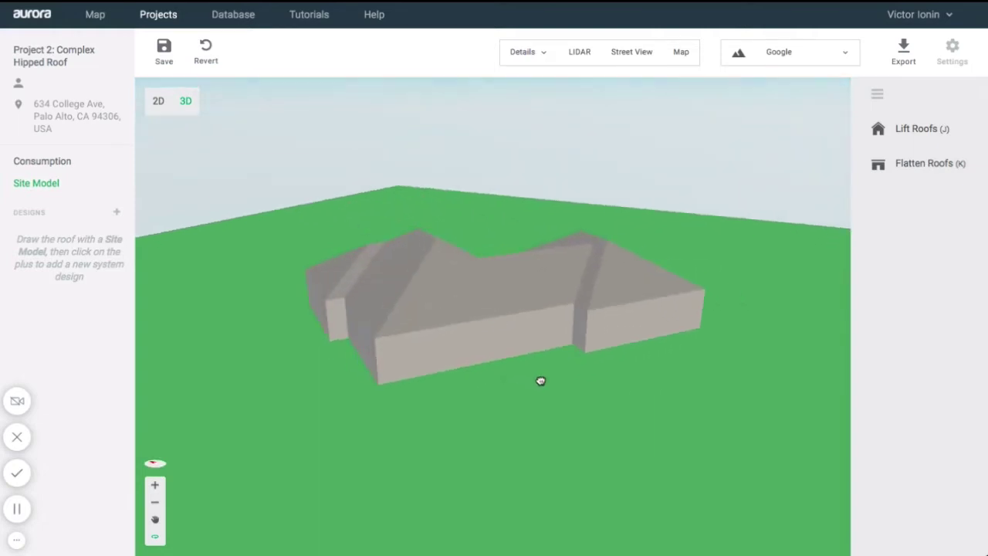
pyautogui.click(636, 278)
pyautogui.click(244, 257)
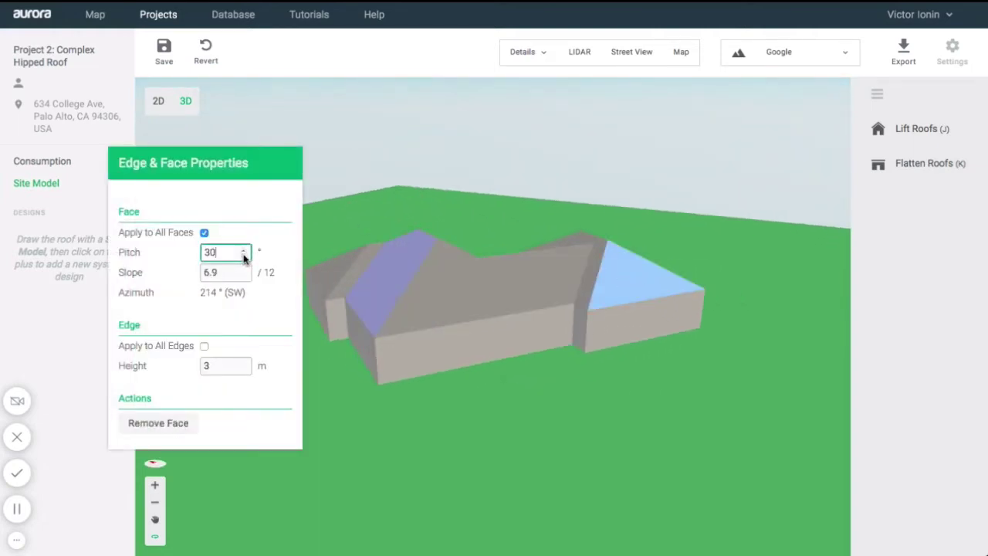
pyautogui.click(244, 256)
pyautogui.click(244, 256)
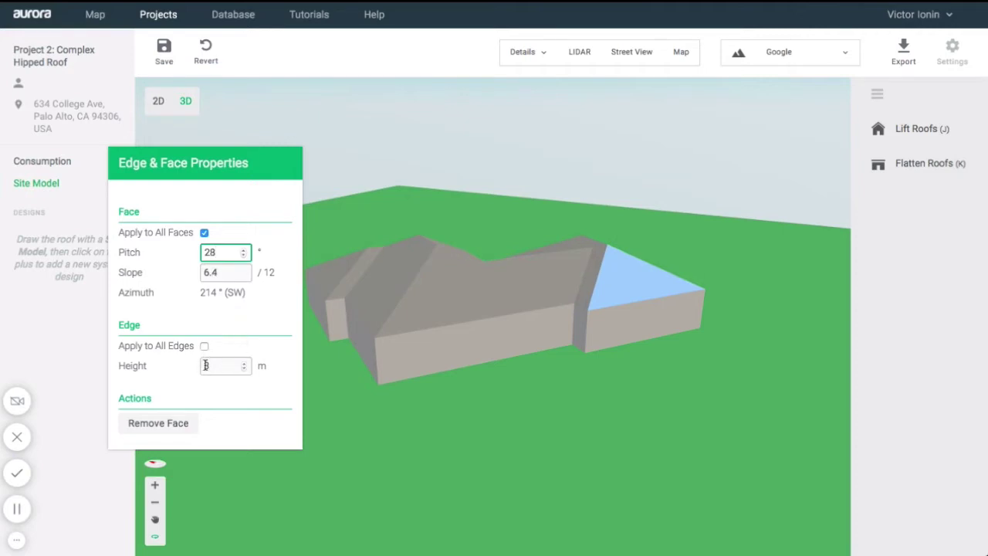
# Set the edge height of the southwest-facing triangular face to 3.4 m, apply the height to all edges, and raise it further.
pyautogui.click(245, 363)
pyautogui.click(245, 363)
pyautogui.click(244, 363)
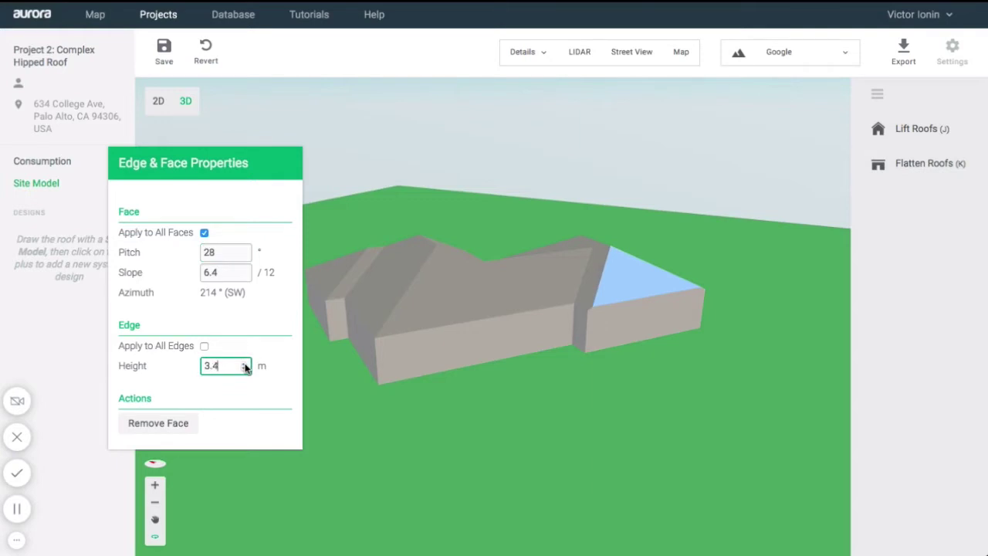
pyautogui.click(205, 346)
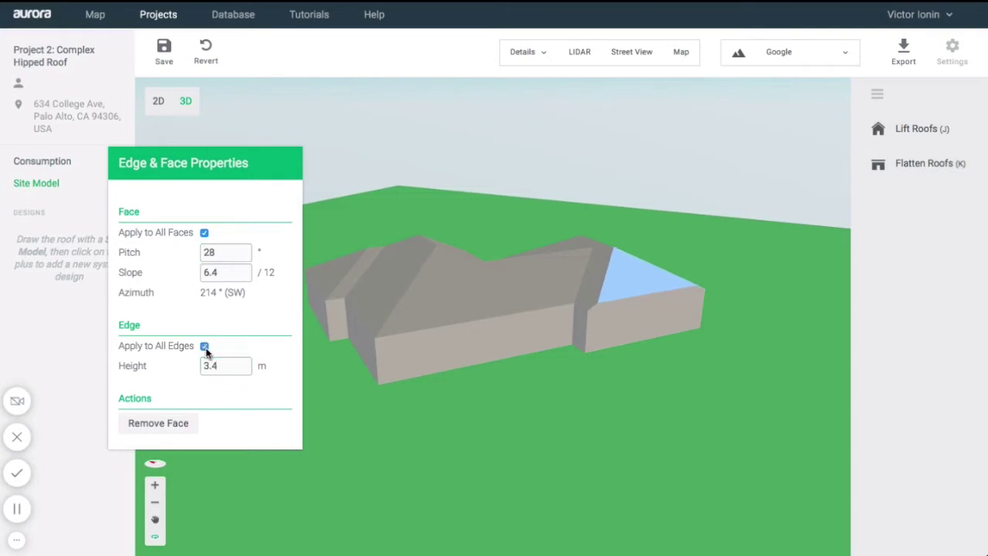
pyautogui.click(245, 364)
pyautogui.click(244, 363)
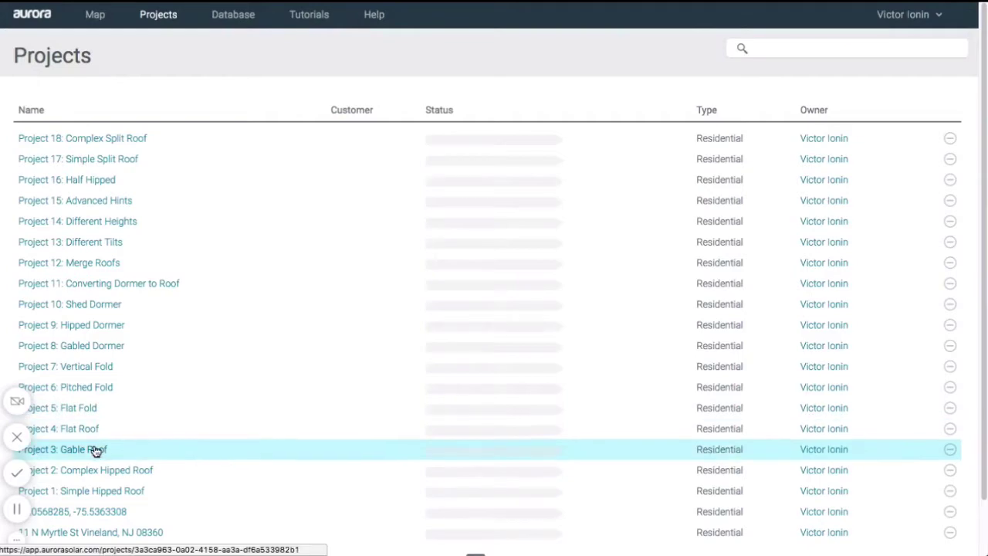
# Open Project 3: Gable Roof from the project list.
pyautogui.click(96, 450)
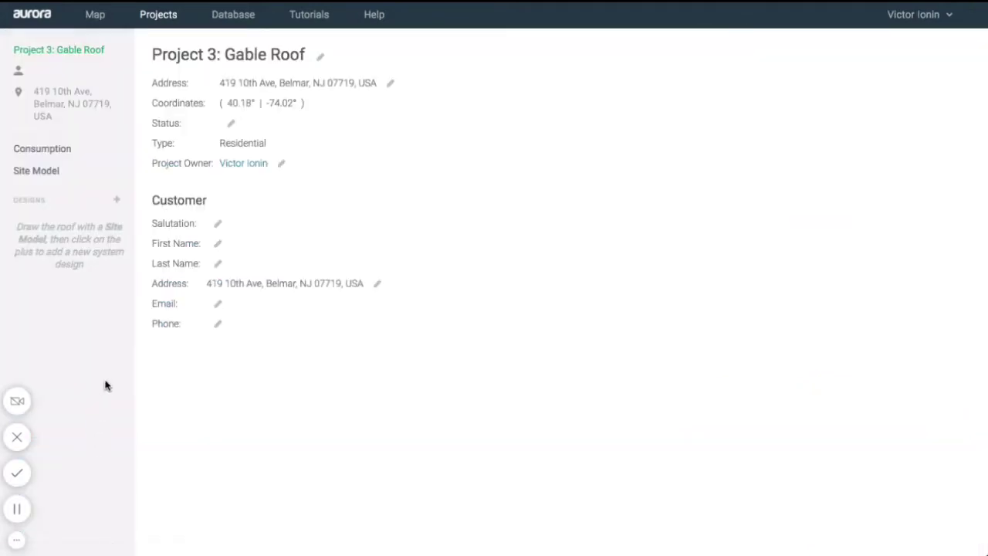
# Open the site model and outline the rectangular roof of the house west of the project marker with SmartRoof.
pyautogui.click(87, 177)
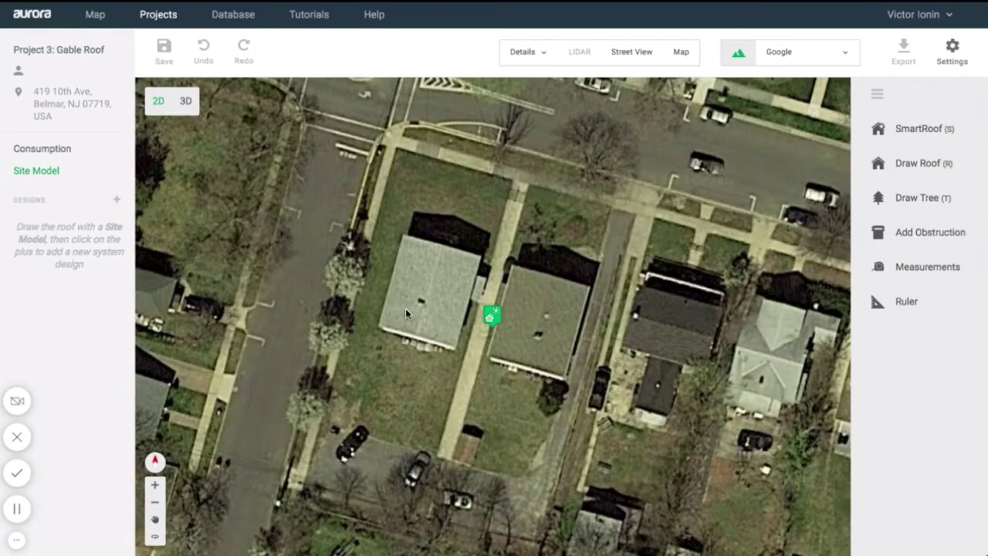
pyautogui.scroll(4, 357, 286)
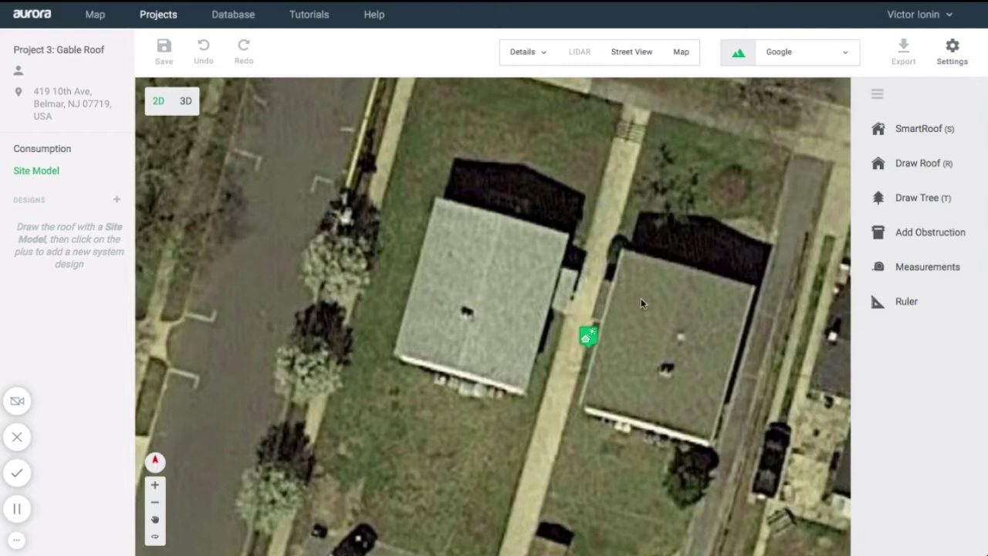
pyautogui.click(918, 130)
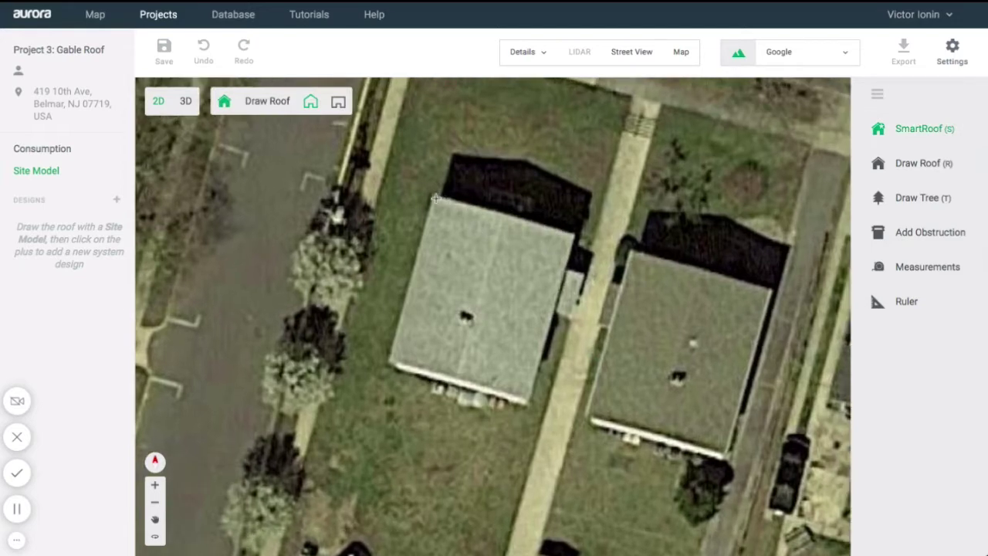
pyautogui.click(434, 198)
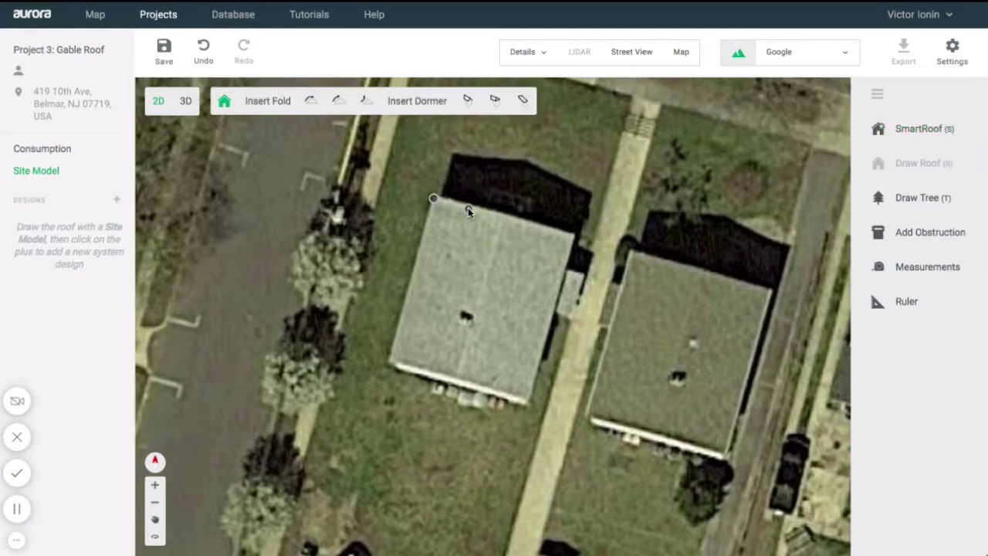
pyautogui.click(573, 239)
pyautogui.click(528, 400)
pyautogui.click(388, 360)
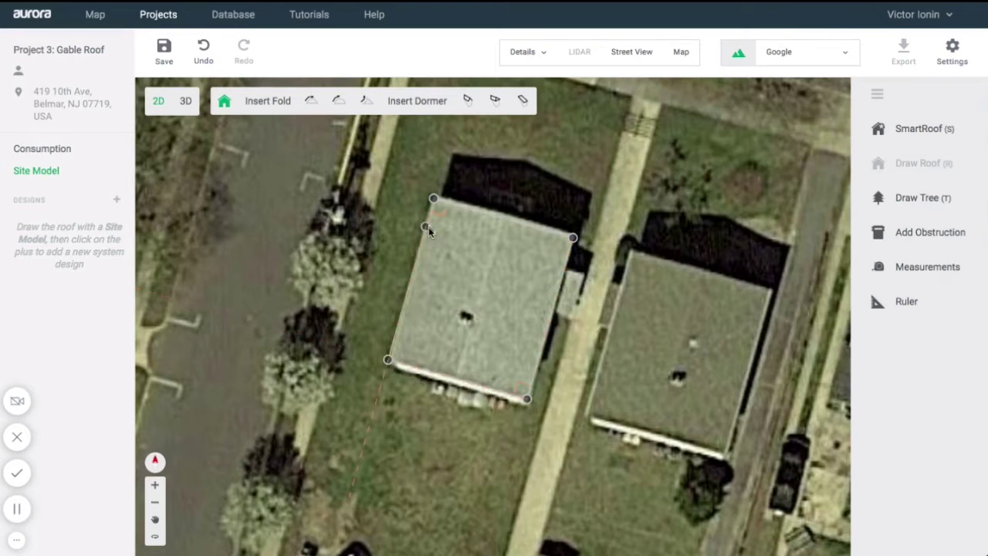
pyautogui.click(434, 199)
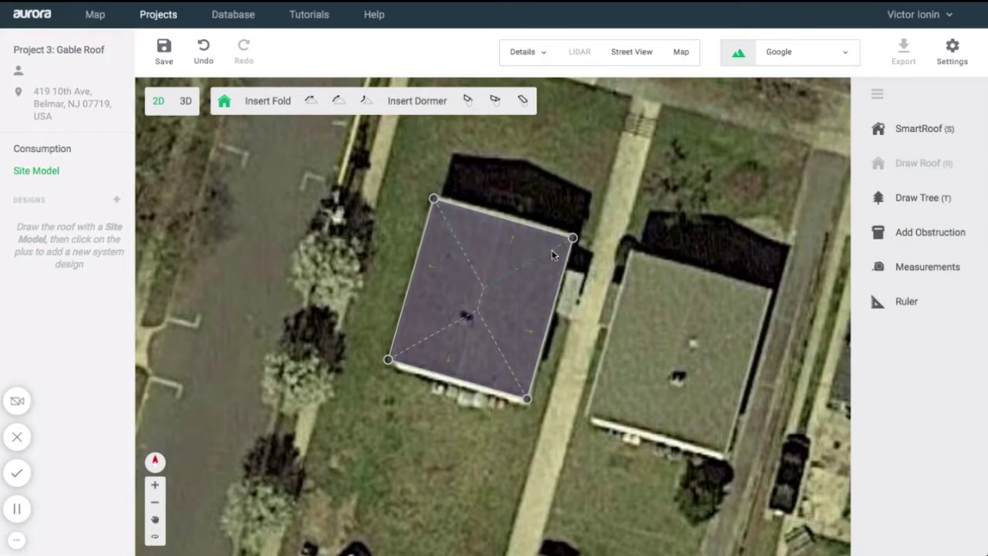
# Examine the building's real roof shape in the map imagery and in Street View from the street corner.
pyautogui.scroll(2, 463, 409)
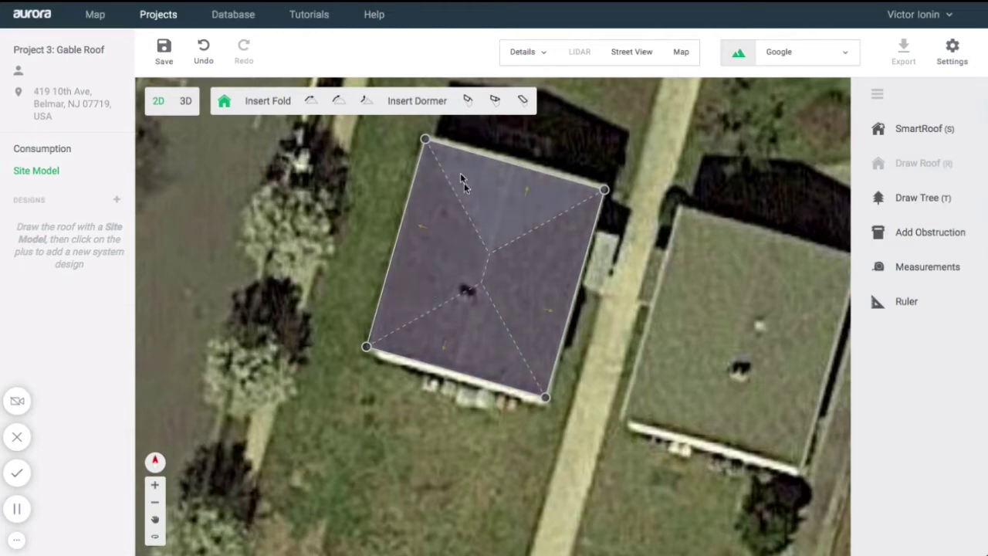
pyautogui.click(688, 60)
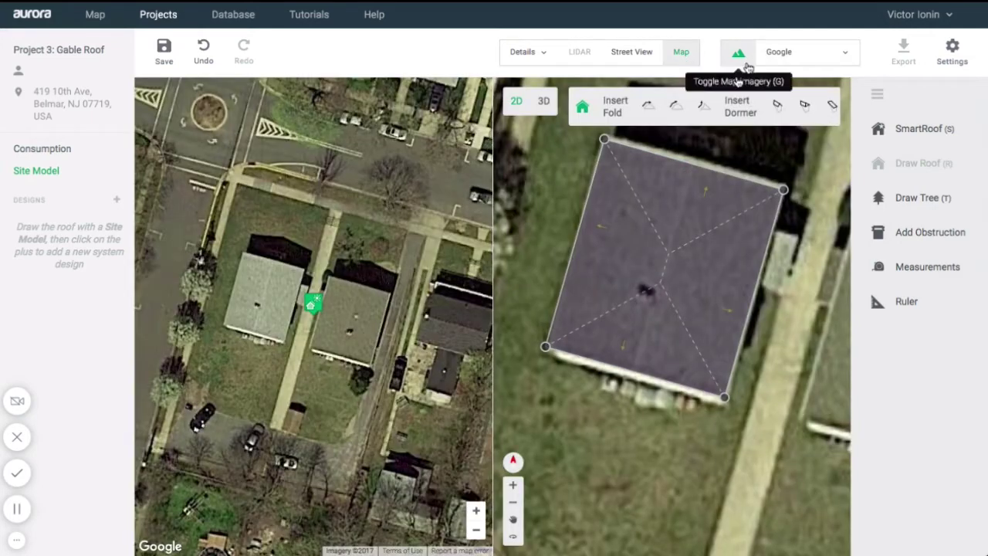
pyautogui.click(642, 59)
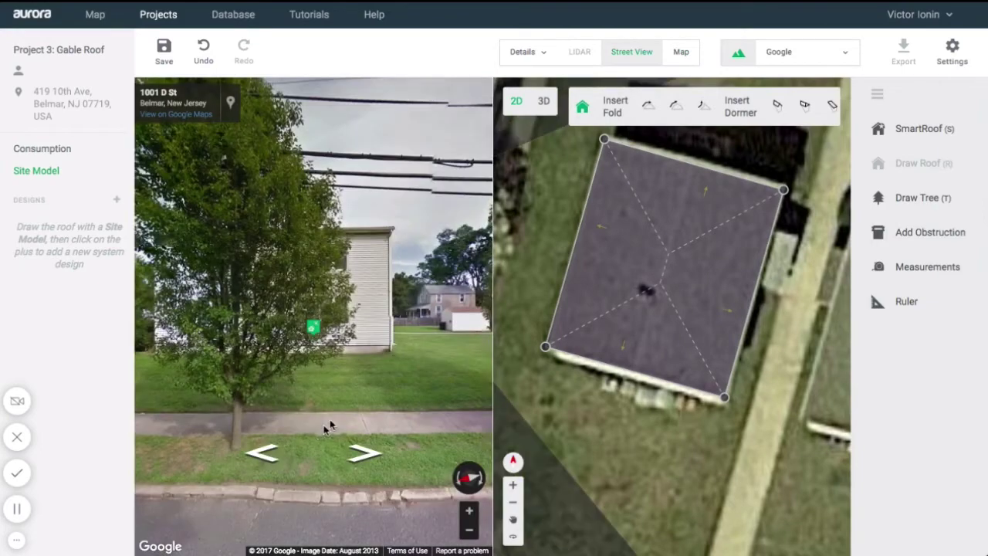
pyautogui.click(269, 461)
pyautogui.click(269, 462)
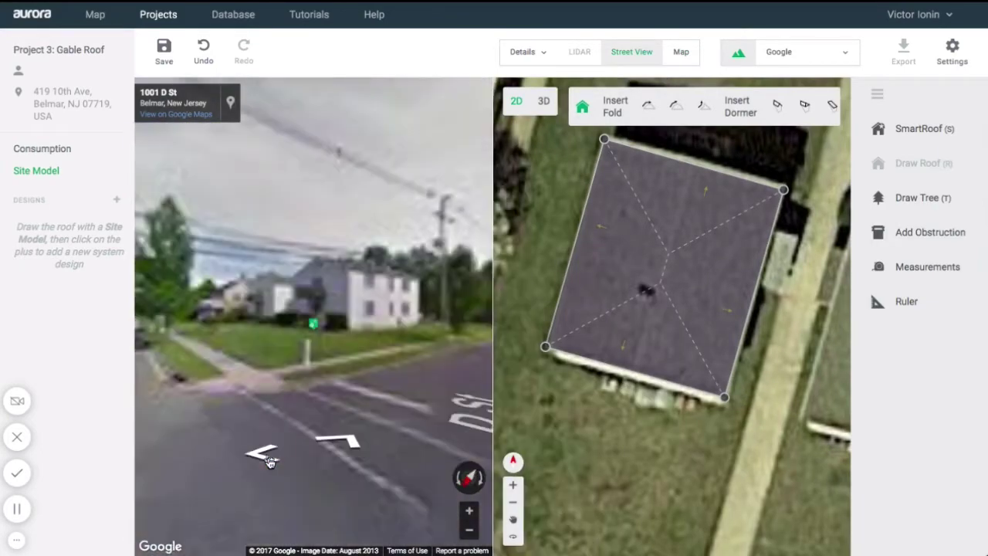
pyautogui.click(261, 461)
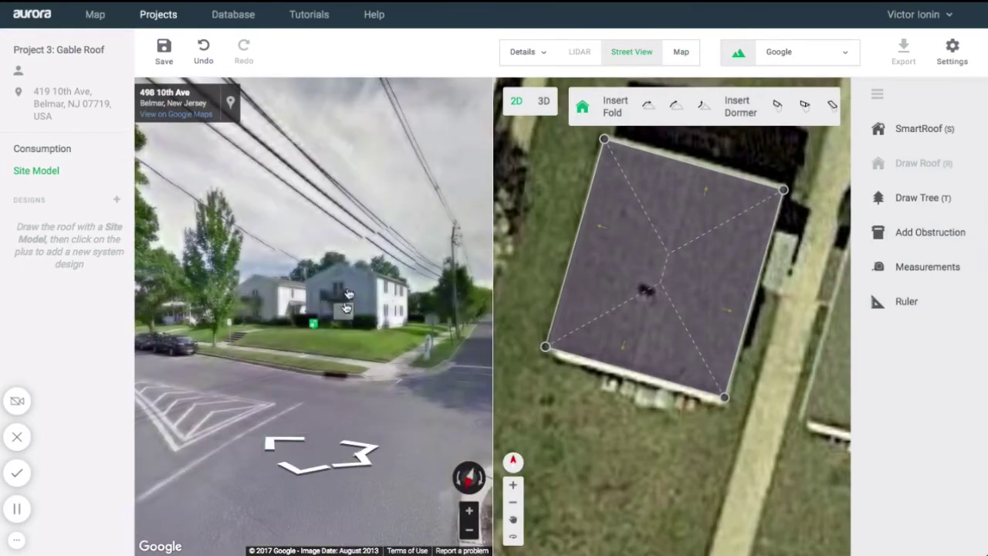
pyautogui.click(644, 48)
# Unpitch the roof's south and north edges to turn the two triangular end faces into gables.
pyautogui.click(460, 343)
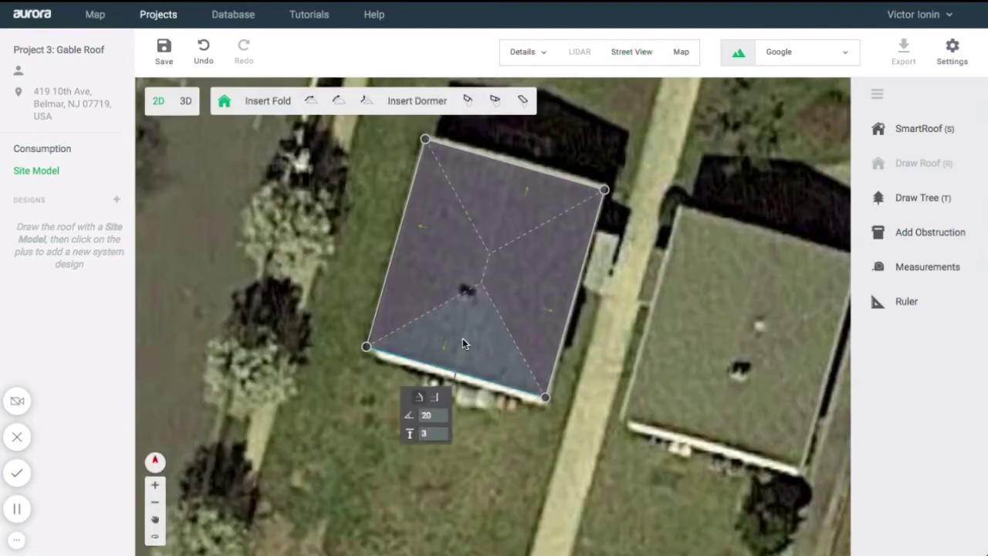
pyautogui.click(437, 398)
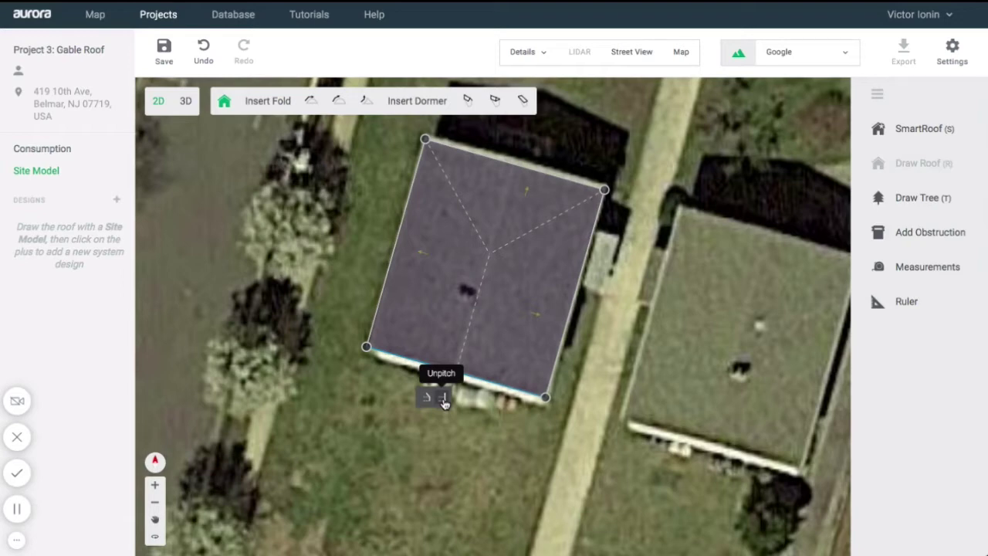
pyautogui.click(489, 199)
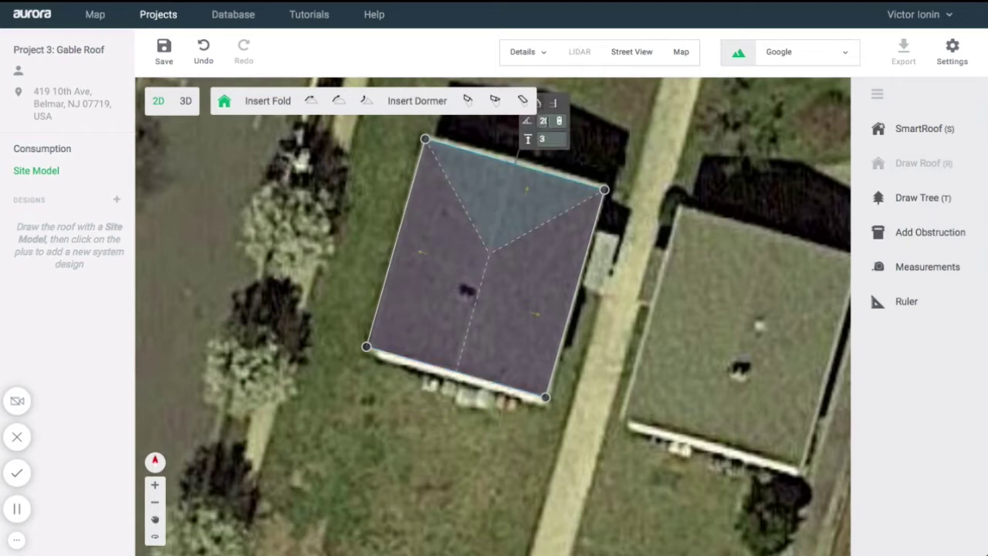
pyautogui.click(553, 109)
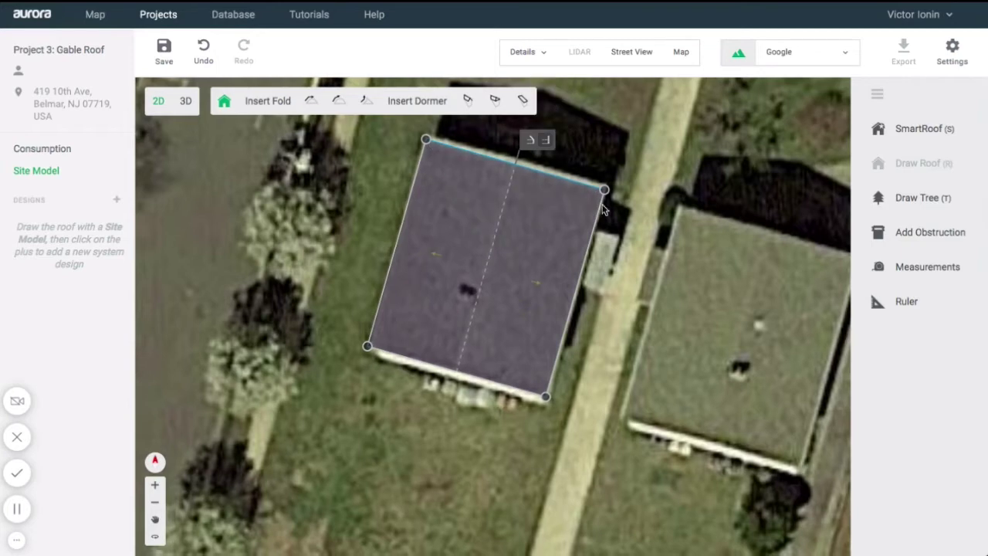
# Save the changes while switching to 3D, inspect the gable roof with the map imagery hidden, and save the model.
pyautogui.scroll(-2, 604, 208)
pyautogui.scroll(1, 599, 120)
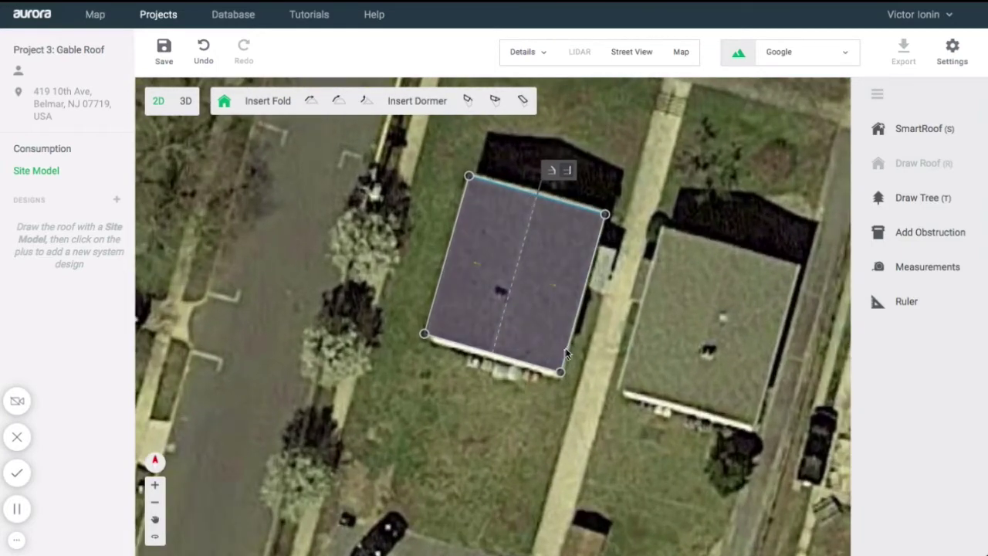
pyautogui.click(184, 102)
pyautogui.click(568, 292)
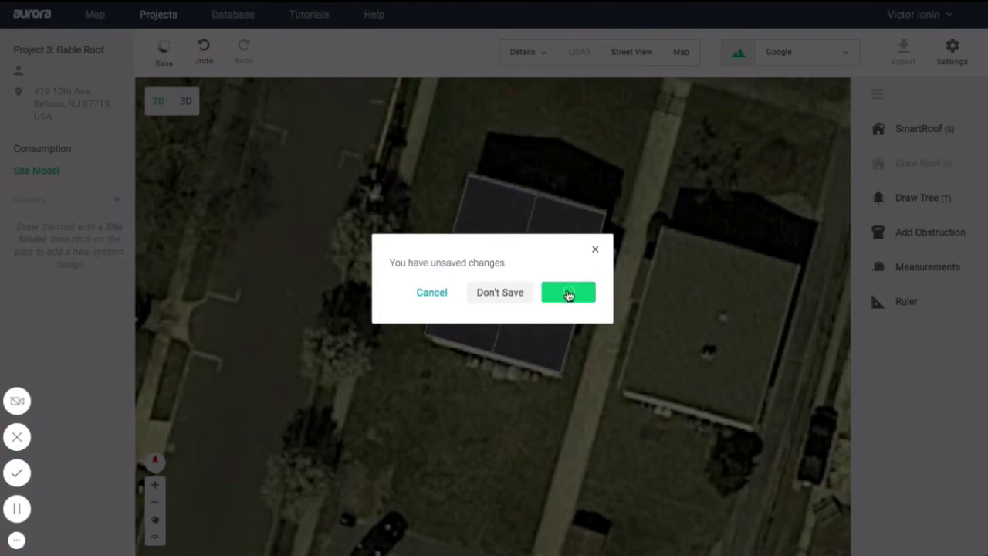
pyautogui.scroll(5, 521, 302)
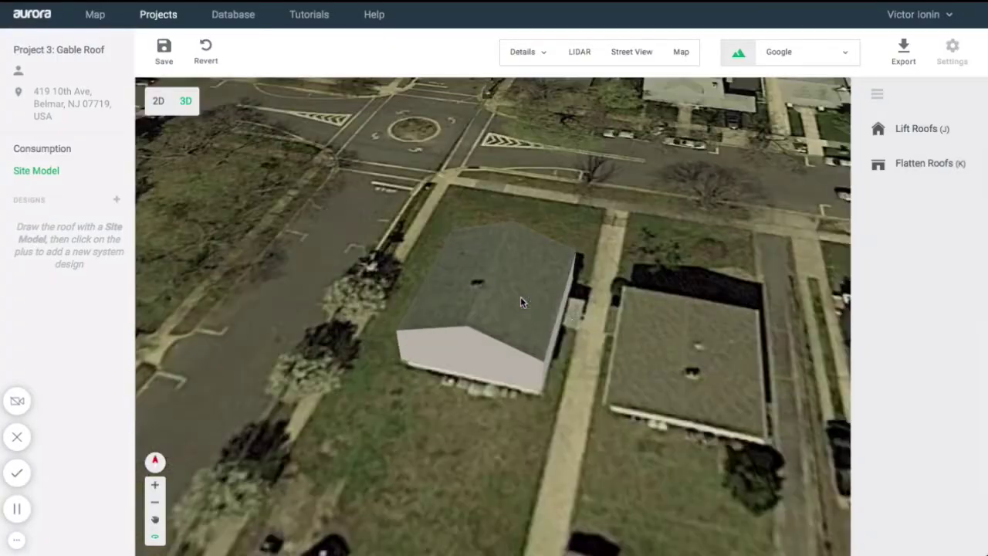
pyautogui.moveTo(600, 346); pyautogui.dragTo(674, 279)
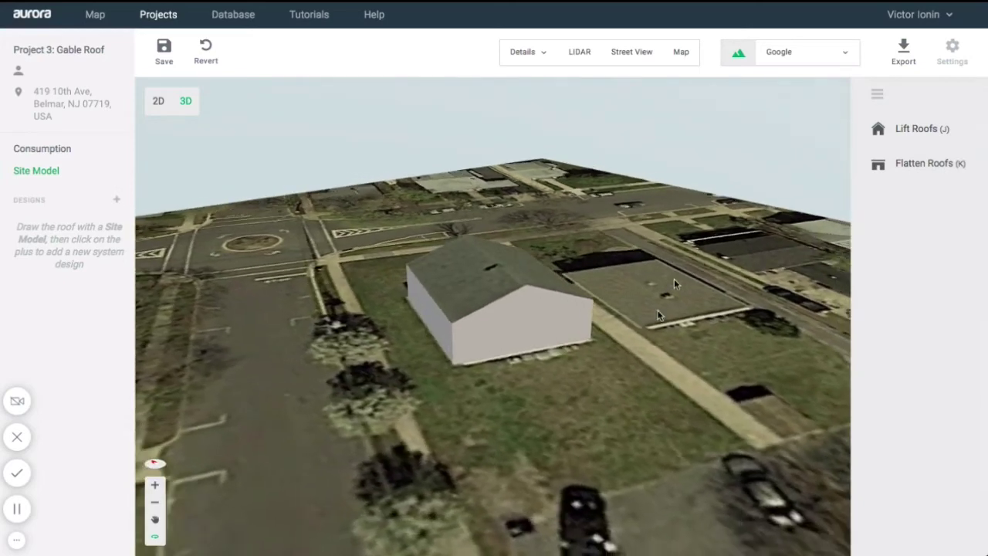
pyautogui.click(740, 54)
pyautogui.moveTo(629, 338); pyautogui.dragTo(566, 347)
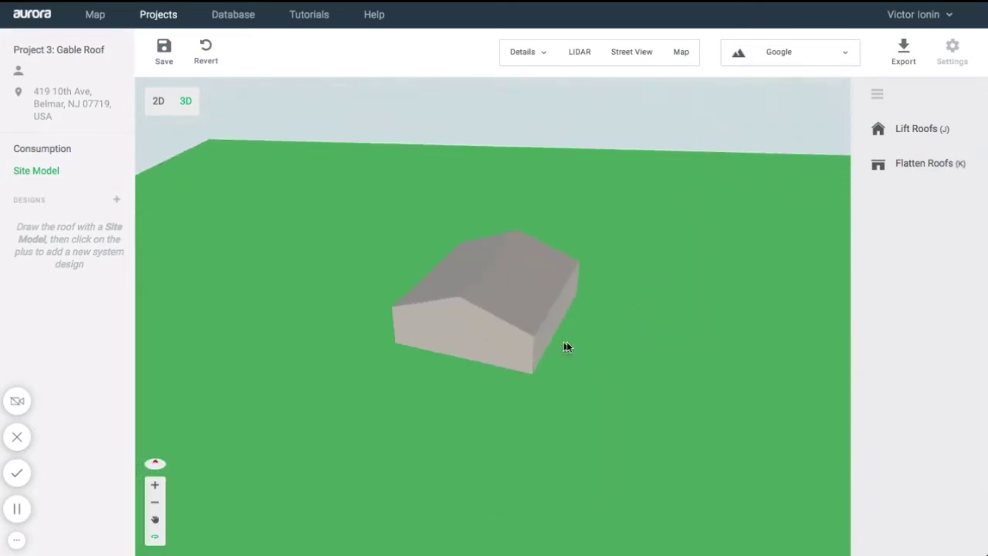
pyautogui.click(159, 58)
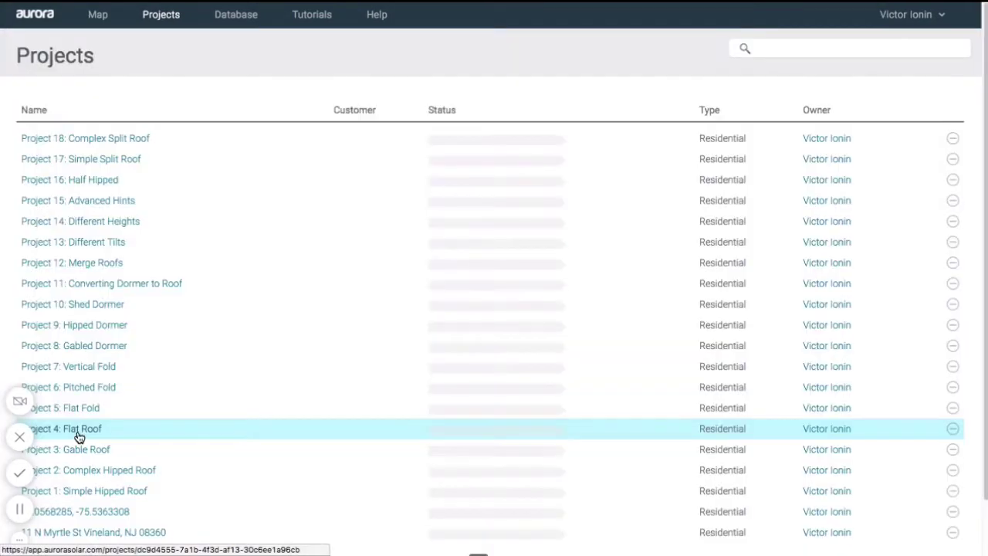
# Open Project 4: Flat Roof from the project list and go to its site model.
pyautogui.click(79, 431)
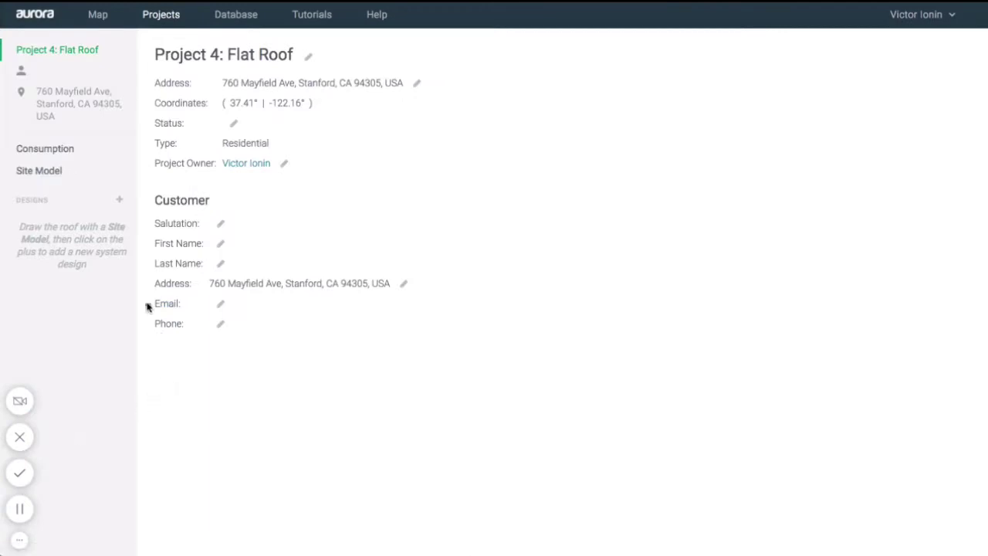
pyautogui.click(84, 181)
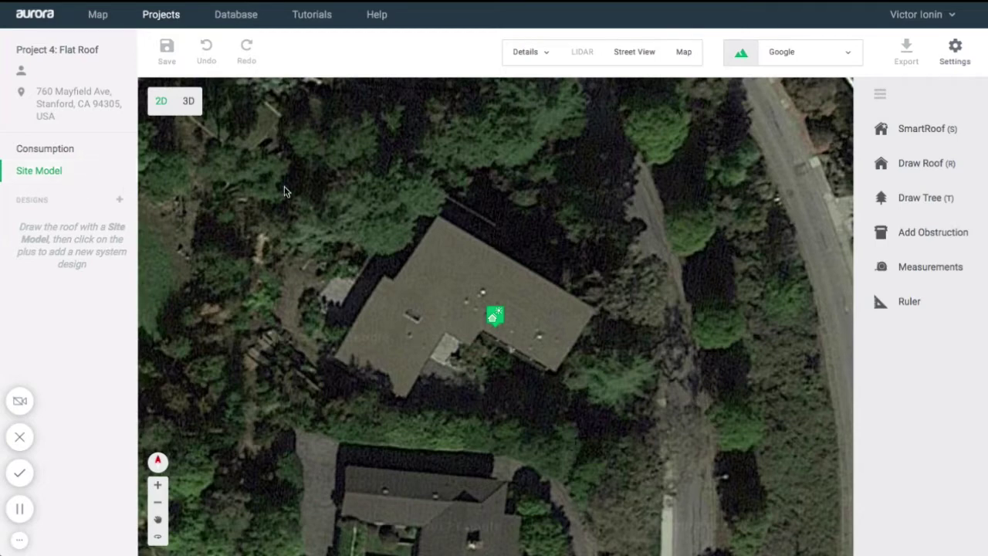
# Examine the flat-roofed house in Street View and in the angled map imagery from rotated directions.
pyautogui.click(644, 66)
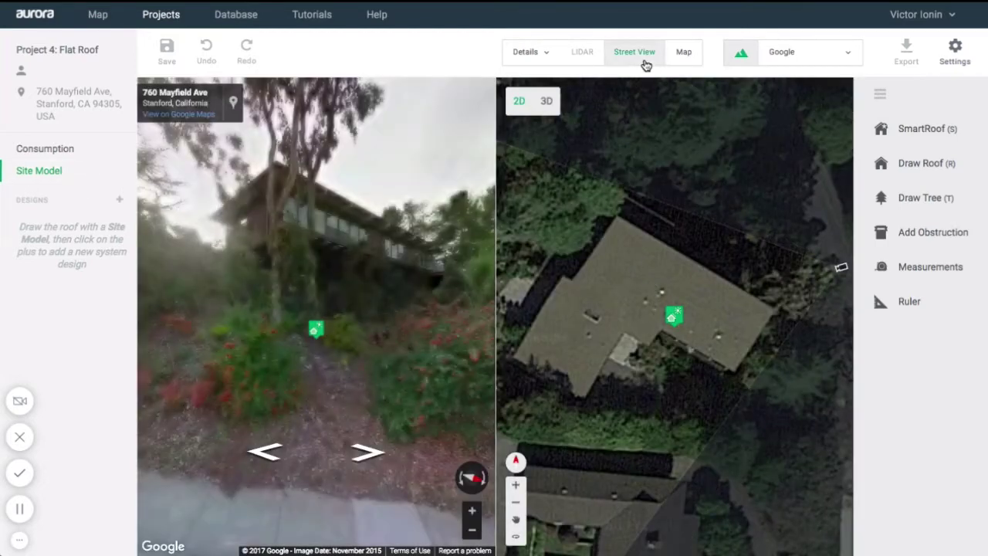
pyautogui.click(683, 56)
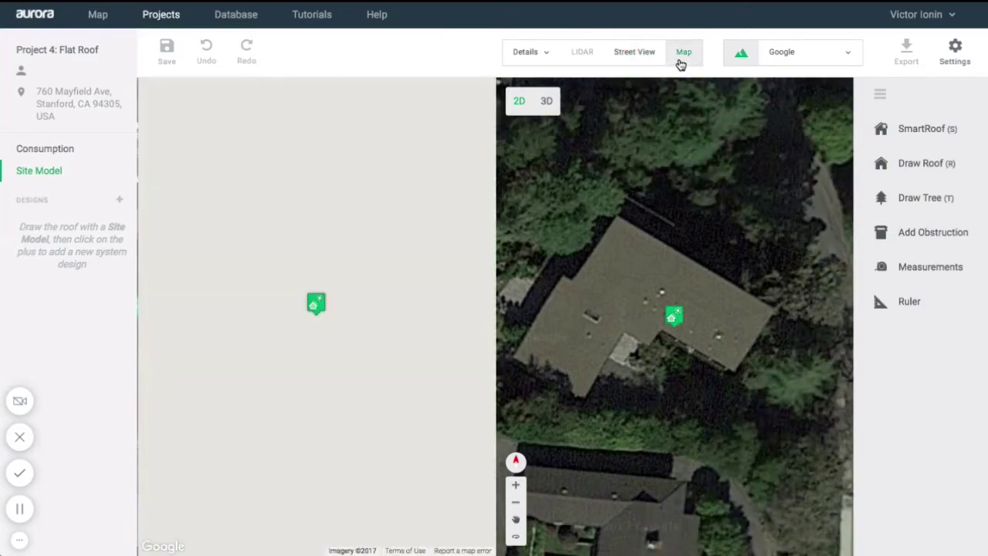
pyautogui.click(480, 457)
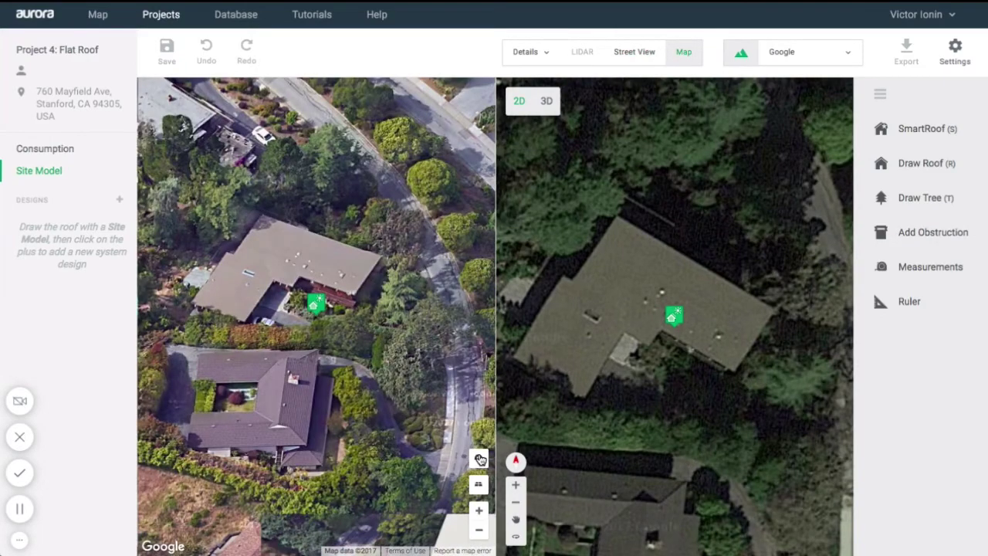
pyautogui.click(480, 458)
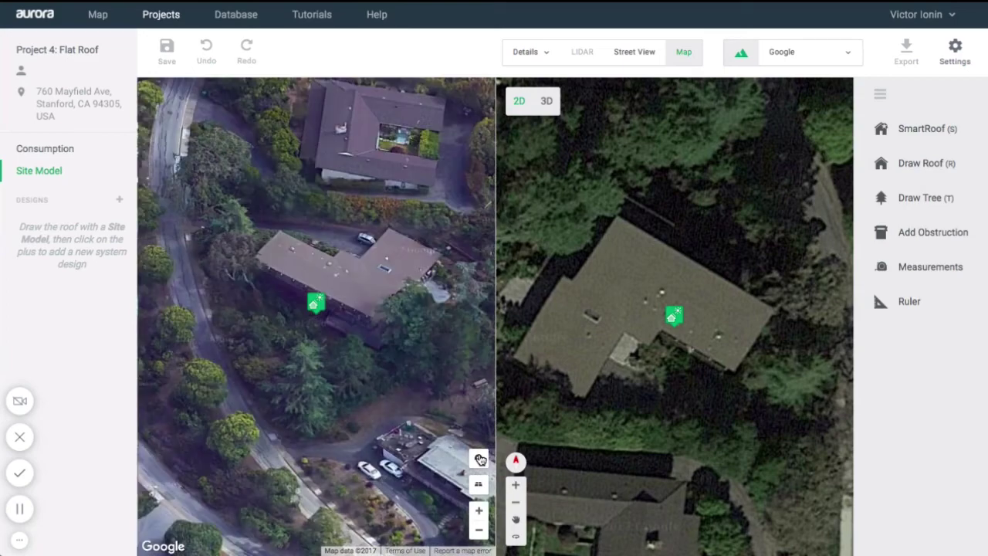
pyautogui.click(480, 459)
pyautogui.click(480, 458)
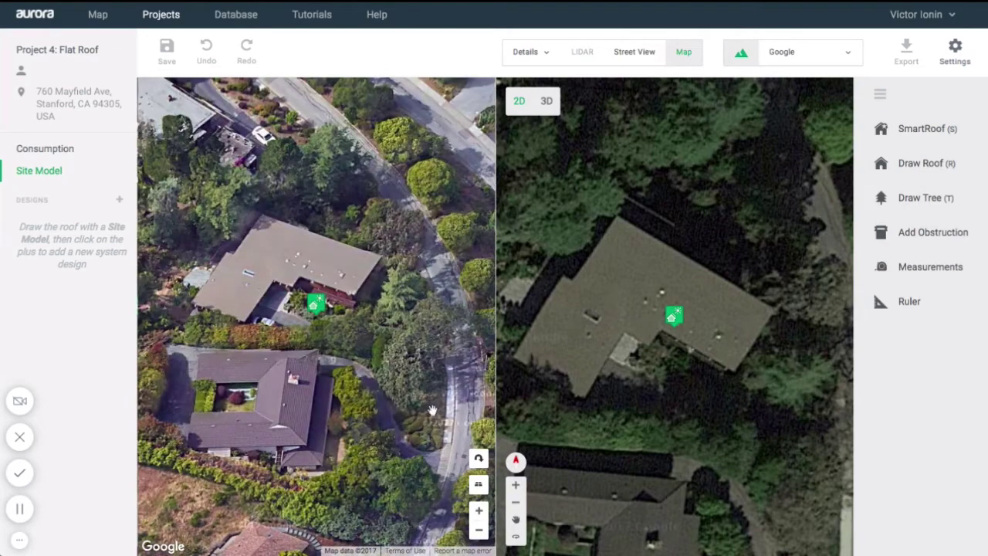
pyautogui.click(682, 55)
# Draw a flat SmartRoof by tracing all corners of the L-shaped house from its north corner and closing the outline there.
pyautogui.scroll(2, 405, 260)
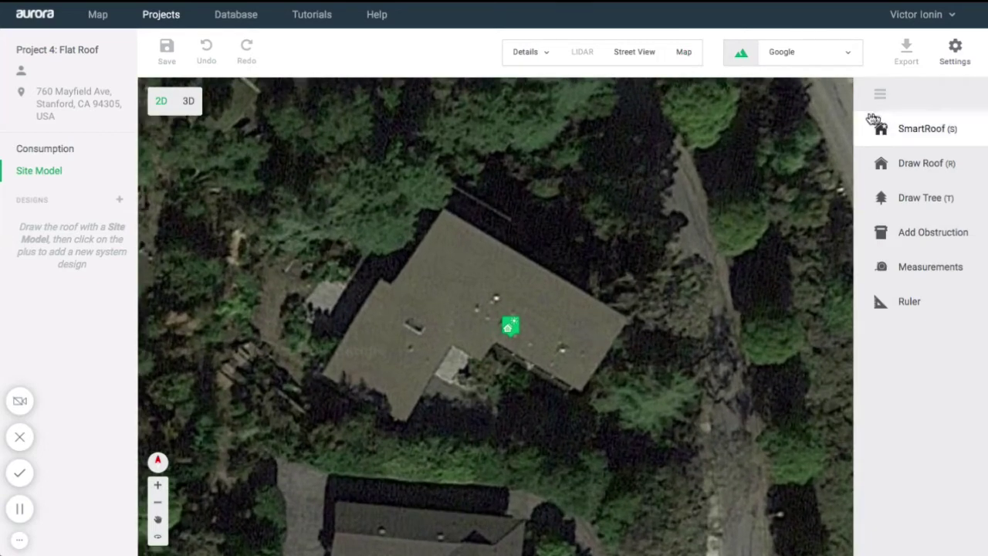
pyautogui.click(907, 133)
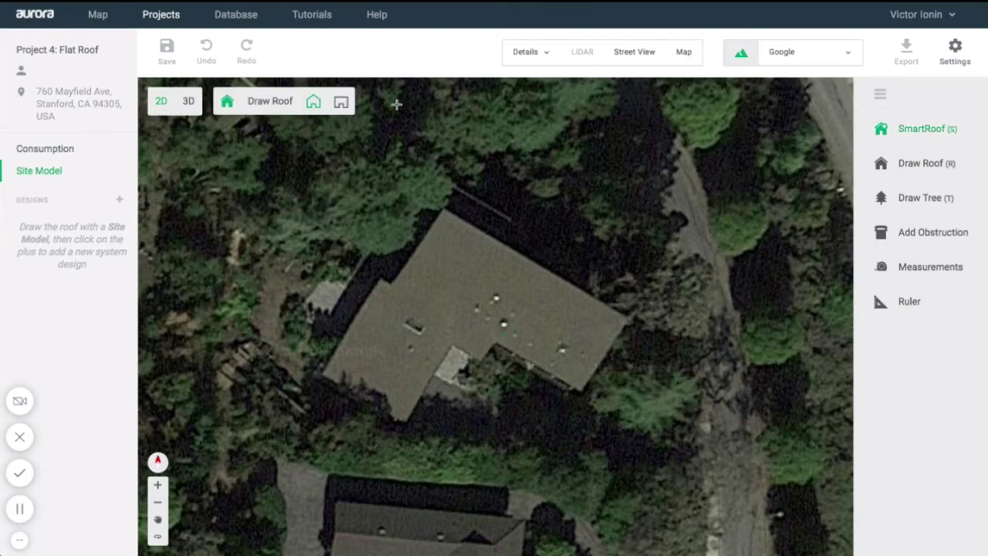
pyautogui.click(340, 107)
pyautogui.click(444, 211)
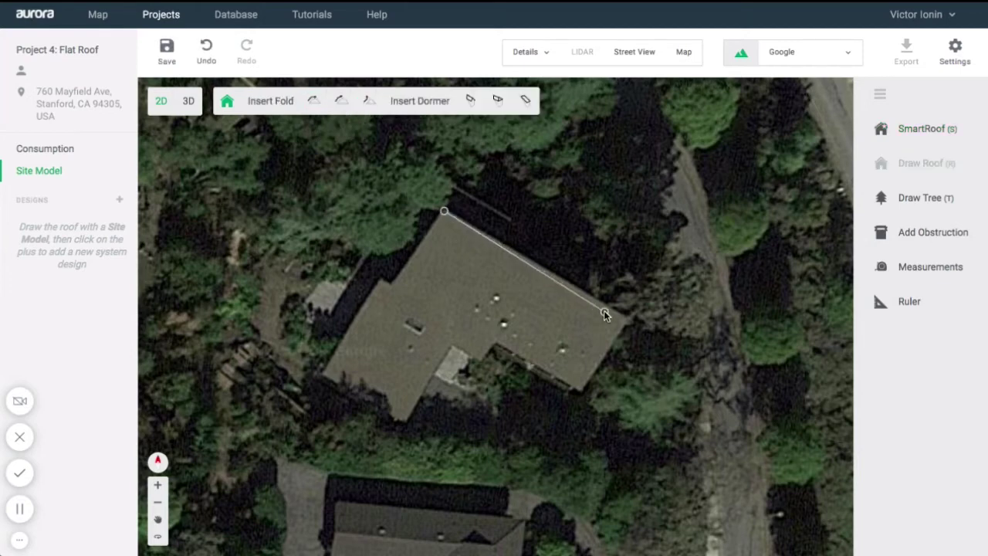
pyautogui.click(624, 321)
pyautogui.click(584, 388)
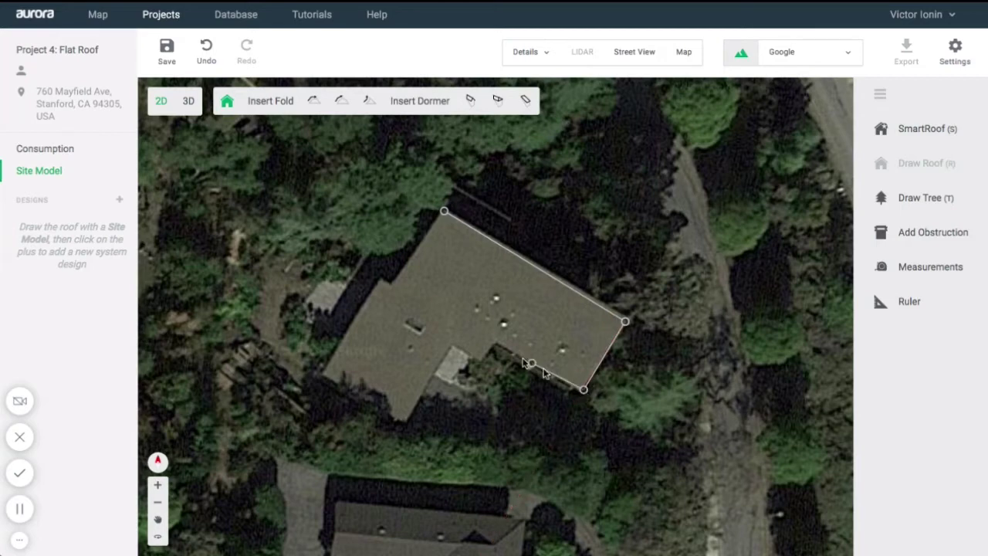
pyautogui.click(498, 339)
pyautogui.click(483, 360)
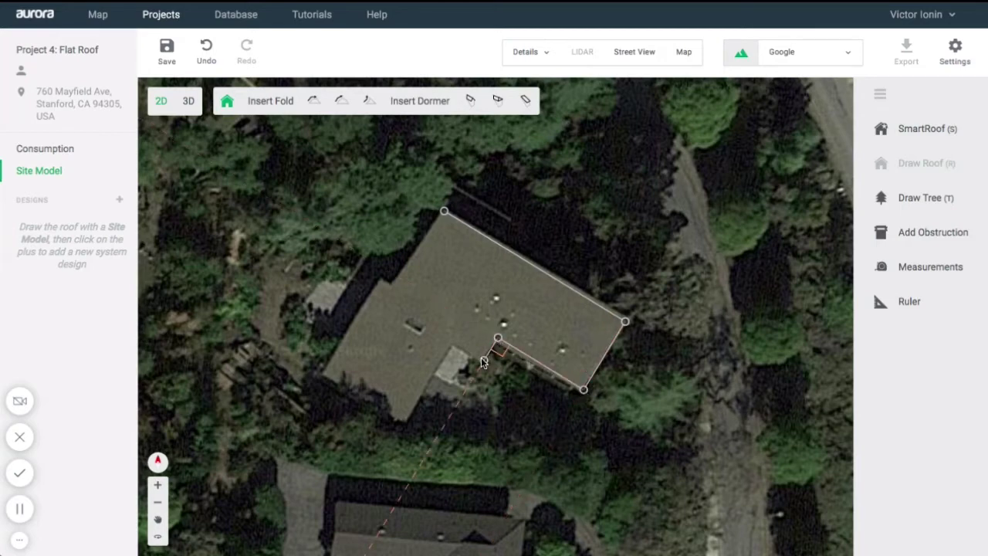
pyautogui.click(454, 343)
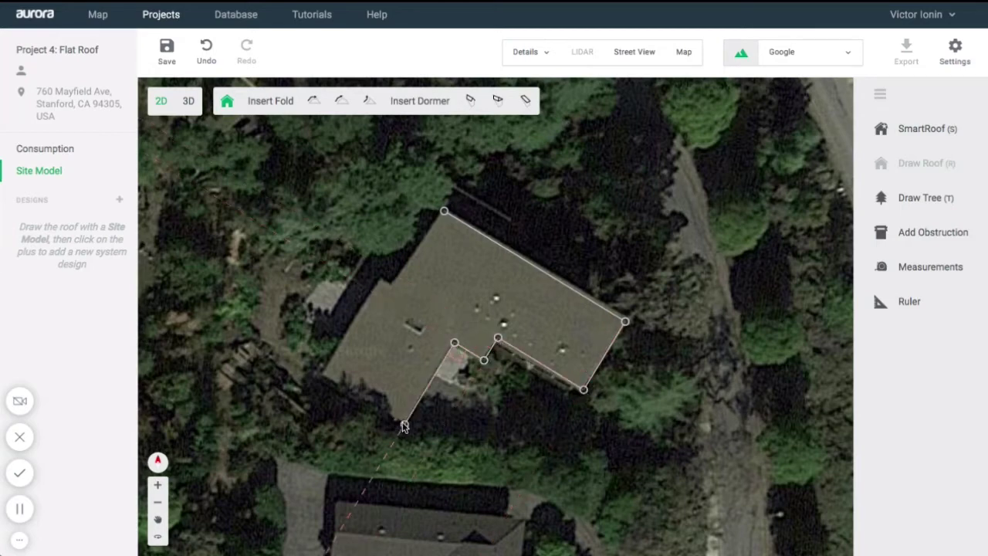
pyautogui.click(404, 424)
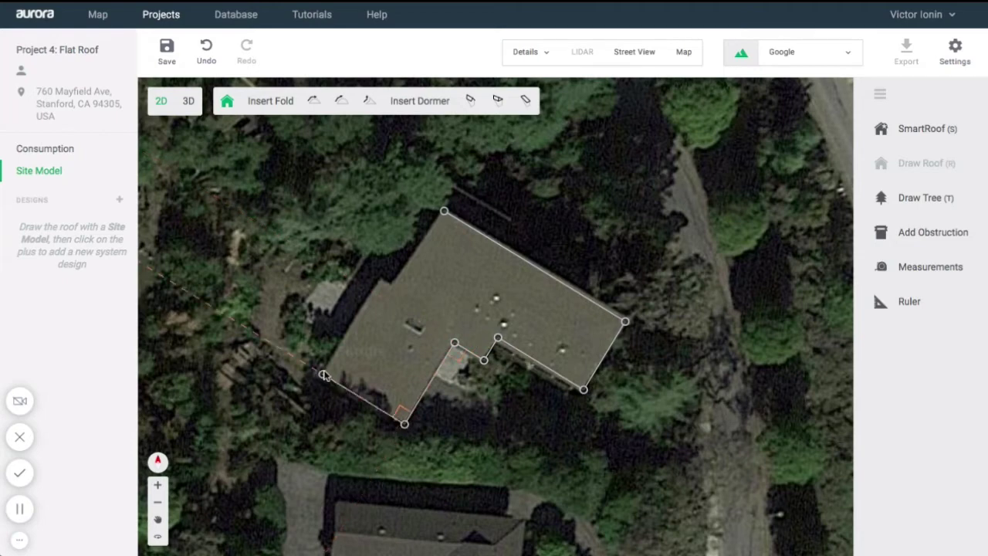
pyautogui.click(322, 375)
pyautogui.click(381, 280)
pyautogui.click(394, 289)
pyautogui.click(445, 212)
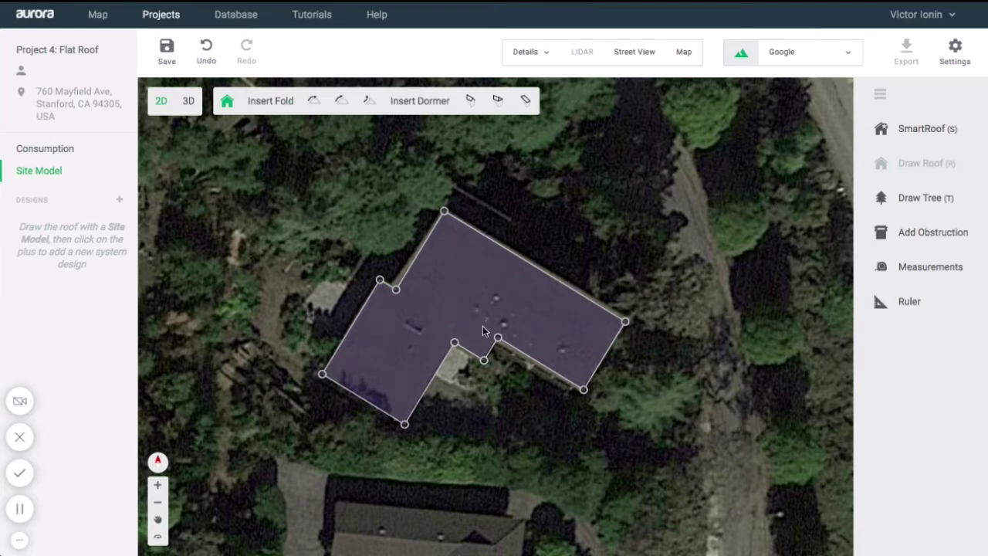
pyautogui.scroll(3, 482, 326)
pyautogui.scroll(1, 488, 322)
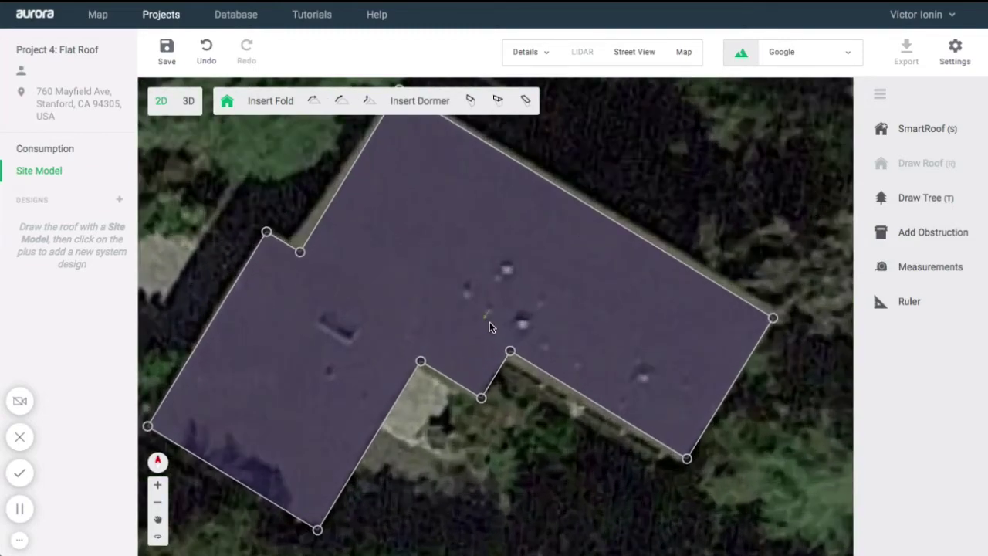
pyautogui.scroll(2, 489, 328)
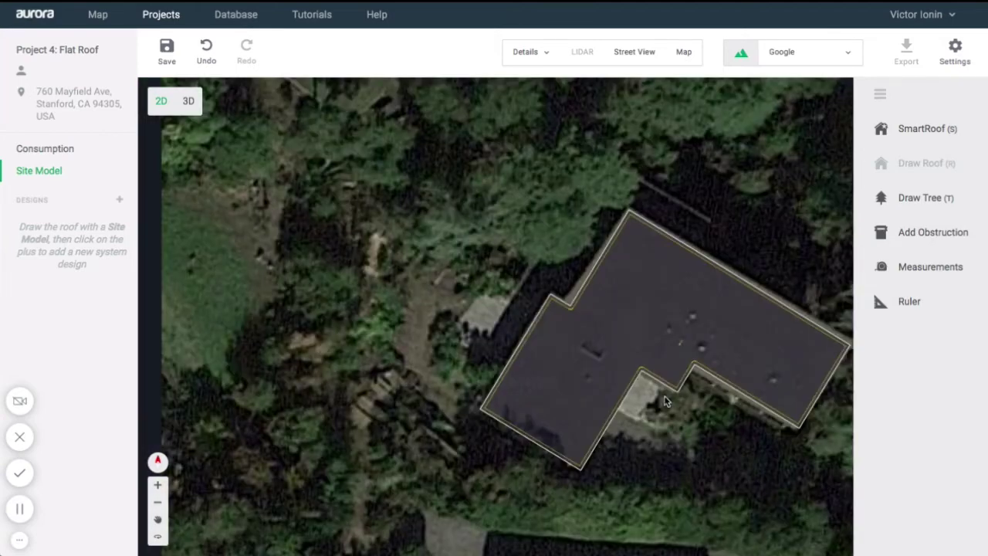
# Set SmartRoof drawing to pitched and move the flat roof off the house onto the open ground to the northwest.
pyautogui.click(883, 133)
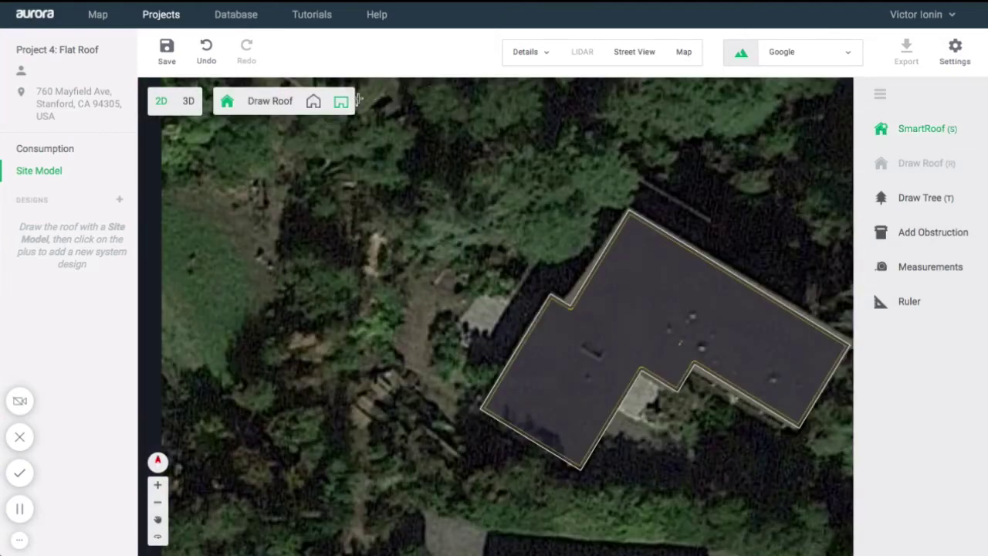
pyautogui.click(313, 105)
pyautogui.moveTo(633, 335)
pyautogui.mouseDown()
pyautogui.moveTo(404, 283)
pyautogui.moveTo(289, 214)
pyautogui.mouseUp()
# Draw a pitched SmartRoof over the uncovered house by tracing all its corners, closing the outline at the north corner and finishing the roof.
pyautogui.click(878, 133)
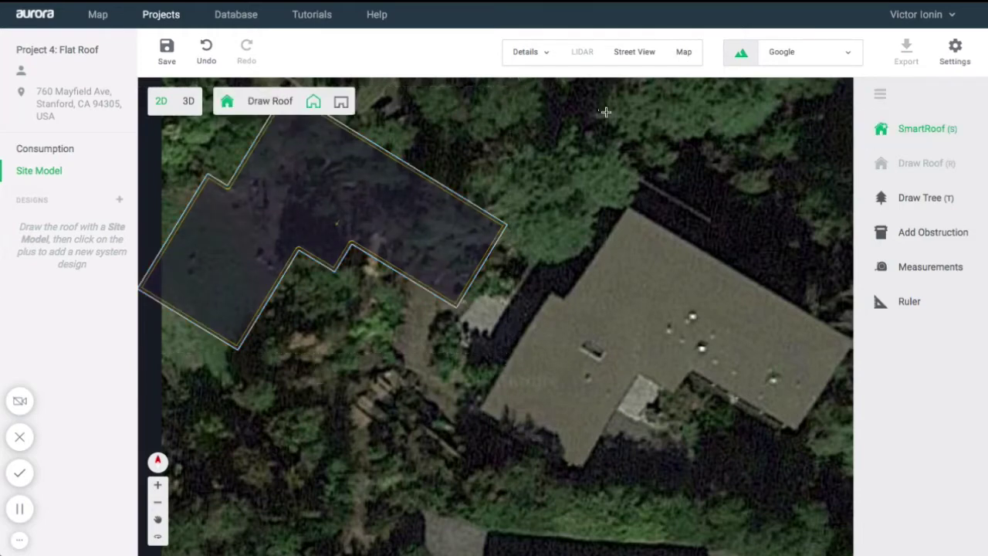
pyautogui.click(628, 209)
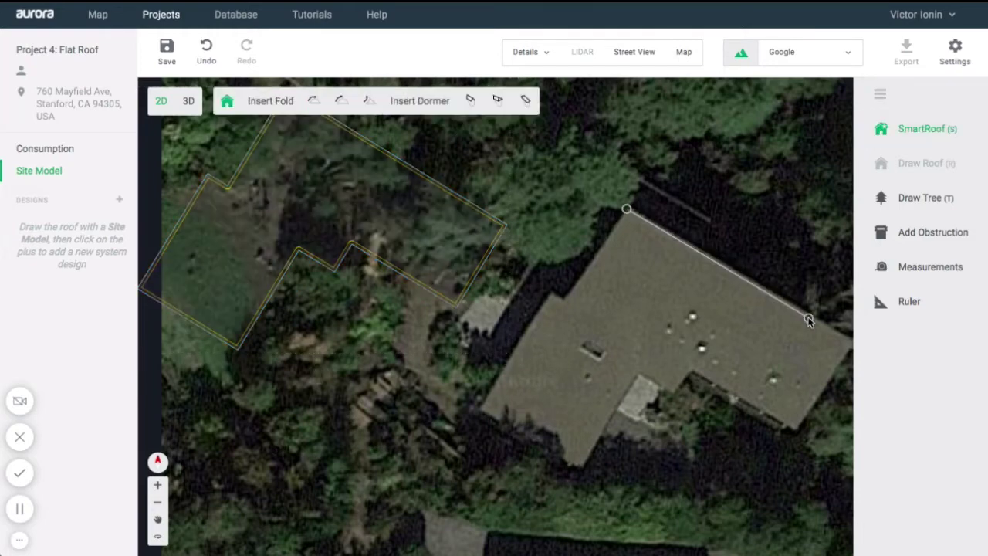
pyautogui.click(847, 342)
pyautogui.click(797, 426)
pyautogui.click(696, 366)
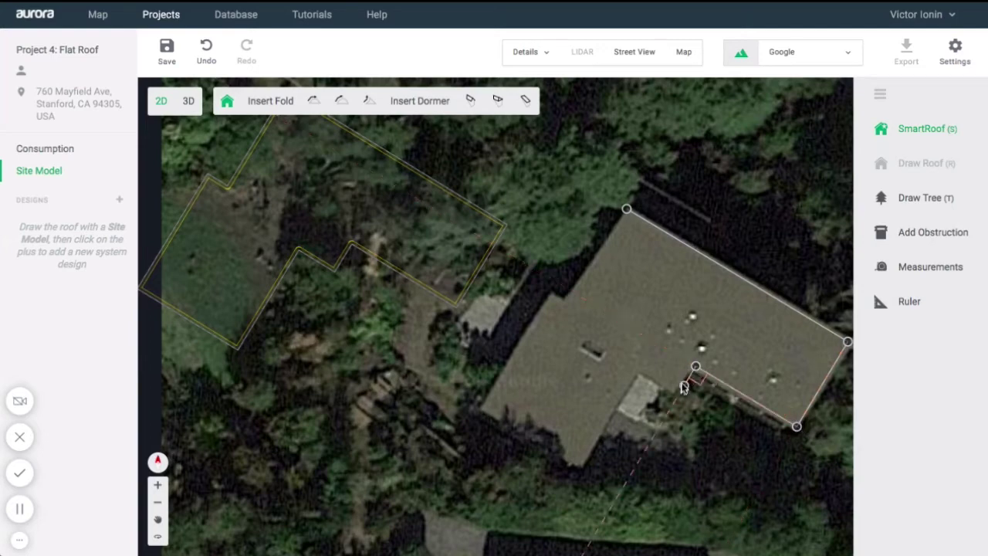
pyautogui.click(679, 393)
pyautogui.click(636, 367)
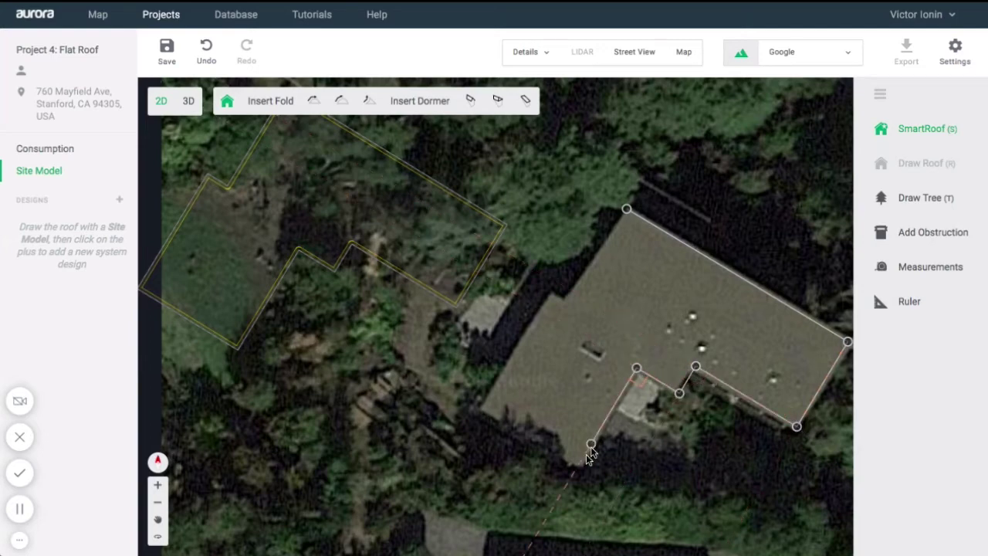
pyautogui.click(576, 467)
pyautogui.click(478, 407)
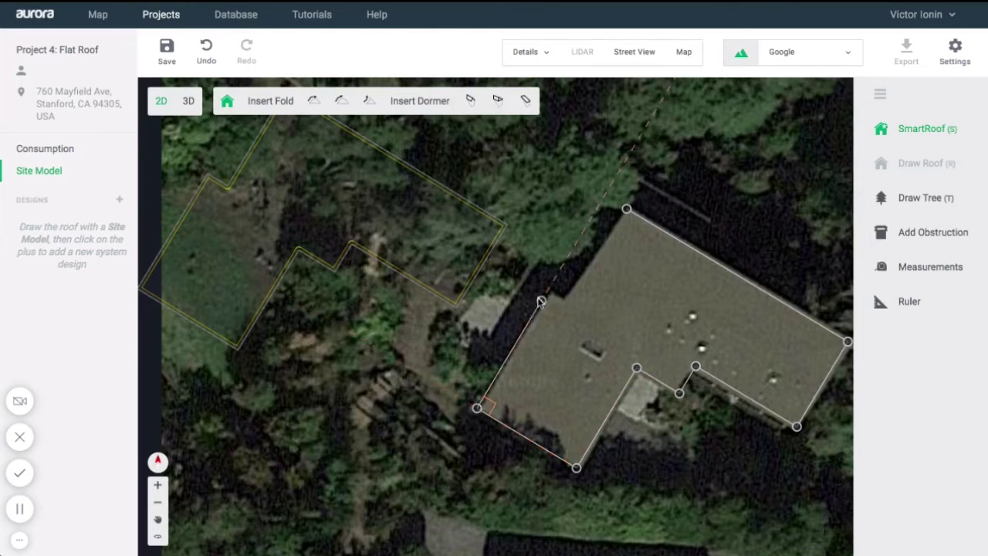
pyautogui.click(547, 291)
pyautogui.click(569, 304)
pyautogui.click(627, 211)
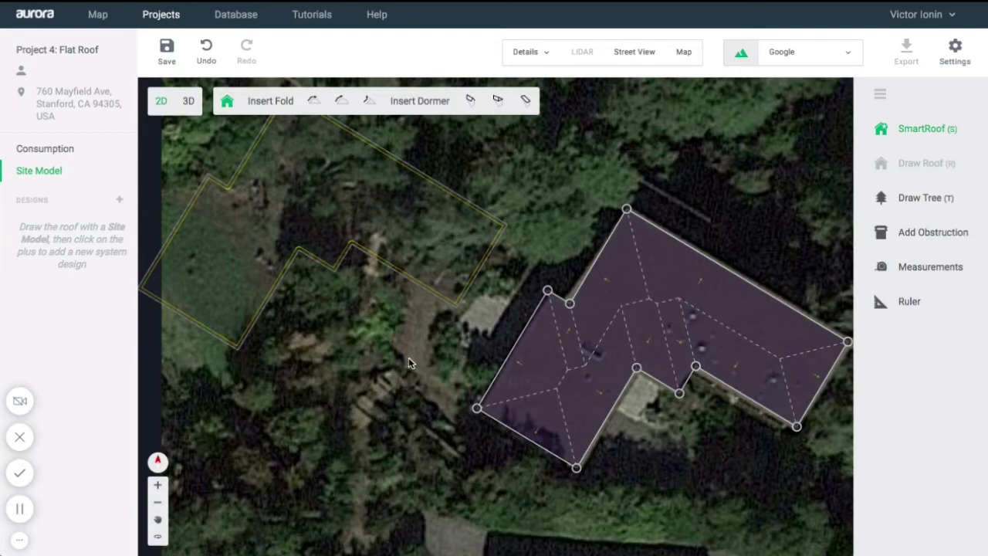
pyautogui.scroll(-1, 406, 357)
pyautogui.scroll(1, 695, 357)
pyautogui.scroll(1, 695, 361)
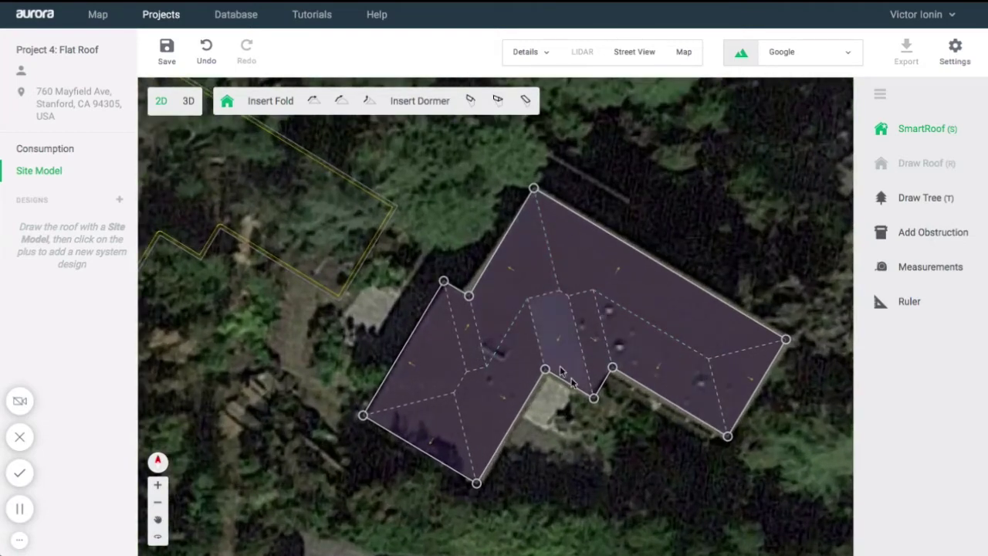
pyautogui.click(302, 372)
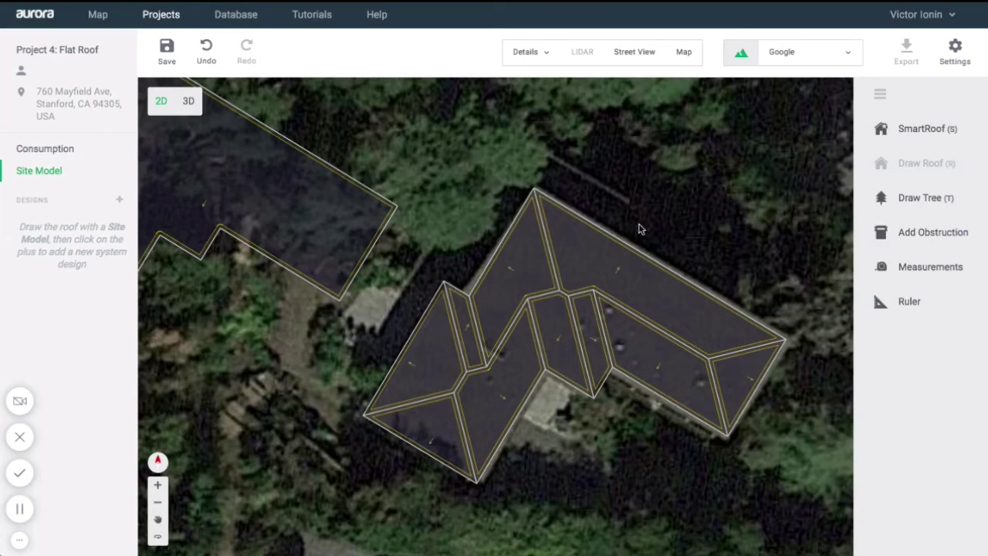
# Convert the pitched roof on the house to a flat roof through its roof properties.
pyautogui.click(519, 291)
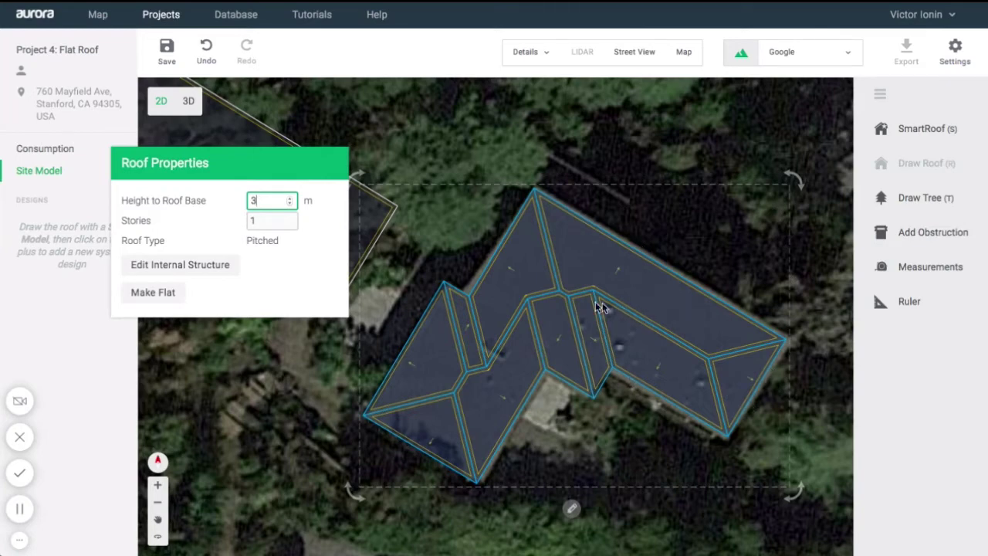
pyautogui.click(168, 300)
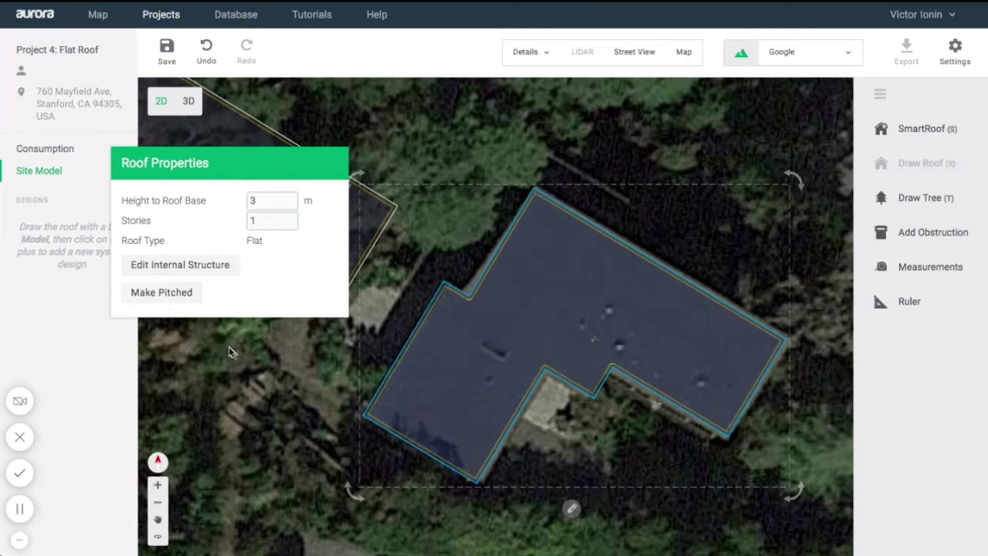
pyautogui.click(243, 362)
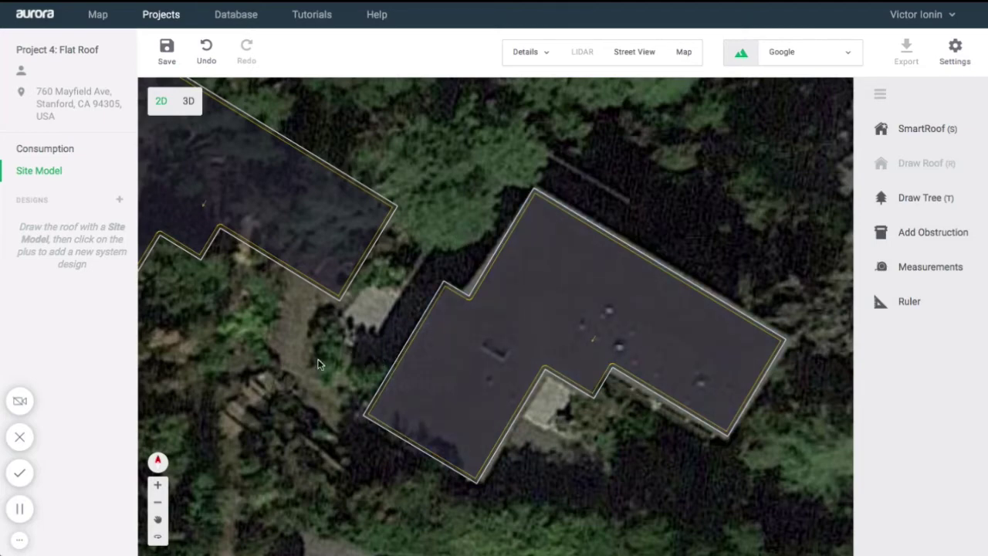
# Switch the house's roof type to pitched and back to flat in its roof properties.
pyautogui.click(515, 321)
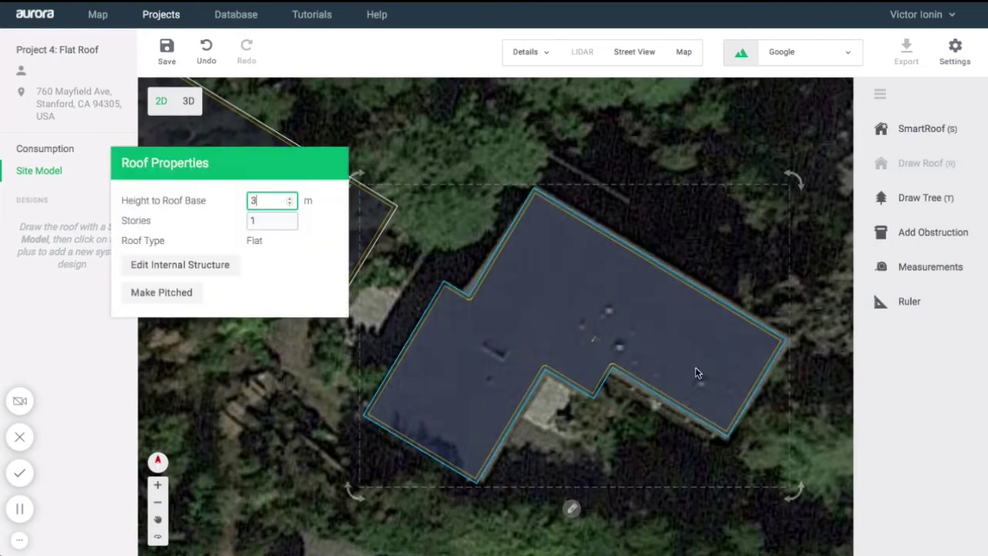
pyautogui.click(156, 298)
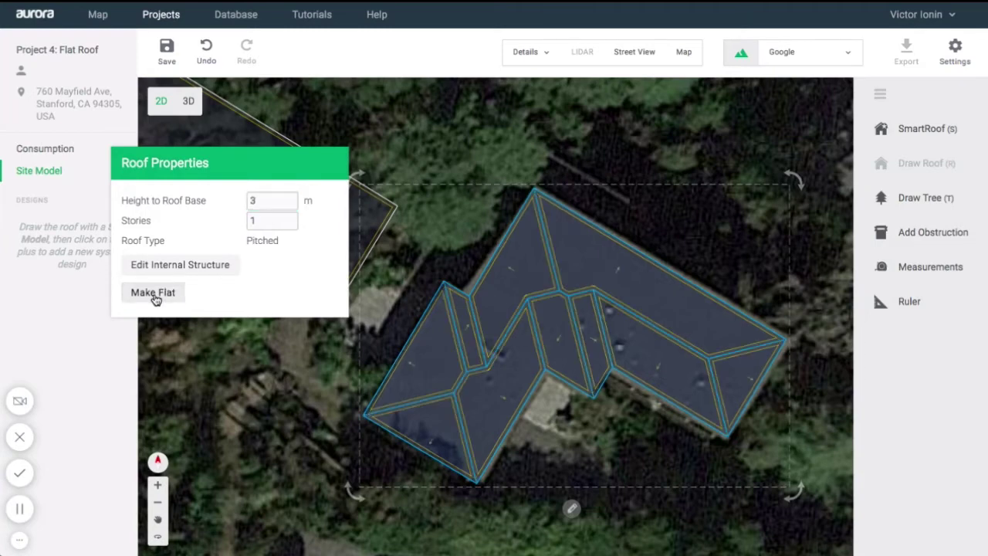
pyautogui.click(156, 298)
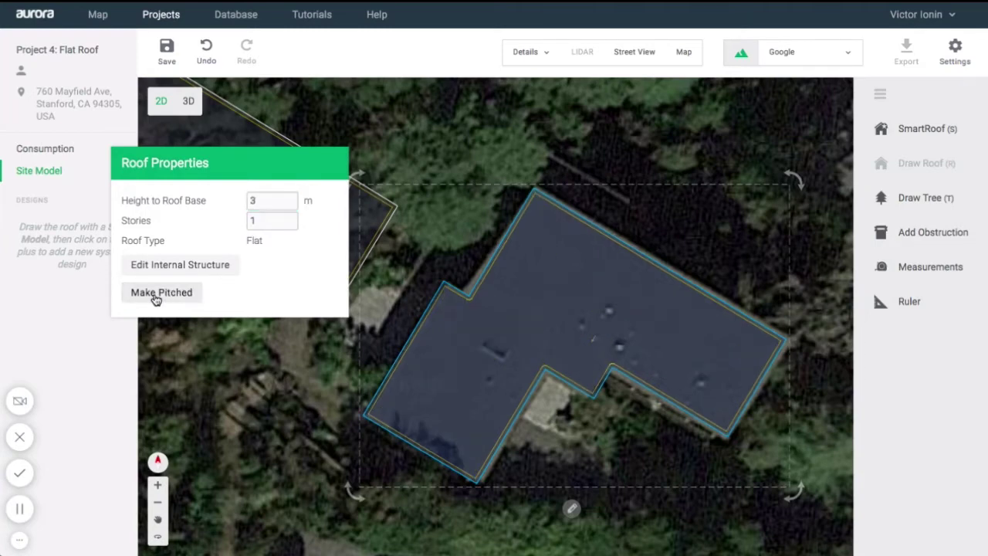
pyautogui.click(268, 376)
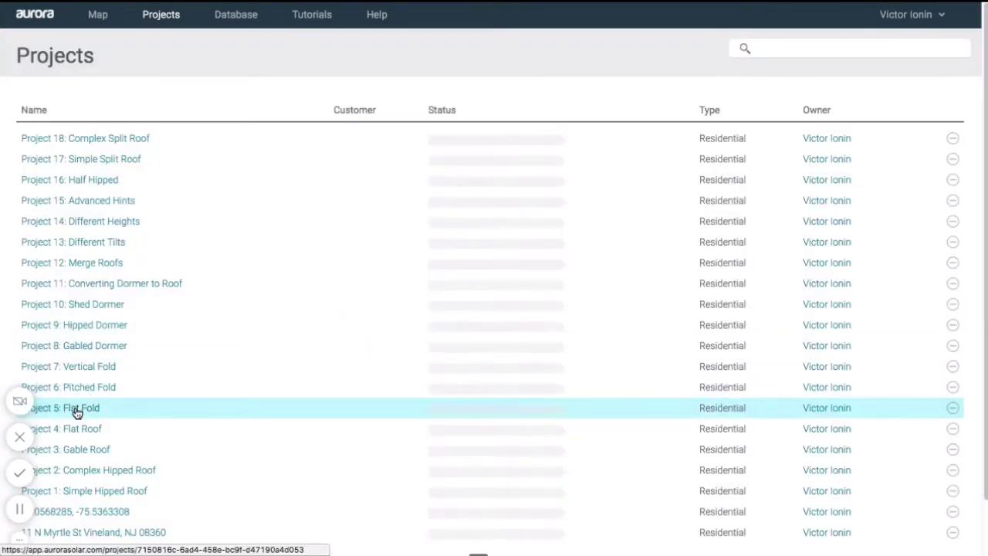
# Open Project 5: Flat Fold from the project list and go to its site model.
pyautogui.click(77, 409)
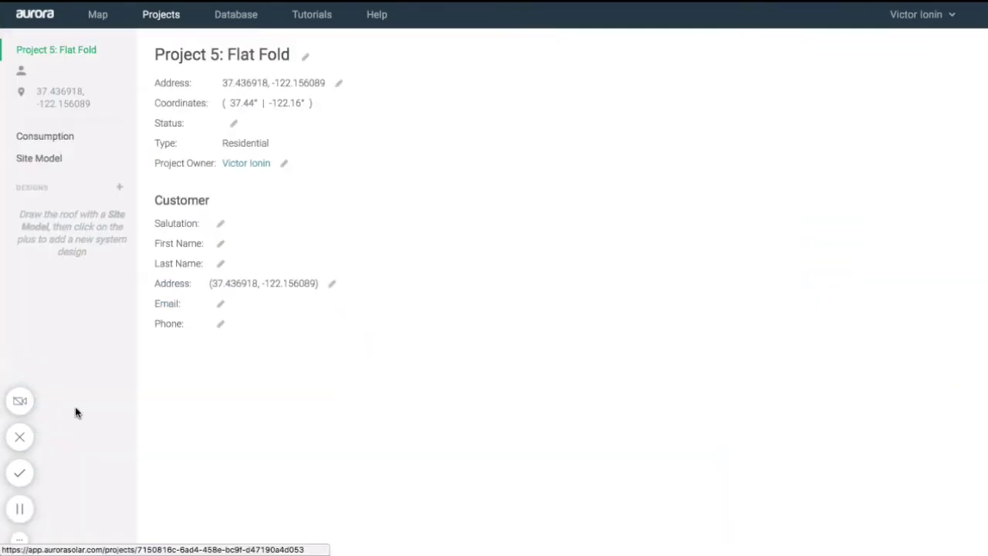
pyautogui.click(68, 164)
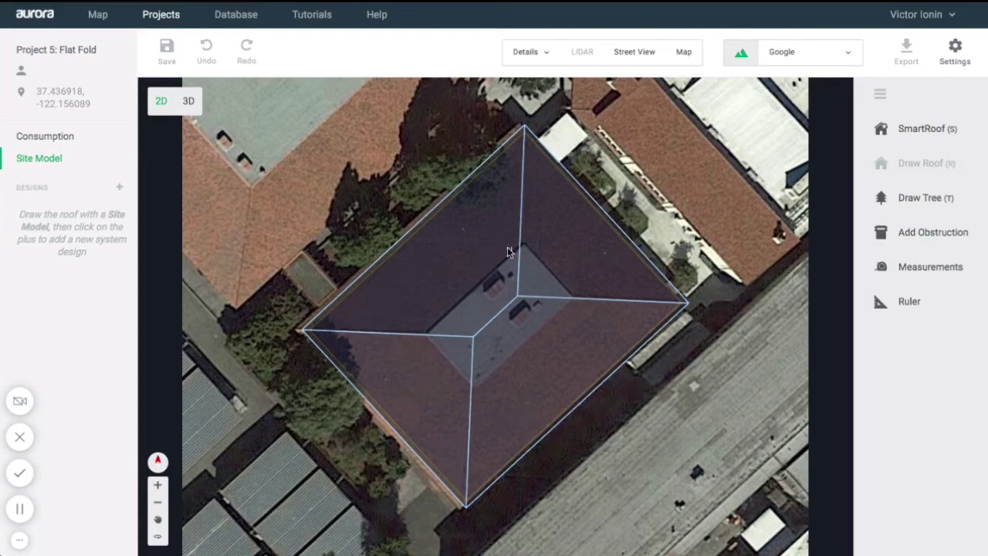
# Examine the hipped building's flat top section in the angled map imagery from all rotated directions, then close the map view.
pyautogui.click(684, 54)
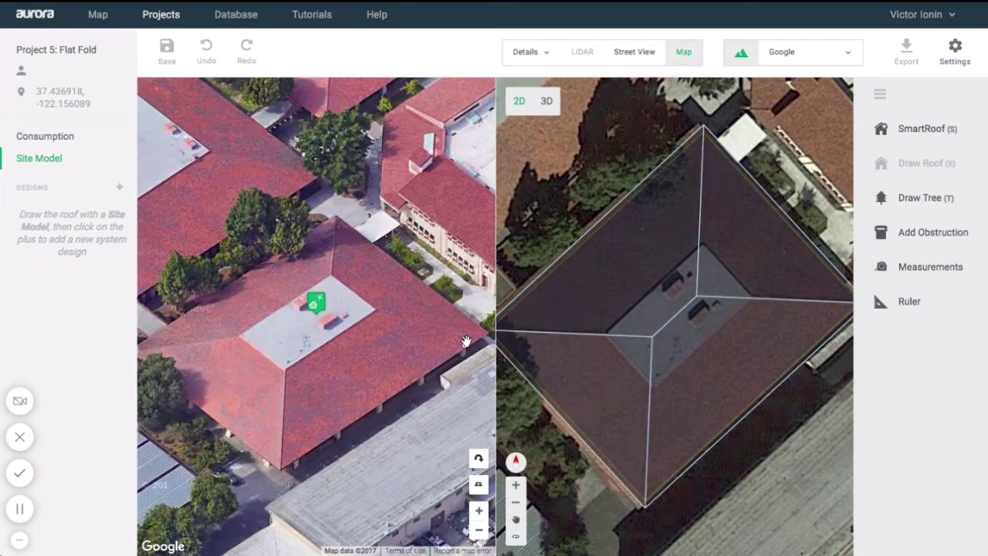
pyautogui.click(478, 462)
pyautogui.click(479, 462)
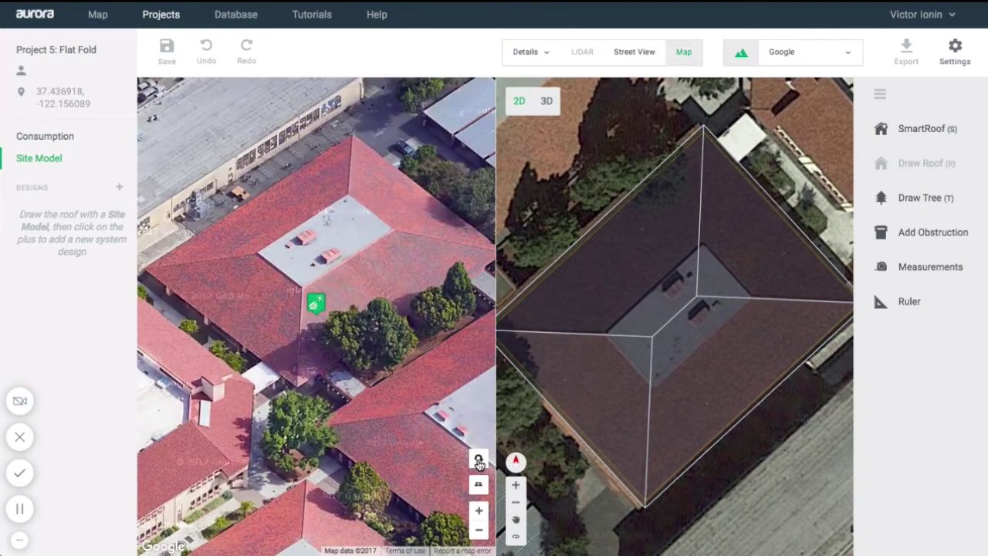
pyautogui.click(478, 461)
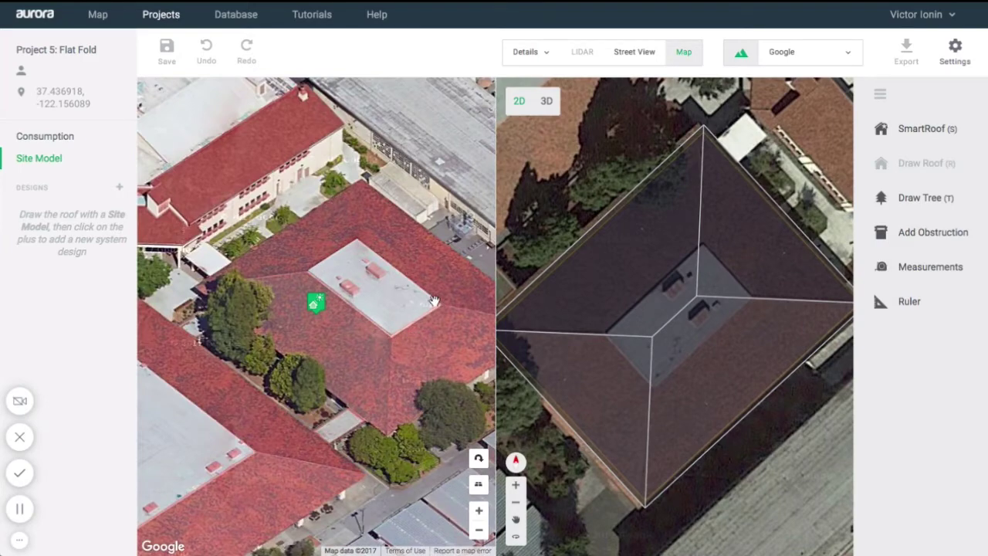
pyautogui.click(479, 460)
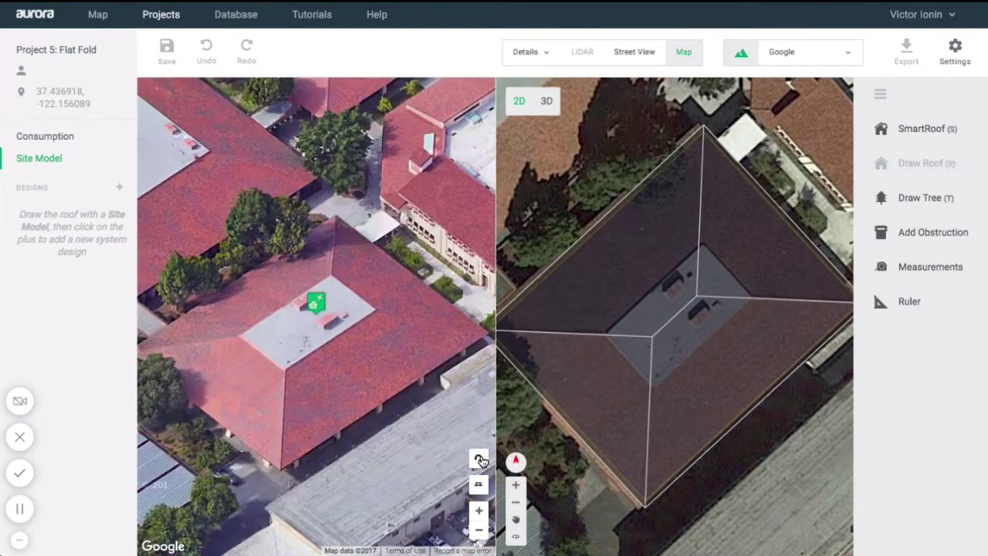
pyautogui.moveTo(376, 363); pyautogui.dragTo(382, 342)
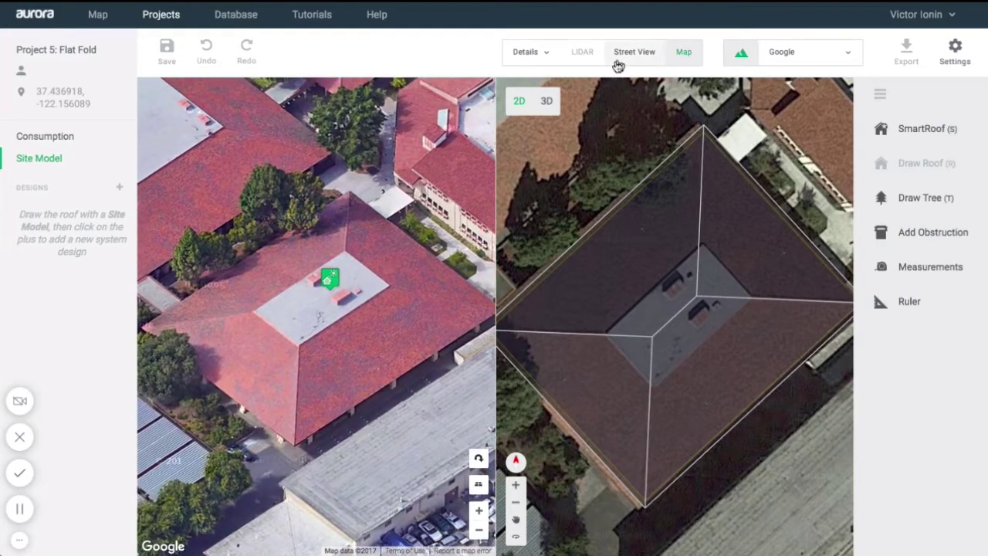
pyautogui.click(684, 51)
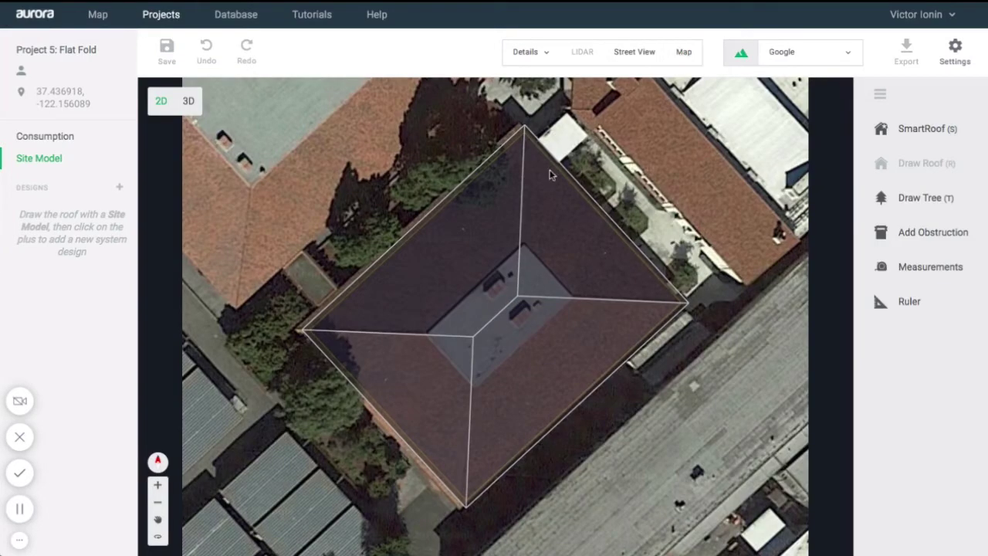
# Open the hipped roof for editing and insert a flat fold along the edge of the building's flat top section.
pyautogui.click(523, 360)
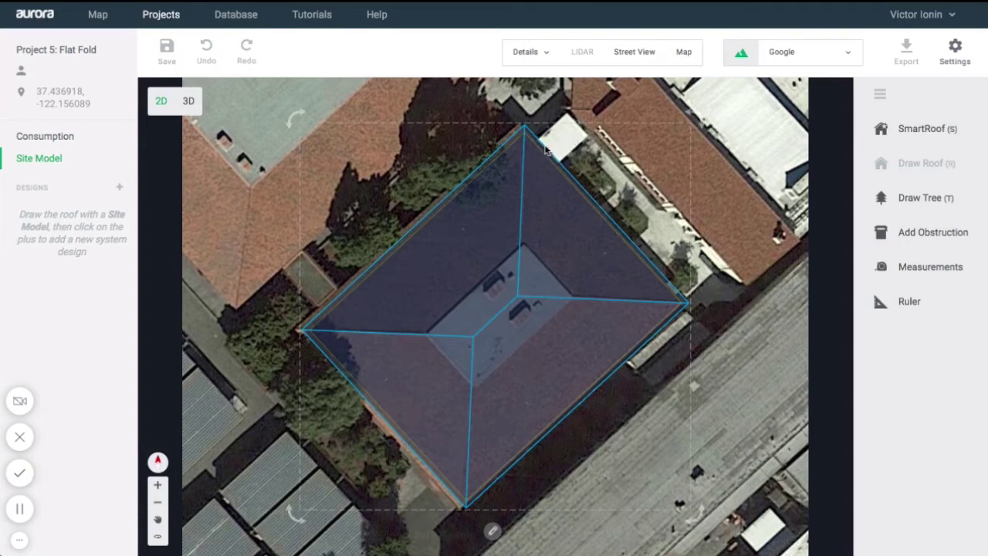
pyautogui.scroll(-1, 547, 351)
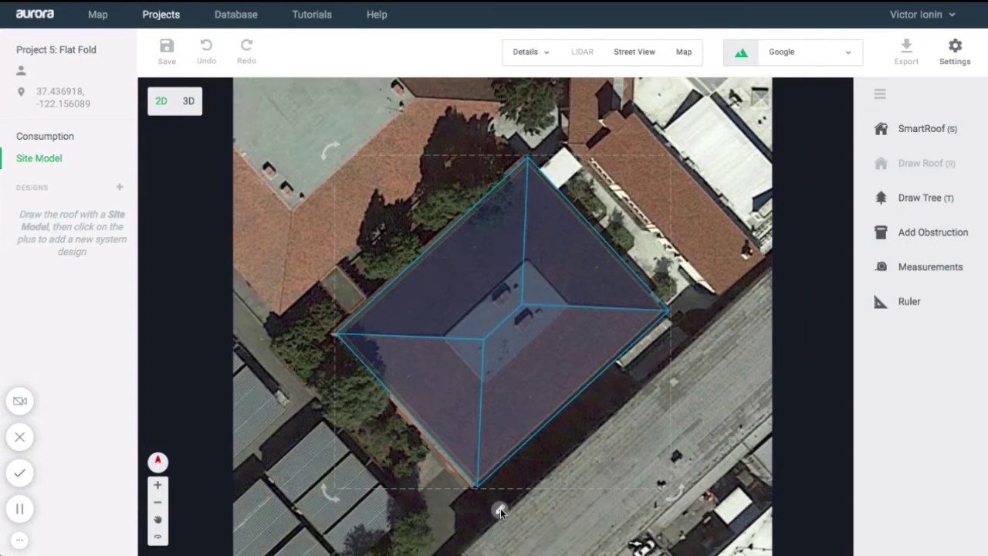
pyautogui.click(501, 508)
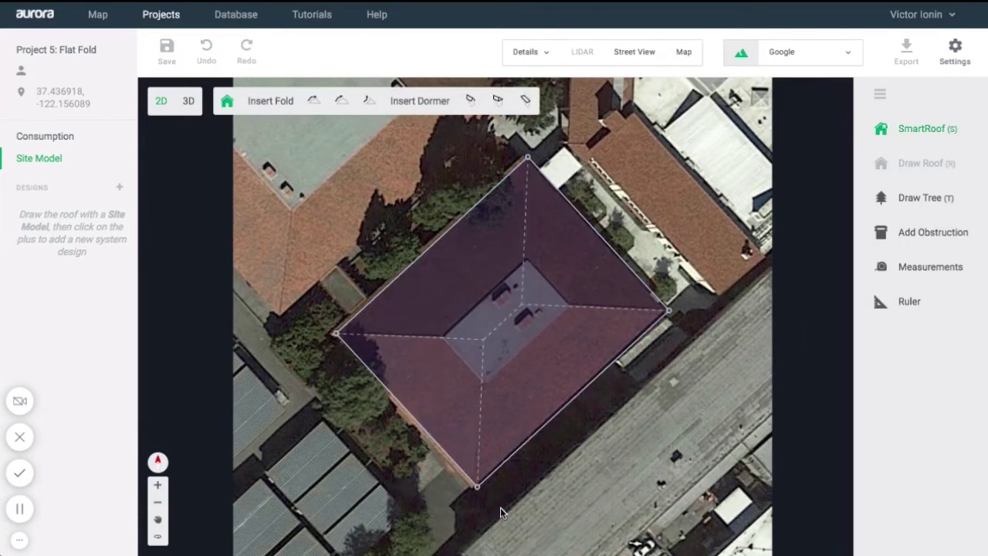
pyautogui.scroll(1, 490, 352)
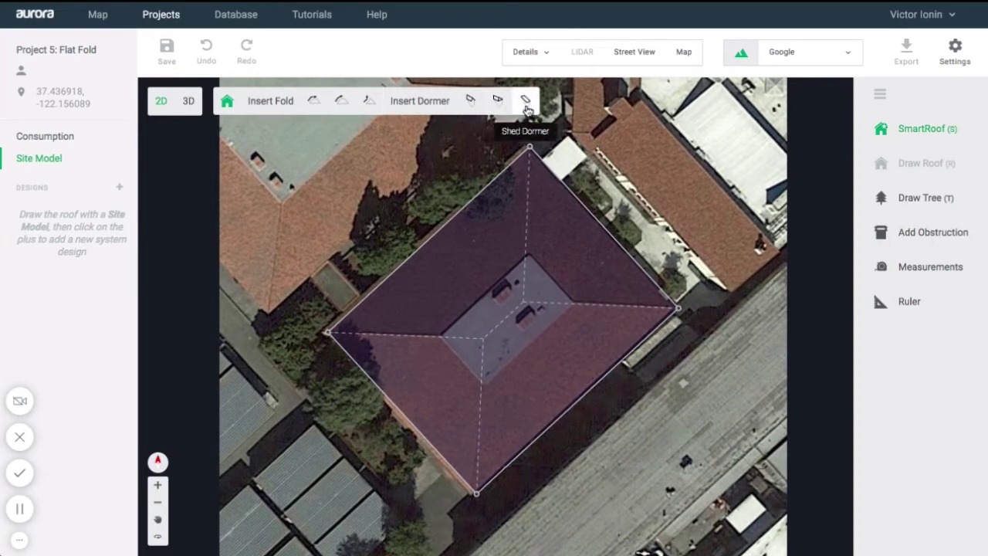
pyautogui.click(313, 108)
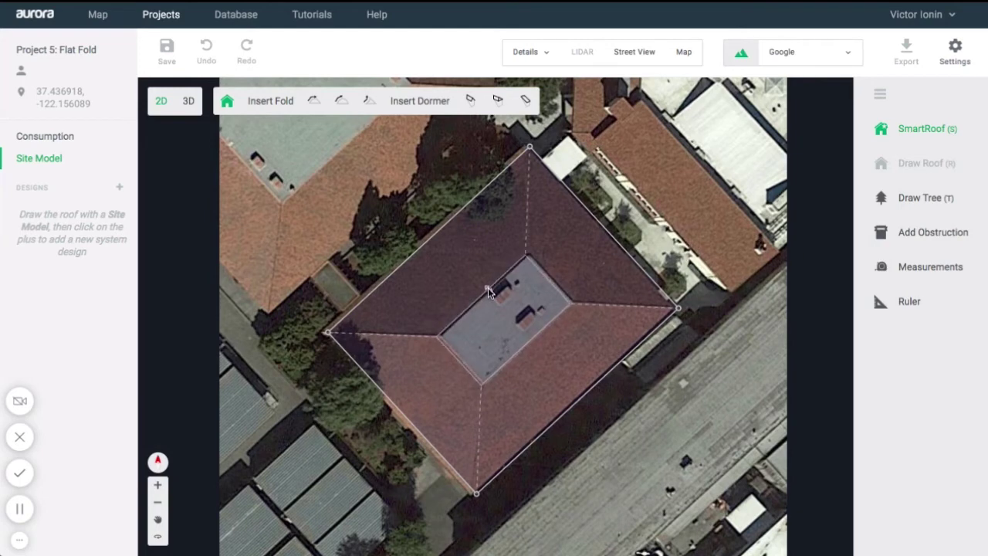
pyautogui.click(488, 290)
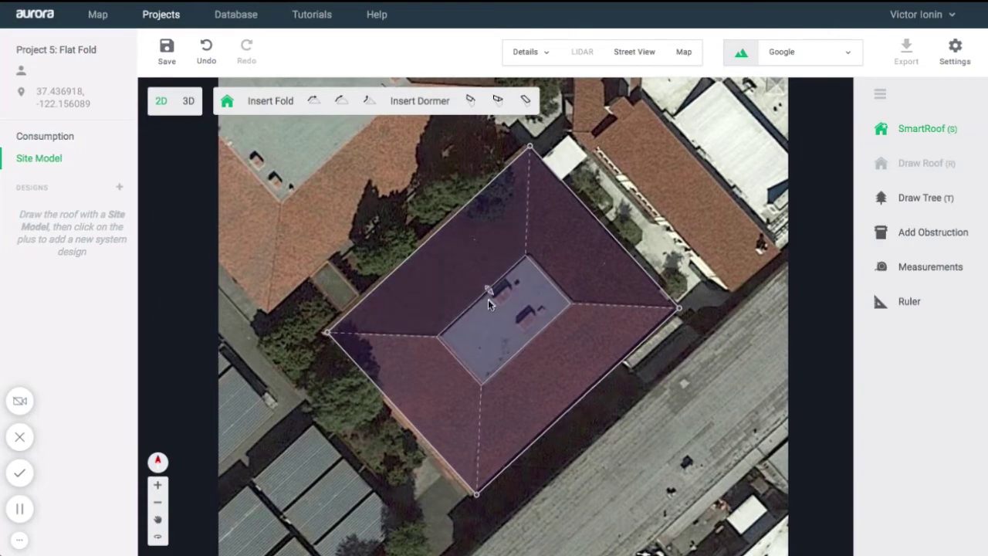
# Try fitting the flat fold from different sides of the flat top section, then undo the fold.
pyautogui.scroll(2, 489, 298)
pyautogui.scroll(3, 488, 298)
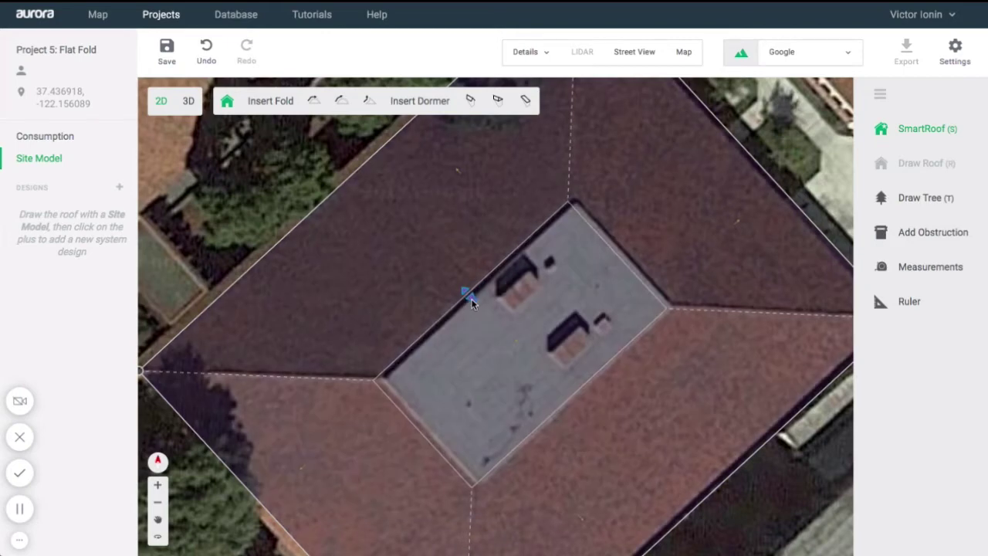
pyautogui.moveTo(472, 289)
pyautogui.mouseDown()
pyautogui.moveTo(481, 279)
pyautogui.moveTo(471, 276)
pyautogui.moveTo(474, 299)
pyautogui.moveTo(453, 317)
pyautogui.moveTo(419, 315)
pyautogui.moveTo(447, 298)
pyautogui.moveTo(468, 301)
pyautogui.moveTo(466, 310)
pyautogui.moveTo(441, 296)
pyautogui.moveTo(454, 307)
pyautogui.moveTo(468, 302)
pyautogui.mouseUp()
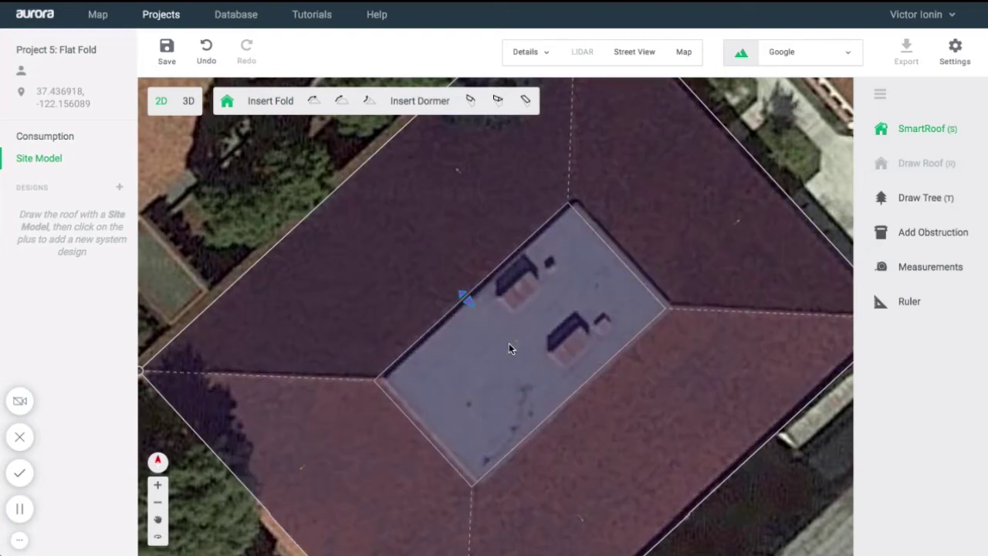
pyautogui.scroll(5, 509, 343)
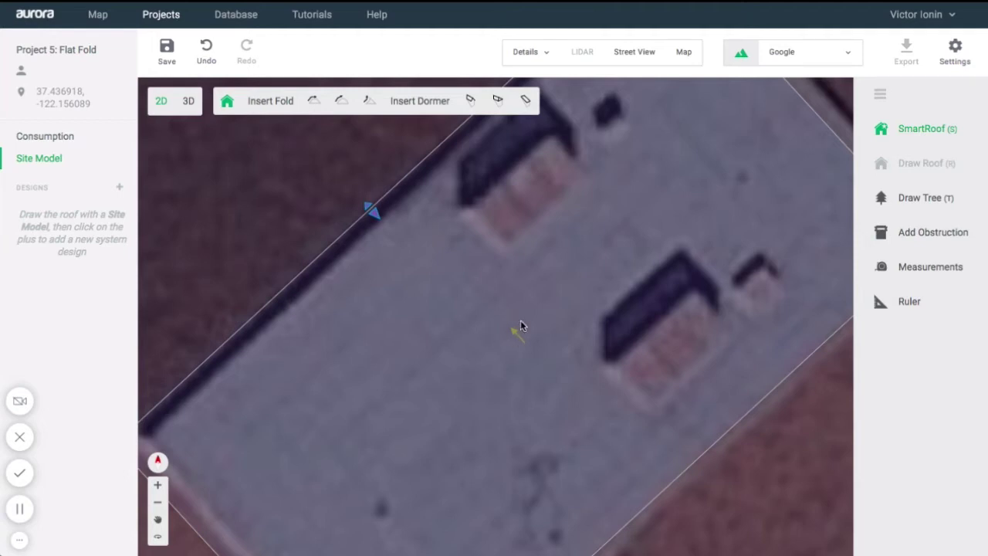
pyautogui.scroll(-3, 520, 320)
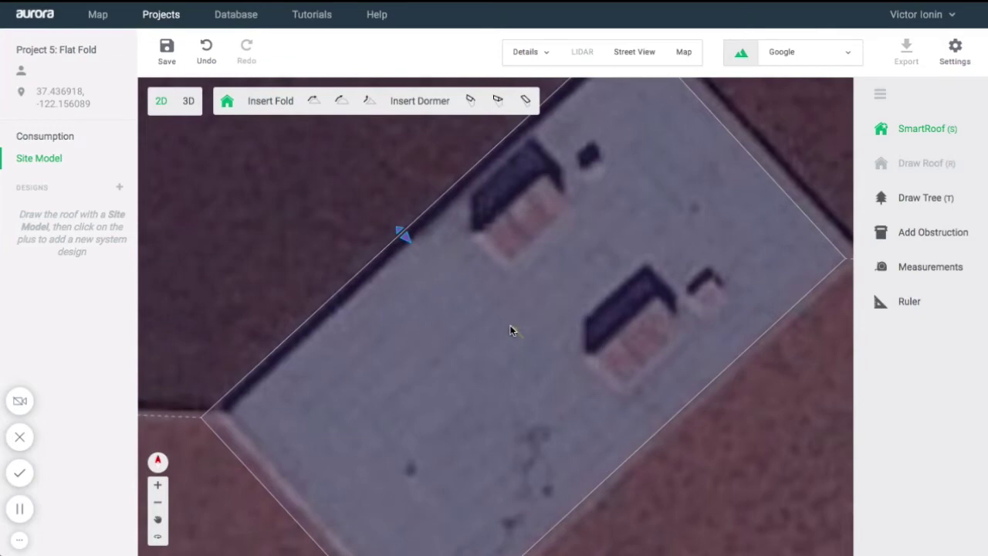
pyautogui.scroll(-5, 511, 330)
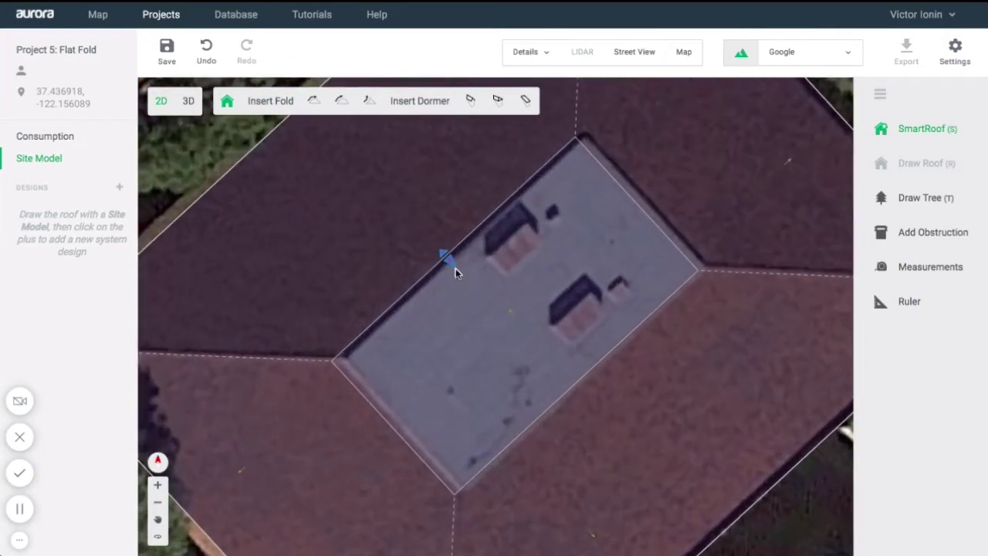
pyautogui.moveTo(456, 268); pyautogui.dragTo(399, 421)
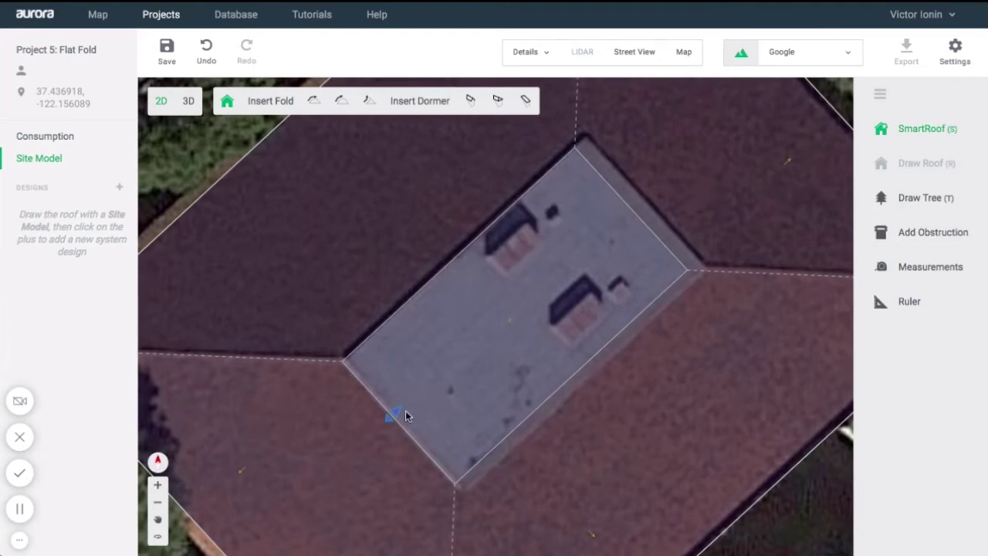
pyautogui.moveTo(398, 417); pyautogui.dragTo(543, 415)
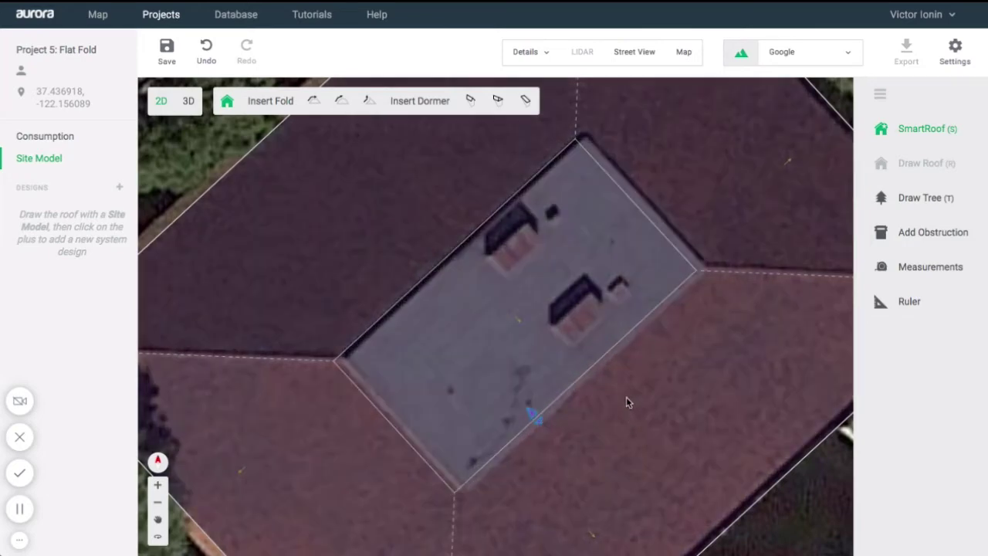
pyautogui.click(537, 415)
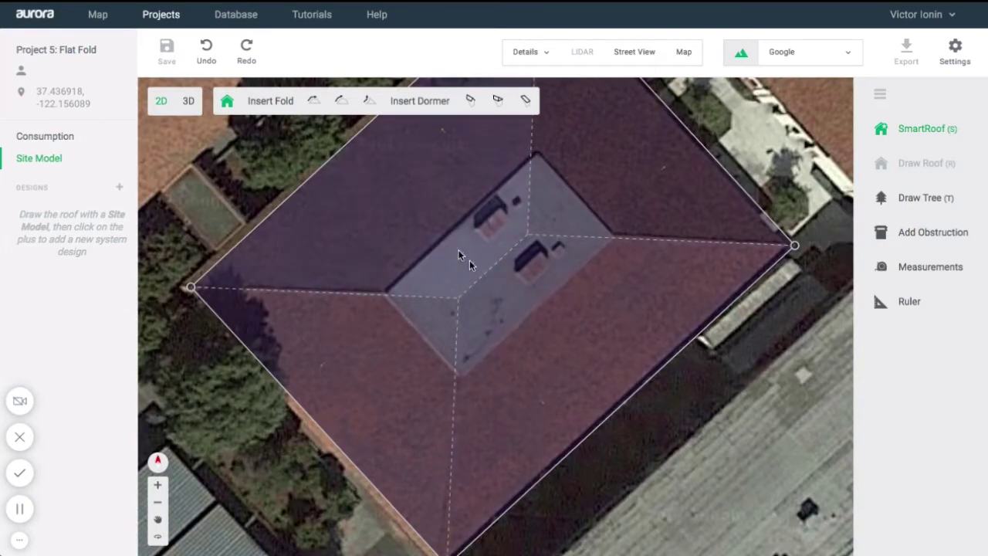
# Insert a flat fold at the southeast edge of the building's flat top section and switch to 3D, saving the changes.
pyautogui.click(315, 108)
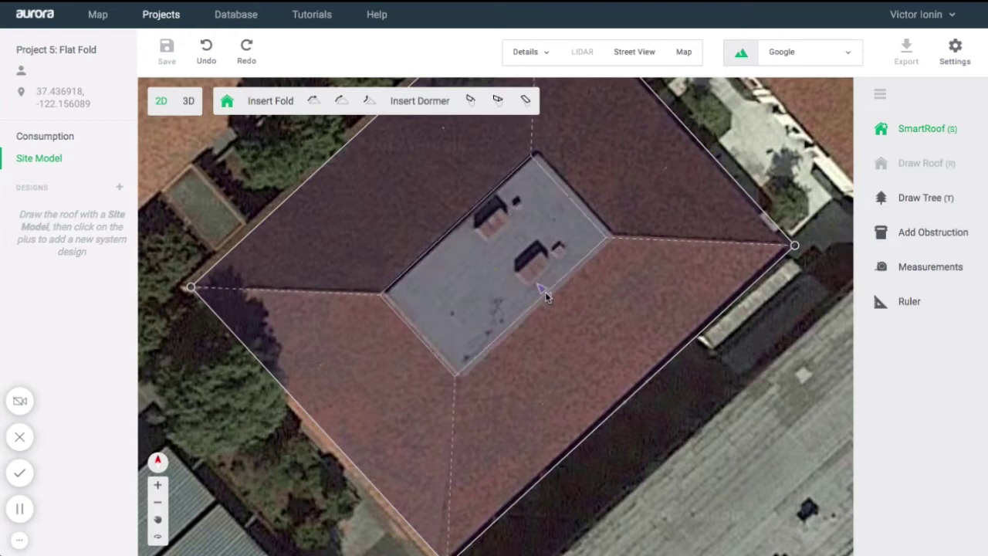
pyautogui.click(544, 294)
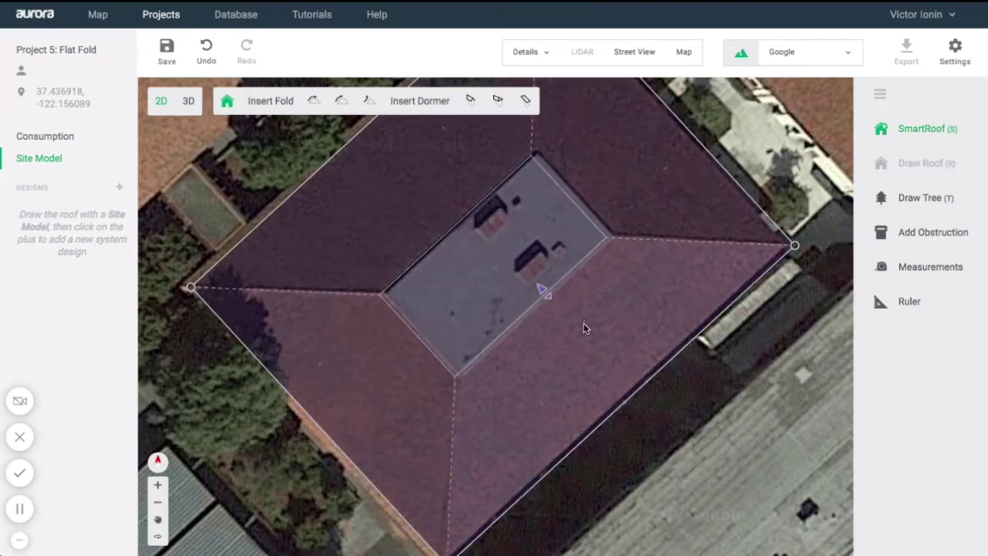
pyautogui.click(188, 101)
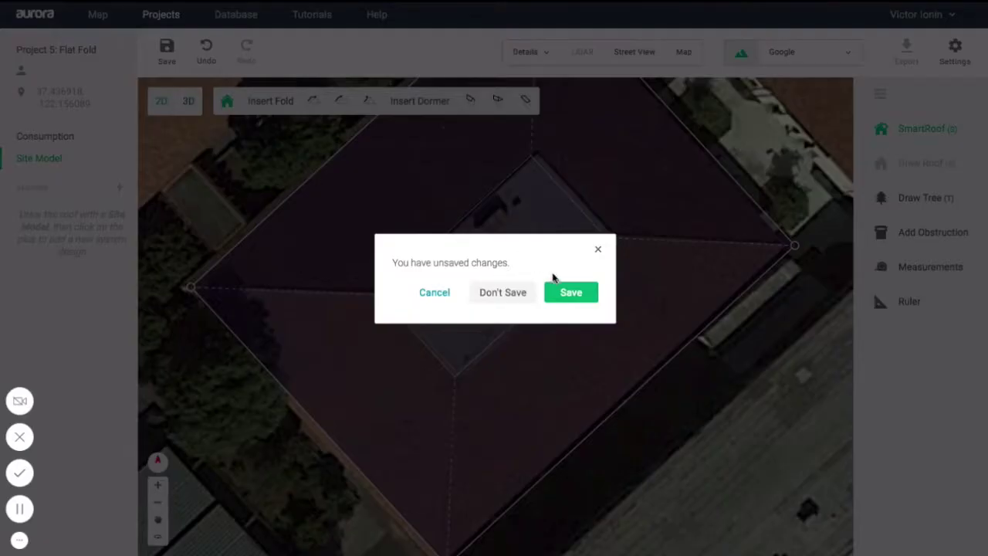
pyautogui.click(569, 288)
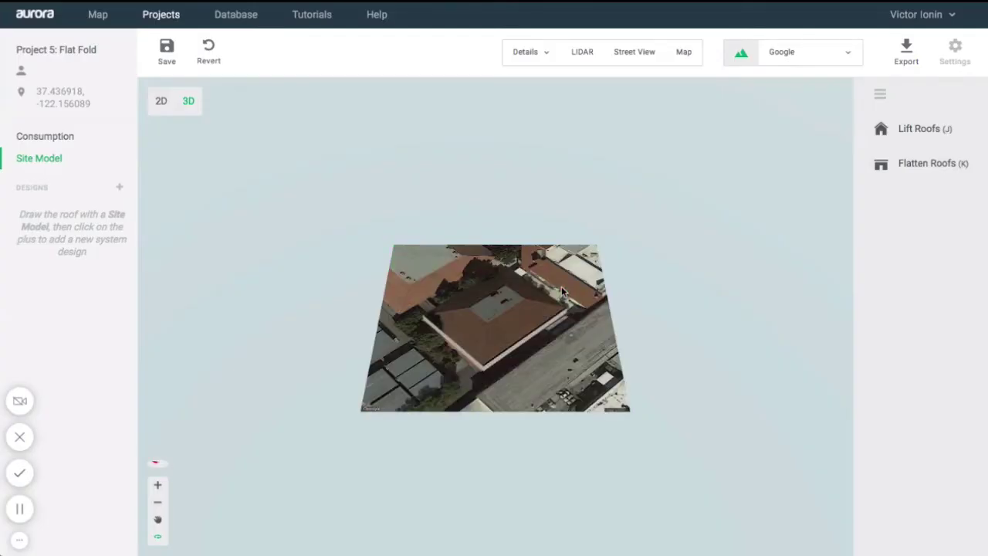
# Toggle the imagery and inspect the roof with its flat fold from several sides in 3D.
pyautogui.scroll(3, 530, 304)
pyautogui.click(741, 52)
pyautogui.moveTo(676, 296); pyautogui.dragTo(803, 409)
pyautogui.moveTo(511, 239); pyautogui.dragTo(598, 223)
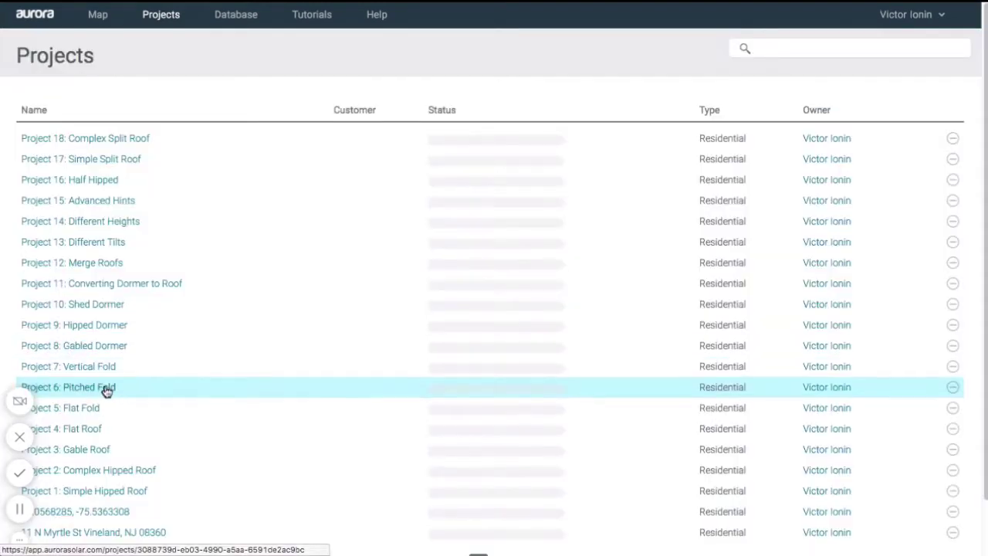
# Open Project 6: Pitched Fold from the project list and go to its site model.
pyautogui.click(107, 388)
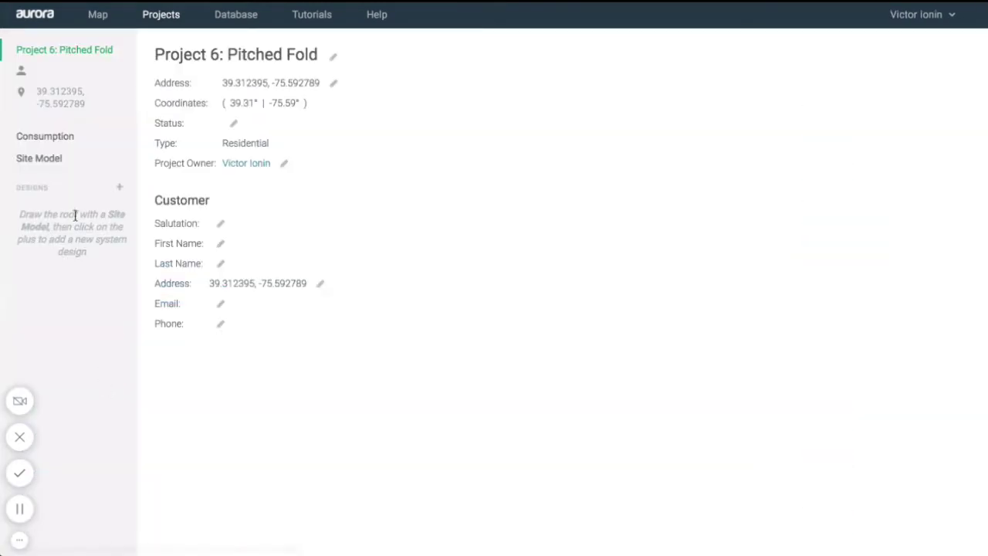
pyautogui.click(57, 161)
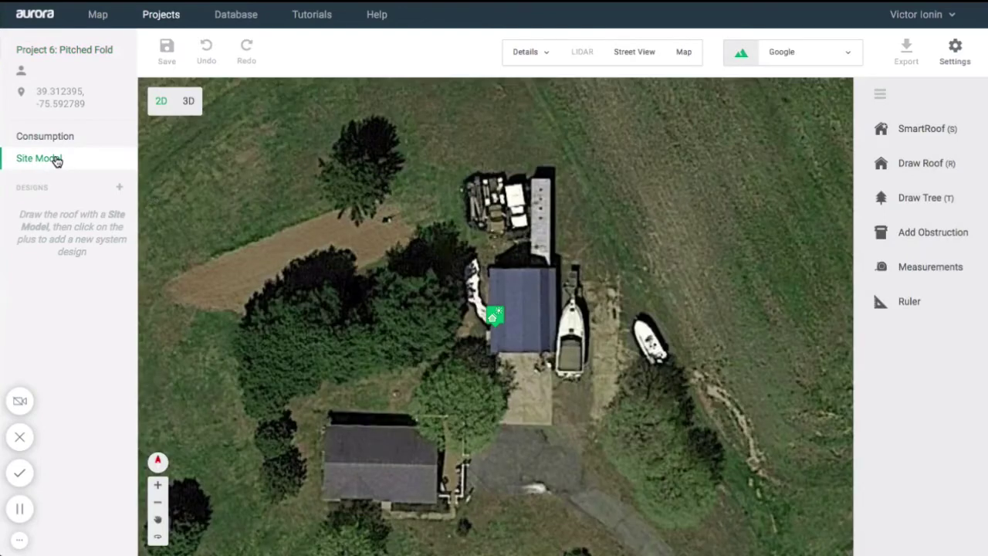
pyautogui.scroll(5, 532, 322)
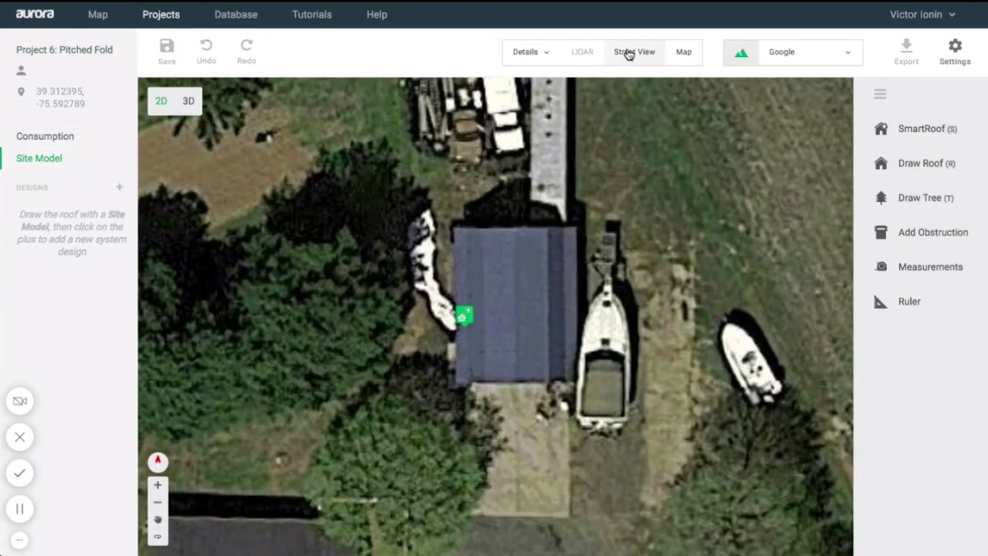
# Open Street View and move the location marker from the blue-roofed building to the driveway south of it.
pyautogui.click(629, 53)
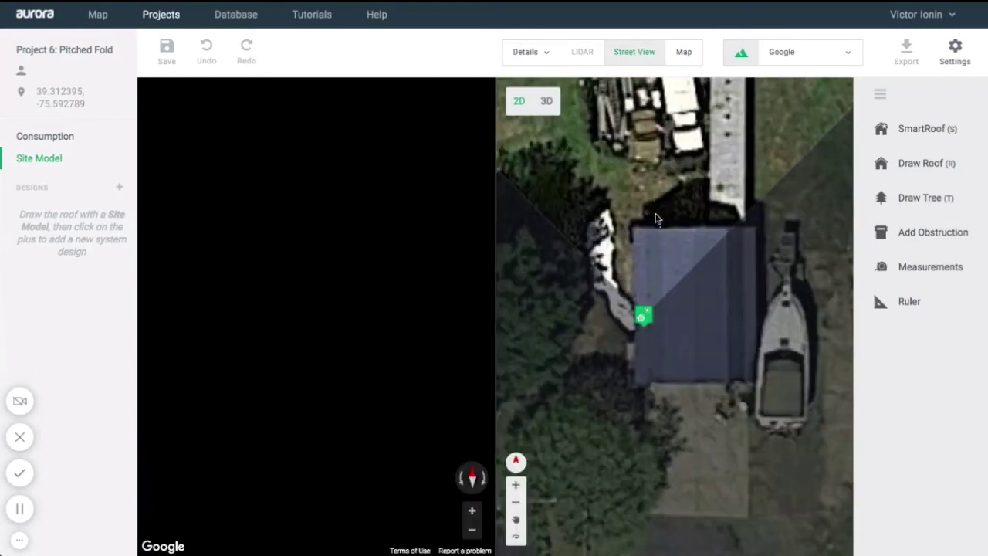
pyautogui.click(680, 55)
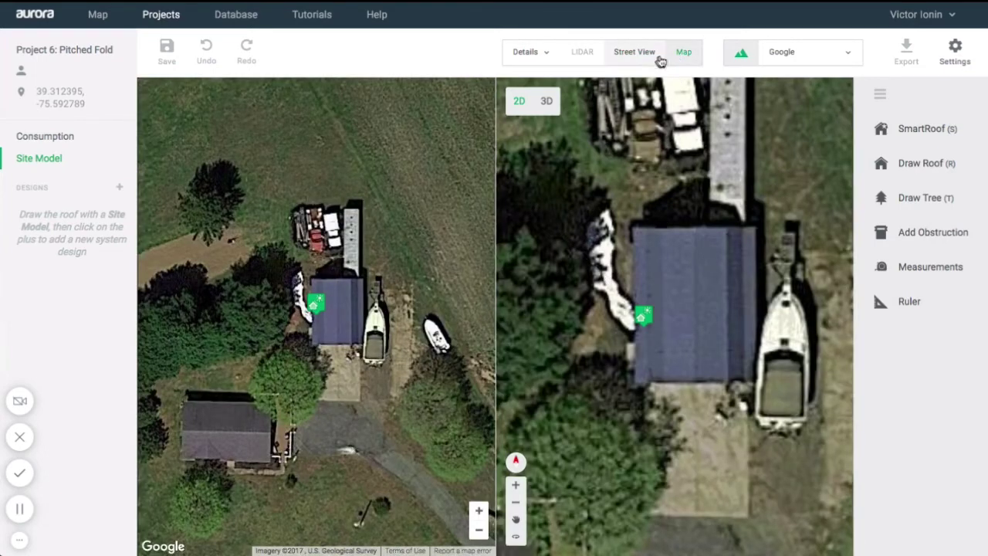
pyautogui.scroll(-2, 657, 250)
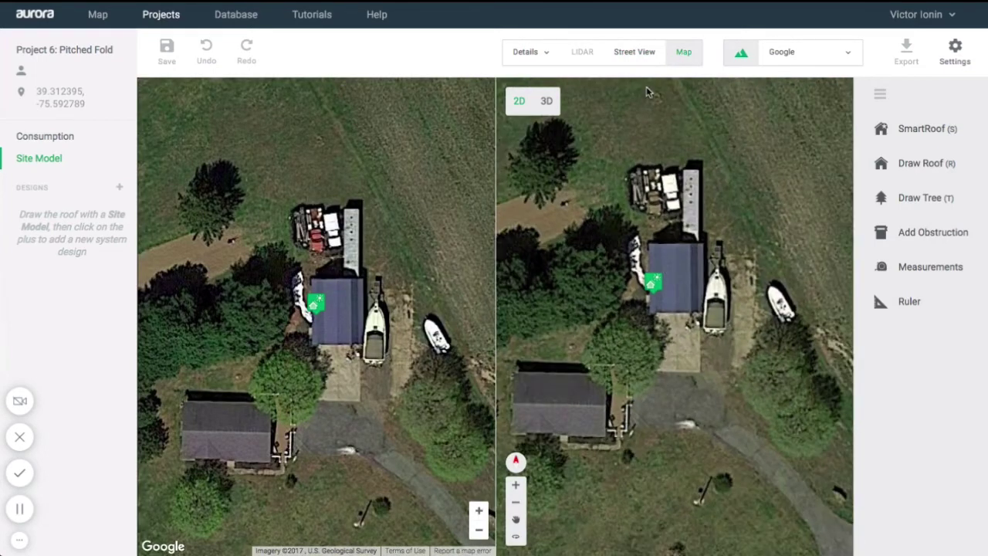
pyautogui.scroll(-3, 689, 274)
pyautogui.moveTo(704, 328); pyautogui.dragTo(647, 268, button='right')
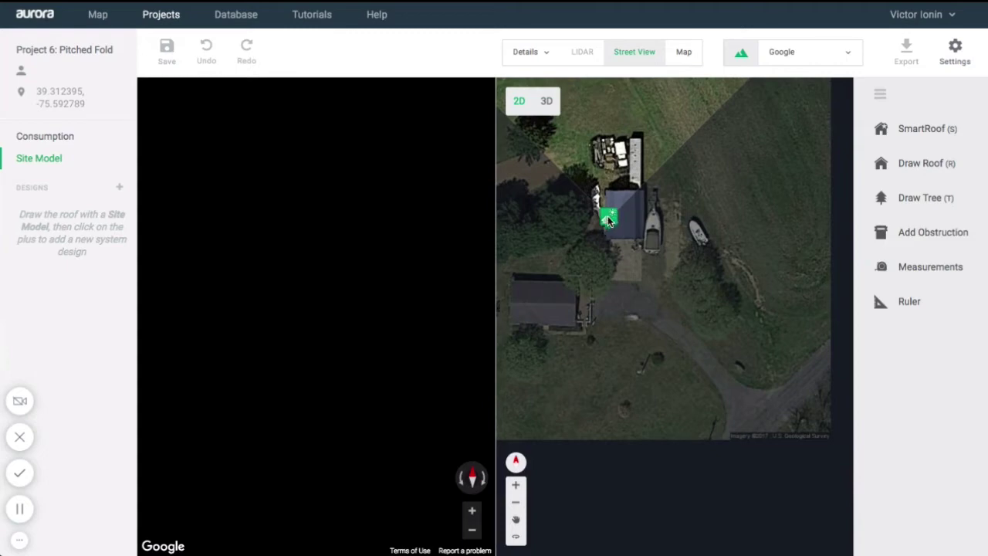
pyautogui.moveTo(609, 220); pyautogui.dragTo(658, 292)
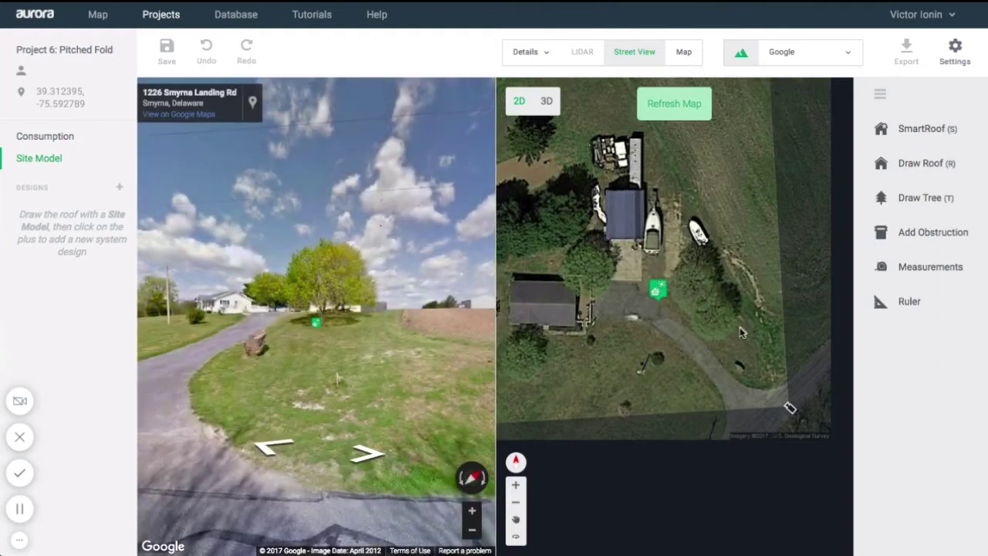
# Move along the road in Street View to examine the roof shape on the building's front, then close Street View.
pyautogui.click(274, 450)
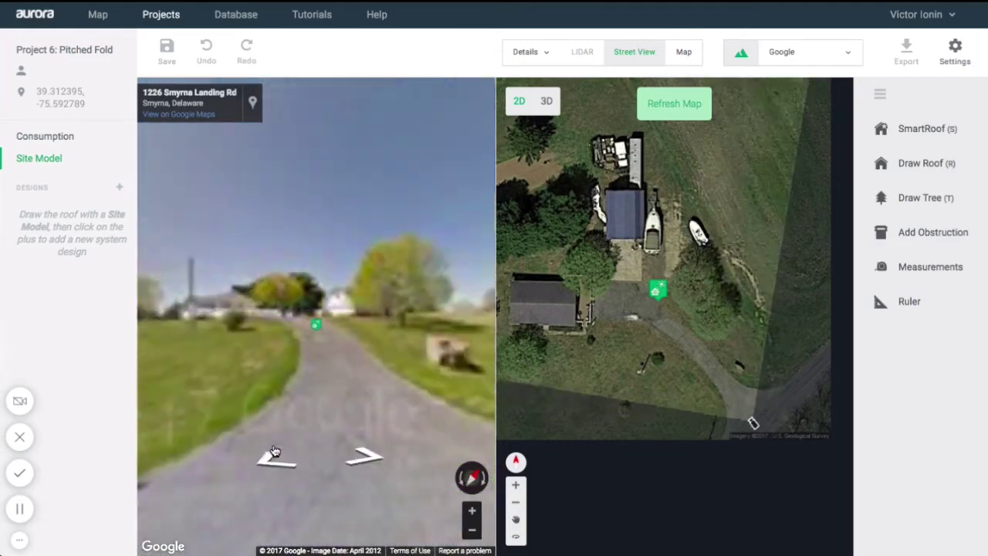
pyautogui.click(274, 450)
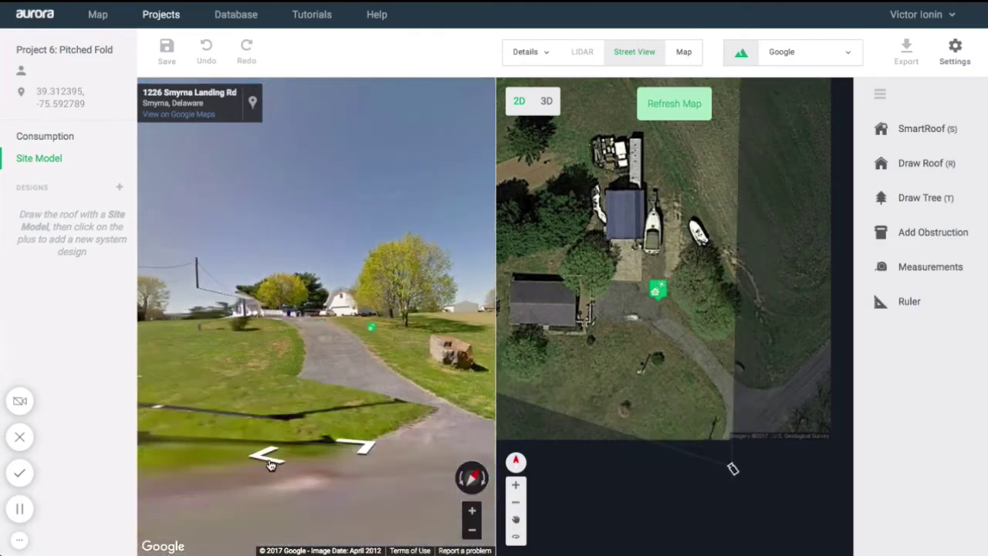
pyautogui.click(315, 330)
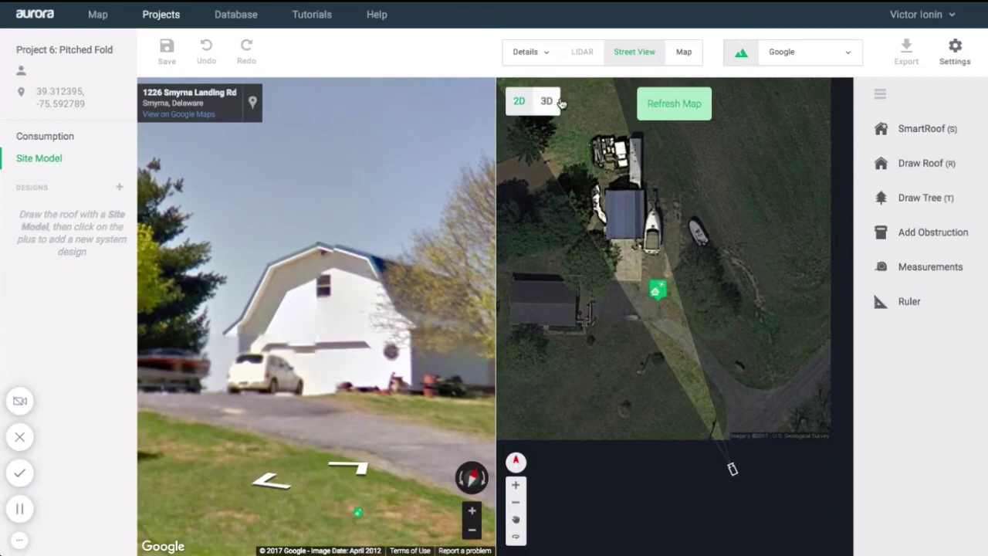
pyautogui.click(634, 53)
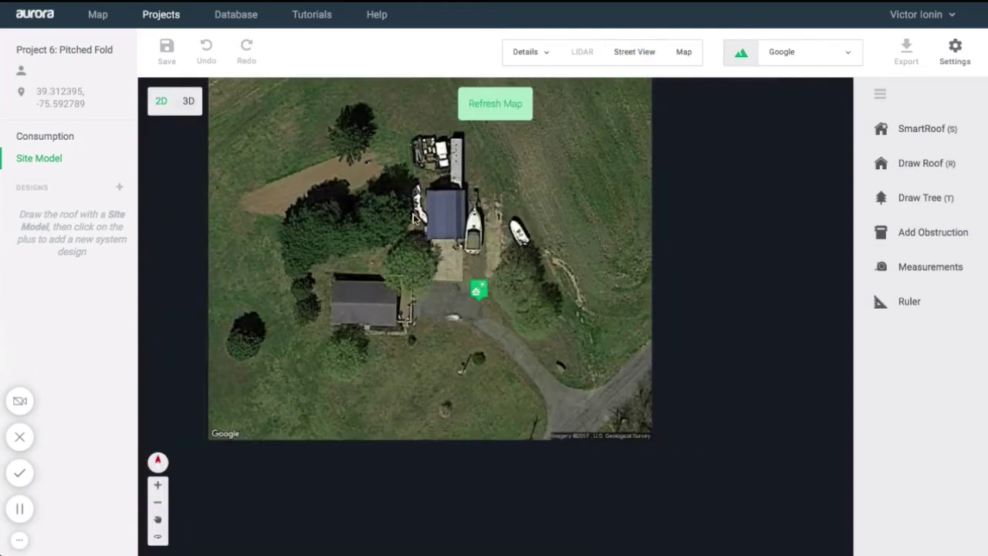
# Trace the rectangular outline of the blue-roofed building with SmartRoof along its four corners.
pyautogui.scroll(2, 440, 185)
pyautogui.scroll(1, 438, 185)
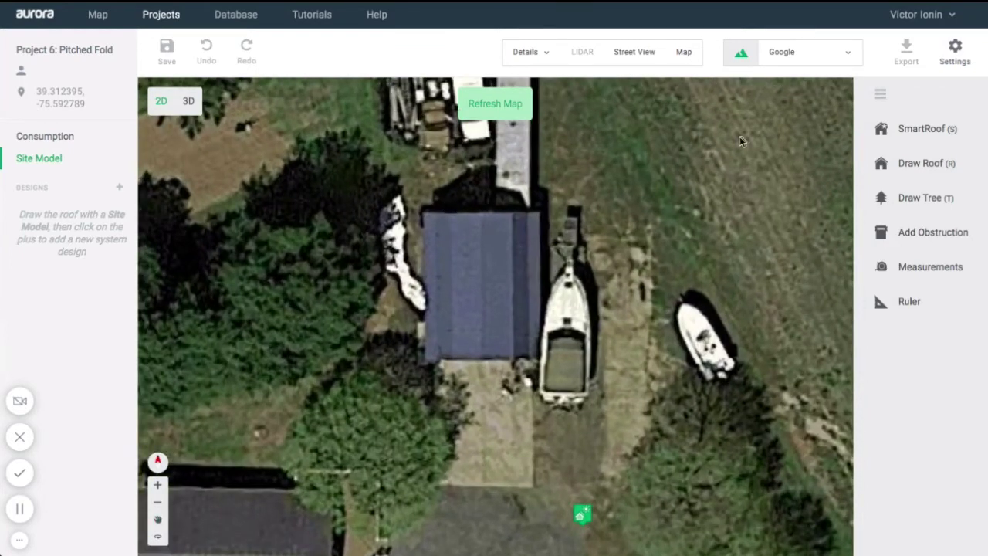
pyautogui.click(886, 130)
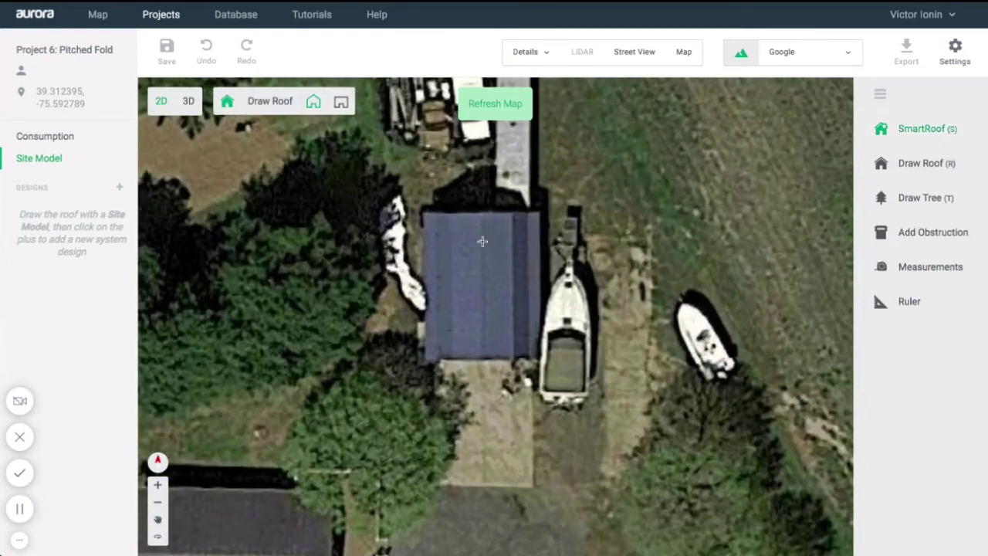
pyautogui.click(424, 216)
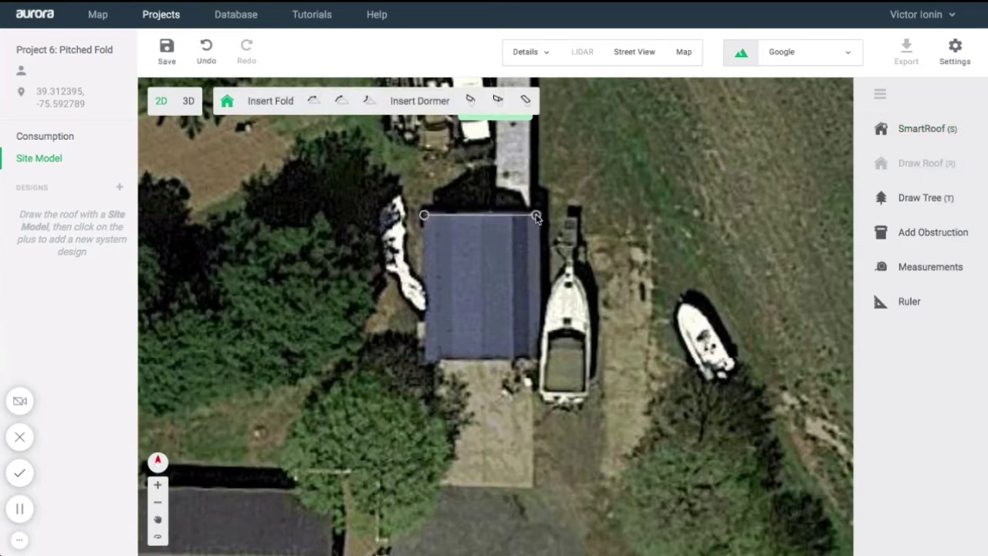
pyautogui.click(538, 216)
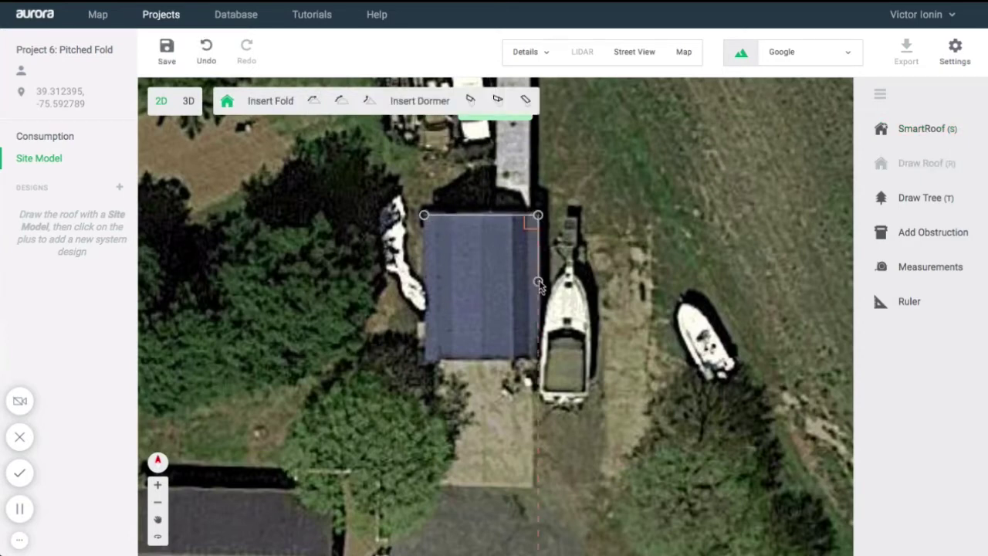
pyautogui.click(538, 357)
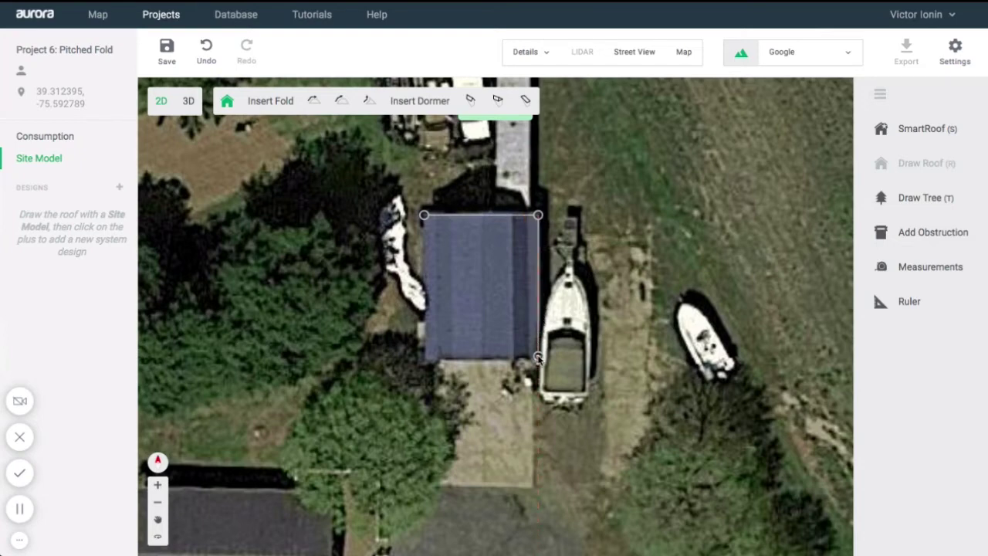
pyautogui.click(423, 356)
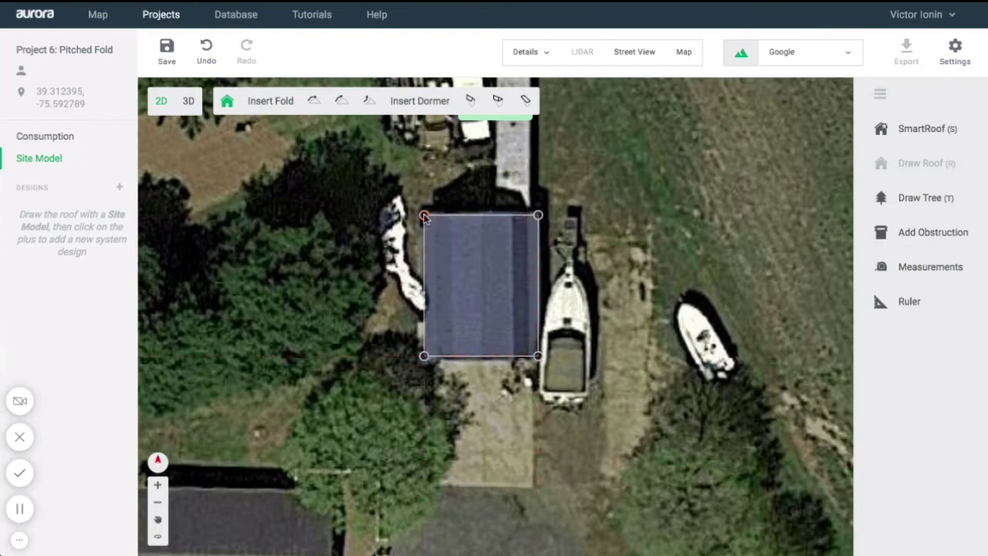
pyautogui.click(423, 216)
# Turn the north and south faces of the roof into gable ends.
pyautogui.click(466, 234)
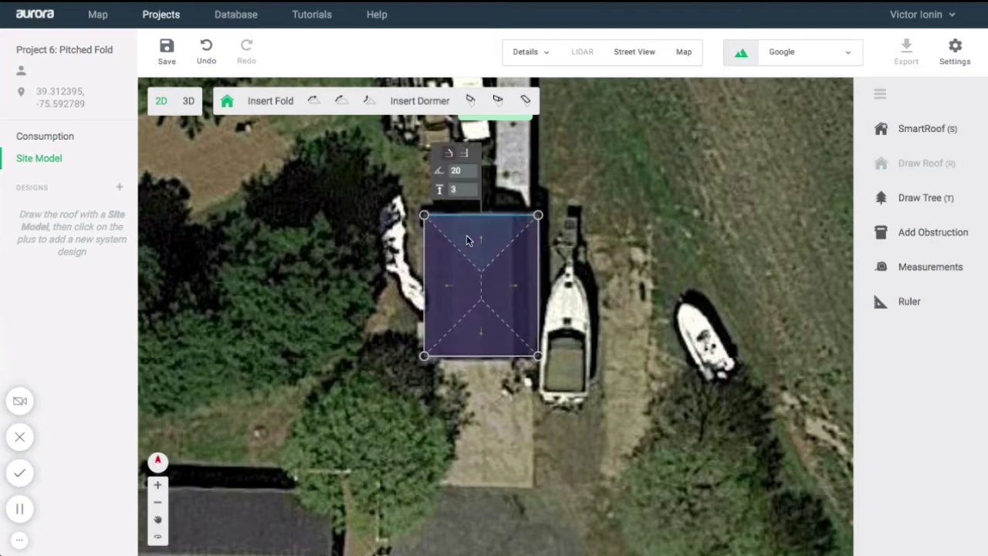
pyautogui.click(466, 160)
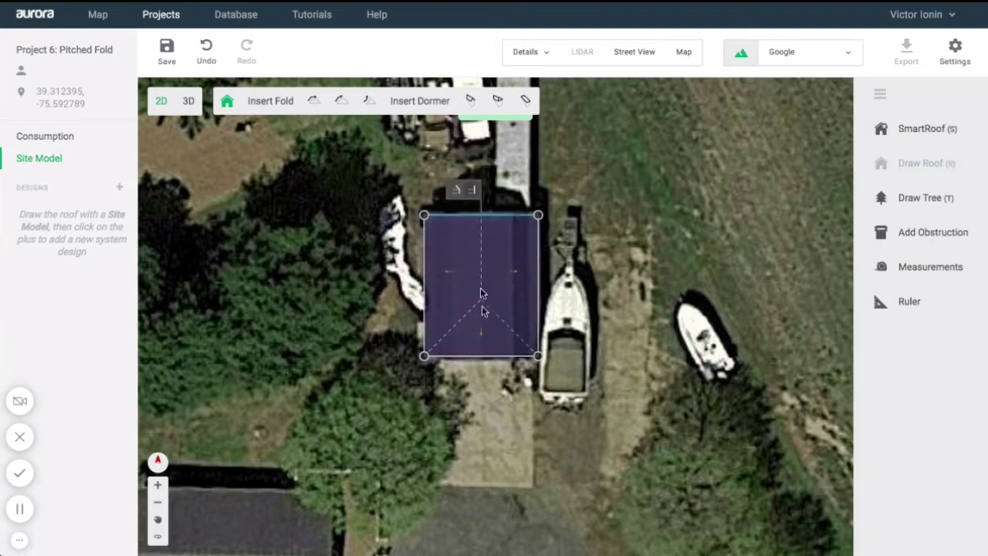
pyautogui.click(483, 333)
pyautogui.click(518, 384)
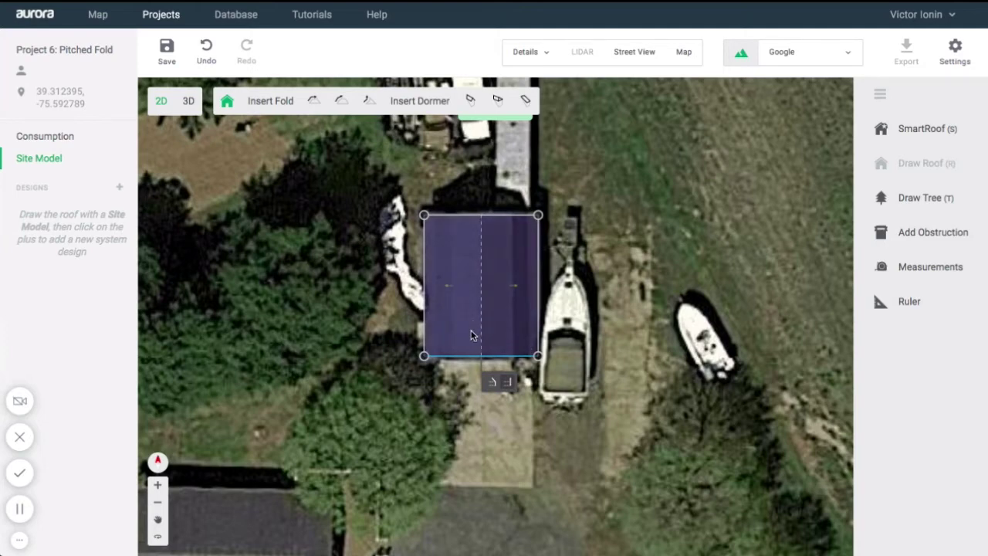
# Insert a pitched fold midway down the roof's west slope and check the pitch of the west and east faces.
pyautogui.click(345, 108)
pyautogui.scroll(3, 451, 284)
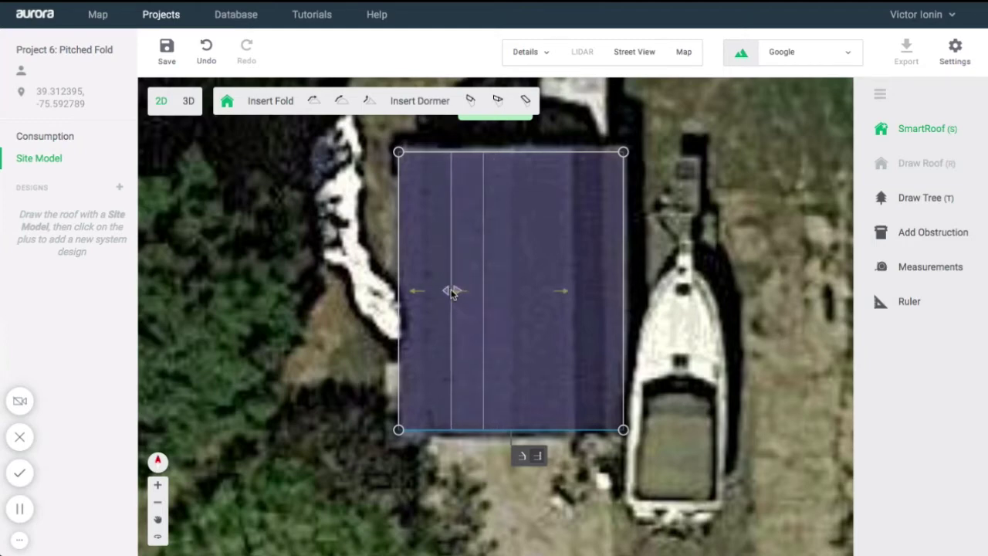
pyautogui.click(452, 292)
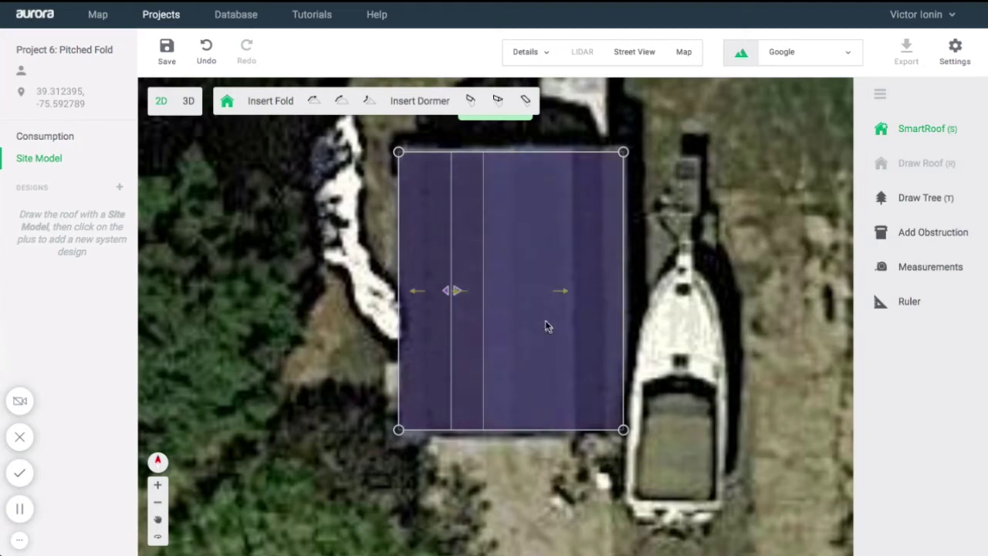
pyautogui.click(465, 266)
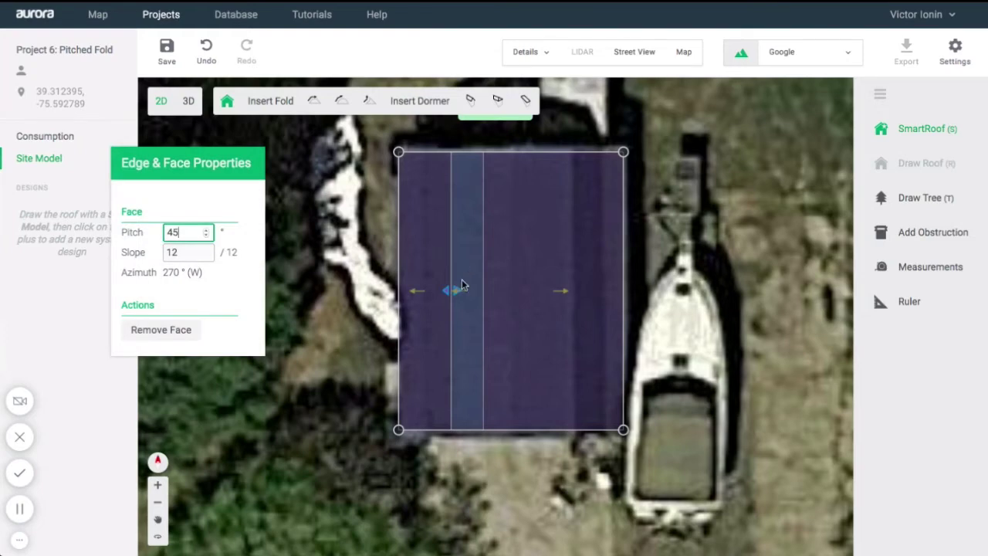
pyautogui.click(427, 243)
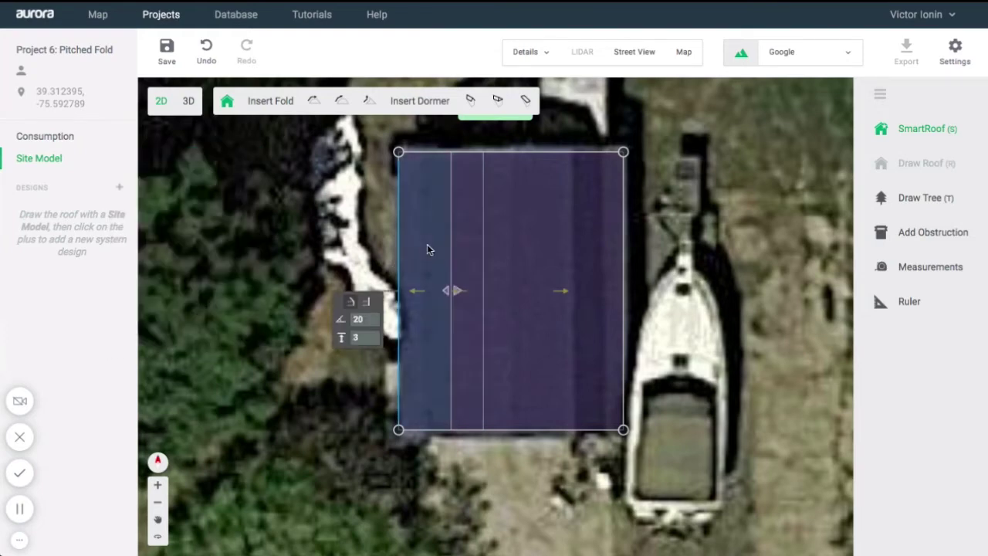
pyautogui.click(516, 260)
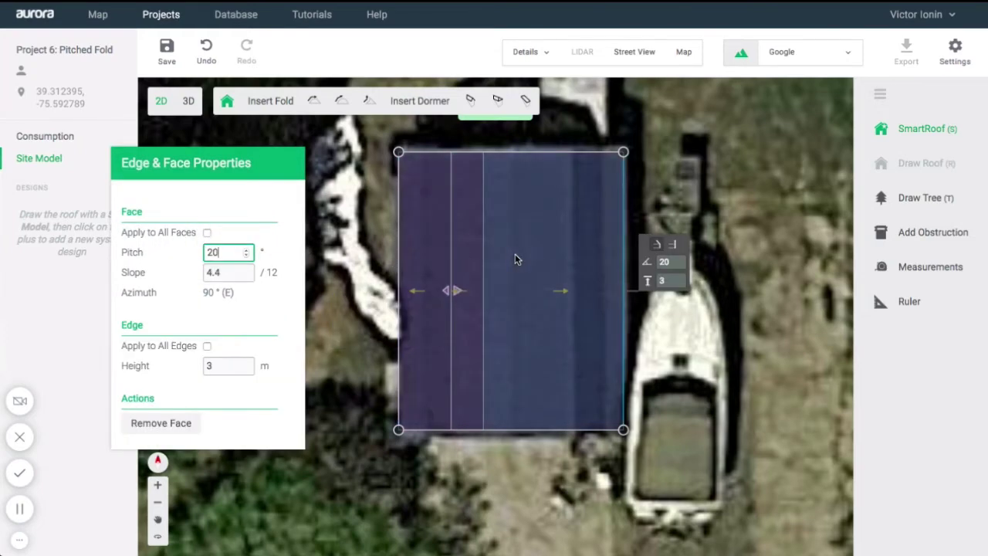
# Insert a pitched fold midway down the east slope and another one near both the west and east eaves.
pyautogui.click(335, 106)
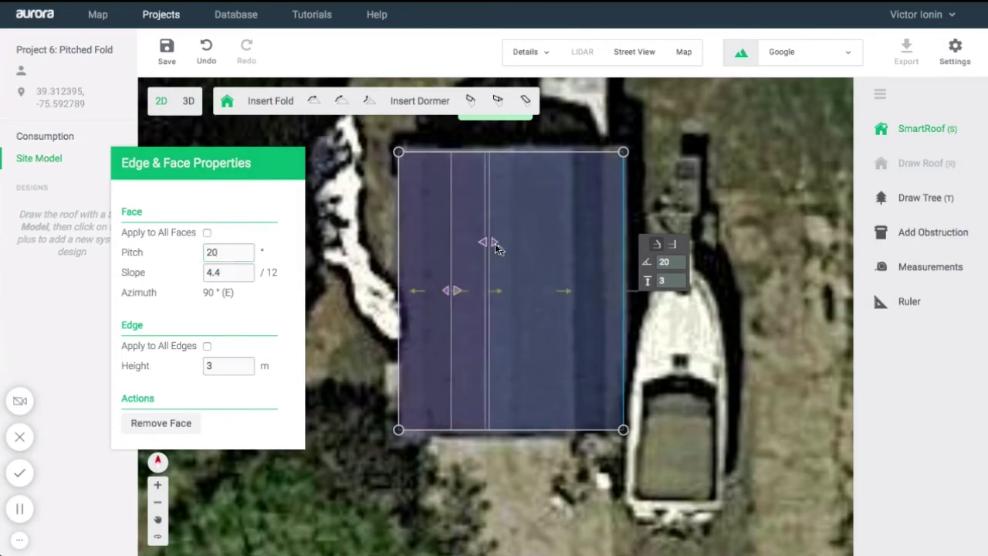
pyautogui.click(565, 260)
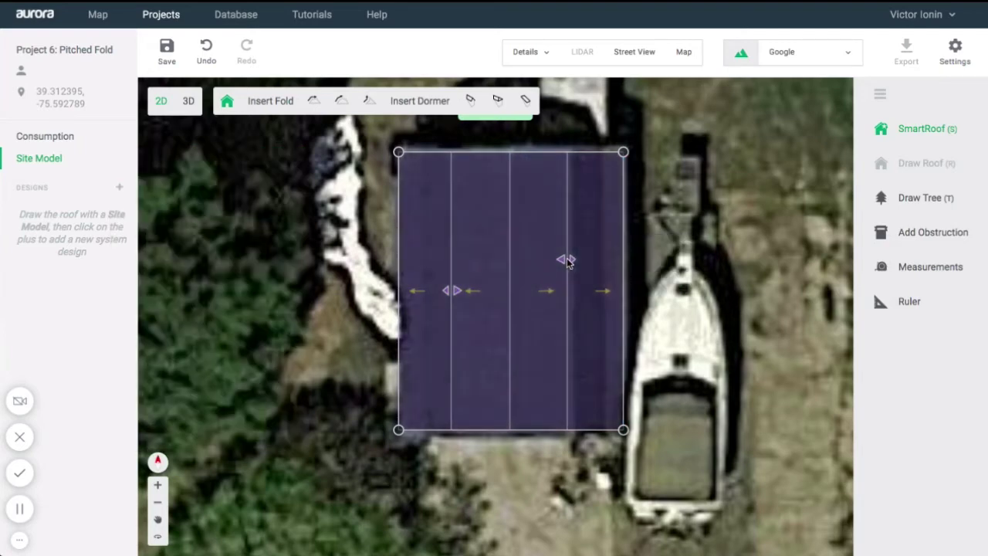
pyautogui.click(339, 103)
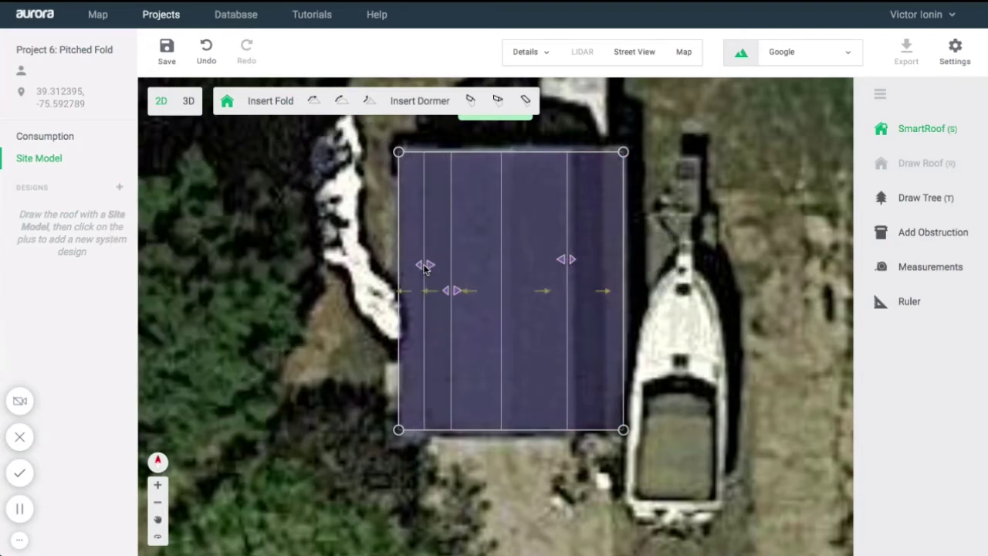
pyautogui.click(423, 277)
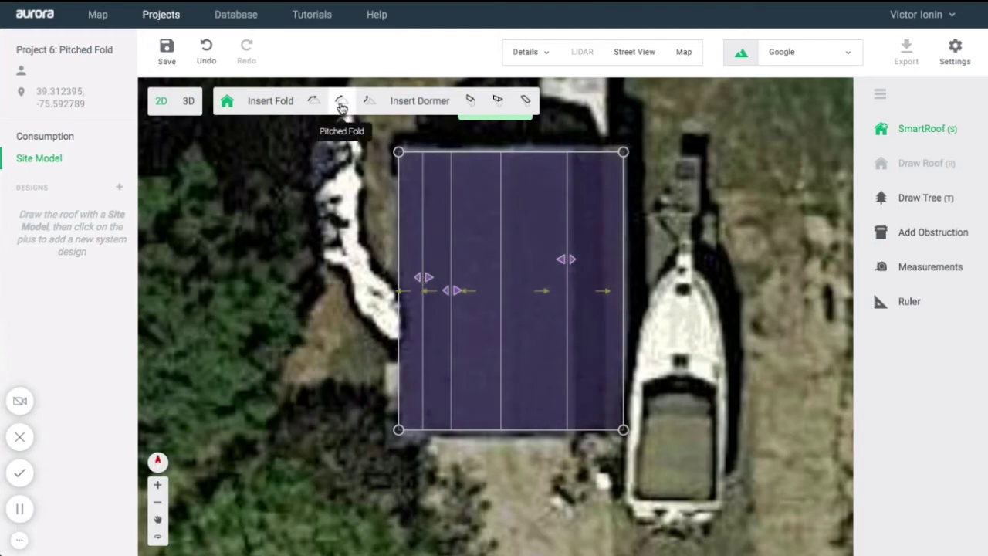
pyautogui.click(342, 101)
pyautogui.click(601, 285)
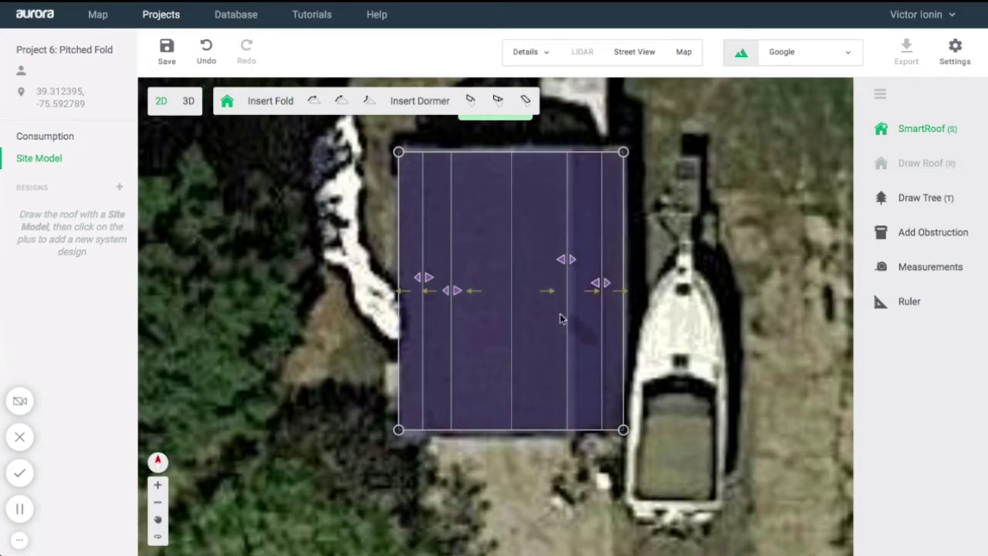
# Set the pitch of the two uppermost faces on either side of the ridge to 18°.
pyautogui.click(494, 295)
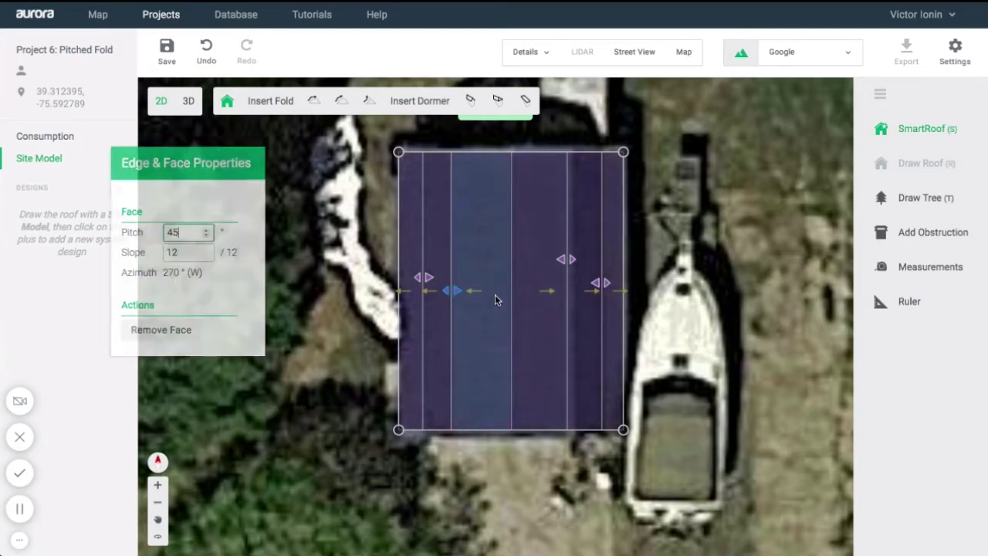
pyautogui.doubleClick(178, 234)
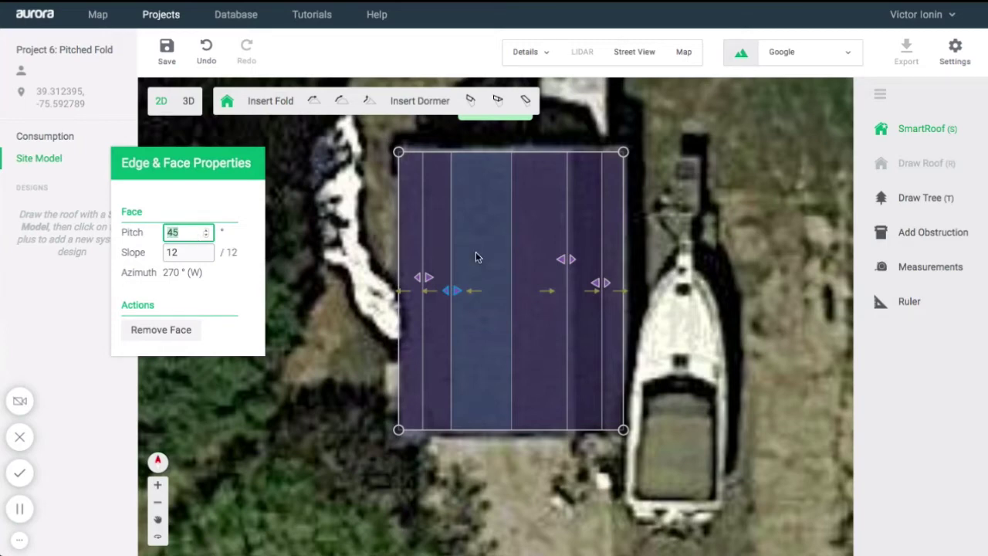
pyautogui.write('18')
pyautogui.click(552, 294)
pyautogui.moveTo(203, 231); pyautogui.dragTo(147, 227)
pyautogui.write('18')
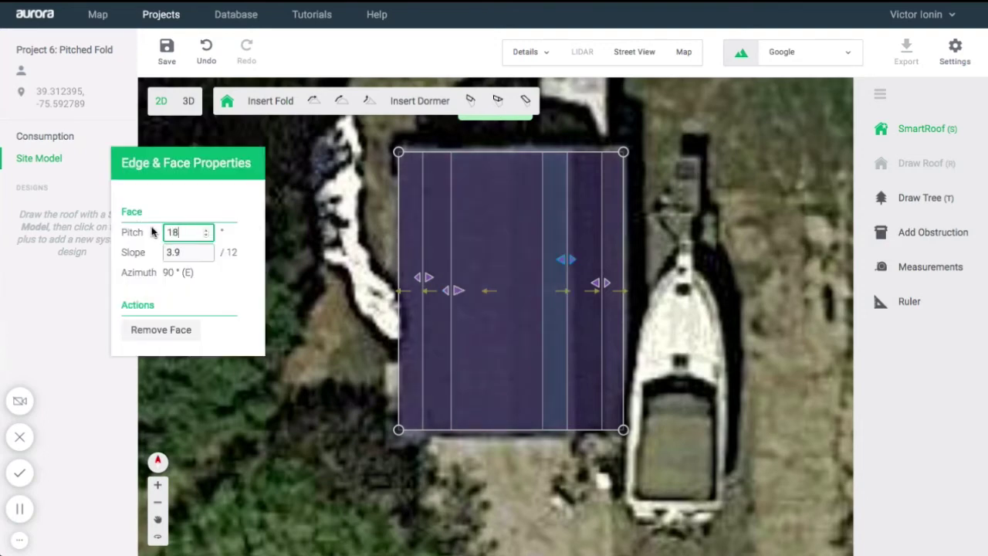
pyautogui.press('Escape')
pyautogui.click(522, 306)
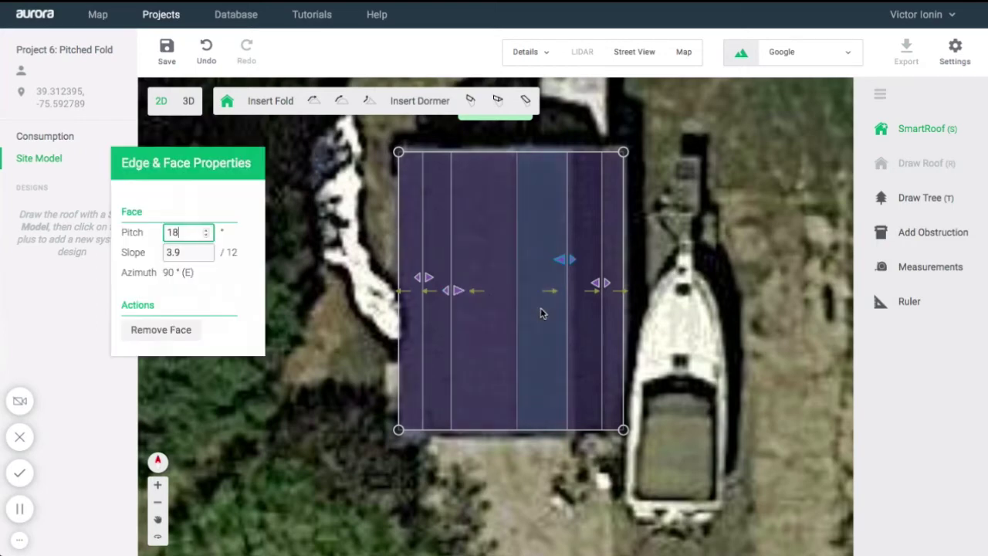
# Check the pitch of the middle faces and set the pitch of the outermost east and west faces to 23°.
pyautogui.click(441, 324)
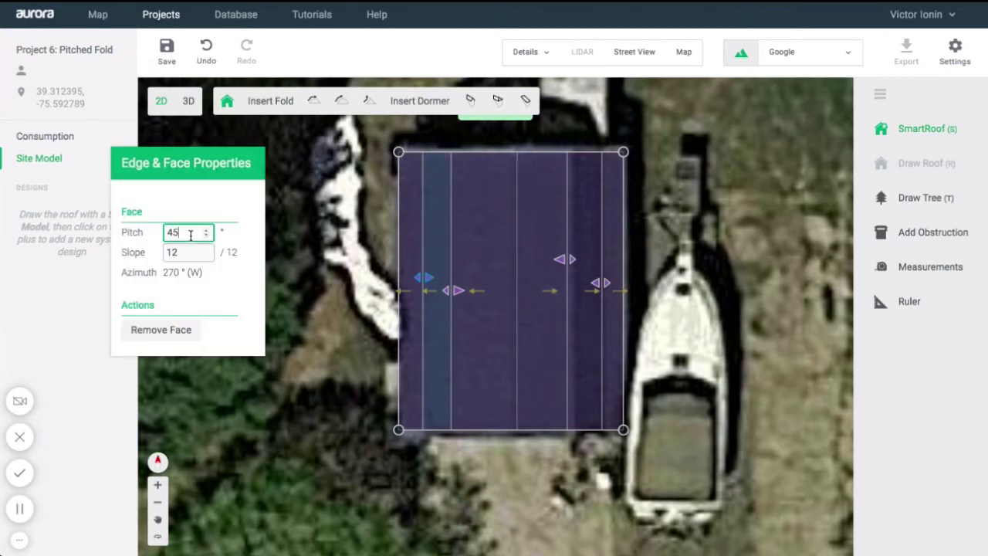
pyautogui.click(581, 318)
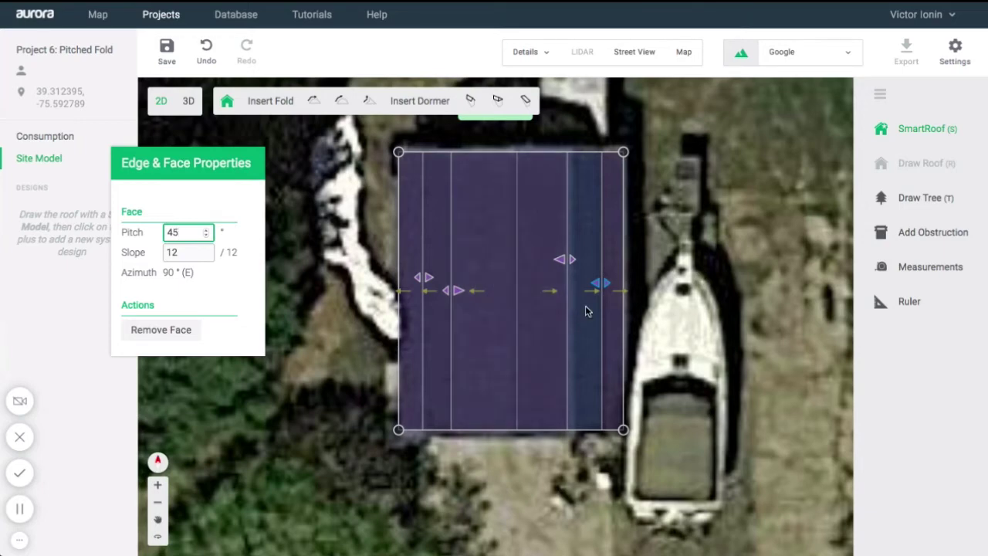
pyautogui.click(615, 309)
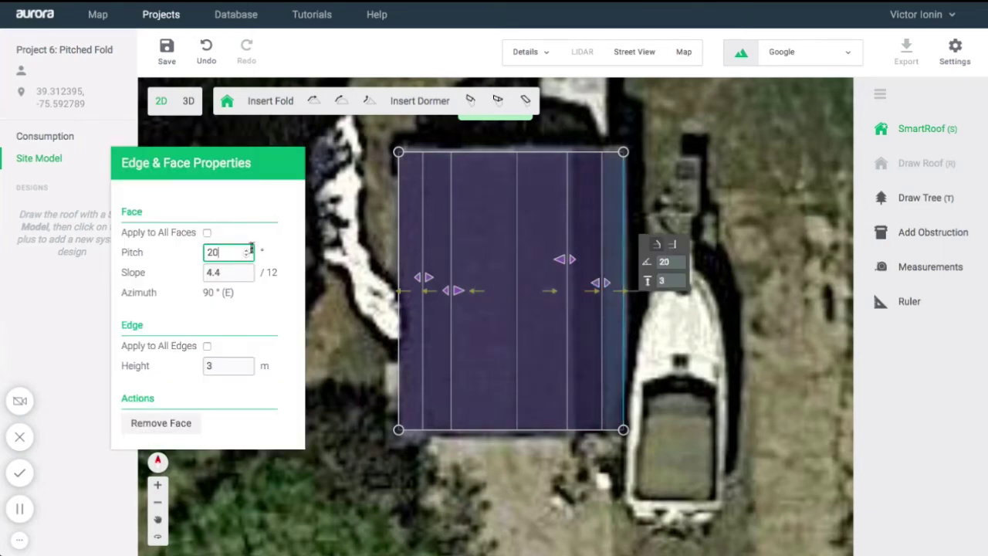
pyautogui.moveTo(224, 252); pyautogui.dragTo(177, 255)
pyautogui.write('23')
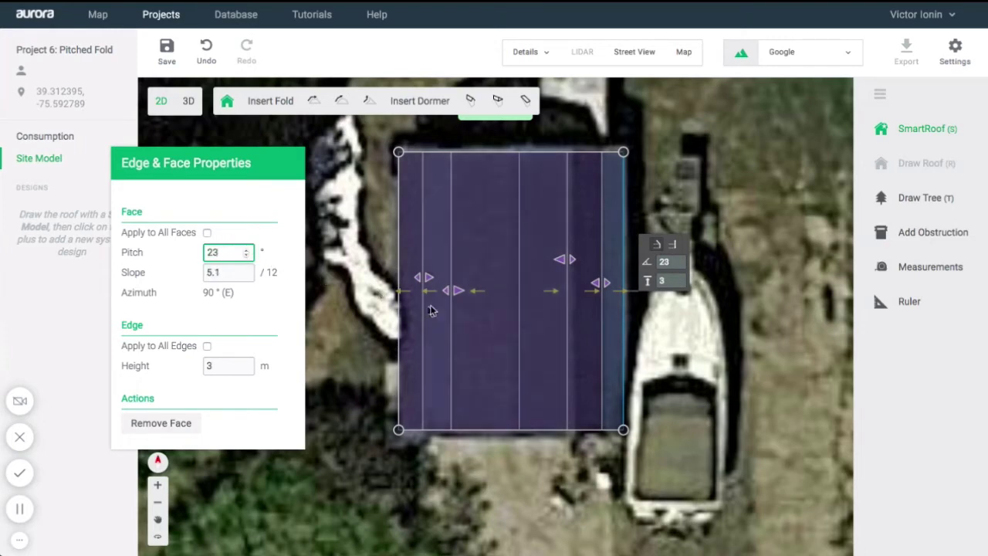
pyautogui.click(400, 313)
pyautogui.moveTo(231, 252); pyautogui.dragTo(189, 252)
pyautogui.write('23')
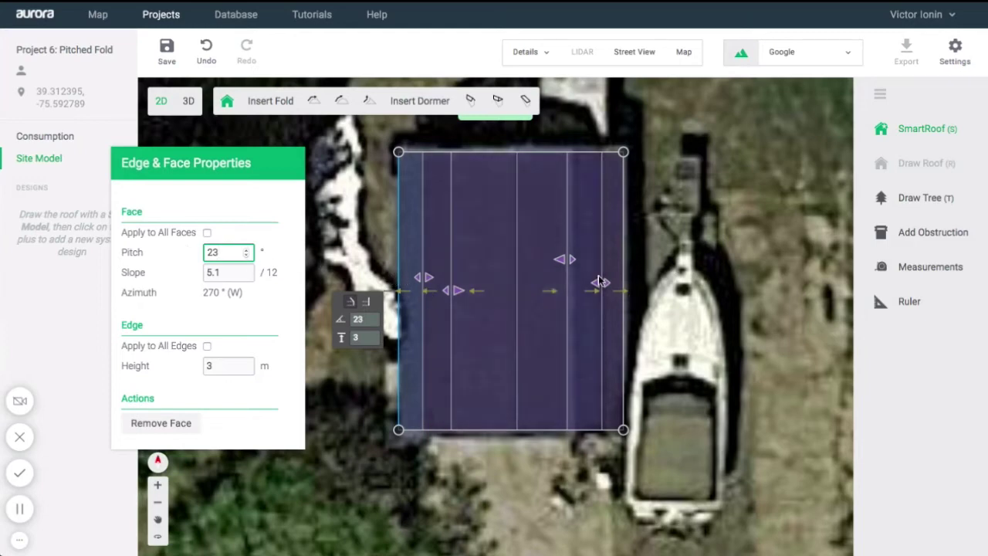
# Shift the fold lines on both slopes to match the roof's shading in the imagery and centre the ridge.
pyautogui.scroll(1, 486, 279)
pyautogui.moveTo(458, 293)
pyautogui.mouseDown()
pyautogui.moveTo(466, 293)
pyautogui.moveTo(434, 284)
pyautogui.moveTo(469, 295)
pyautogui.mouseUp()
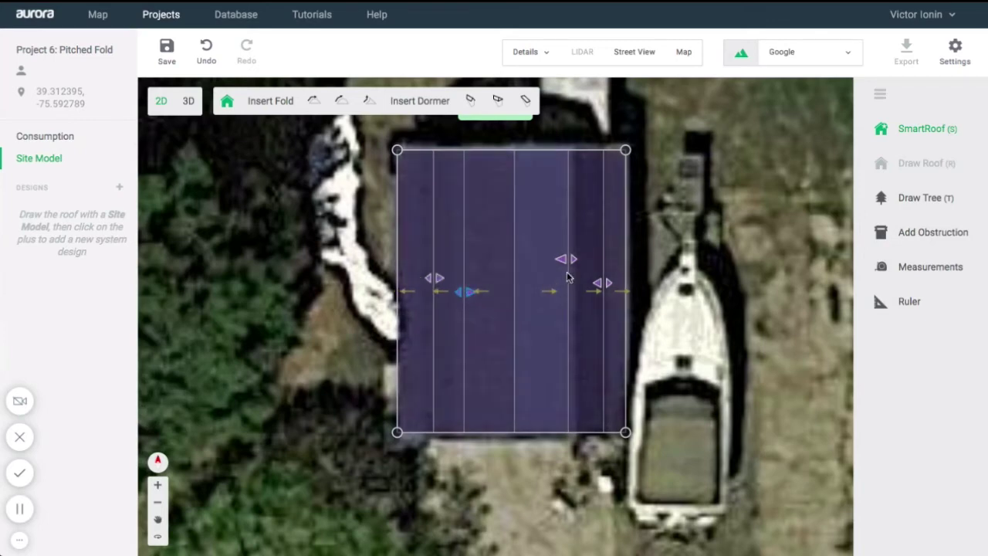
pyautogui.moveTo(574, 260); pyautogui.dragTo(600, 287)
pyautogui.moveTo(468, 289); pyautogui.dragTo(471, 293)
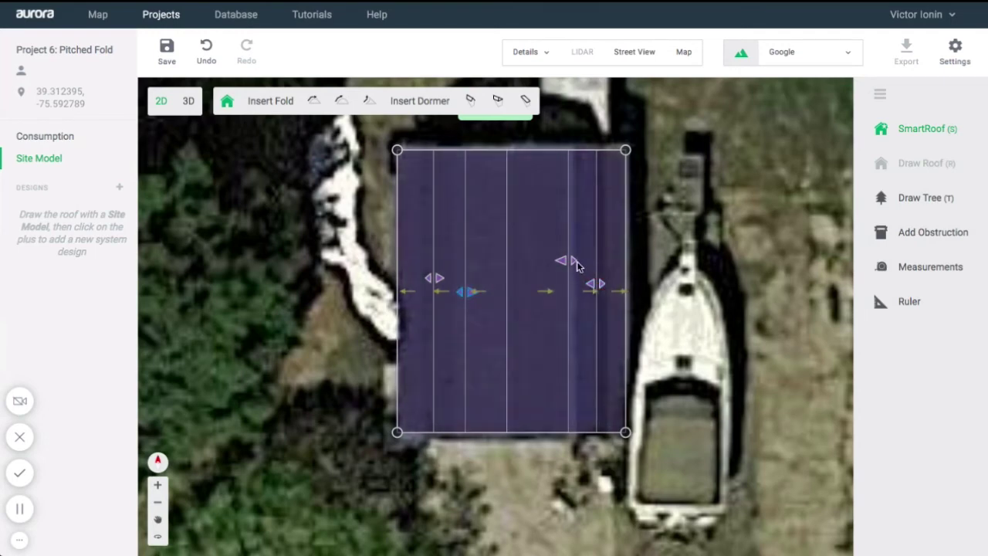
pyautogui.moveTo(575, 265); pyautogui.dragTo(571, 266)
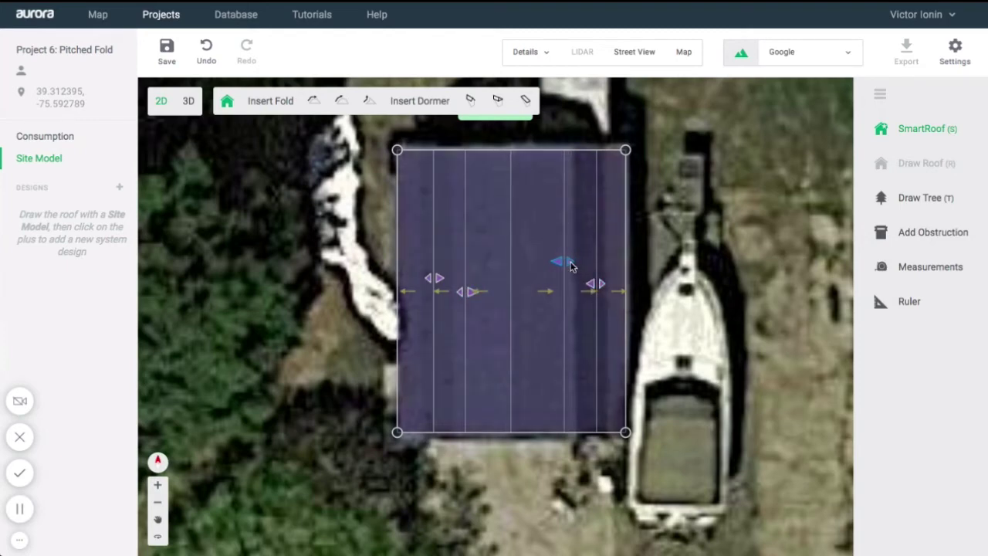
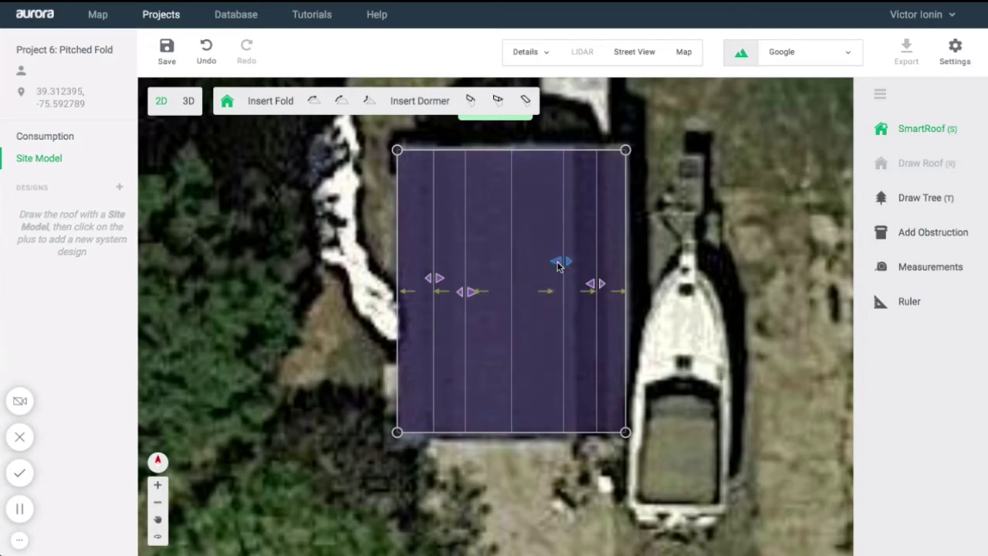
# Switch to 3D while saving the changes, toggle the imagery and orbit around the folded roof.
pyautogui.click(188, 101)
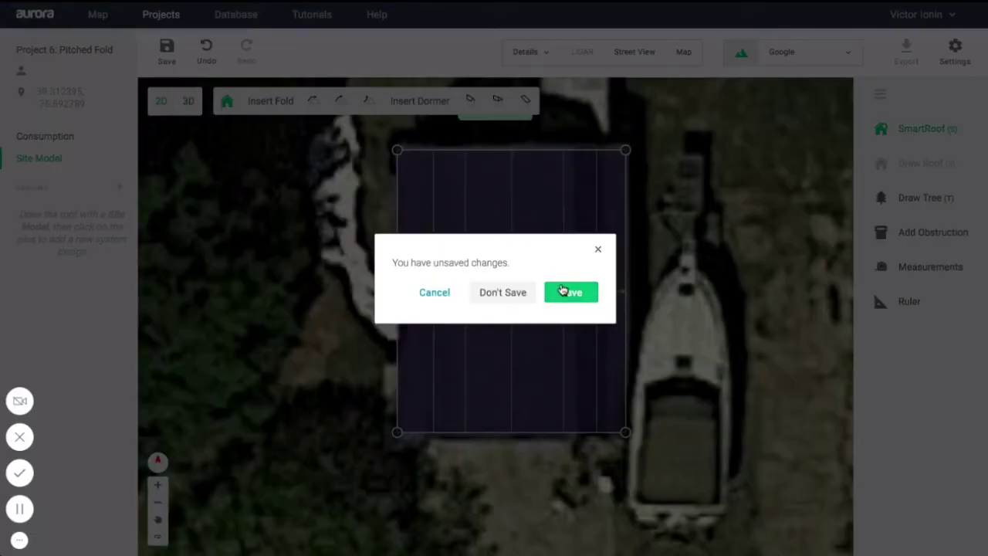
pyautogui.click(573, 288)
pyautogui.click(573, 292)
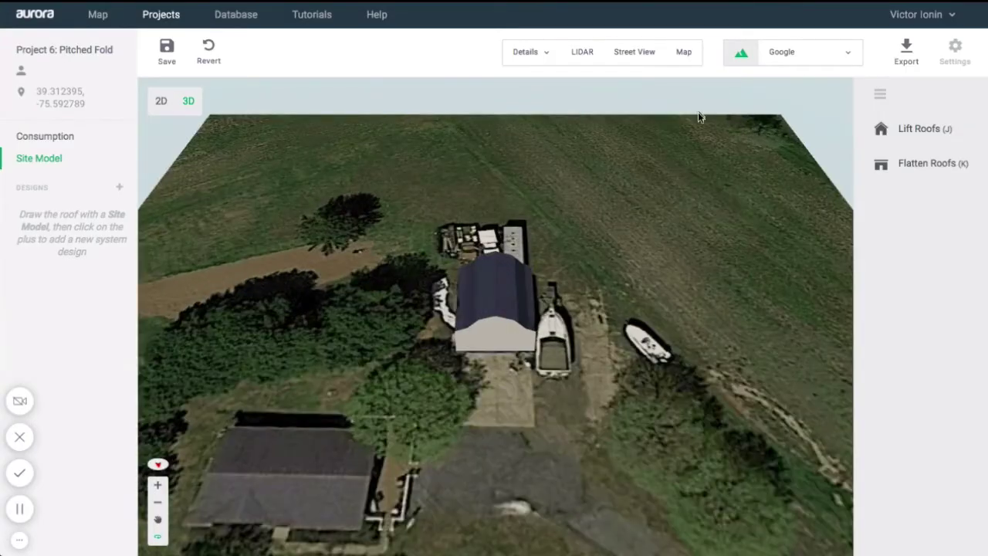
pyautogui.click(741, 53)
pyautogui.moveTo(610, 315); pyautogui.dragTo(584, 269)
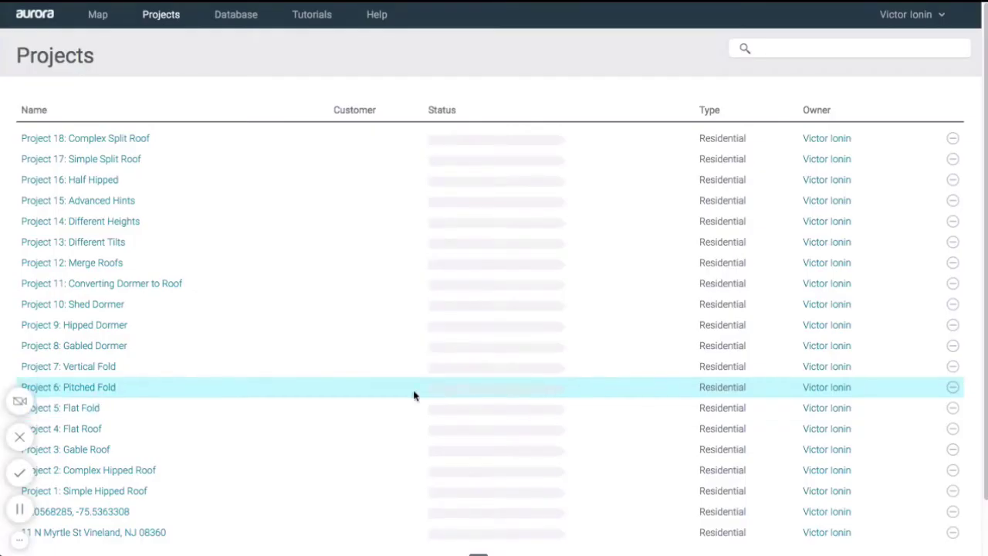
# Open the site model of Project 7: Vertical Fold, framed on the house.
pyautogui.click(82, 368)
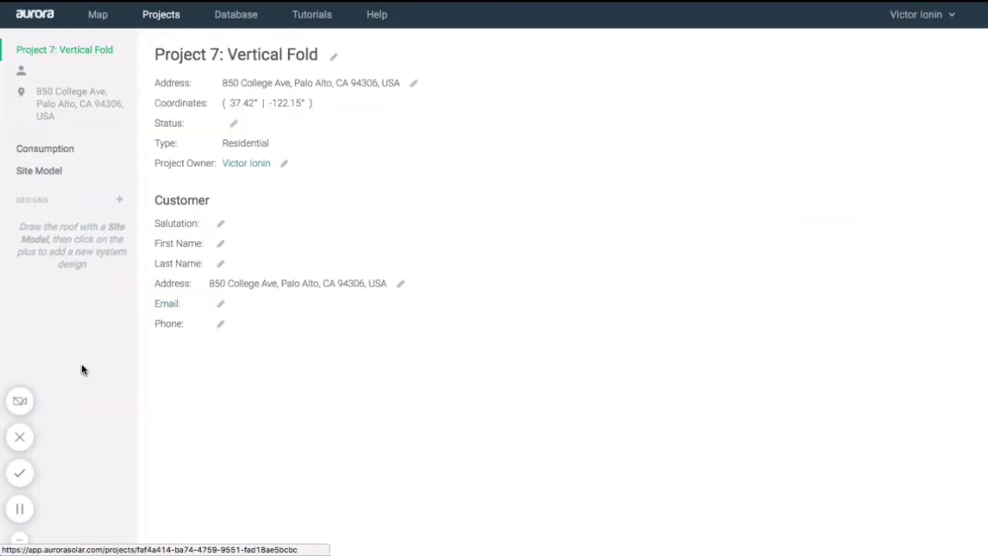
pyautogui.click(77, 175)
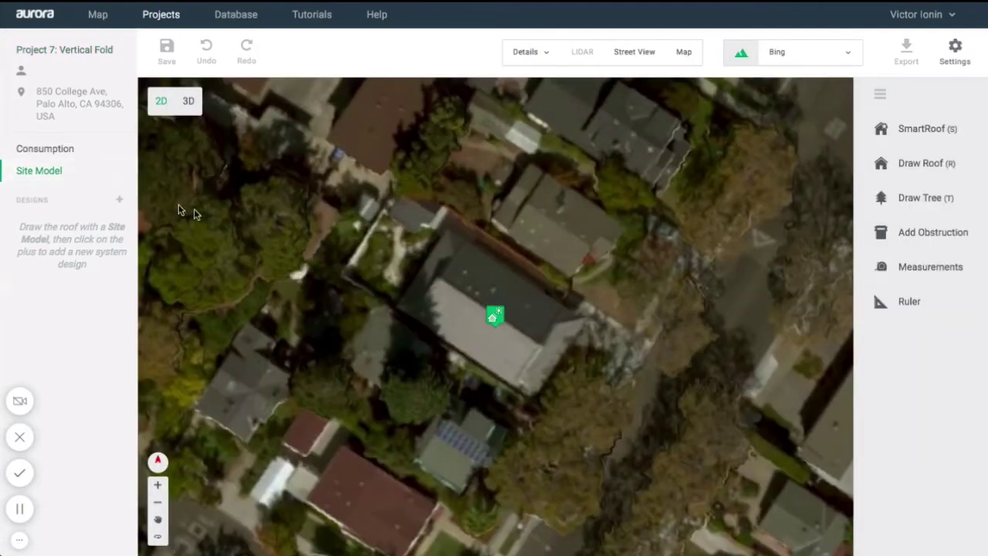
pyautogui.scroll(2, 399, 276)
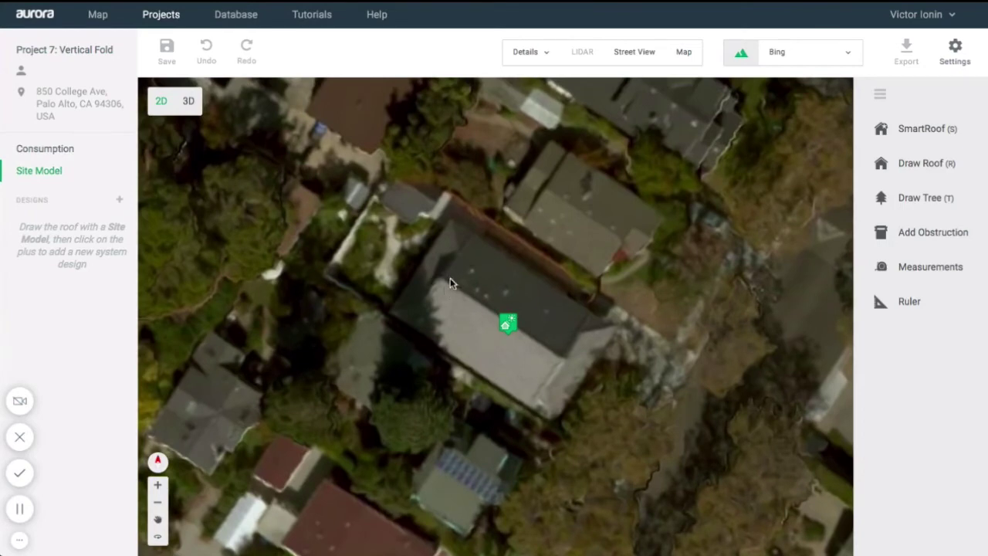
# Examine the house's roof ends in the rotated aerial map and close up in Street View.
pyautogui.click(679, 54)
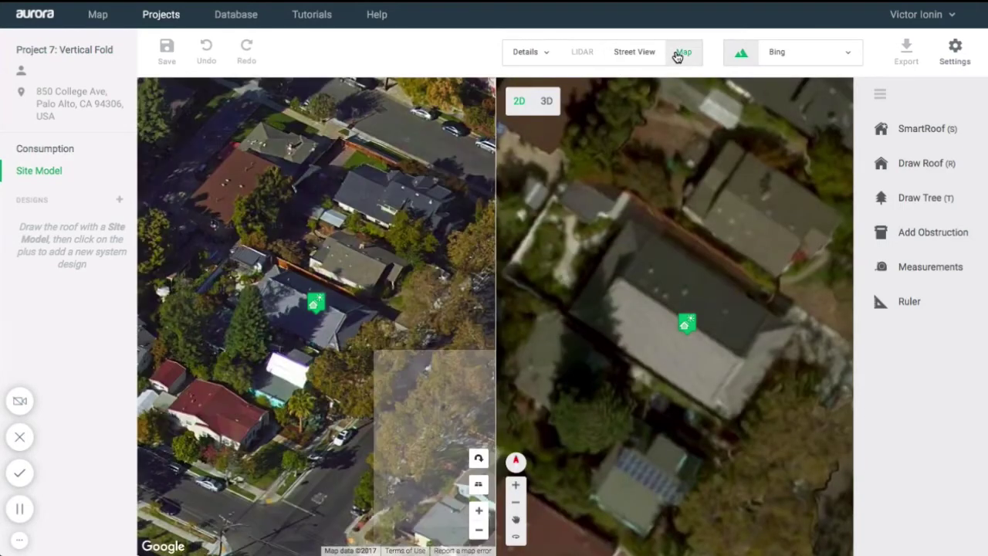
pyautogui.click(479, 461)
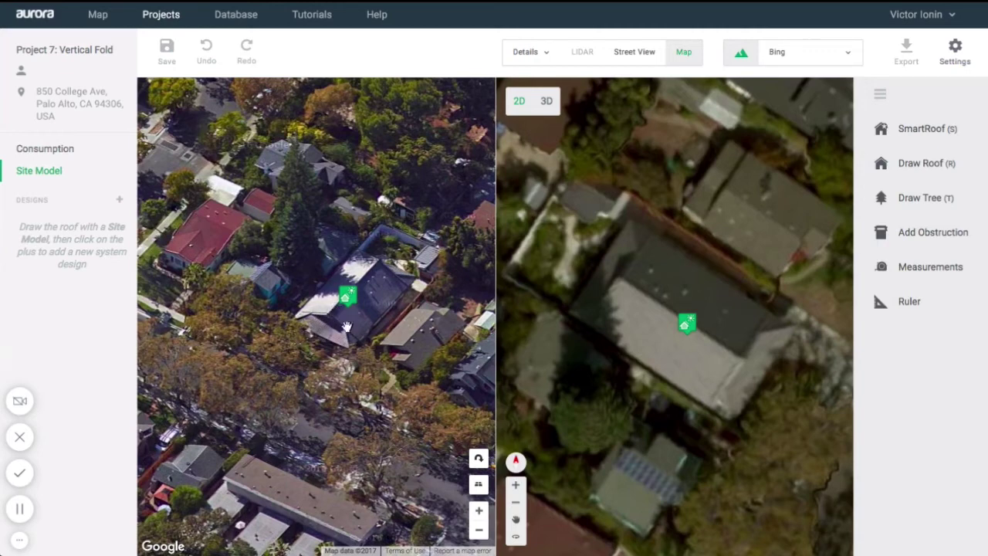
pyautogui.click(635, 51)
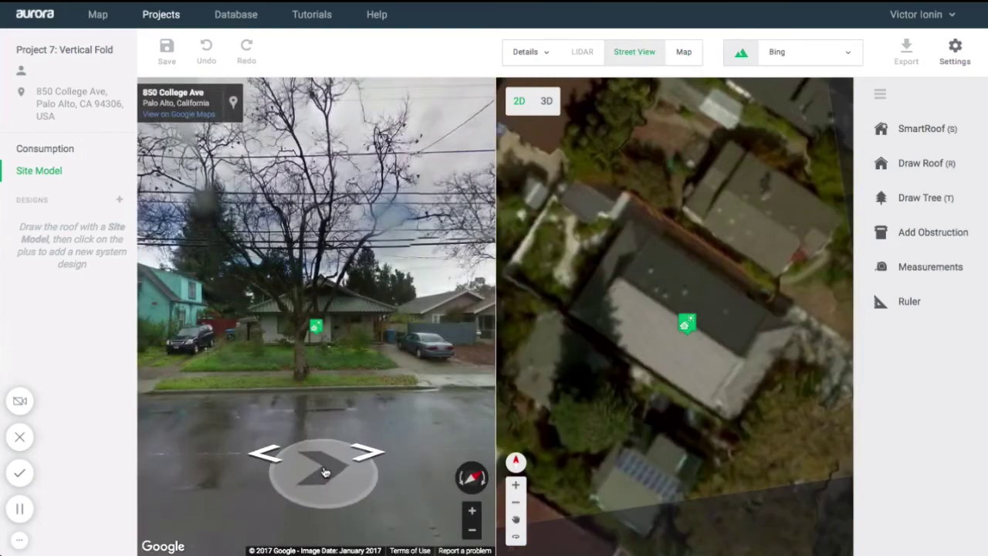
pyautogui.click(363, 454)
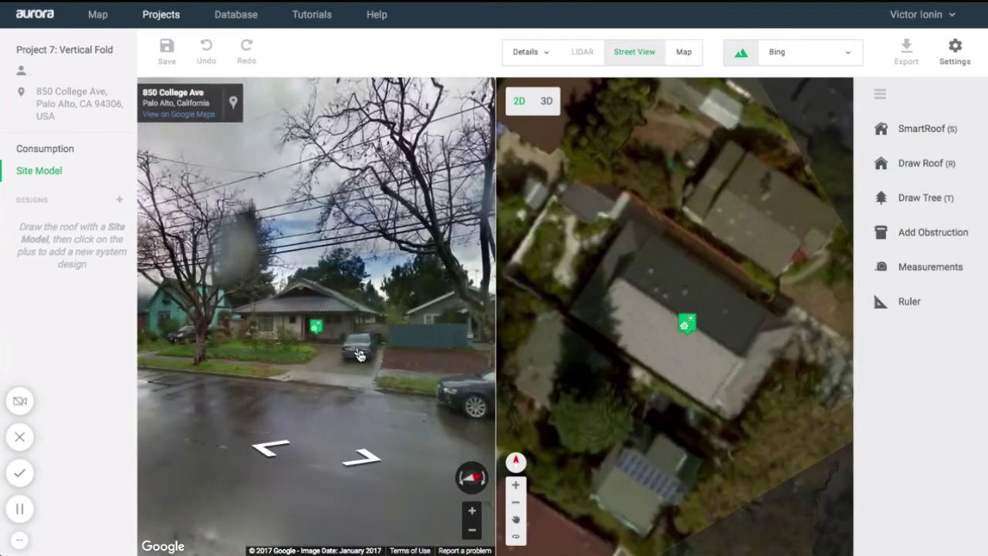
pyautogui.click(360, 345)
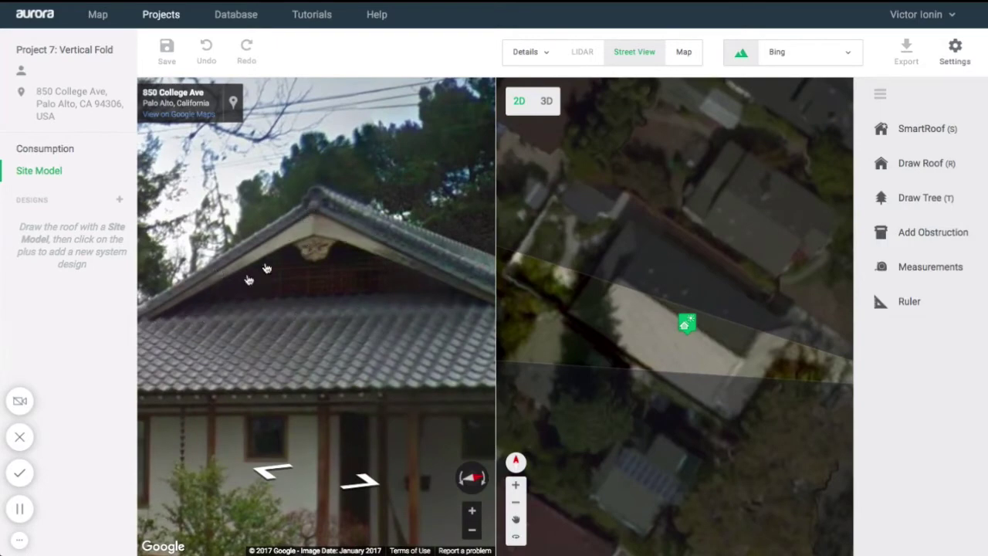
pyautogui.click(644, 53)
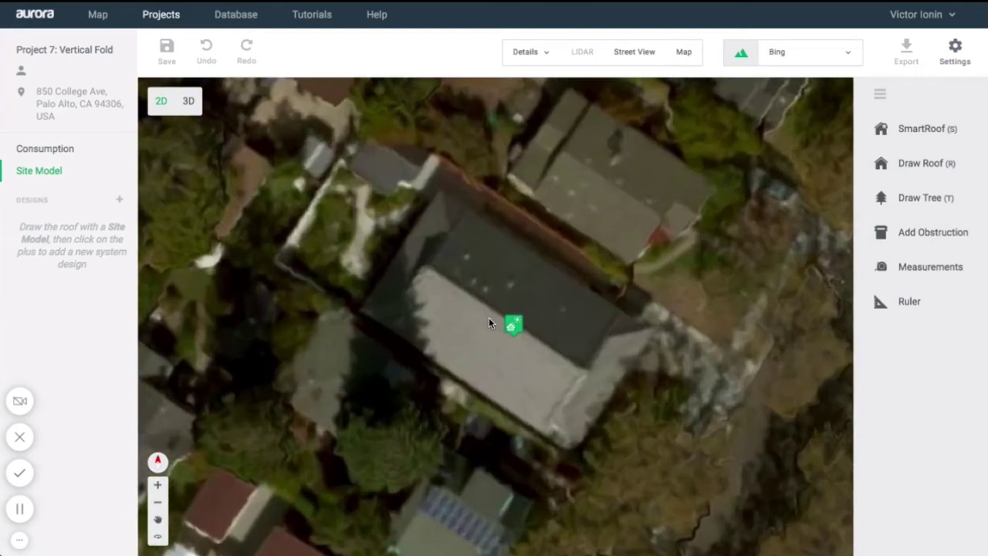
# Draw a rectangular SmartRoof outline around the four corners of the house roof.
pyautogui.click(906, 131)
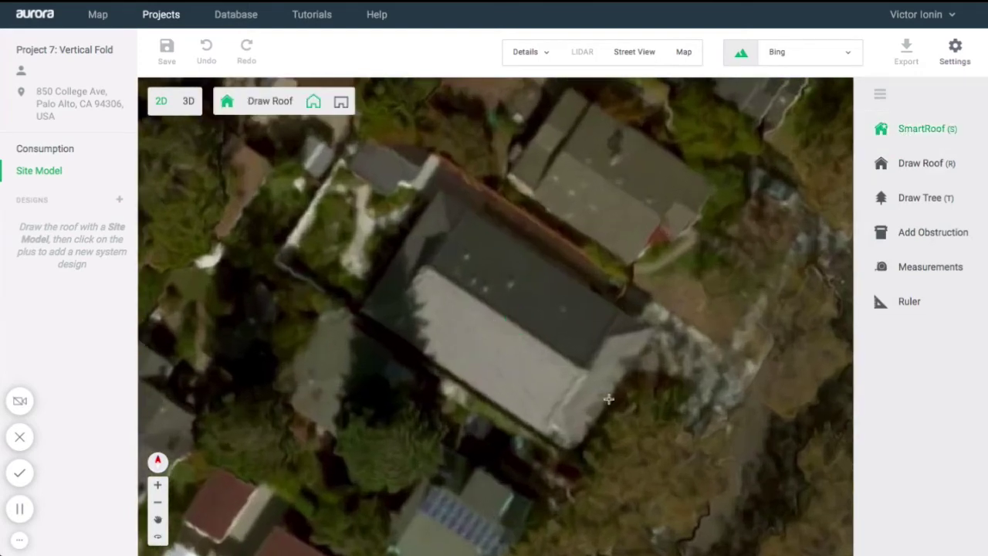
pyautogui.click(577, 456)
pyautogui.click(653, 329)
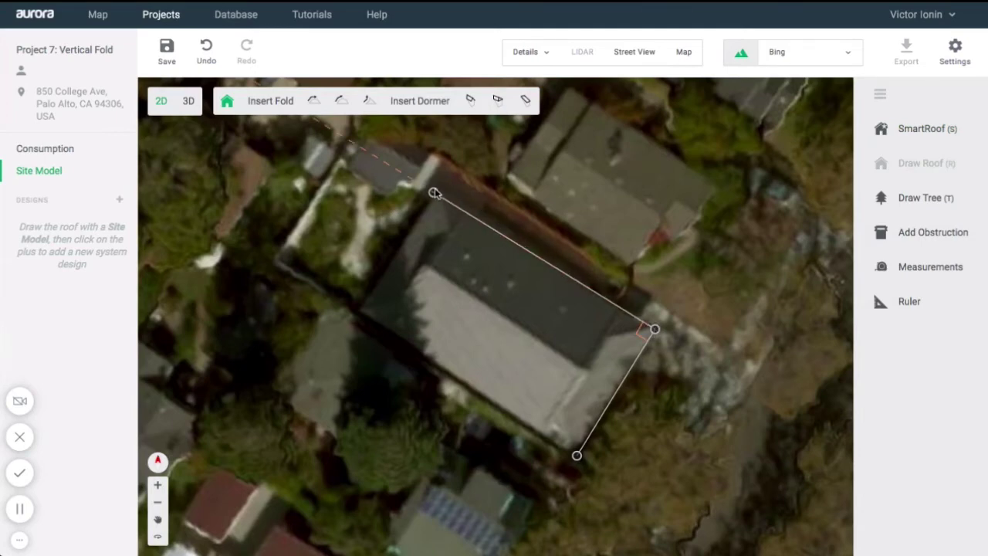
pyautogui.click(438, 196)
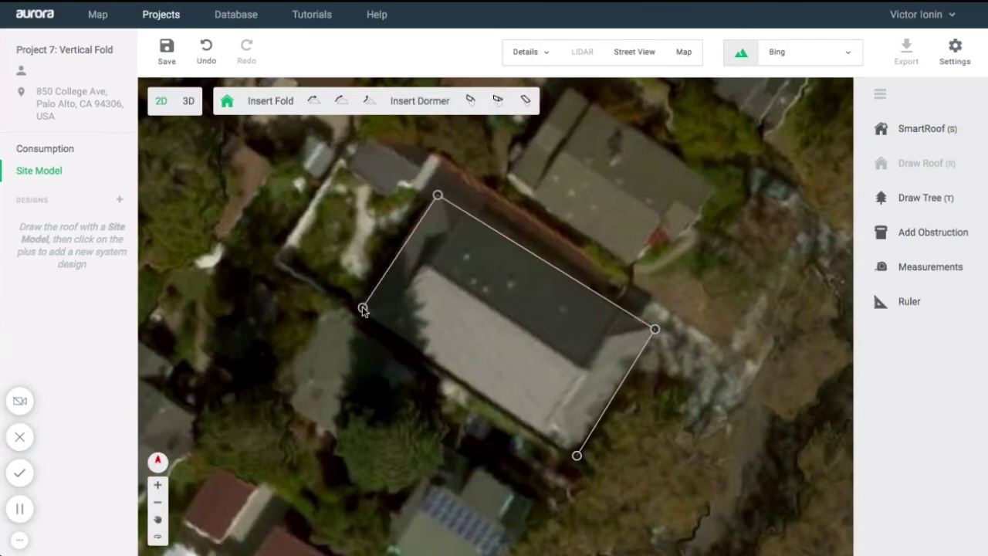
pyautogui.click(359, 320)
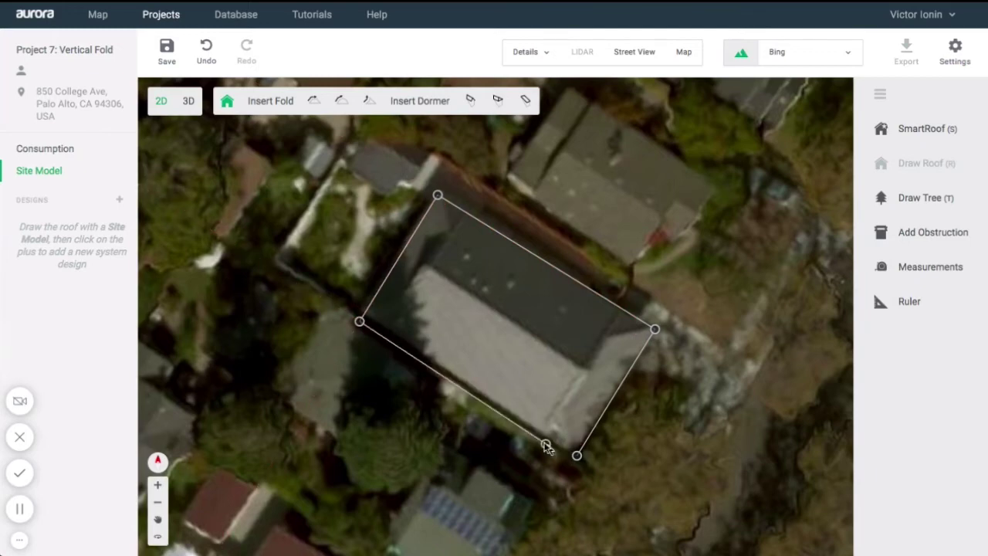
pyautogui.click(577, 456)
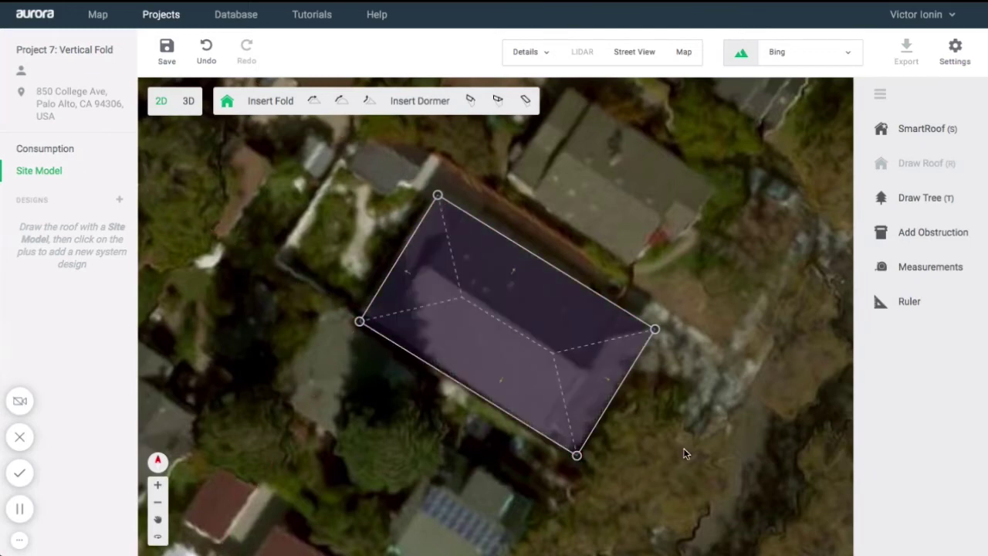
# Rotate the roof slightly and nudge it to line up with the house in the imagery.
pyautogui.click(486, 235)
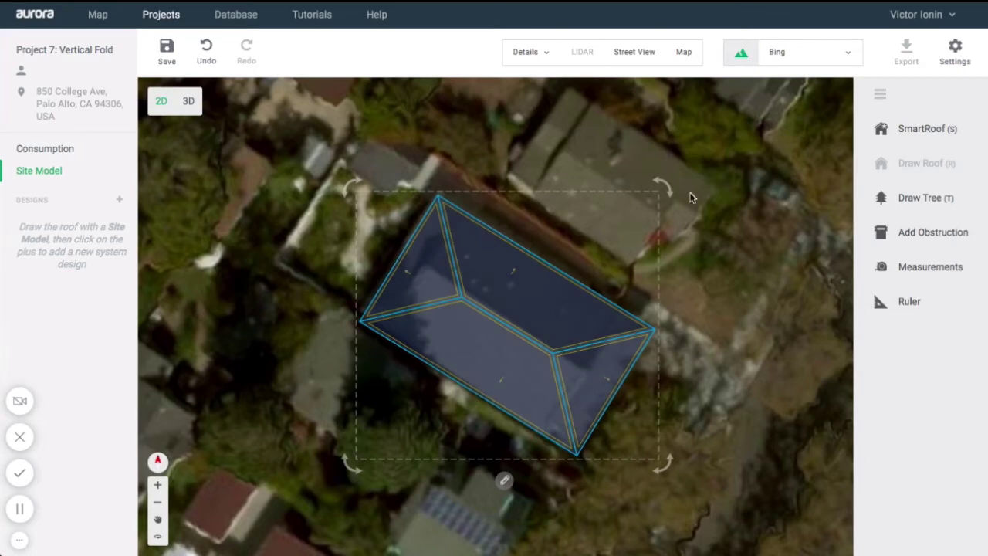
pyautogui.moveTo(668, 184); pyautogui.dragTo(668, 186)
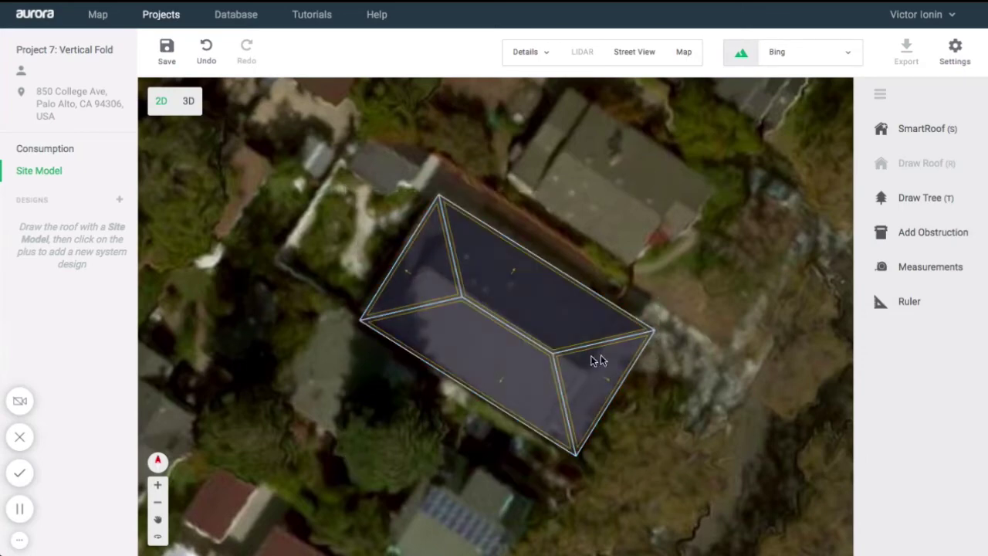
pyautogui.click(546, 356)
# Insert a vertical fold across the northwest hip face where the ridge ends in the imagery.
pyautogui.doubleClick(547, 352)
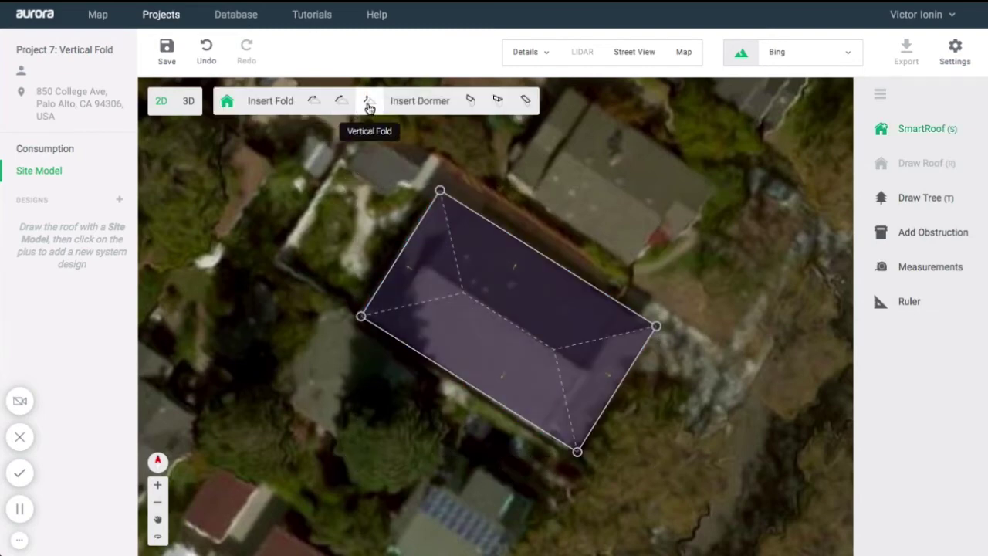
pyautogui.click(369, 106)
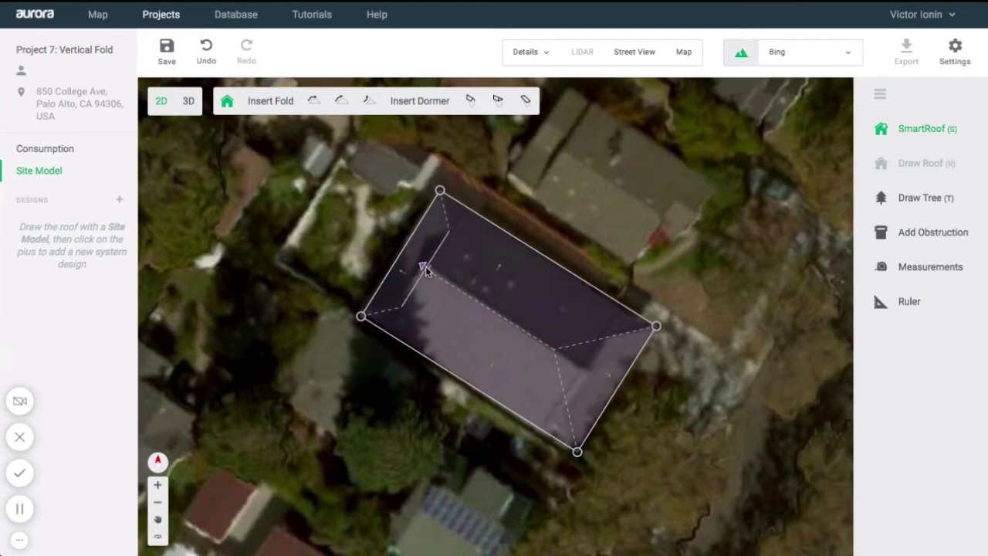
pyautogui.click(430, 268)
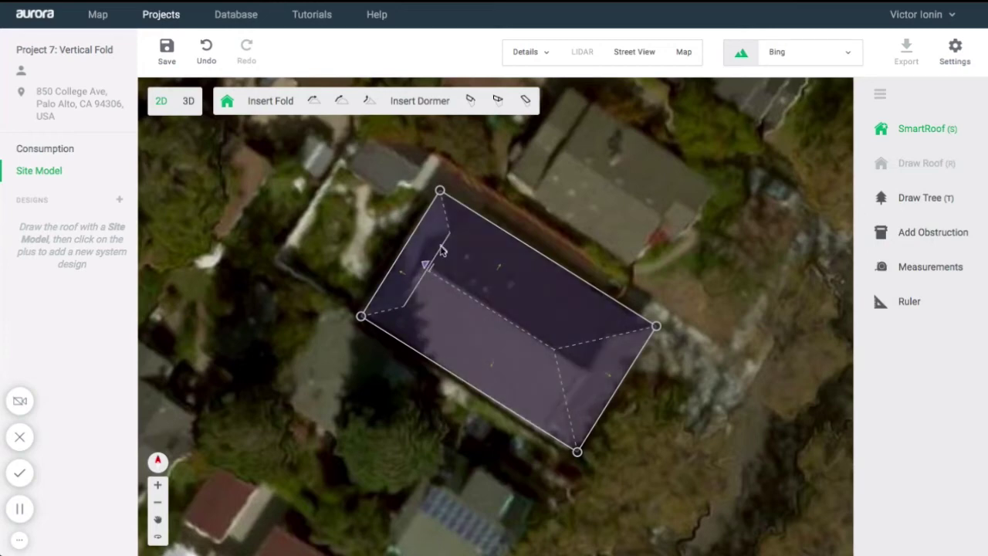
# Insert a vertical fold across the southeast hip face and adjust it to the ridge end in the imagery.
pyautogui.click(372, 108)
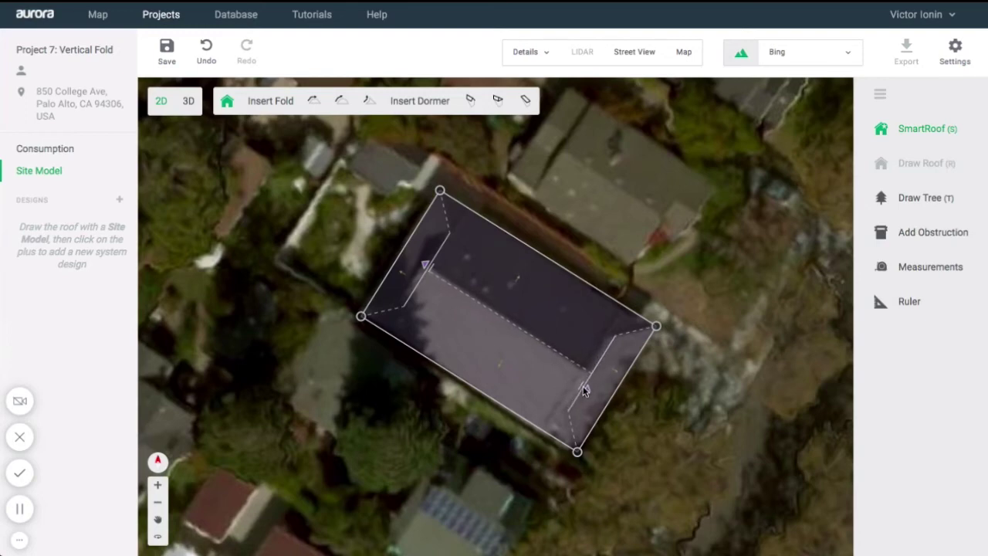
pyautogui.click(584, 391)
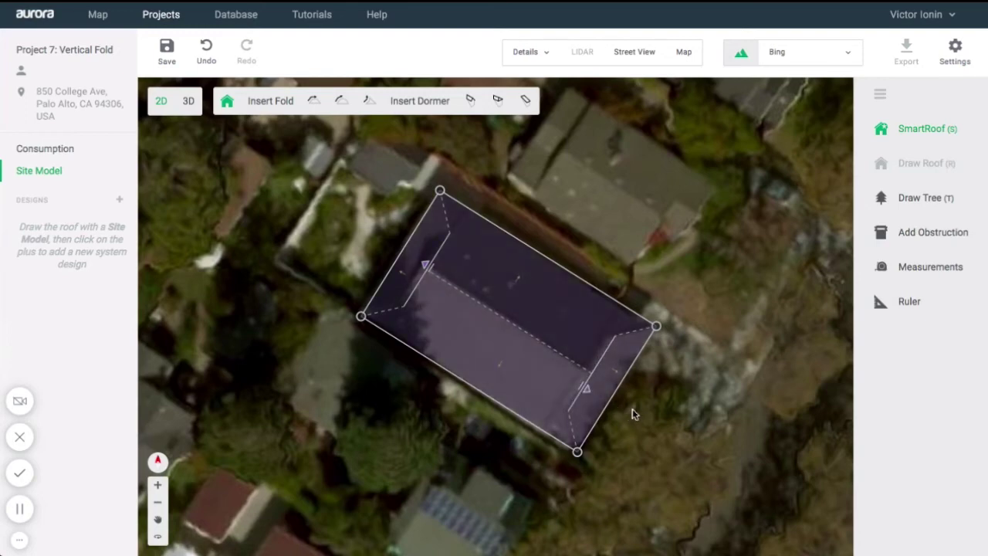
pyautogui.click(586, 388)
pyautogui.moveTo(584, 378)
pyautogui.mouseDown()
pyautogui.moveTo(569, 369)
pyautogui.moveTo(592, 386)
pyautogui.mouseUp()
# Switch to 3D, hide the map imagery and inspect the roof's vertical folds from several angles.
pyautogui.click(189, 102)
pyautogui.click(570, 293)
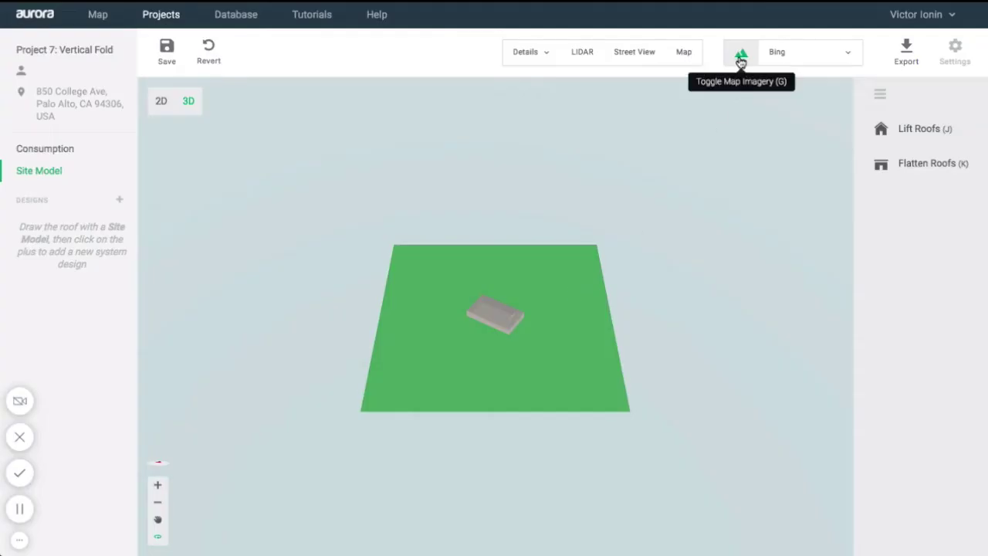
pyautogui.click(741, 55)
pyautogui.click(741, 56)
pyautogui.scroll(10, 538, 363)
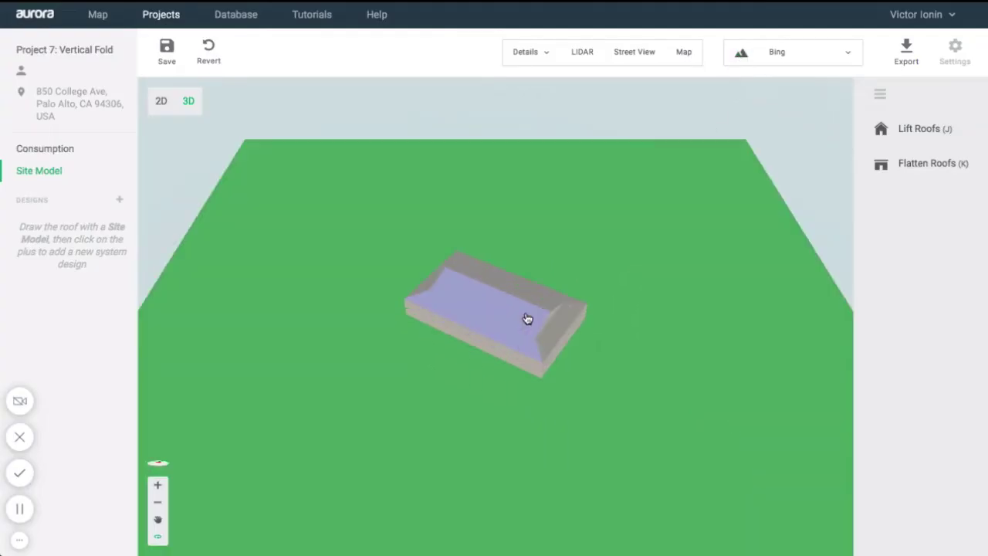
pyautogui.moveTo(709, 409); pyautogui.dragTo(455, 395)
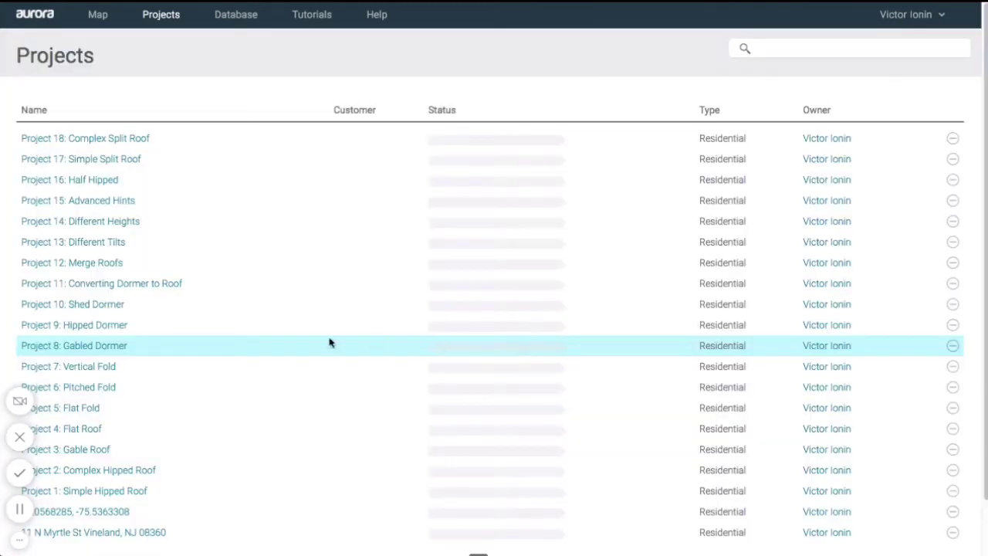
# Open the site model of Project 8: Gabled Dormer, framed on the house.
pyautogui.click(107, 349)
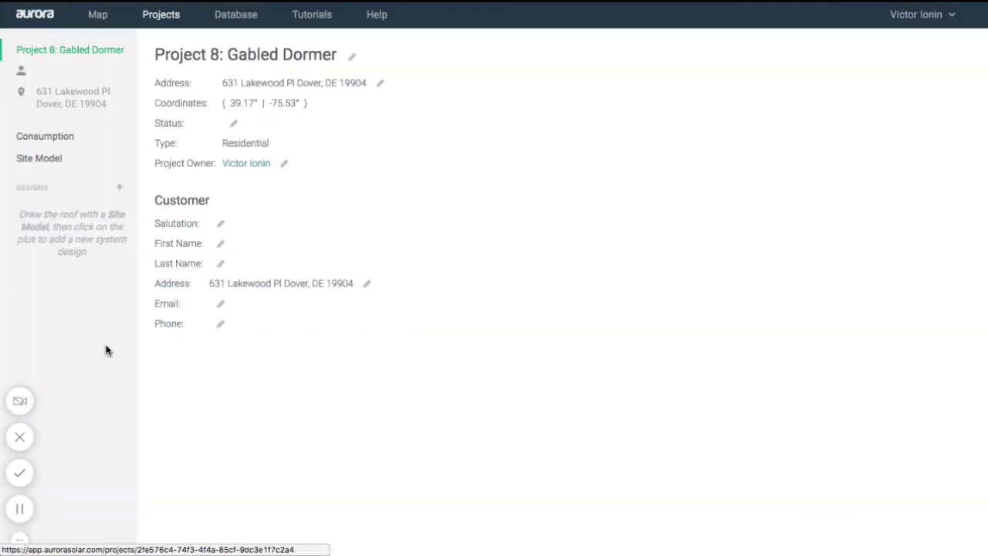
pyautogui.click(81, 162)
pyautogui.scroll(2, 495, 298)
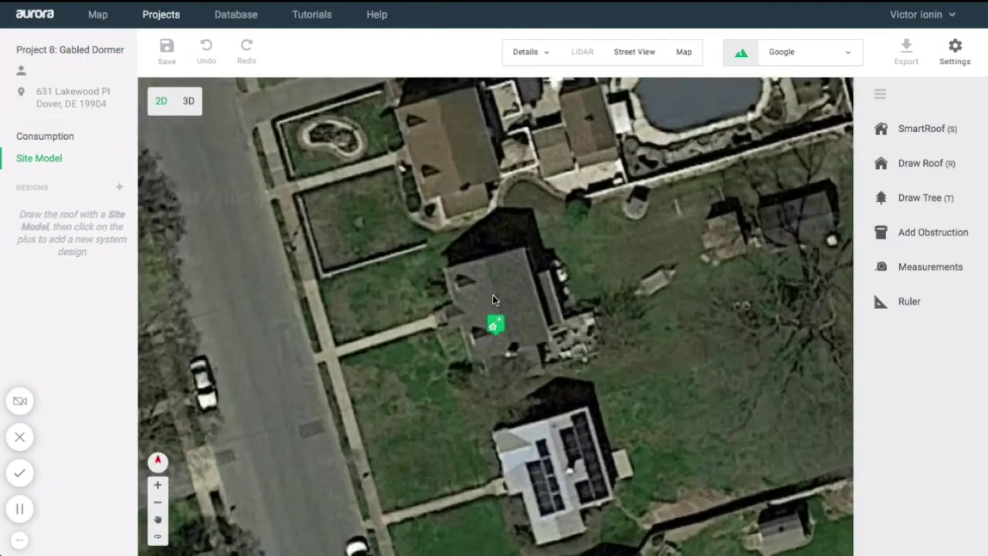
# Show the aerial map alongside the model and move the location marker slightly southeast.
pyautogui.click(675, 54)
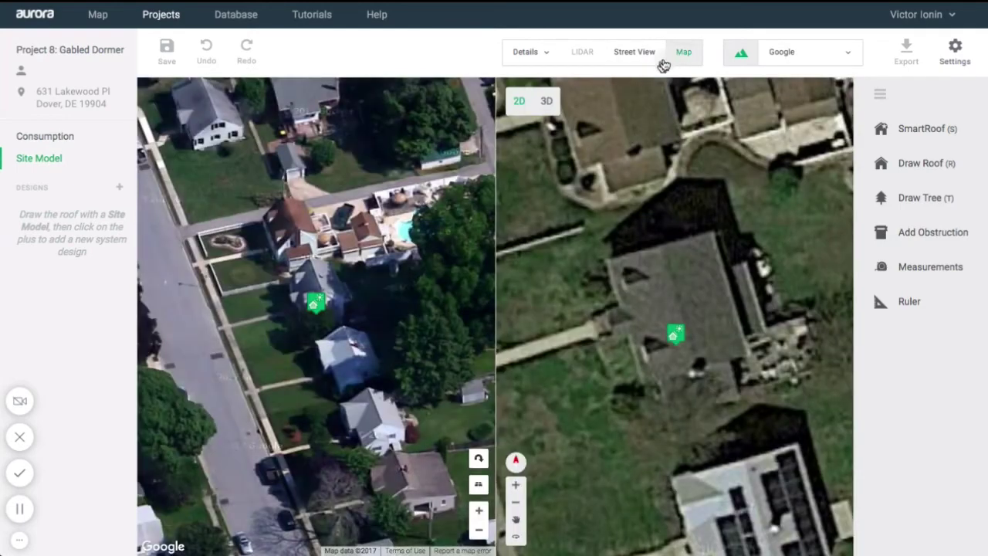
pyautogui.moveTo(318, 309); pyautogui.dragTo(329, 317)
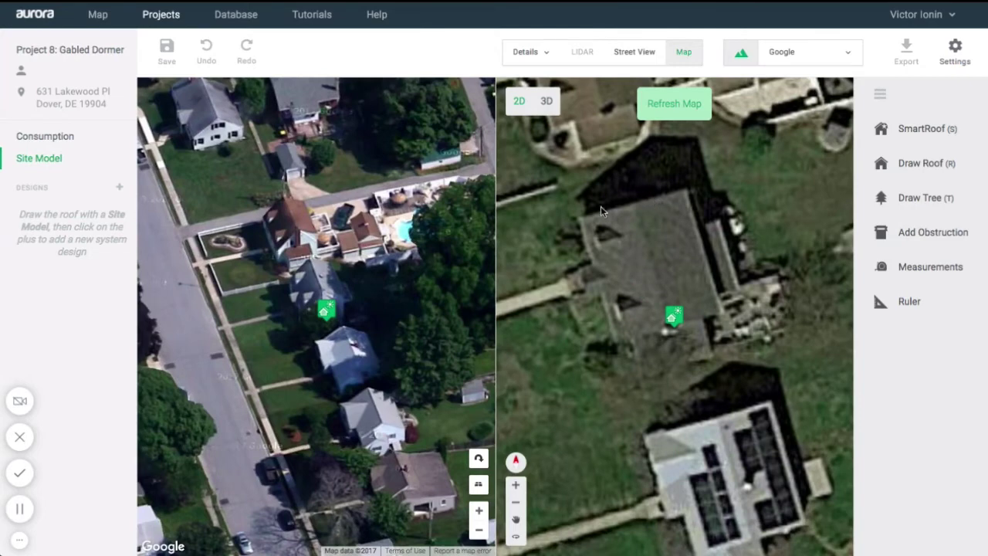
pyautogui.scroll(2, 651, 208)
# Draw a rectangular SmartRoof outline around the main roof of the house with the two dormers.
pyautogui.click(918, 129)
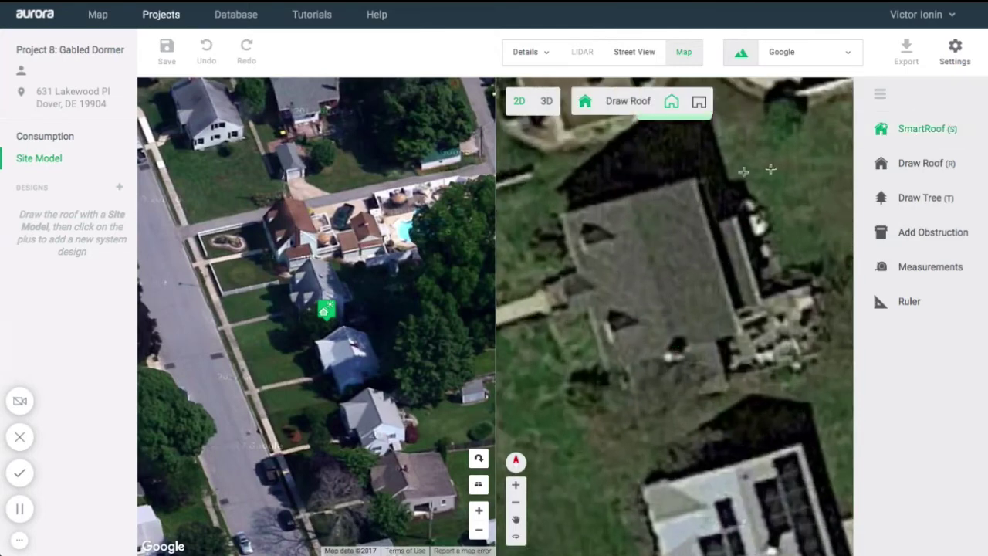
pyautogui.click(564, 217)
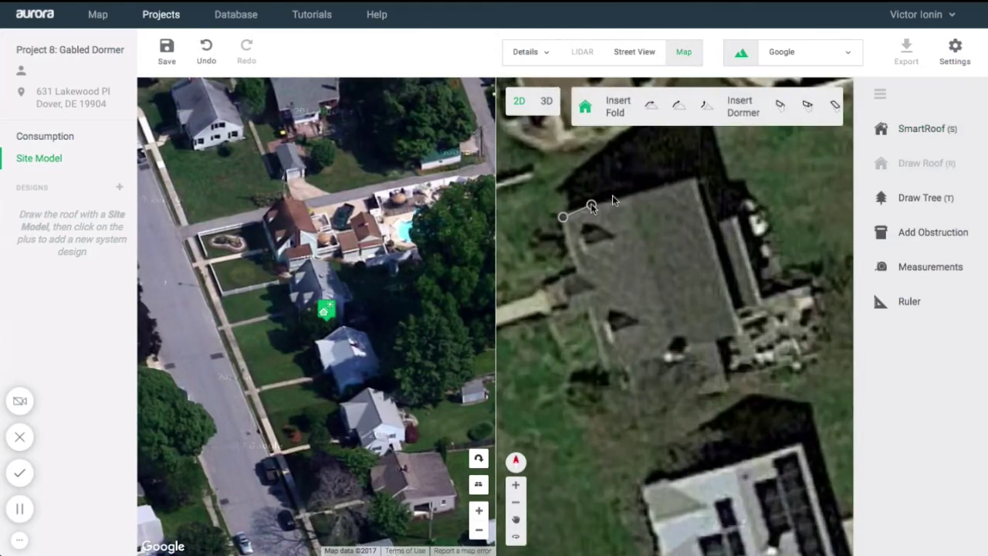
pyautogui.click(692, 182)
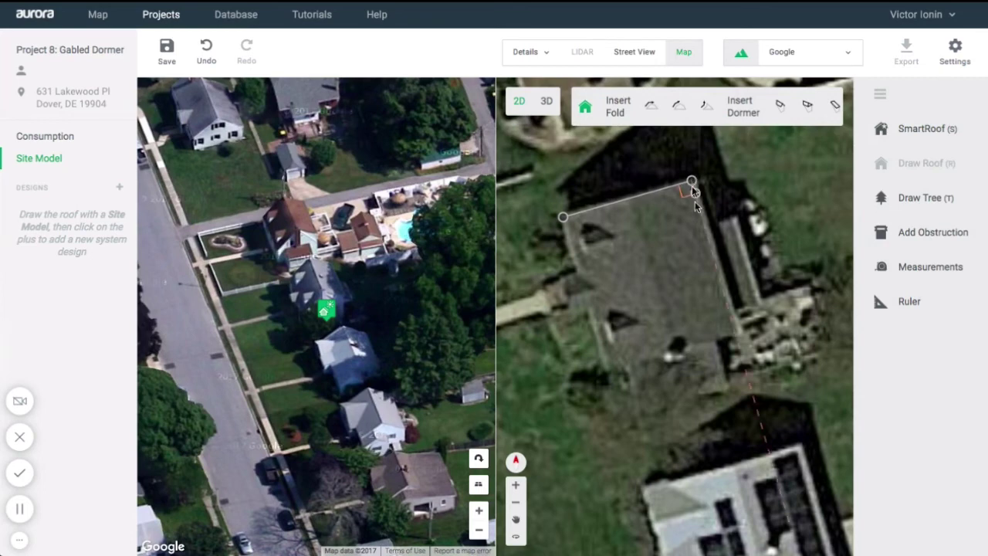
pyautogui.click(736, 337)
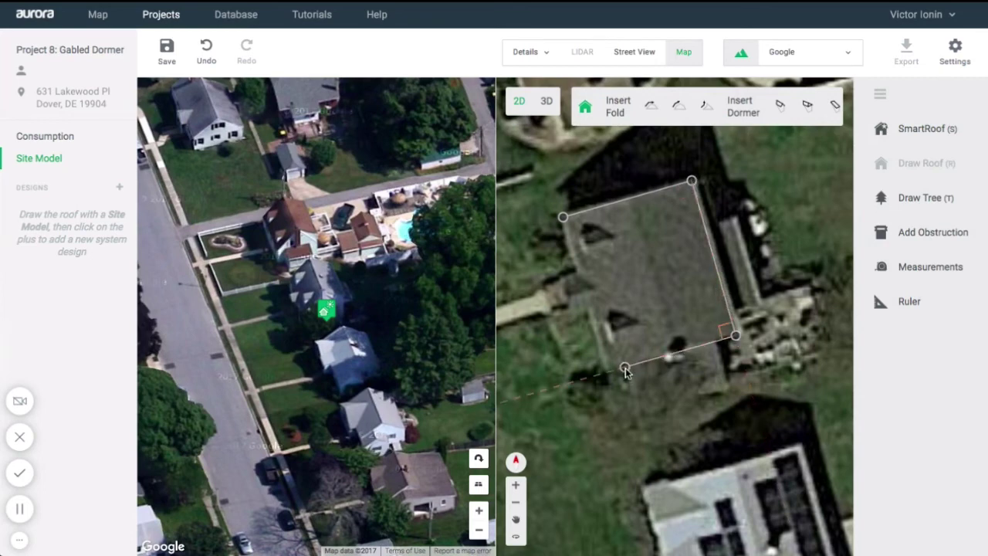
pyautogui.click(607, 373)
pyautogui.click(566, 220)
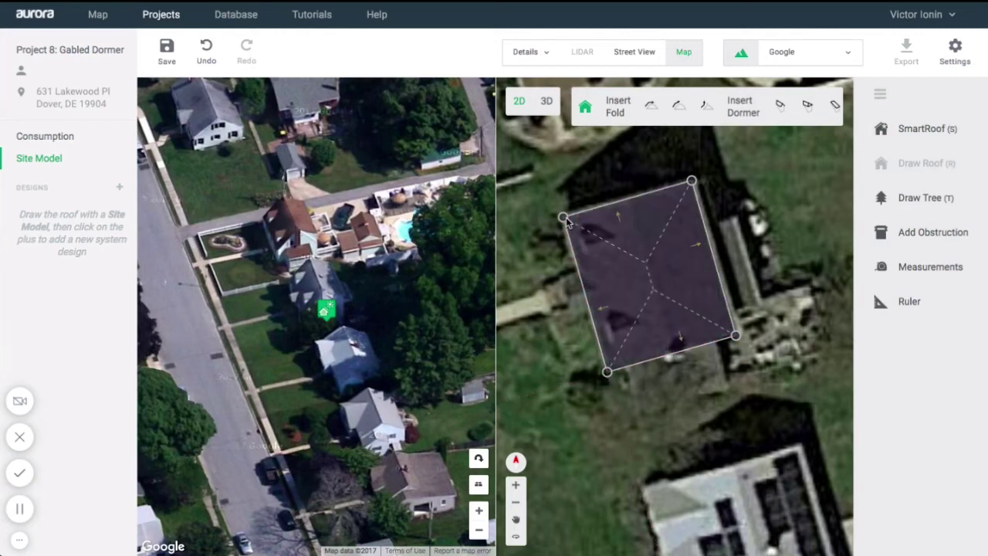
# Unpitch the north and south edges of the main SmartRoof to turn it into a gable roof.
pyautogui.click(644, 225)
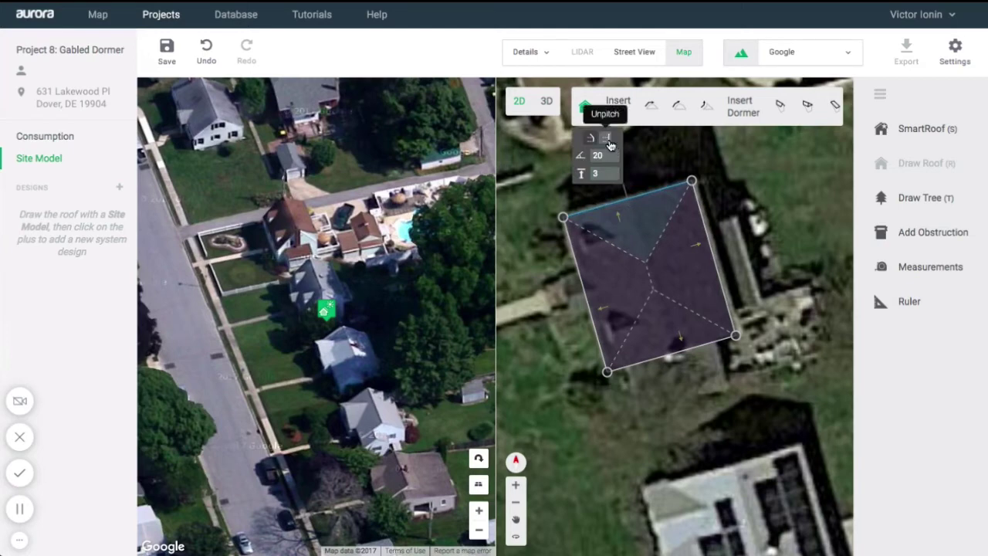
pyautogui.click(662, 313)
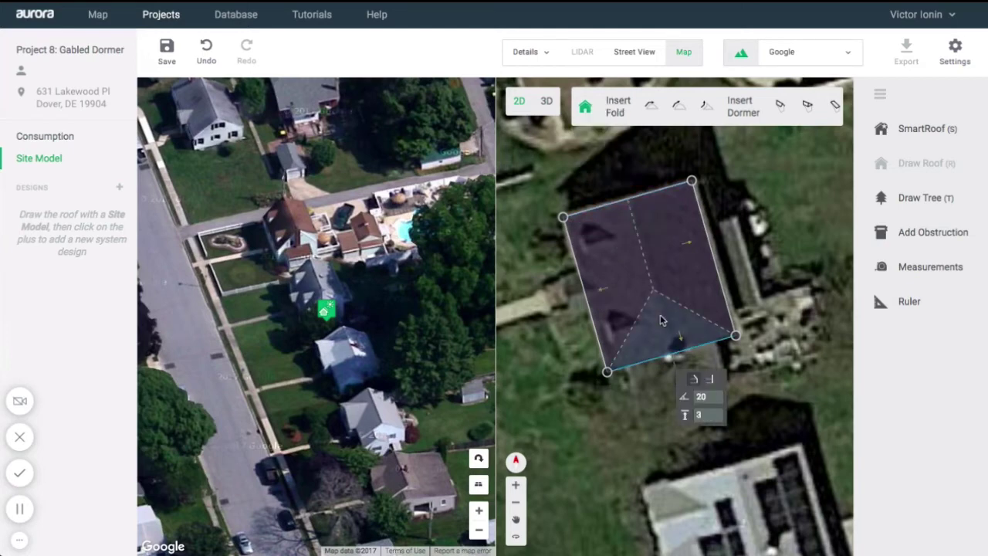
pyautogui.click(709, 381)
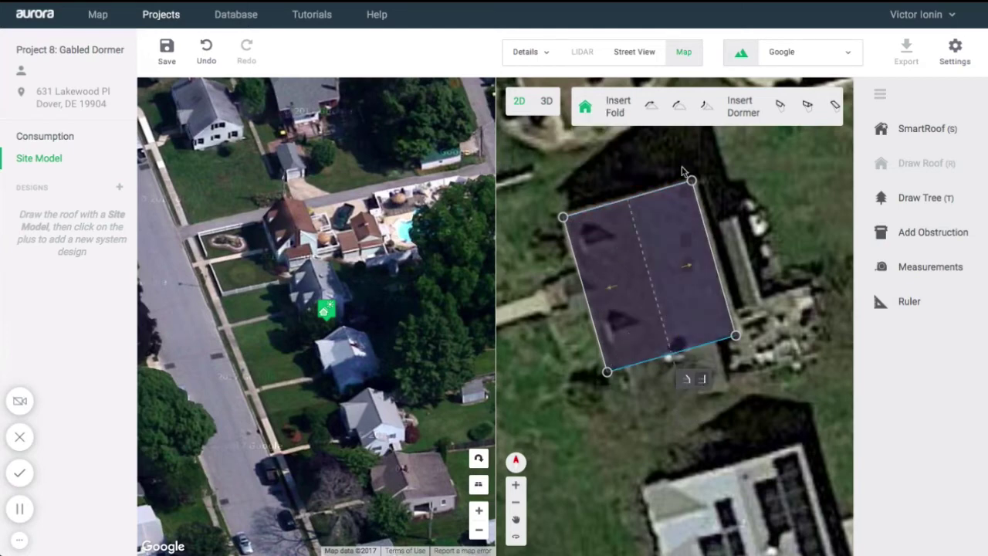
# Examine the front of the house and its two gabled dormers in Street View, and close the view.
pyautogui.click(644, 61)
pyautogui.click(329, 315)
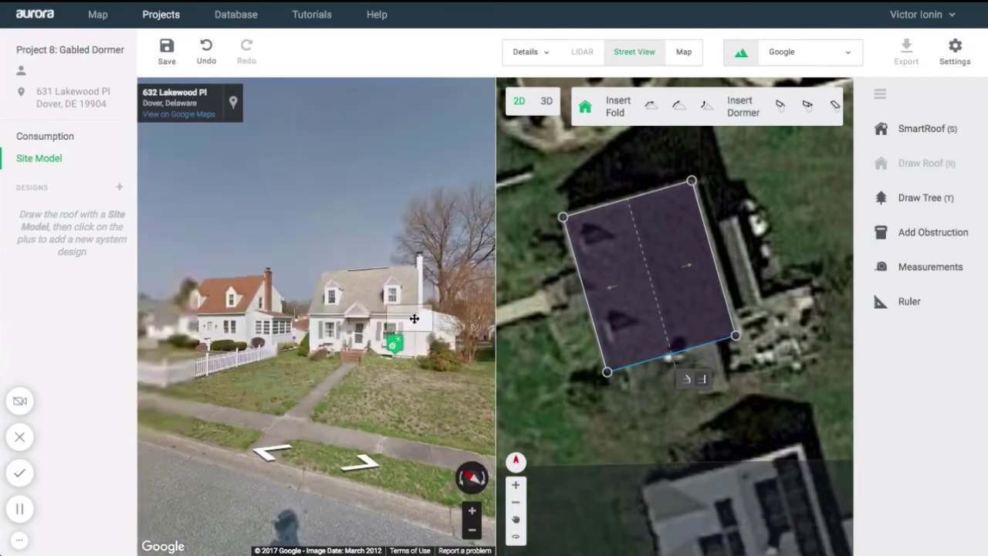
pyautogui.click(381, 293)
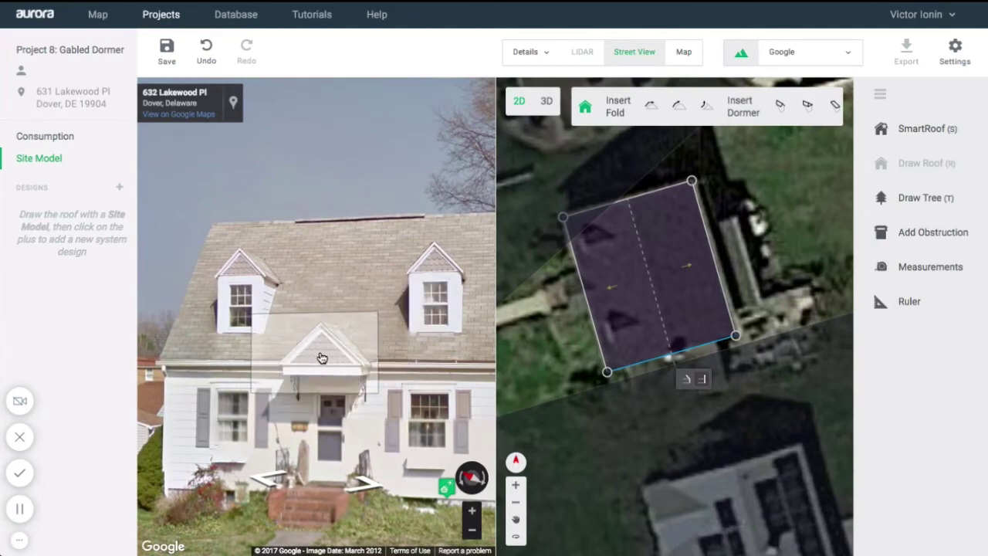
pyautogui.click(635, 52)
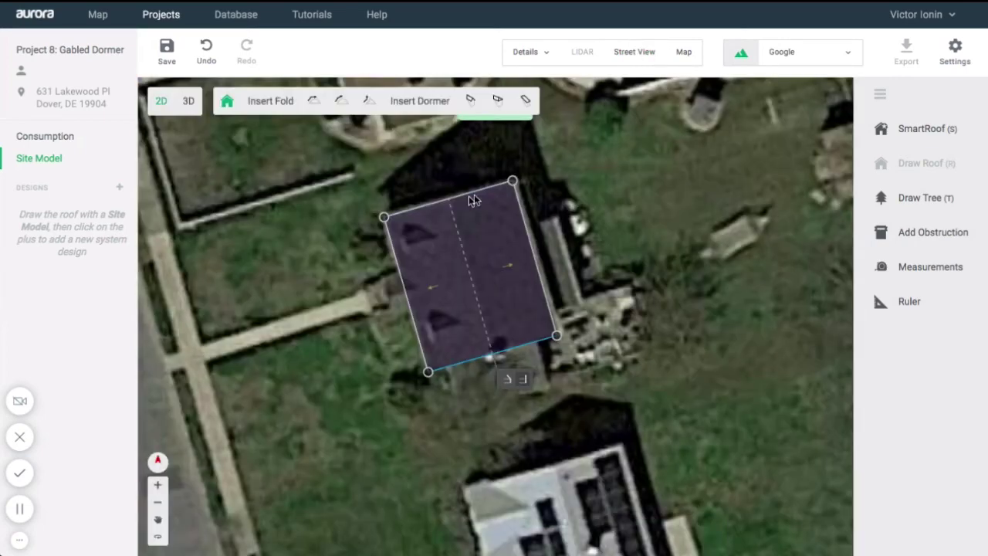
# Insert a gabled dormer over the northern dormer on the roof's west face and shrink it to match the imagery.
pyautogui.scroll(3, 423, 226)
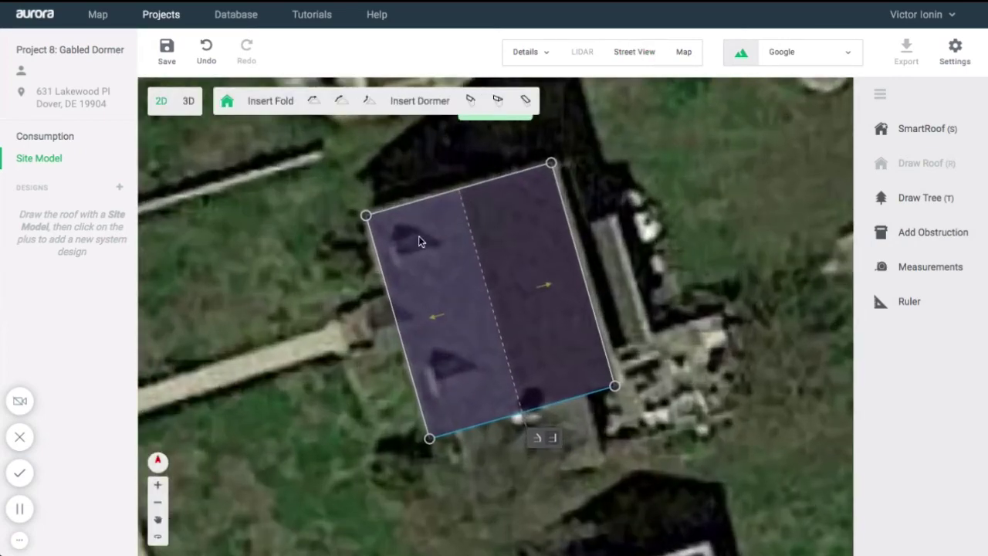
pyautogui.click(473, 107)
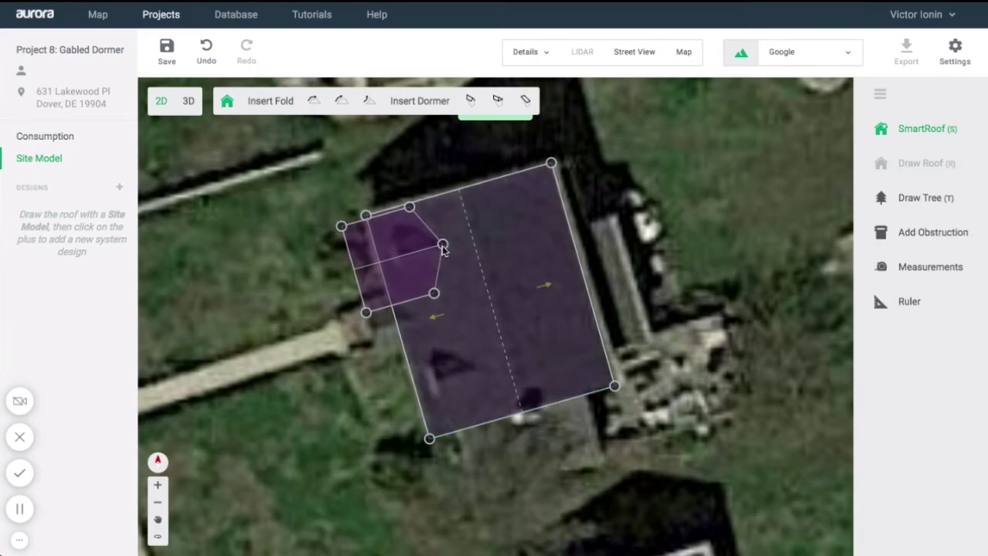
pyautogui.scroll(2, 444, 245)
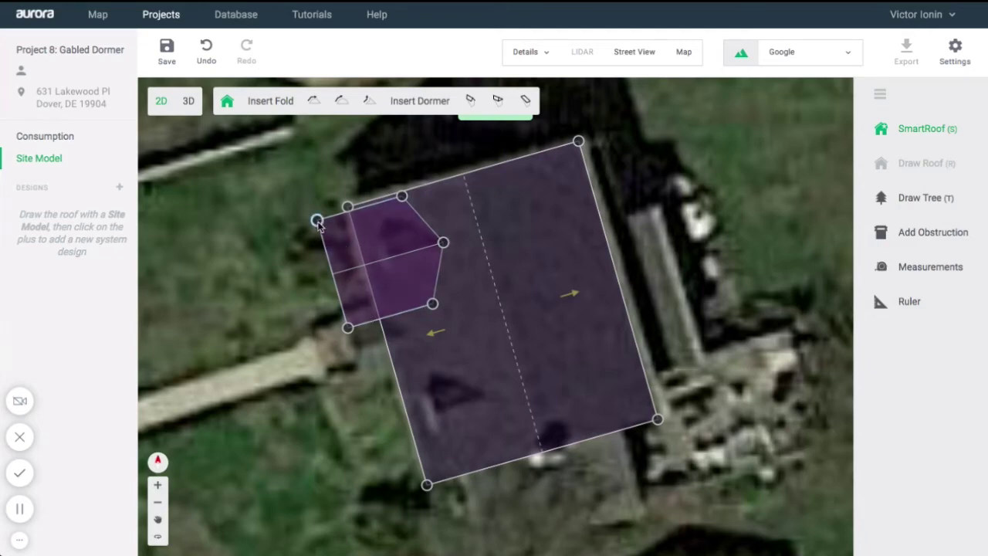
pyautogui.moveTo(317, 220); pyautogui.dragTo(374, 234)
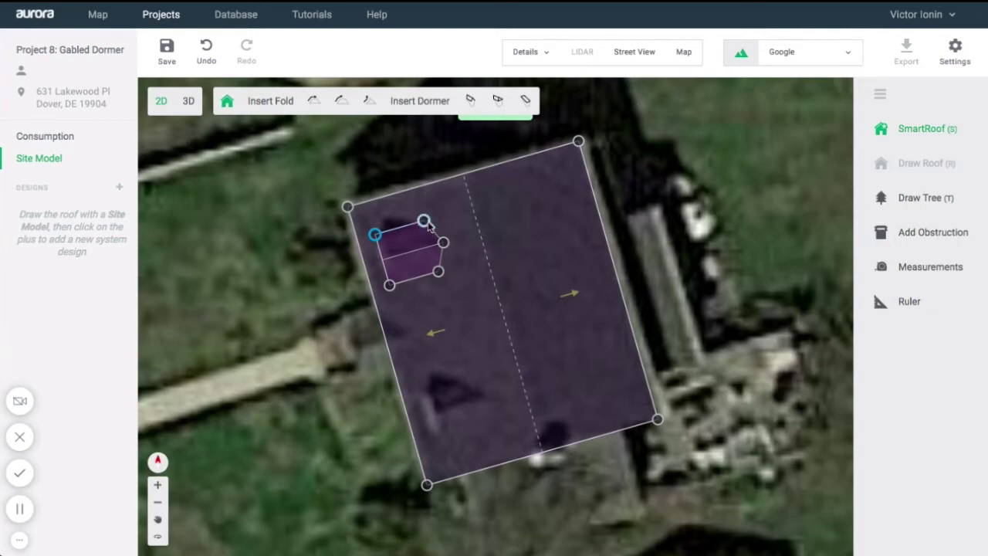
pyautogui.moveTo(424, 222)
pyautogui.mouseDown()
pyautogui.moveTo(435, 217)
pyautogui.moveTo(406, 224)
pyautogui.moveTo(435, 214)
pyautogui.moveTo(406, 226)
pyautogui.mouseUp()
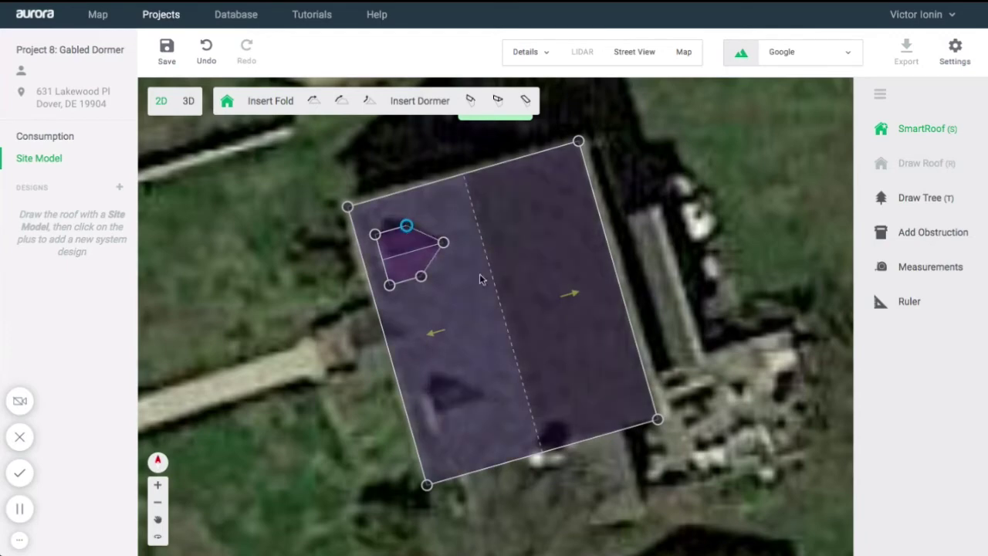
# Insert a separate gabled dormer over the southern dormer on the west face and shrink it to match the imagery.
pyautogui.click(477, 110)
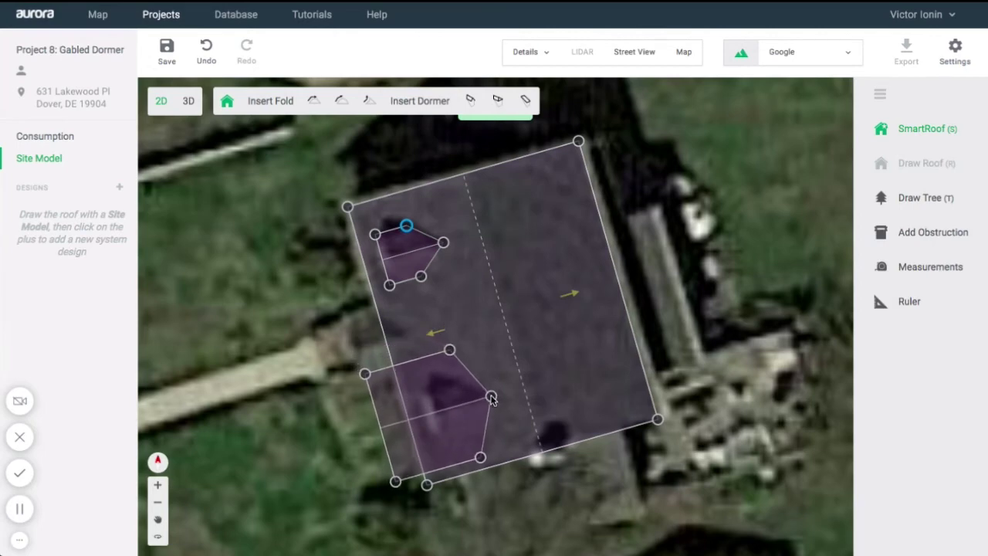
pyautogui.click(493, 398)
pyautogui.moveTo(365, 378); pyautogui.dragTo(460, 385)
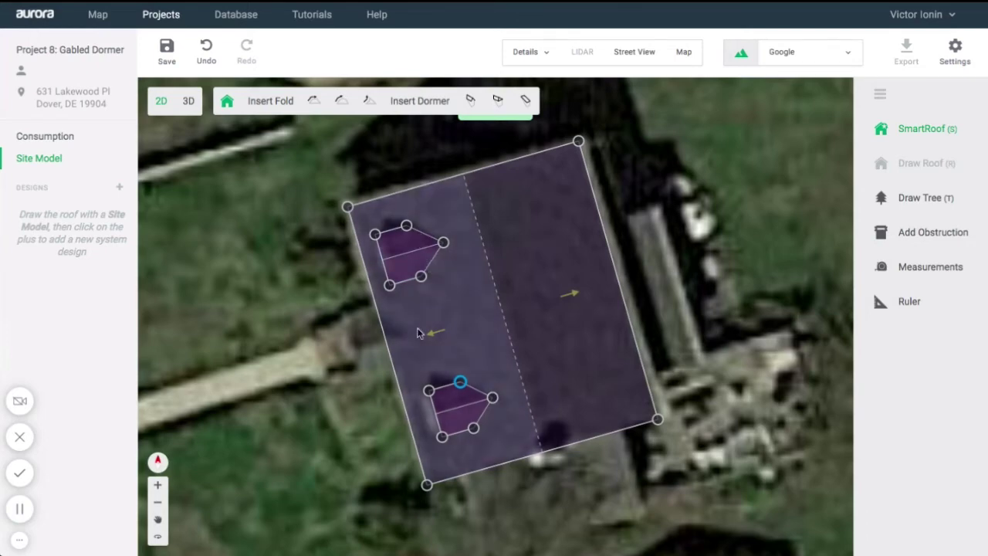
# Shift the southern gabled dormer slightly north and delete it.
pyautogui.click(454, 406)
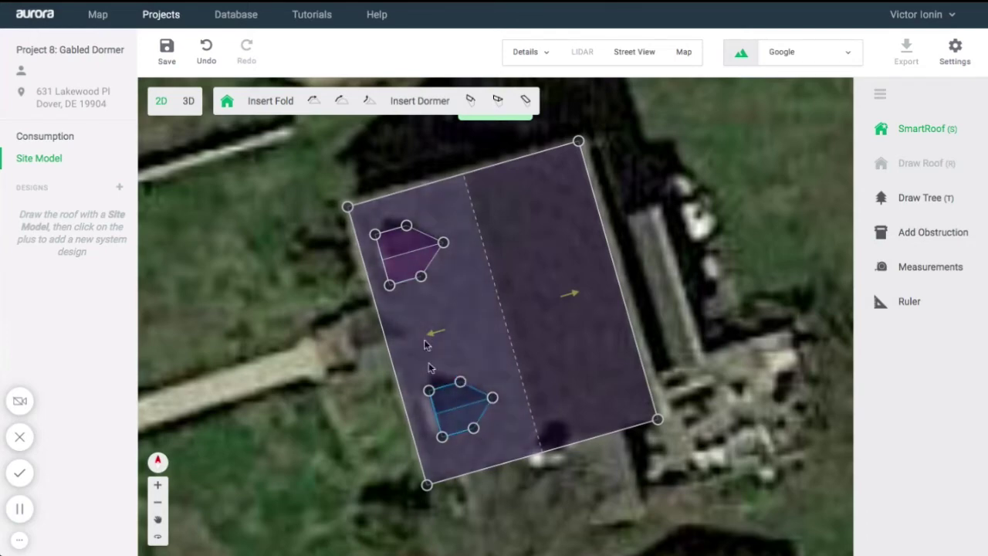
pyautogui.moveTo(455, 410); pyautogui.dragTo(458, 395)
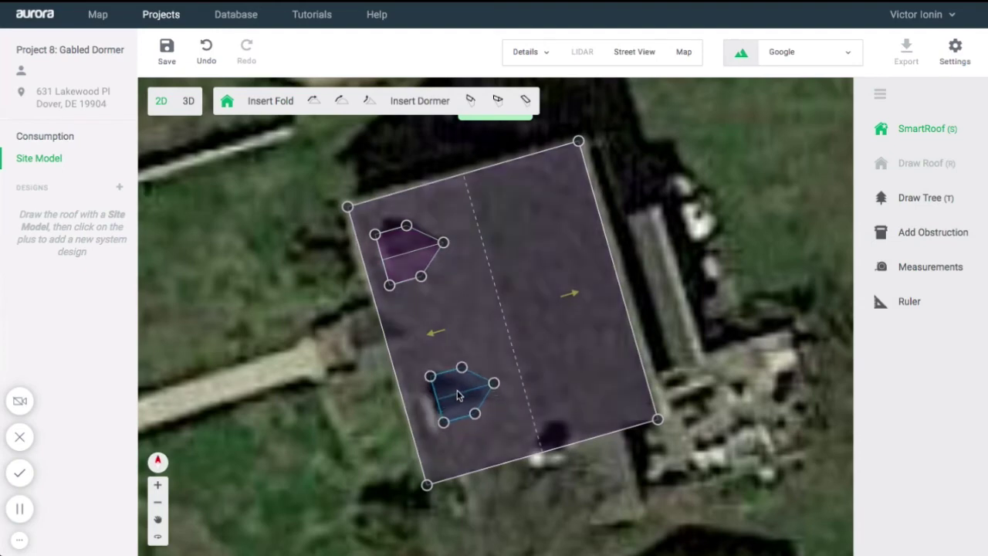
pyautogui.press('Delete')
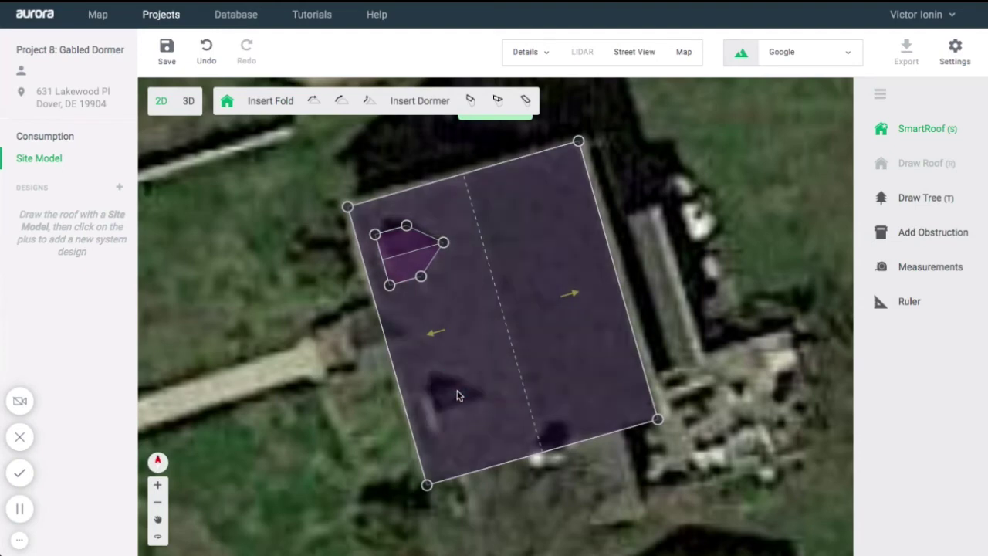
# Copy the northern gabled dormer and paste it over the southern dormer in the imagery.
pyautogui.click(401, 238)
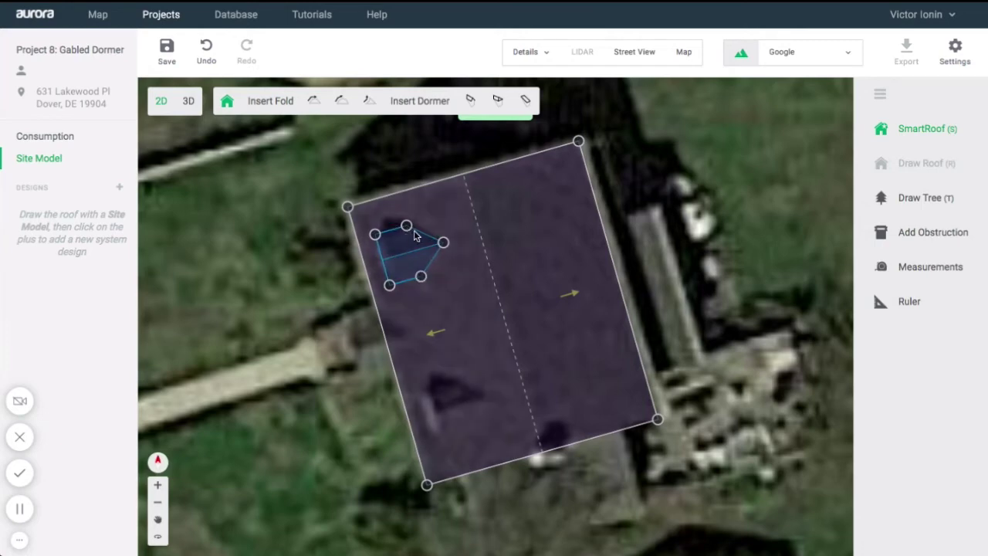
pyautogui.hotkey('ctrl', 'v')
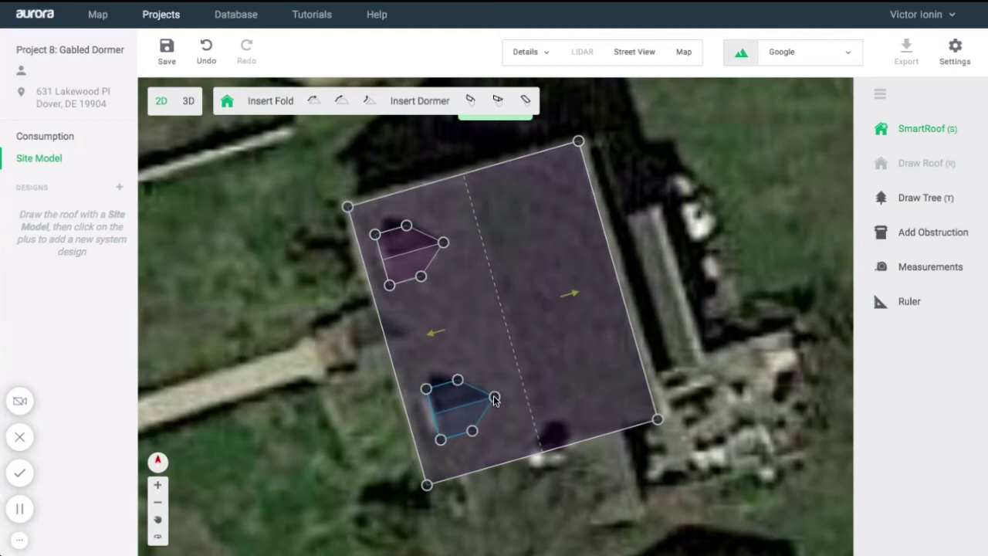
pyautogui.click(494, 397)
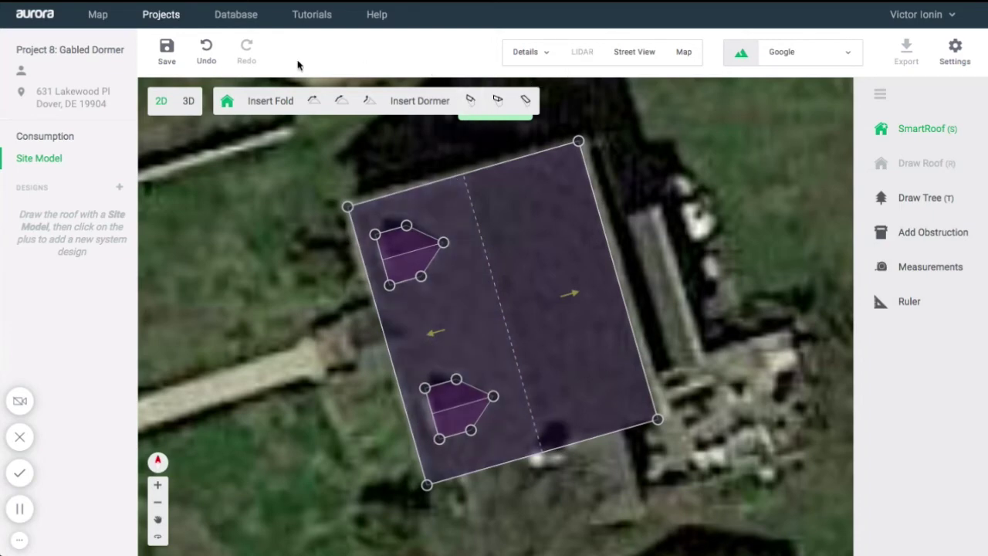
# Save the changes while switching to 3D, hide the map imagery and inspect the two gabled dormers.
pyautogui.click(191, 101)
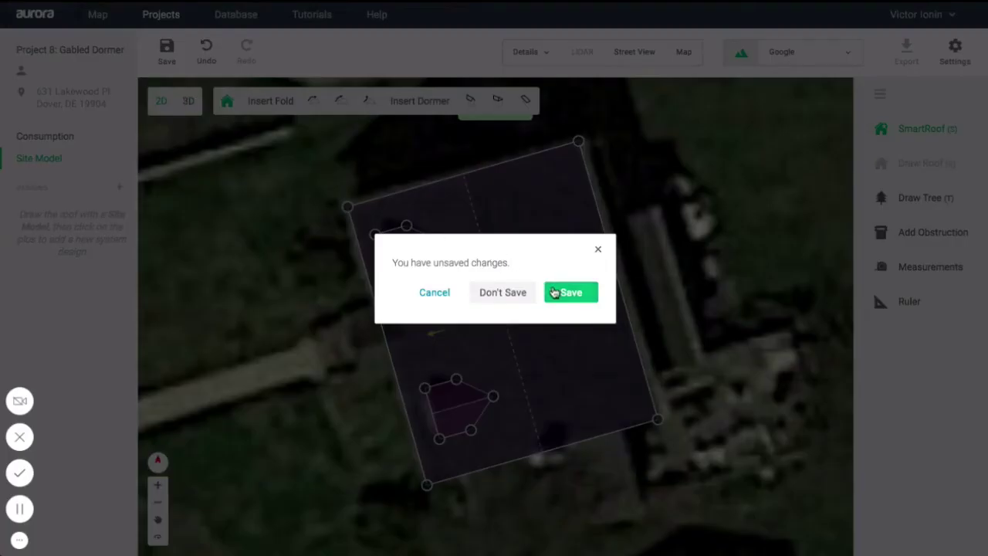
pyautogui.click(562, 293)
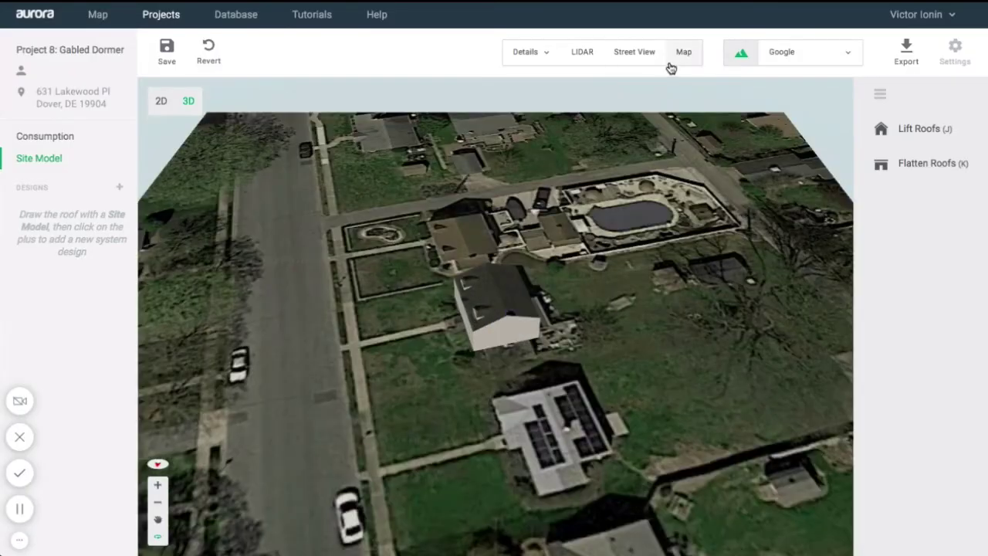
pyautogui.click(728, 57)
pyautogui.moveTo(410, 256); pyautogui.dragTo(512, 333)
pyautogui.click(513, 334)
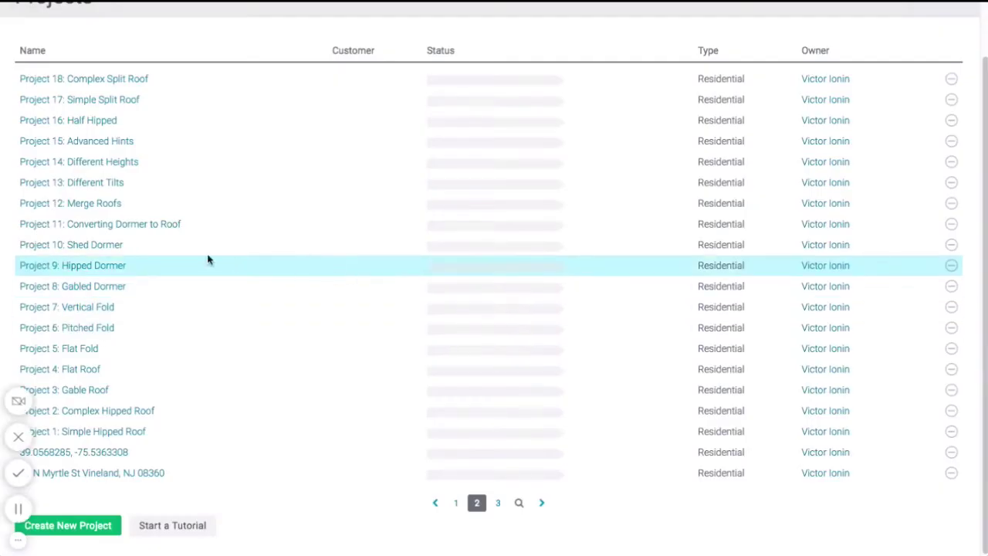
# Open the site model of Project 9: Hipped Dormer, framed on the marked house.
pyautogui.click(79, 266)
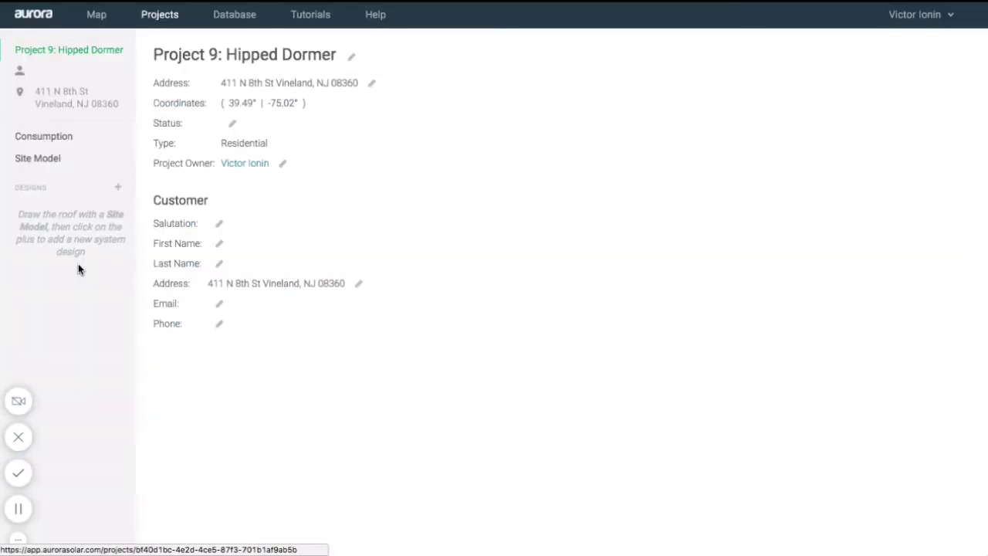
pyautogui.click(68, 168)
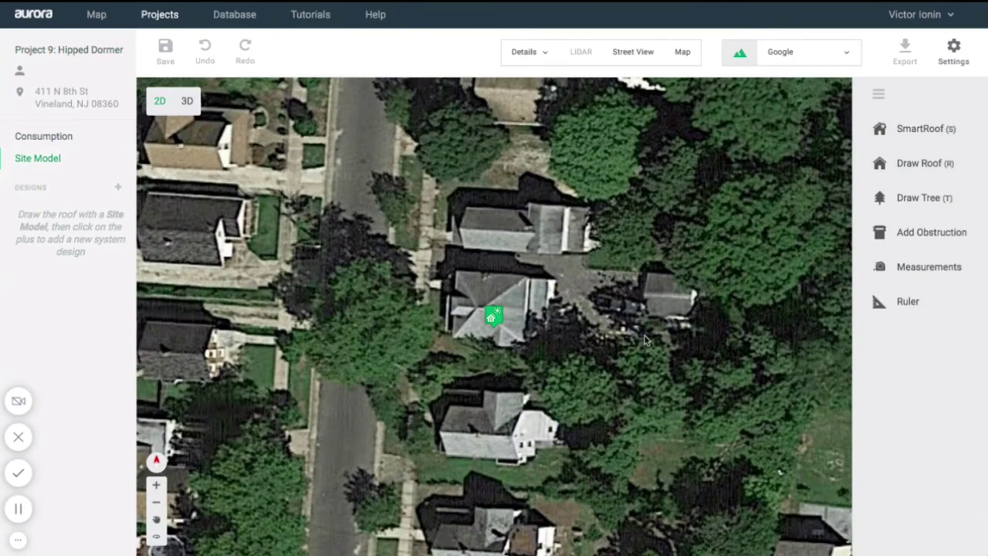
pyautogui.scroll(5, 482, 304)
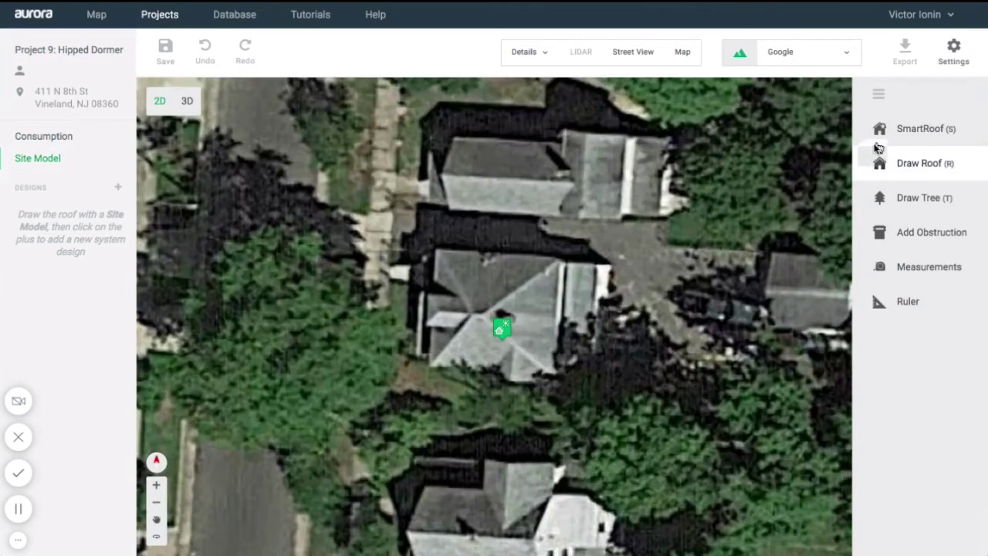
# Draw a four-cornered SmartRoof outline around the main hipped roof of the marked house.
pyautogui.click(883, 134)
pyautogui.scroll(2, 474, 292)
pyautogui.click(438, 236)
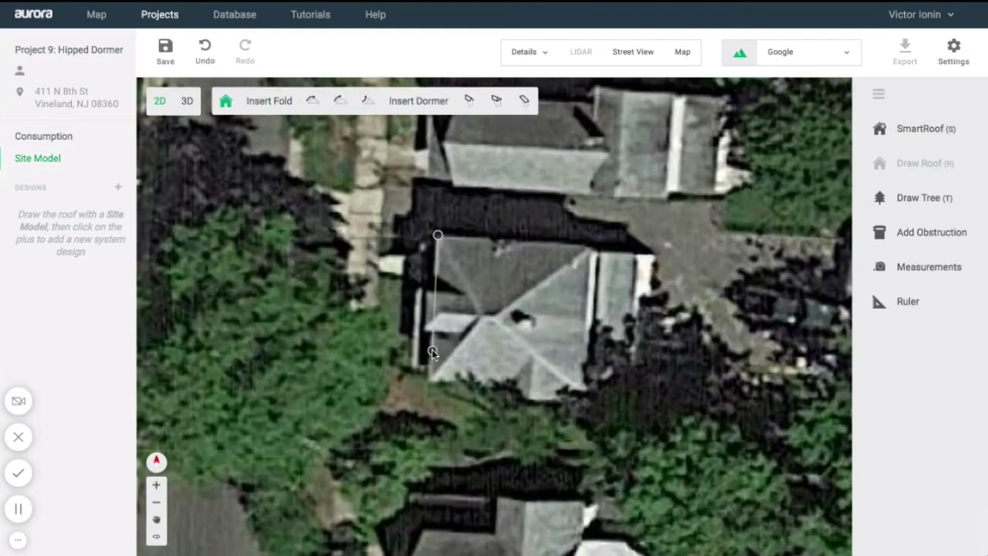
pyautogui.click(578, 383)
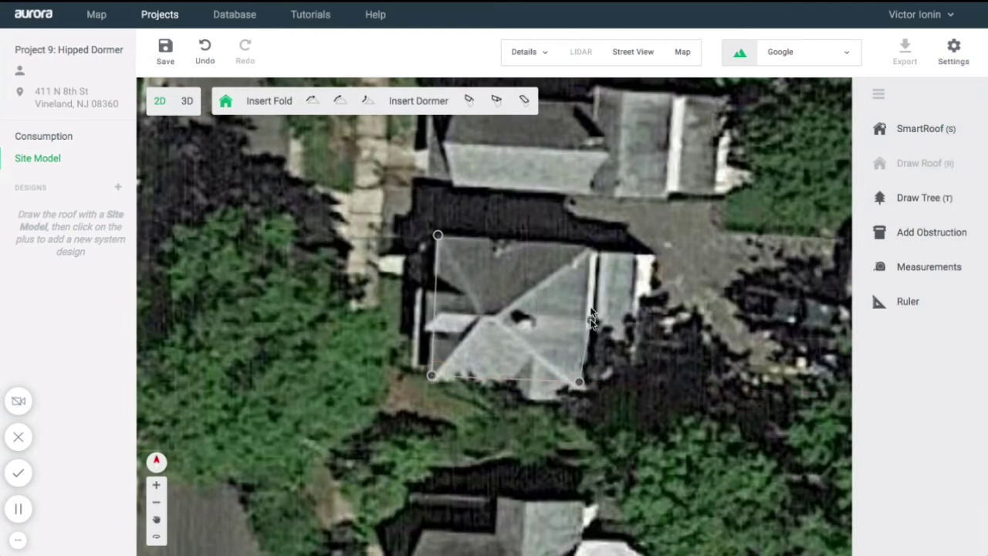
pyautogui.click(586, 243)
pyautogui.click(438, 236)
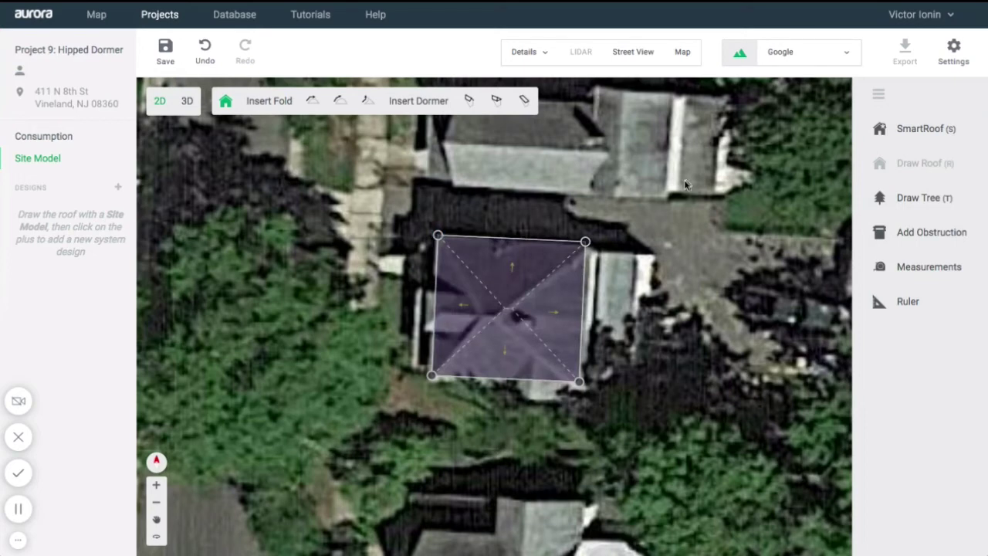
# Insert a hipped dormer on the roof's west face and shrink it to match the imagery.
pyautogui.click(498, 102)
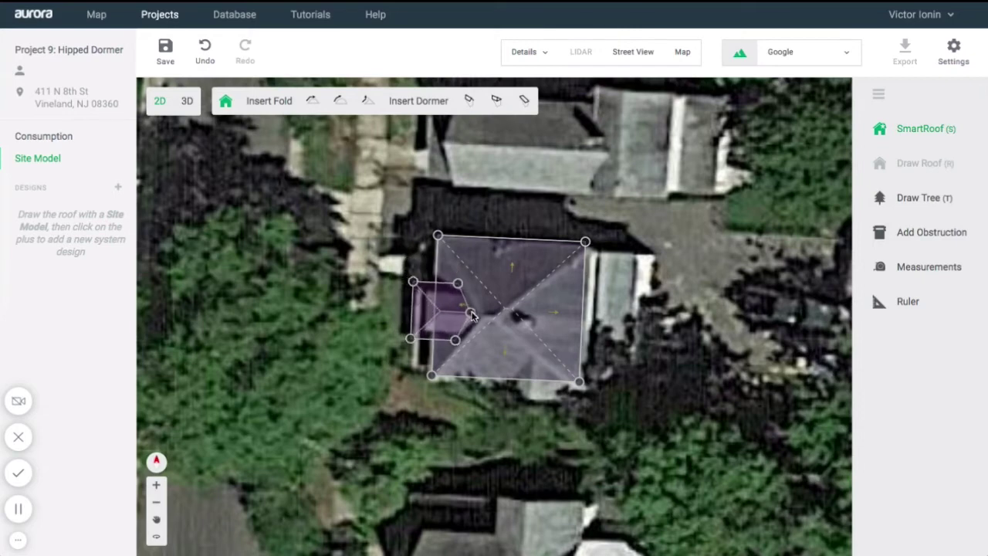
pyautogui.click(475, 311)
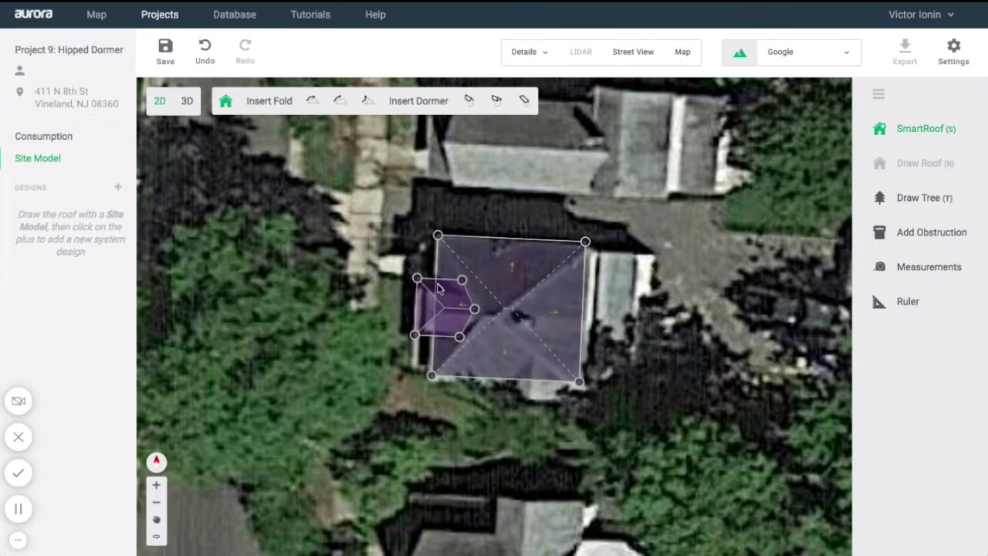
pyautogui.moveTo(417, 279); pyautogui.dragTo(477, 311)
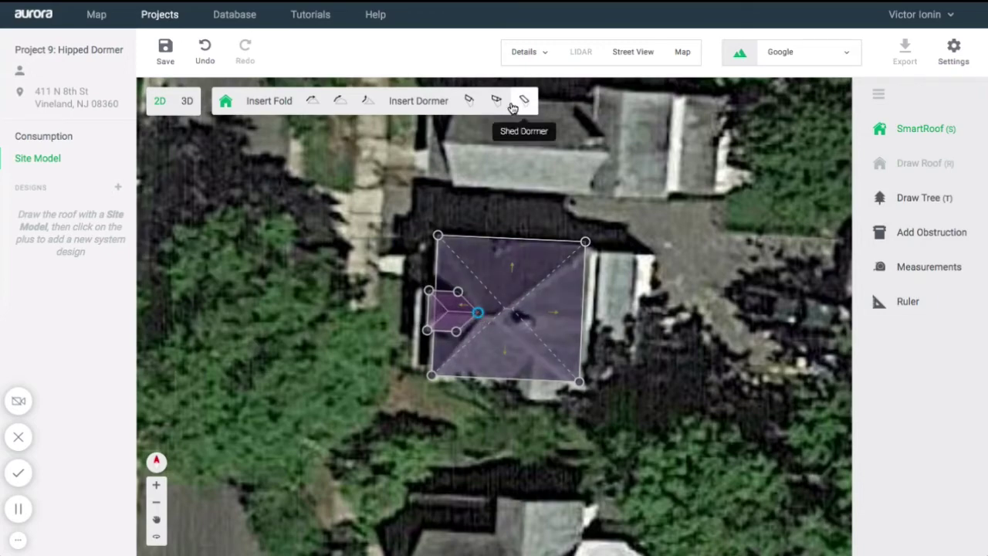
# Show the aerial map alongside the model and rotate it to examine the house from different directions.
pyautogui.click(681, 52)
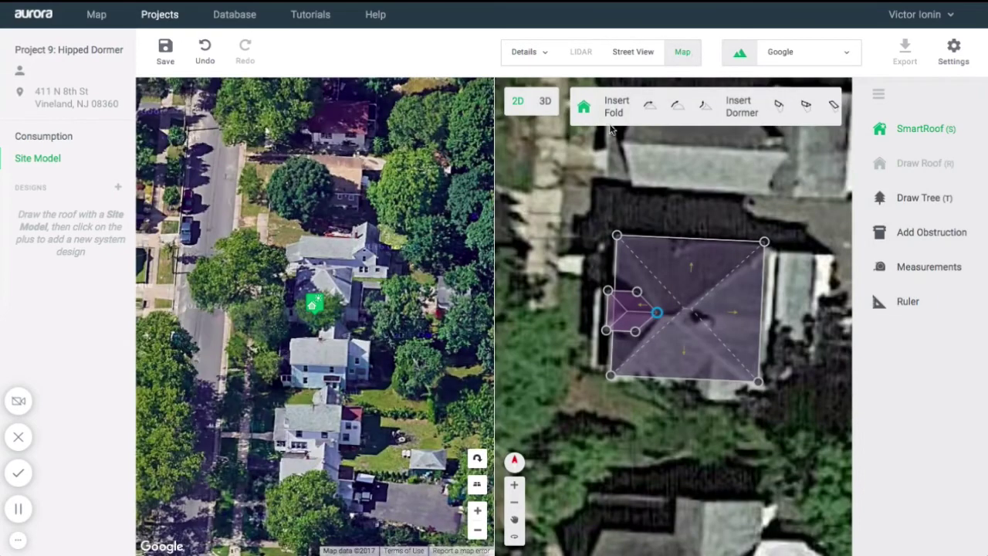
pyautogui.moveTo(336, 344); pyautogui.dragTo(390, 397)
pyautogui.click(481, 460)
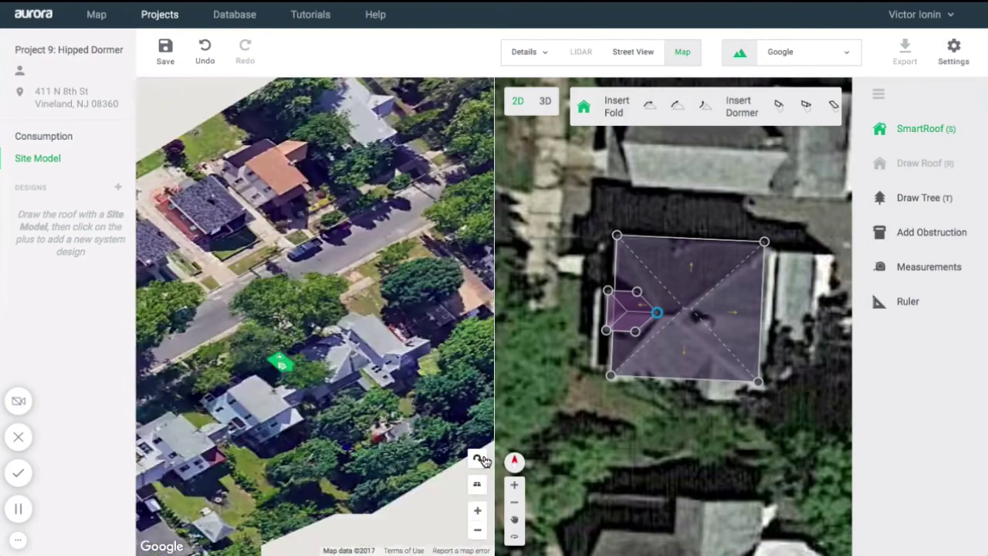
pyautogui.click(482, 459)
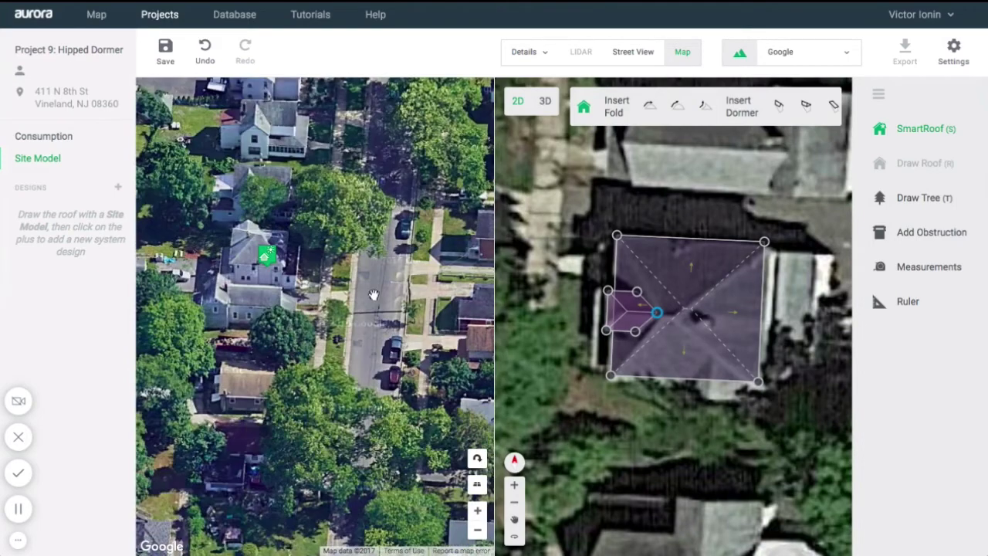
pyautogui.click(475, 458)
pyautogui.click(475, 459)
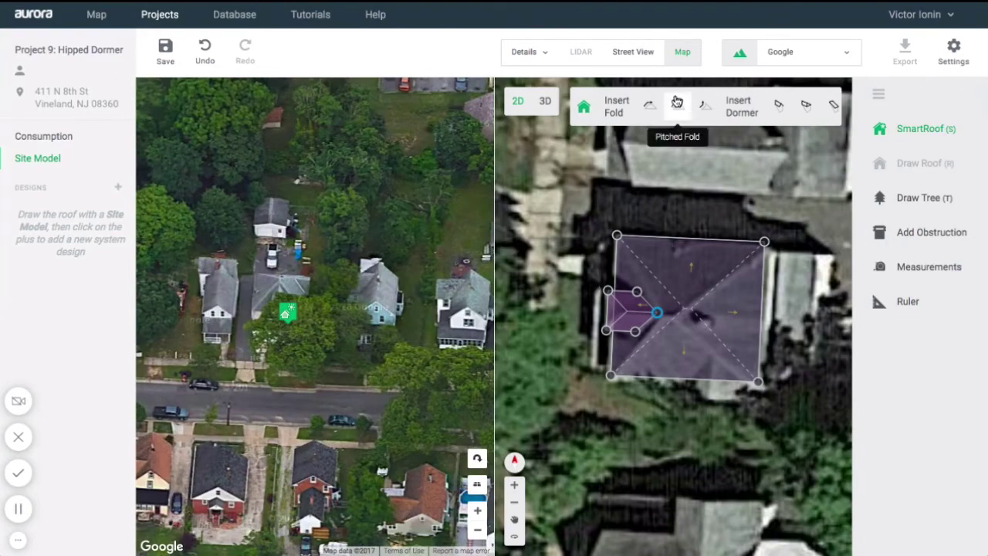
# Save the changes while switching to 3D, hide the map imagery and inspect the hipped dormer up close.
pyautogui.click(545, 103)
pyautogui.click(573, 300)
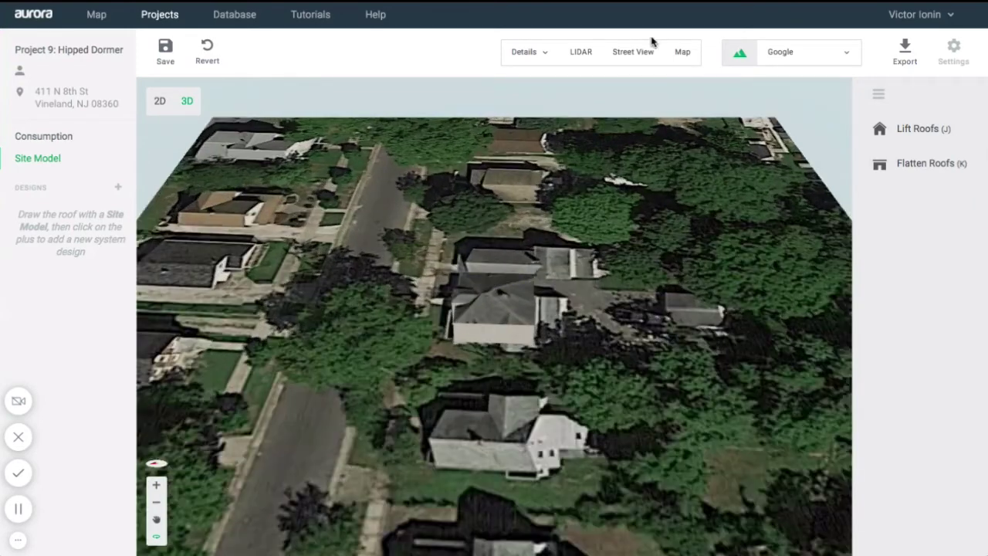
pyautogui.click(738, 54)
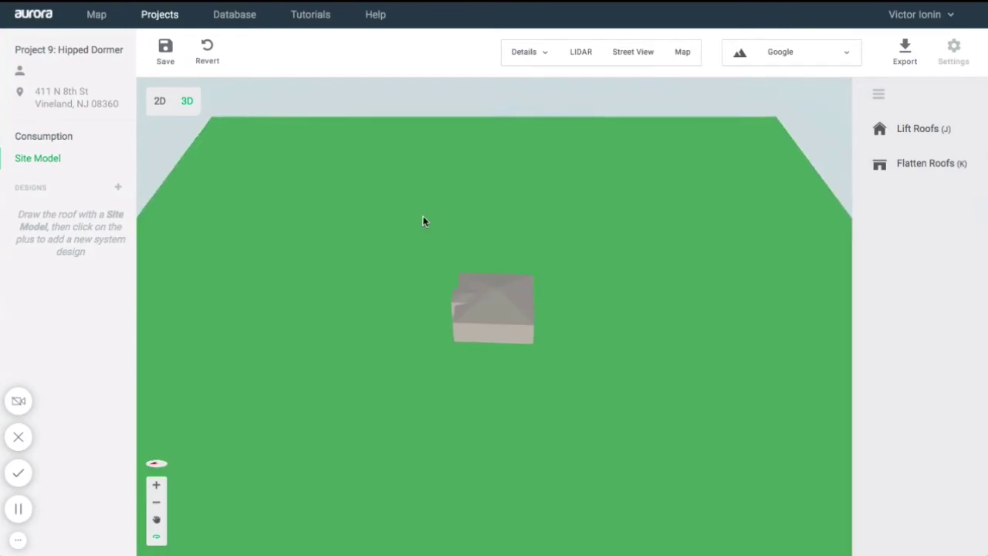
pyautogui.scroll(5, 435, 221)
pyautogui.moveTo(401, 228); pyautogui.dragTo(558, 247)
pyautogui.scroll(3, 566, 253)
pyautogui.moveTo(690, 331); pyautogui.dragTo(658, 431, button='right')
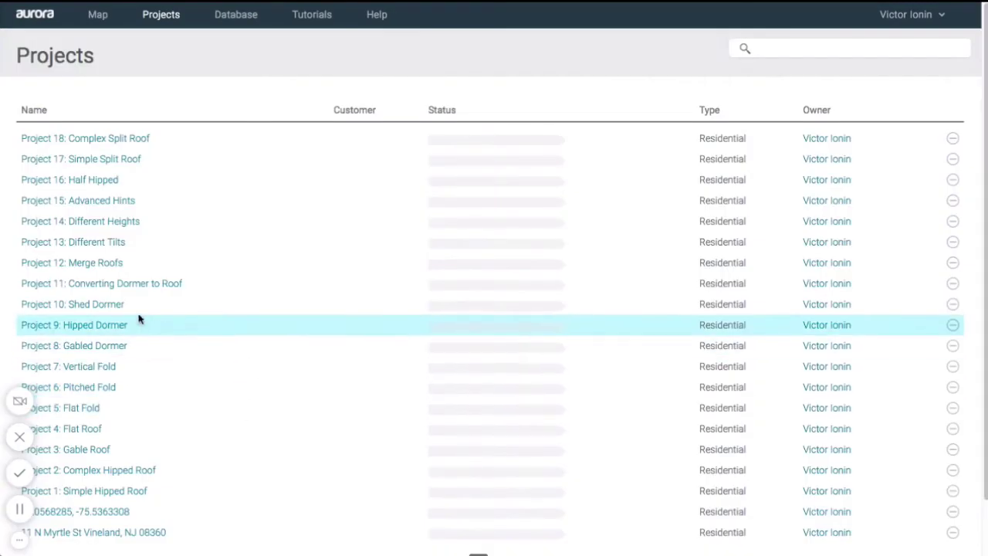
# Open Project 10: Shed Dormer from the project list.
pyautogui.click(108, 307)
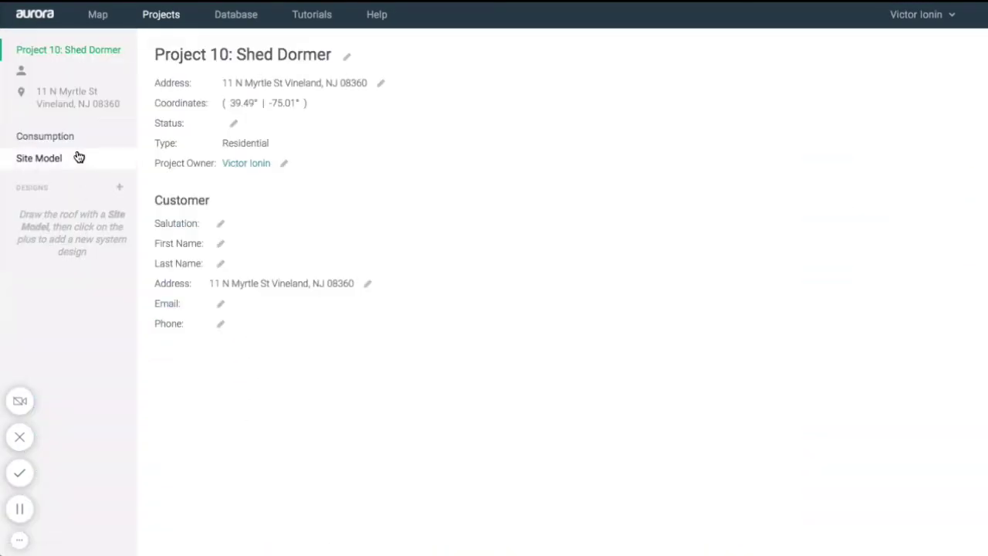
# Open the site model and trace a four-corner SmartRoof around the brown-roofed house just north of the project marker.
pyautogui.click(41, 158)
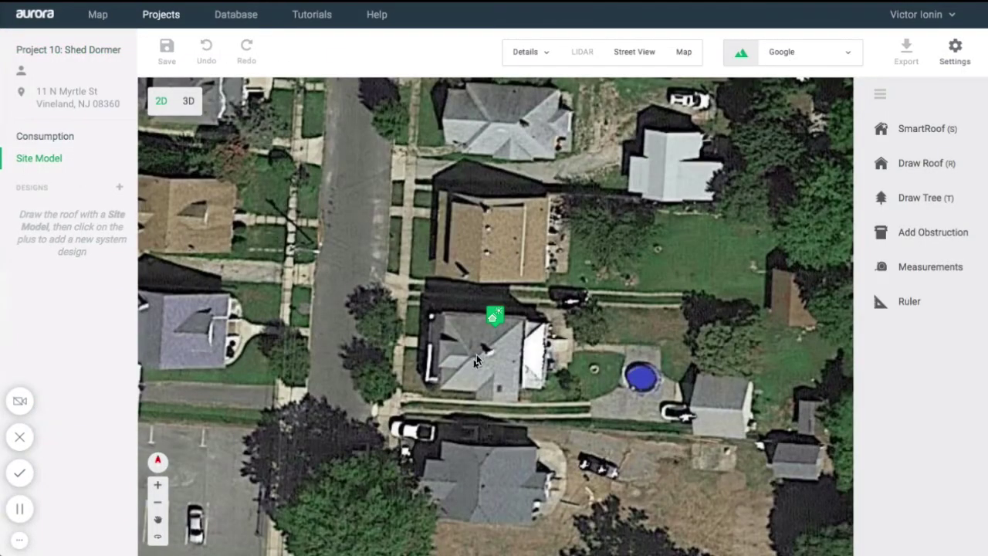
pyautogui.scroll(3, 476, 227)
pyautogui.moveTo(476, 228); pyautogui.dragTo(479, 260)
pyautogui.scroll(1, 479, 260)
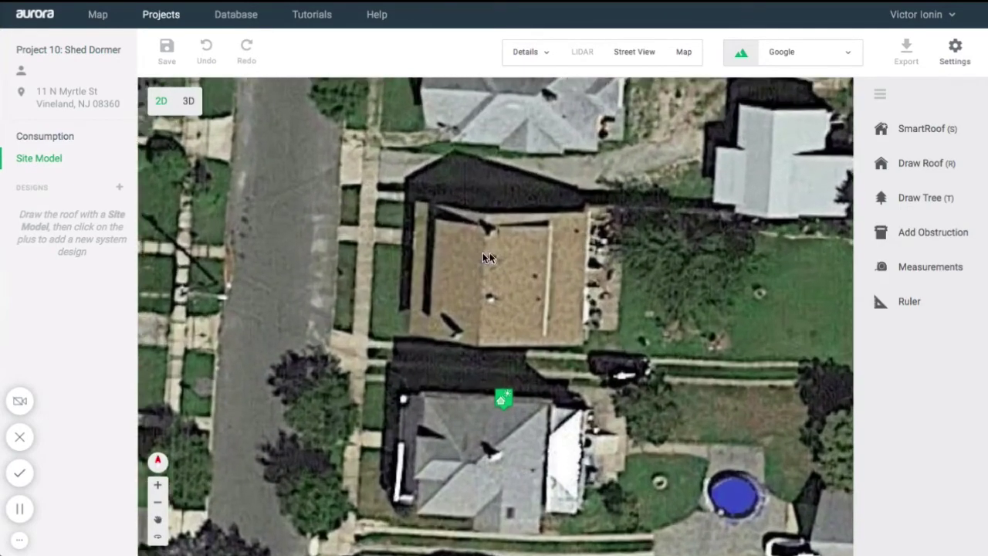
pyautogui.click(945, 131)
pyautogui.click(413, 206)
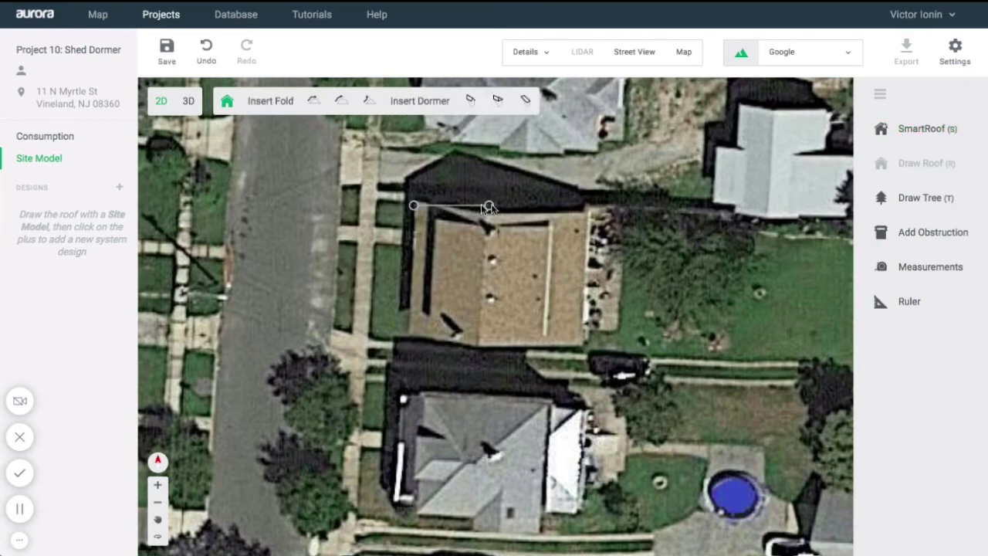
pyautogui.click(587, 211)
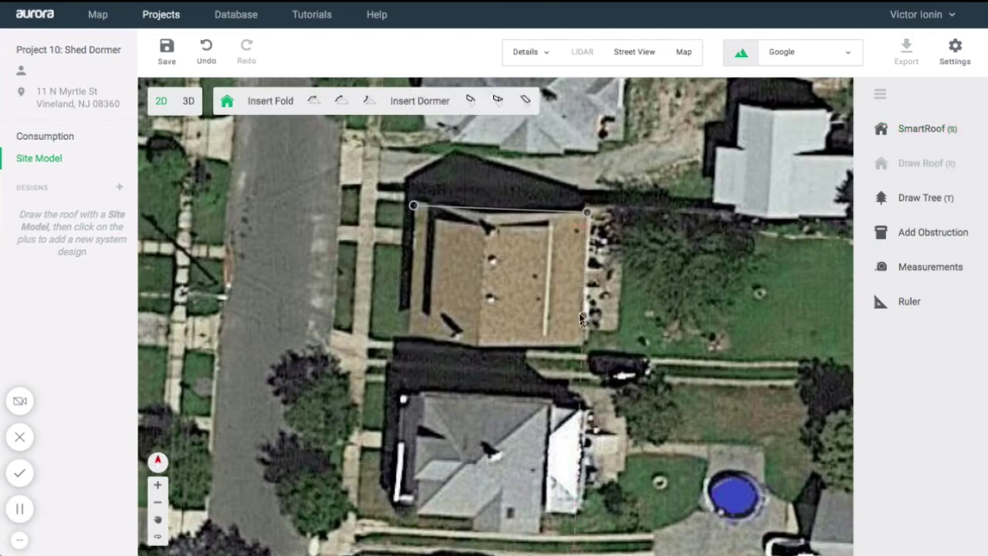
pyautogui.click(580, 342)
pyautogui.click(409, 337)
pyautogui.click(414, 206)
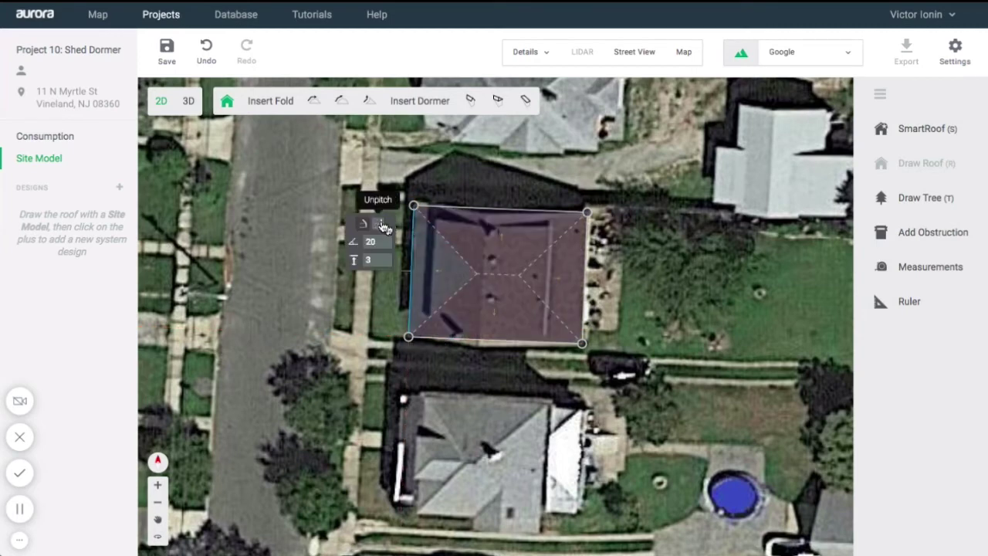
# Make the roof a gable with a north-south ridge by unpitching its north and south edges, keeping the west edge pitched.
pyautogui.click(384, 225)
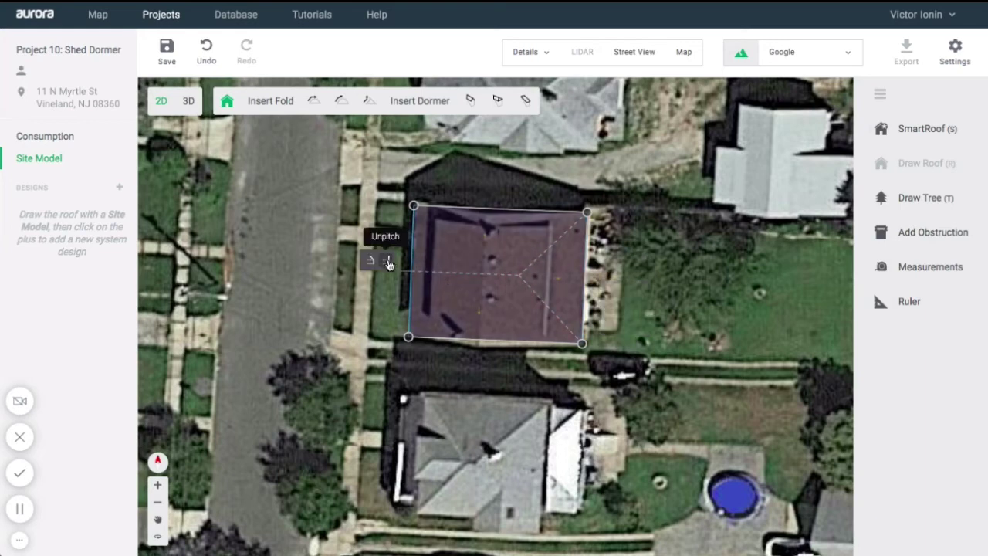
pyautogui.click(378, 264)
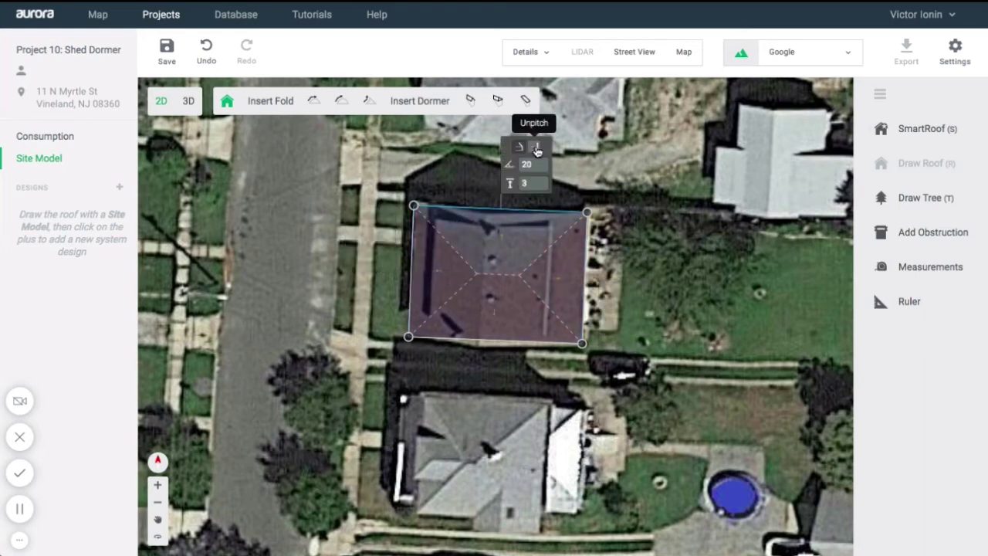
pyautogui.click(539, 148)
pyautogui.click(483, 362)
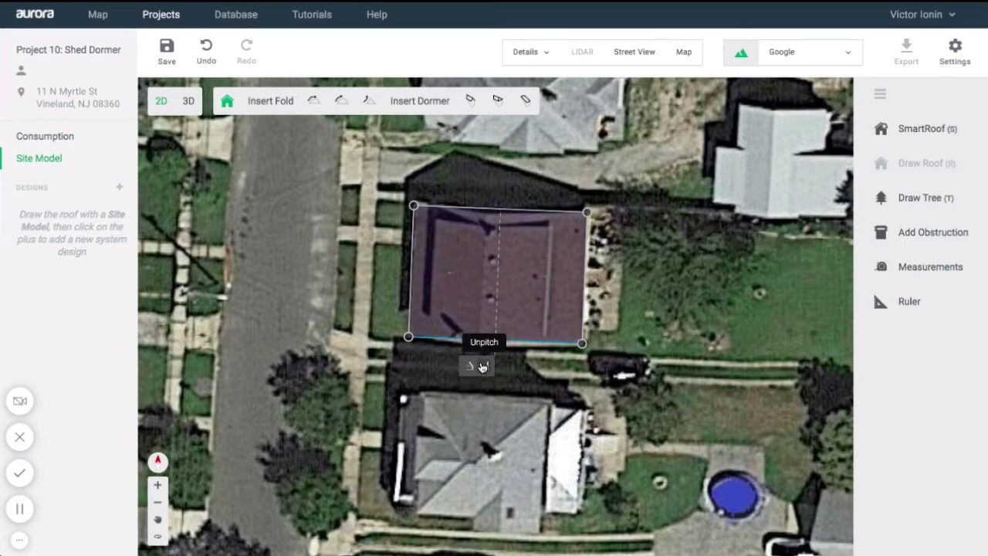
# Examine the house in the oblique aerial map, rotated to face it from the opposite side.
pyautogui.click(687, 56)
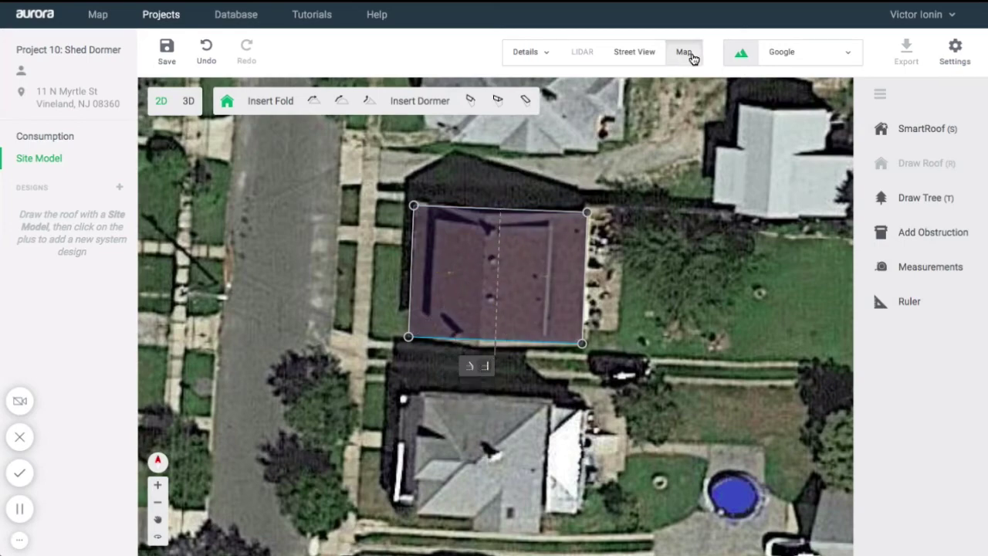
pyautogui.moveTo(365, 291); pyautogui.dragTo(382, 328)
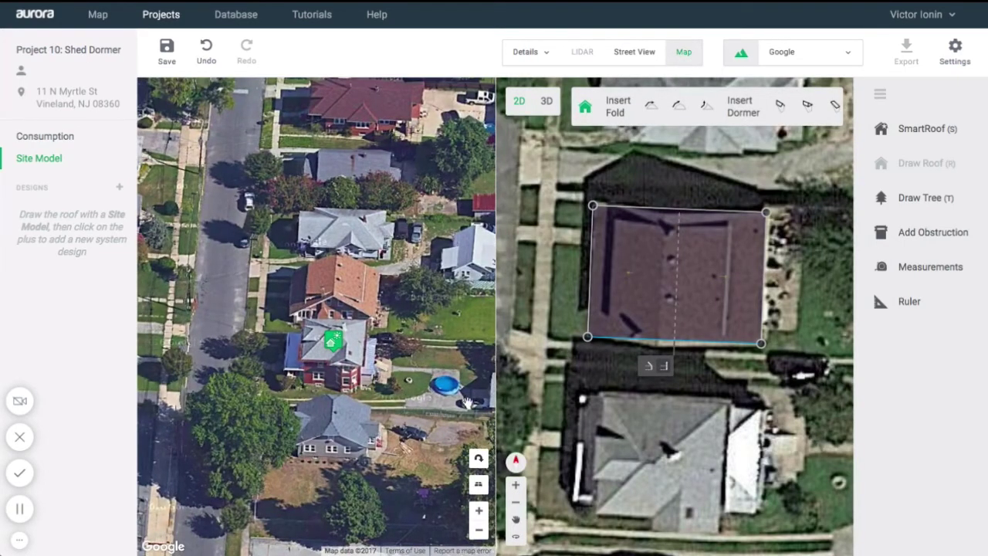
pyautogui.click(478, 461)
pyautogui.click(479, 460)
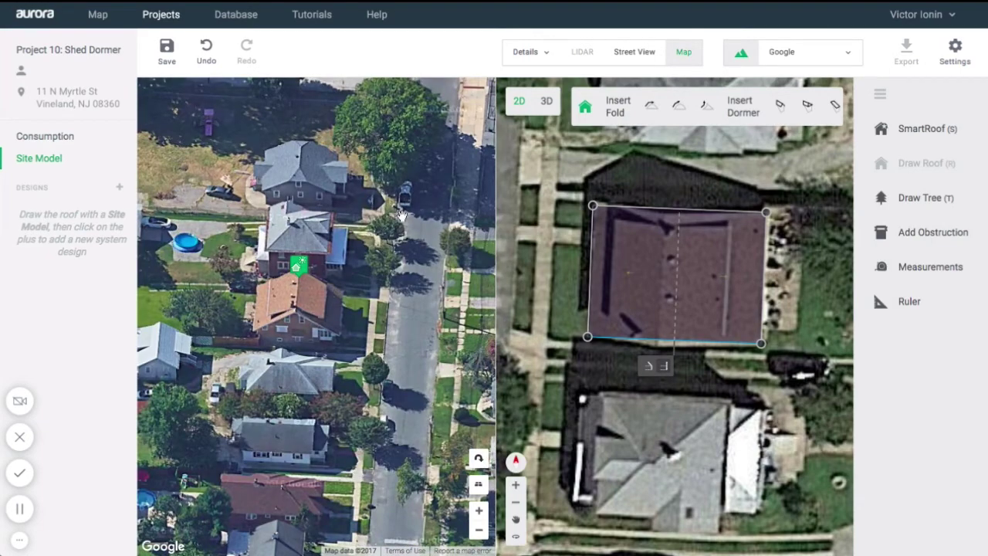
# Examine the front of the brown-roofed house and its dormer in Street View, closing the view when done.
pyautogui.click(634, 54)
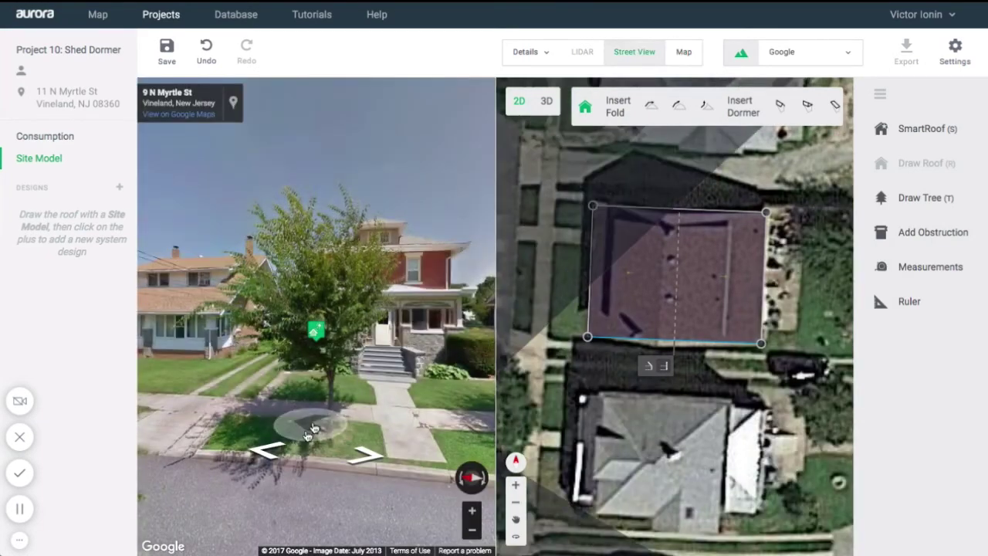
pyautogui.click(266, 451)
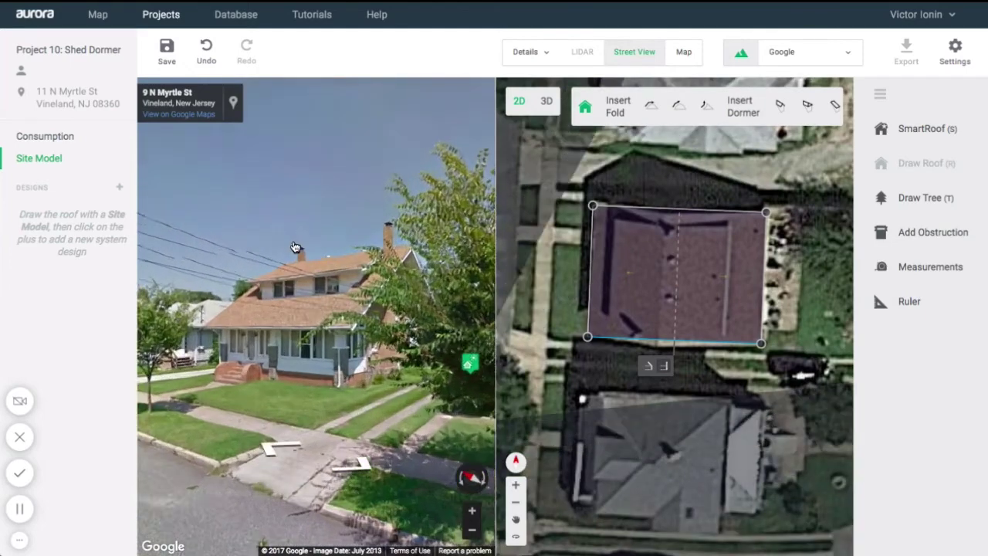
pyautogui.click(295, 248)
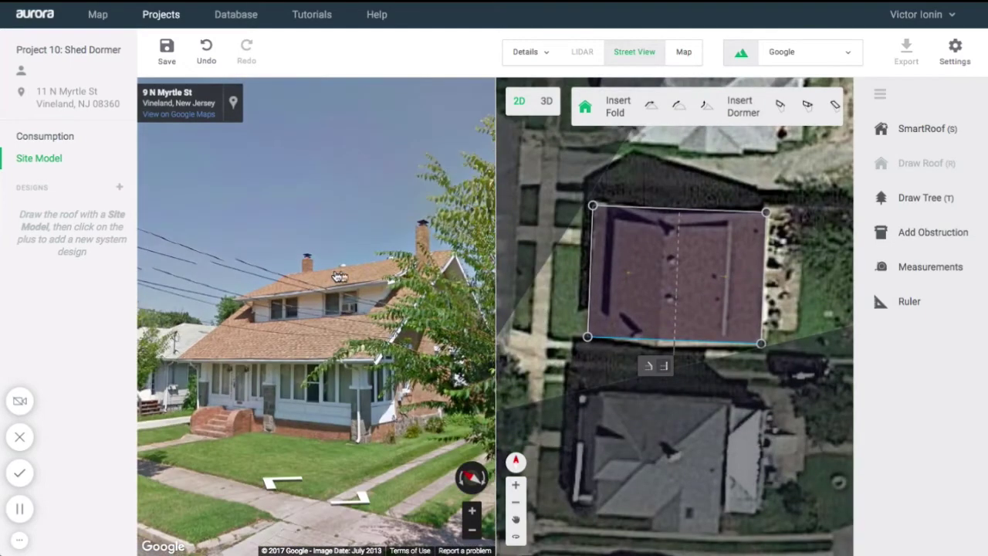
pyautogui.scroll(2, 630, 247)
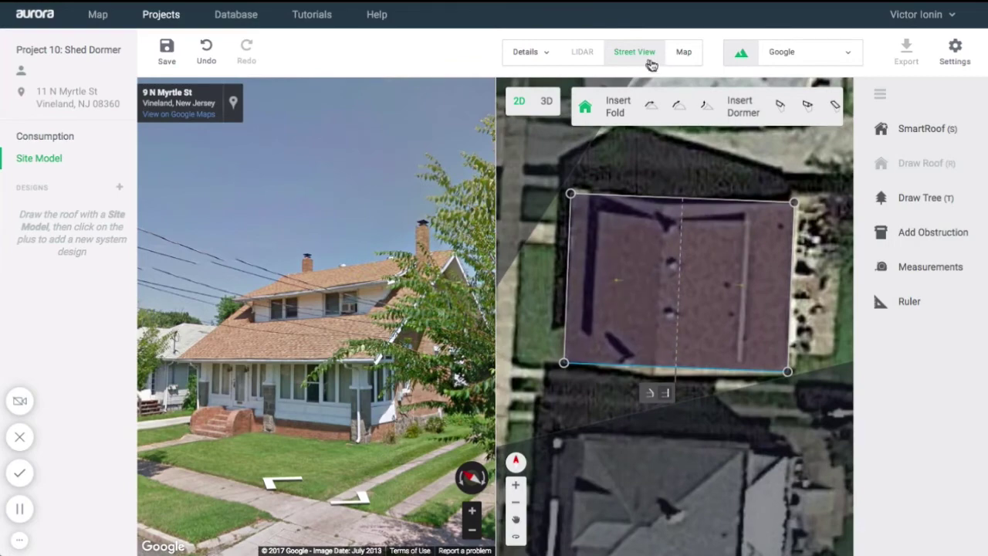
pyautogui.click(640, 61)
# Insert a shed dormer on the west roof slope, enlarge it to match the imagery, and shift it toward the ridge.
pyautogui.scroll(1, 468, 164)
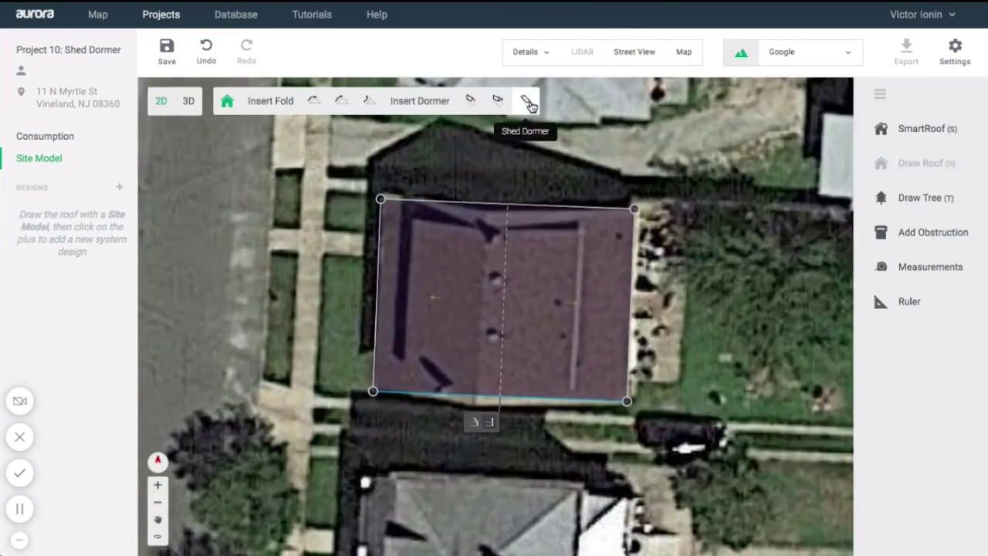
pyautogui.click(530, 103)
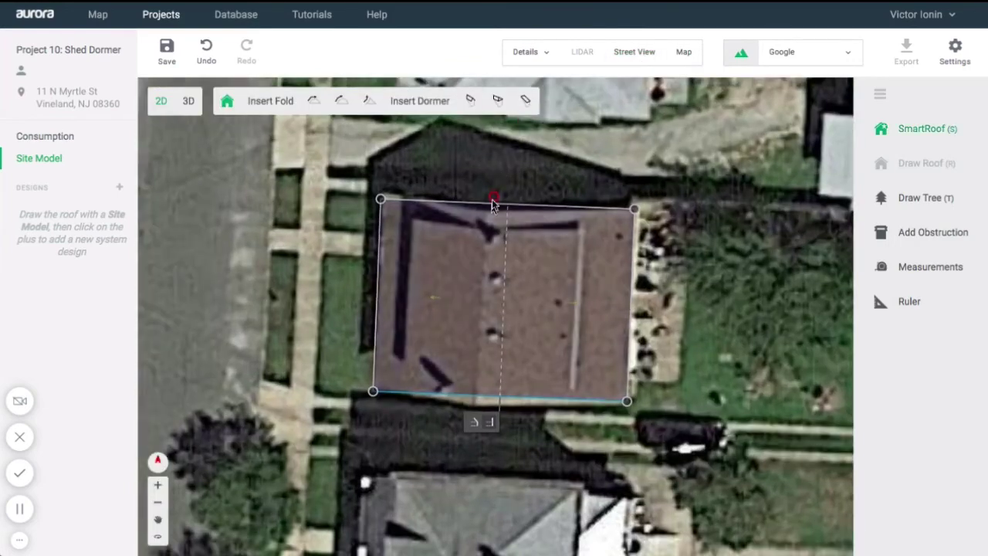
pyautogui.click(492, 297)
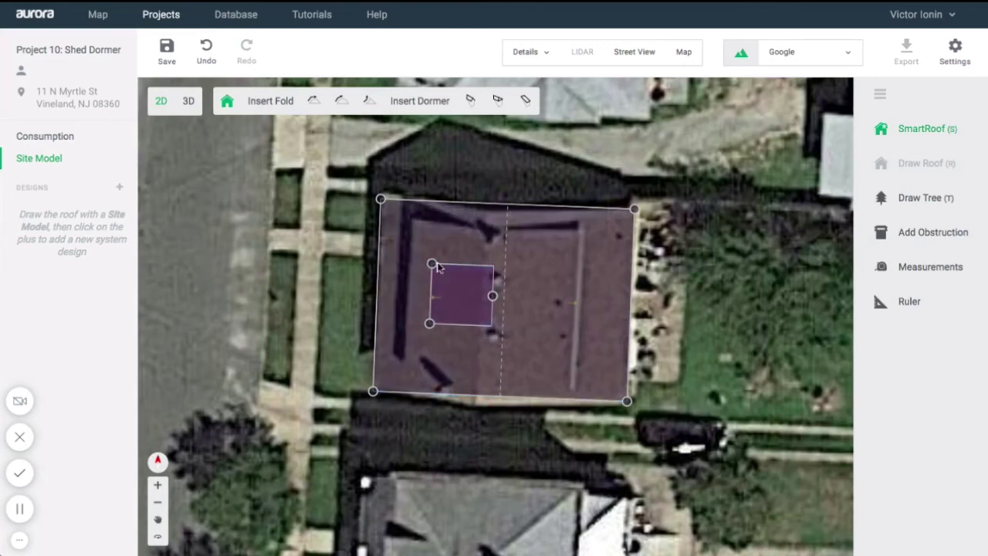
pyautogui.moveTo(432, 266); pyautogui.dragTo(425, 247)
pyautogui.moveTo(420, 235); pyautogui.dragTo(418, 227)
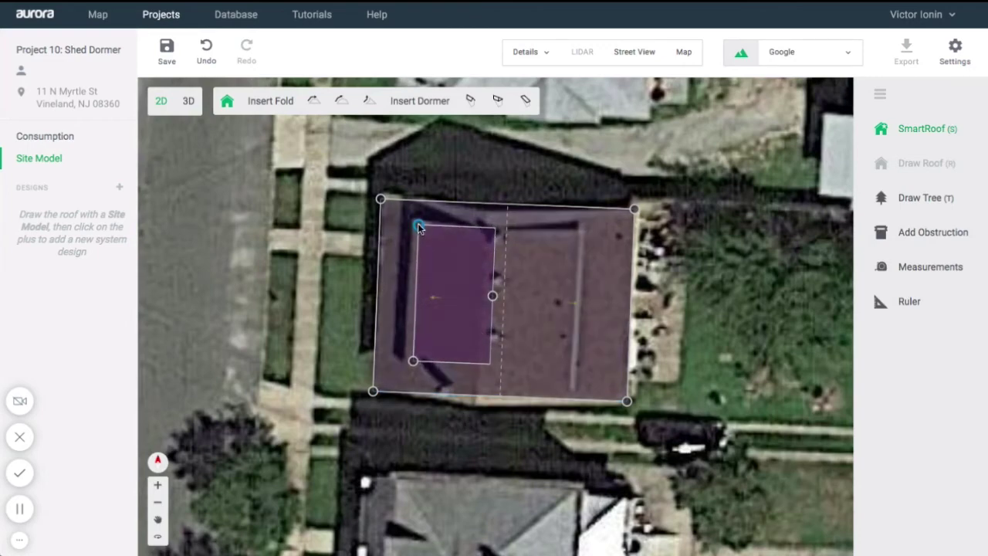
pyautogui.moveTo(454, 265); pyautogui.dragTo(469, 278)
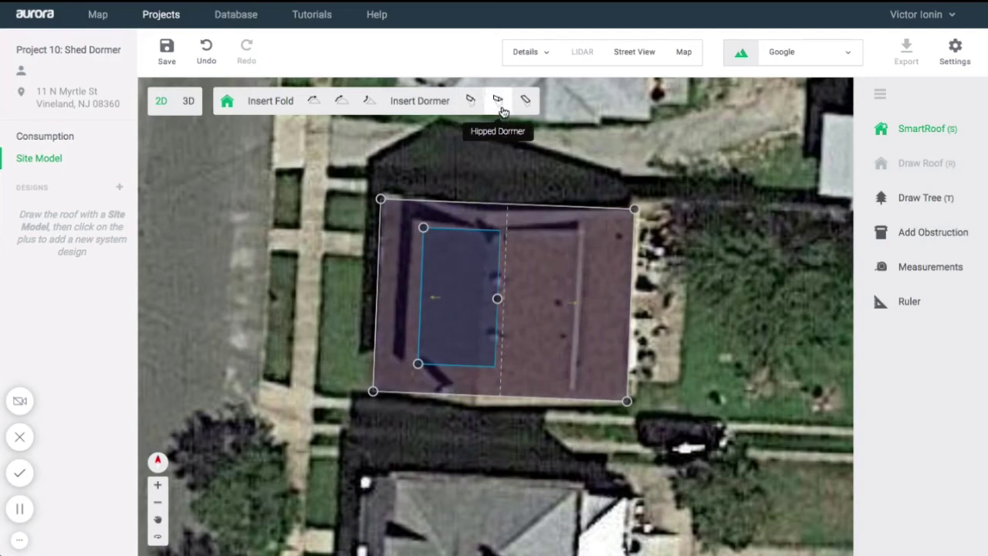
# Insert a second shed dormer on the east roof slope and enlarge it to match the dormer in the imagery.
pyautogui.click(524, 100)
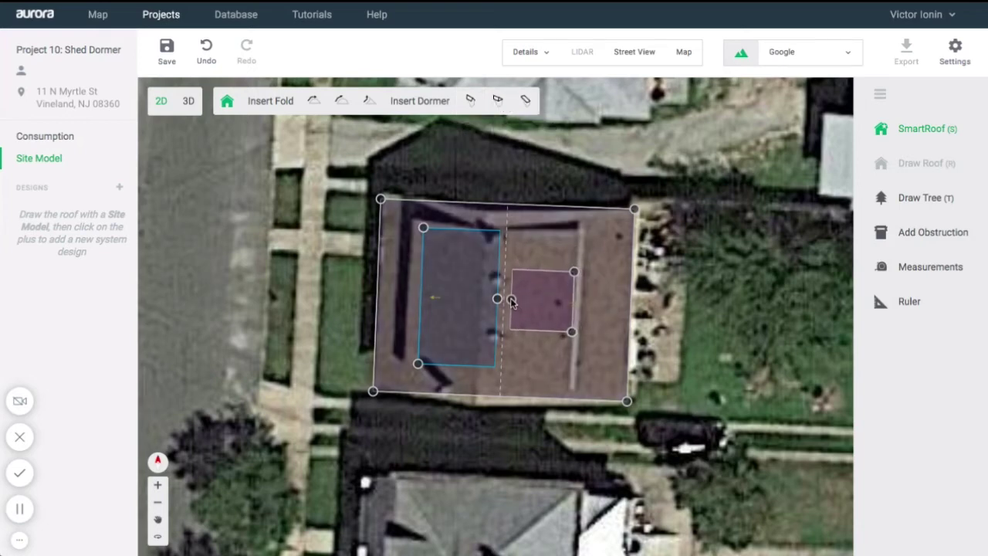
pyautogui.click(511, 301)
pyautogui.moveTo(574, 271); pyautogui.dragTo(585, 236)
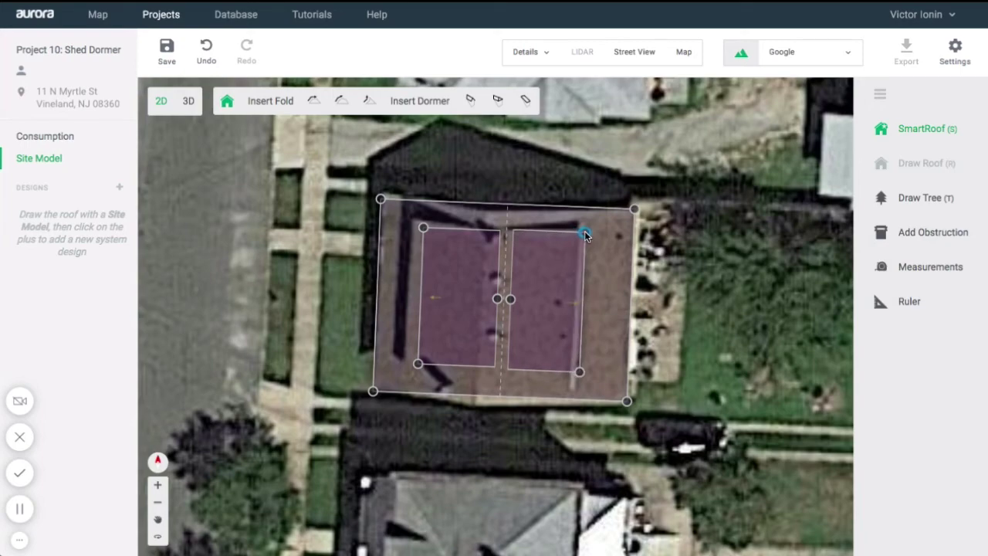
# Save the site model and inspect the roof with its two shed dormers in 3D, toggling the ground imagery.
pyautogui.click(194, 102)
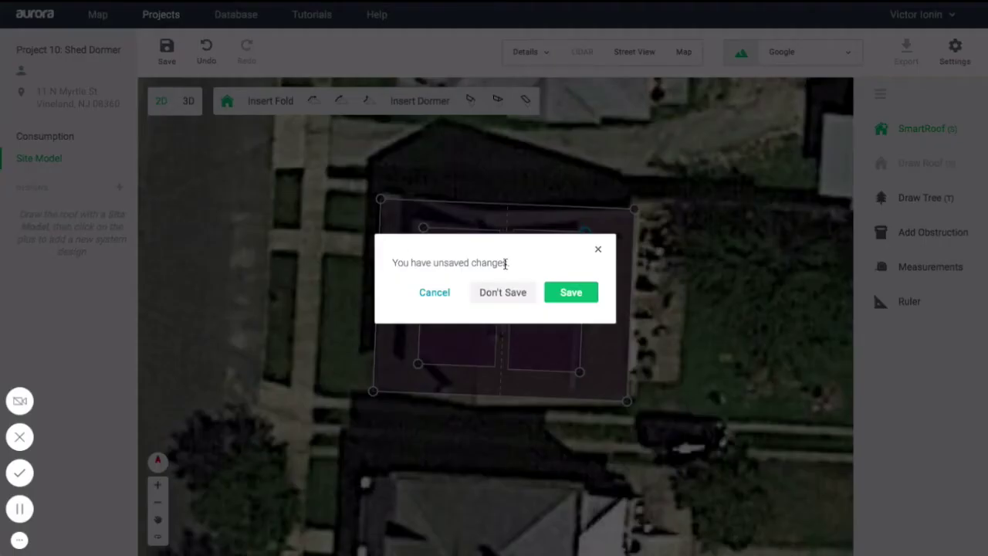
pyautogui.click(564, 293)
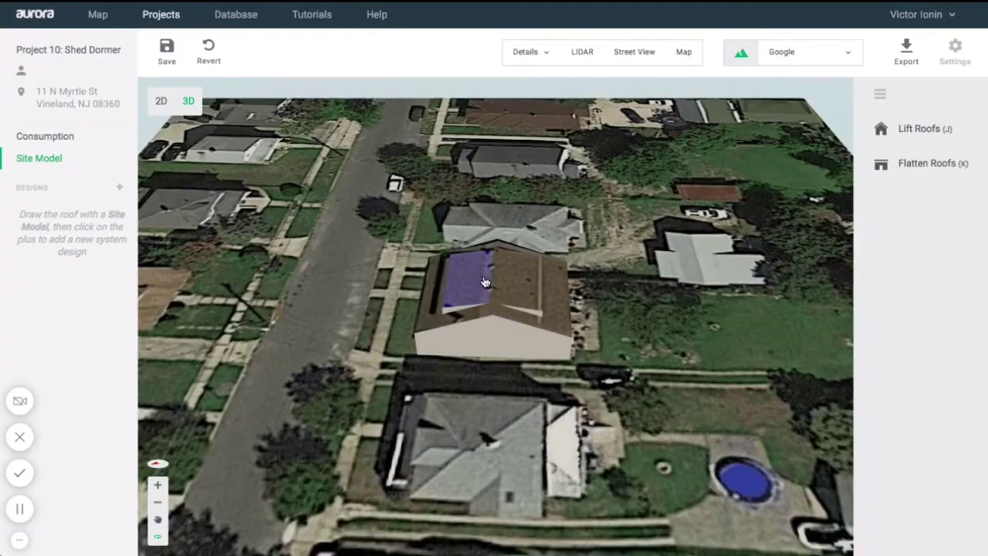
pyautogui.click(741, 53)
pyautogui.scroll(5, 501, 416)
pyautogui.moveTo(501, 417); pyautogui.dragTo(710, 379)
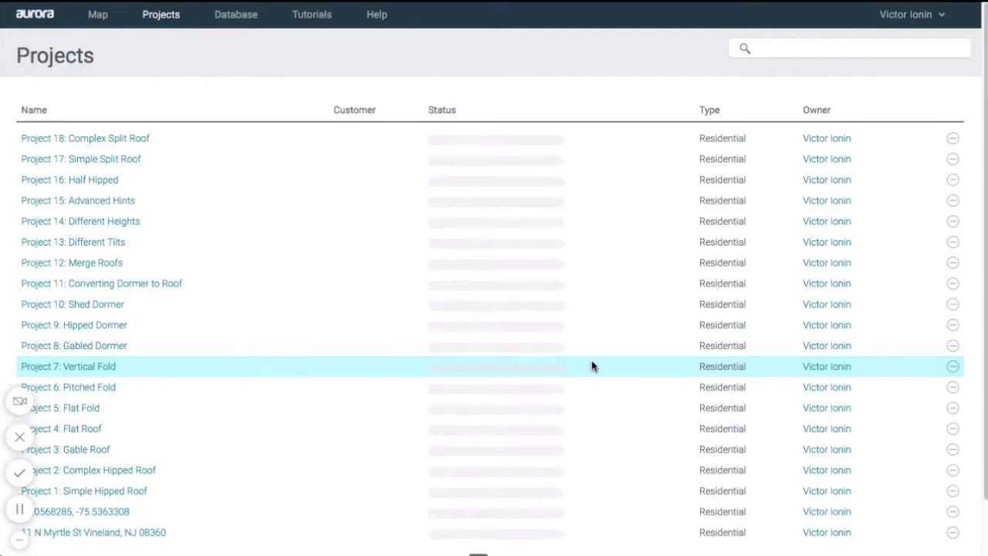
# Open the site model of Project 11: Converting Dormer to Roof and trace a four-corner SmartRoof around the house's main rear section.
pyautogui.click(114, 286)
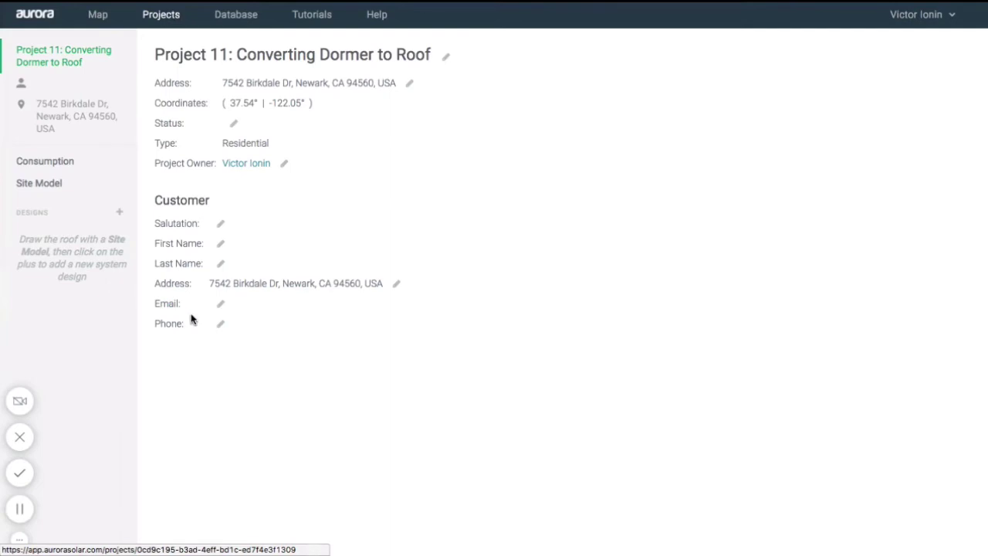
pyautogui.click(59, 184)
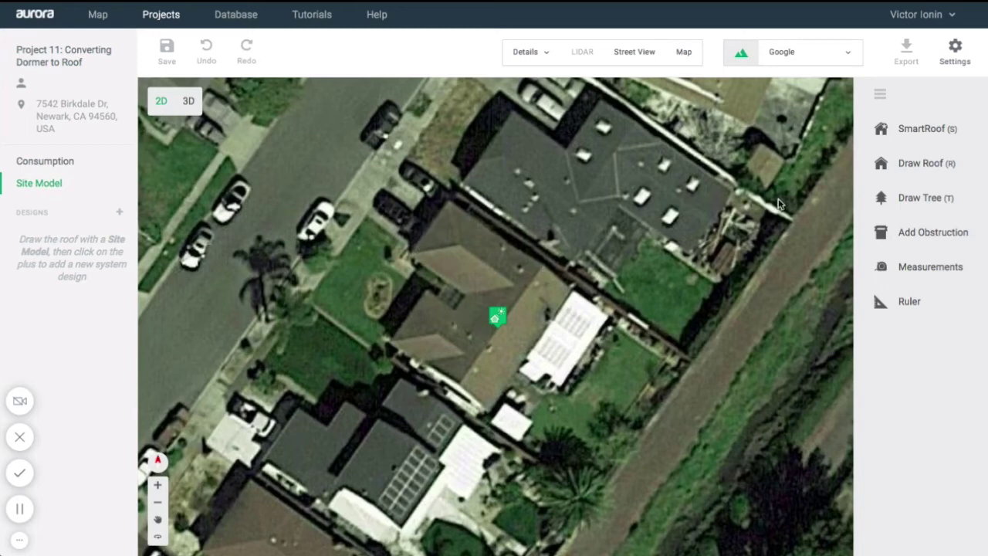
pyautogui.click(902, 142)
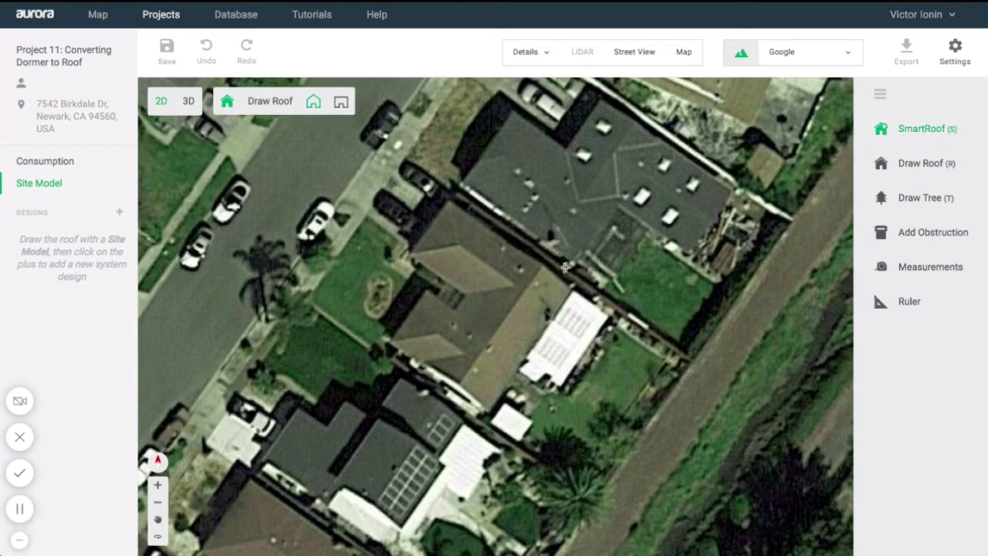
pyautogui.scroll(2, 536, 324)
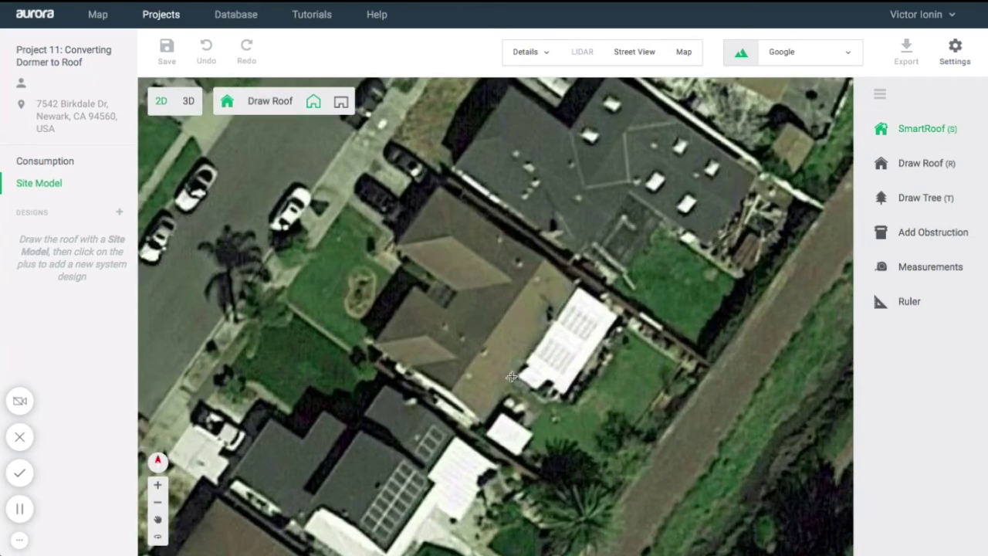
pyautogui.click(484, 422)
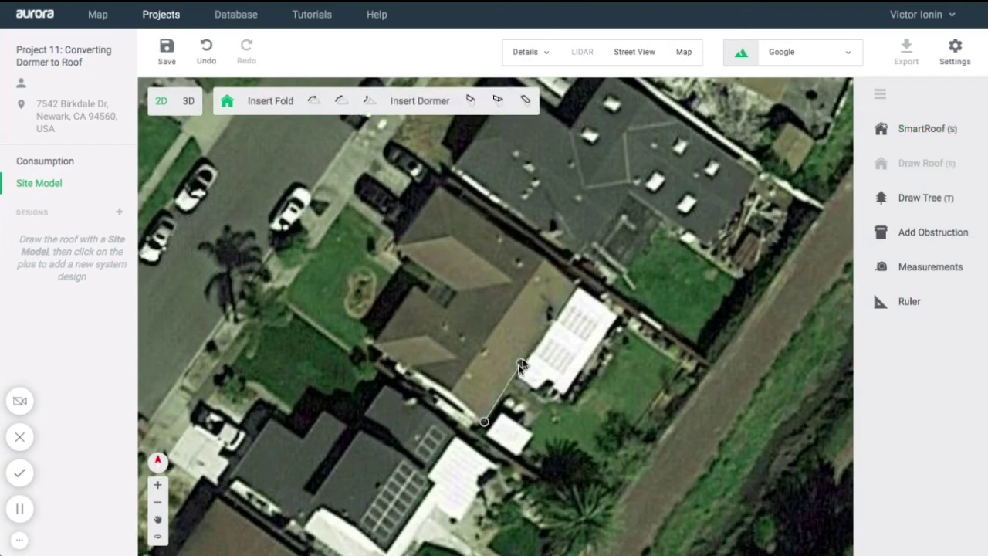
pyautogui.click(576, 287)
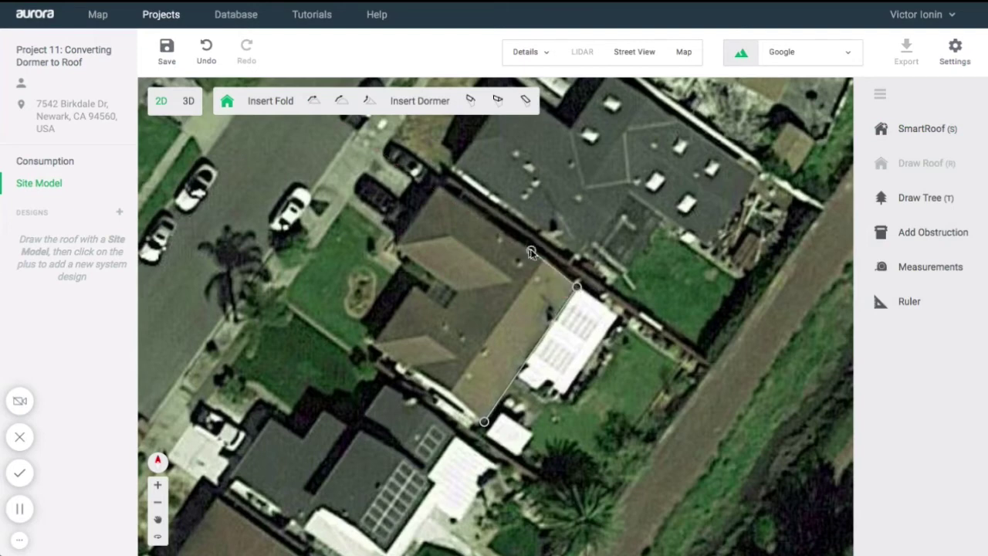
pyautogui.click(495, 231)
pyautogui.click(402, 365)
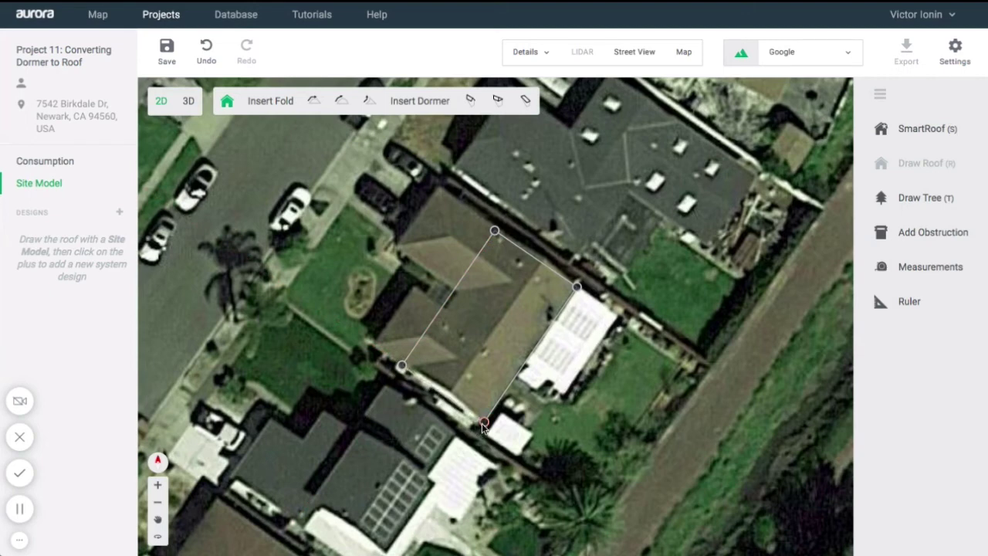
# Turn the main roof into a gable by unpitching its short southwest and northeast end edges.
pyautogui.click(454, 379)
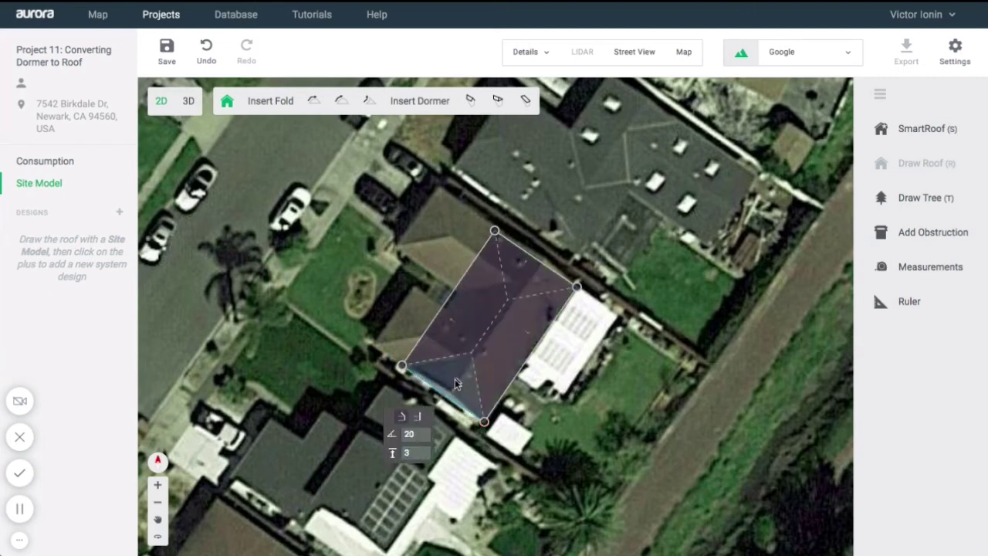
pyautogui.click(420, 424)
pyautogui.click(518, 261)
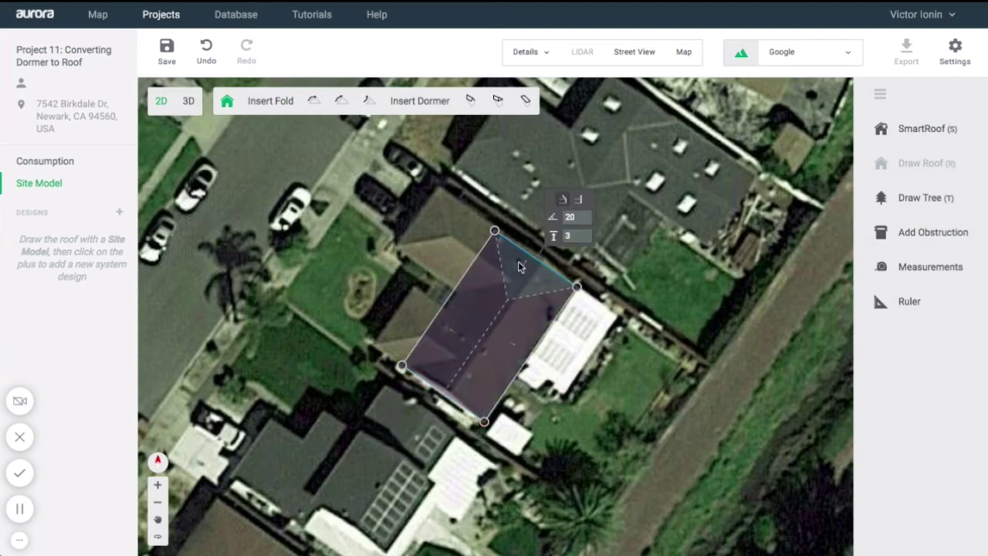
pyautogui.click(569, 209)
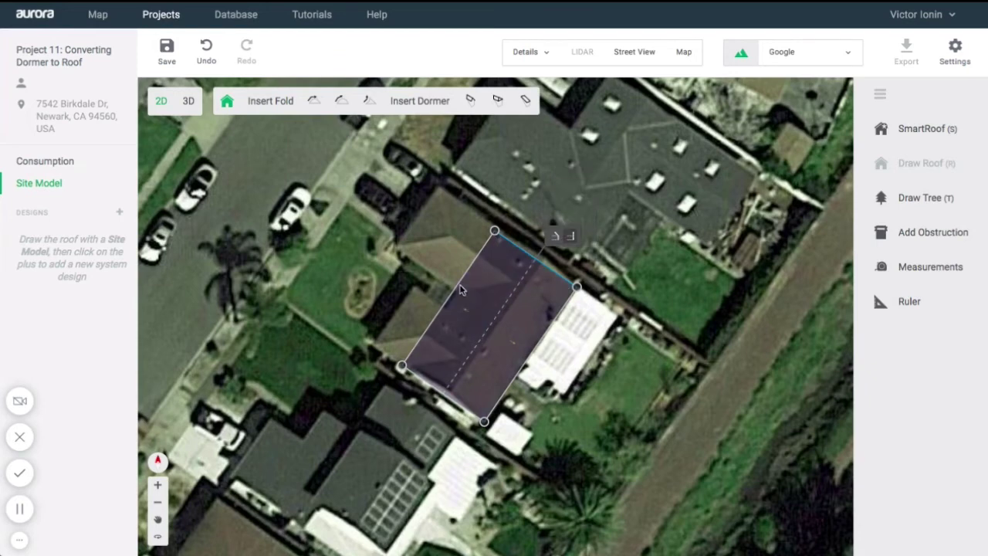
# Align the main roof's northwest eave and insert a hipped dormer near its north corner, stretched to cover the larger front wing.
pyautogui.click(463, 285)
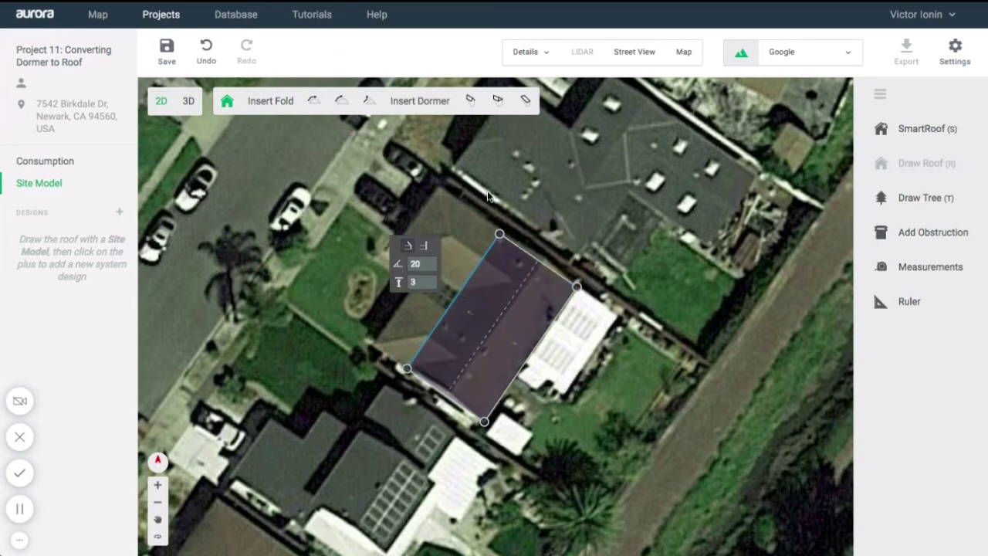
pyautogui.click(496, 111)
pyautogui.click(507, 285)
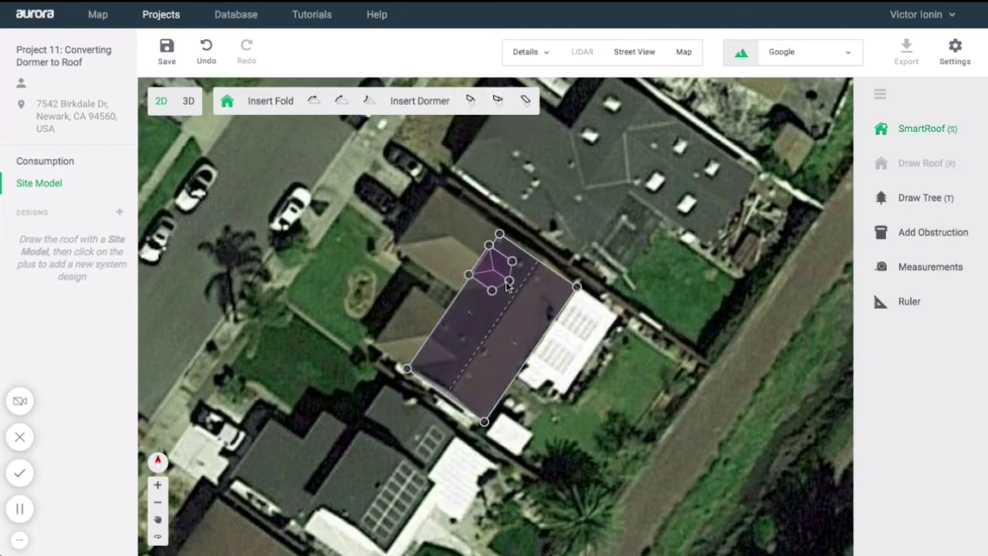
pyautogui.moveTo(486, 247); pyautogui.dragTo(441, 193)
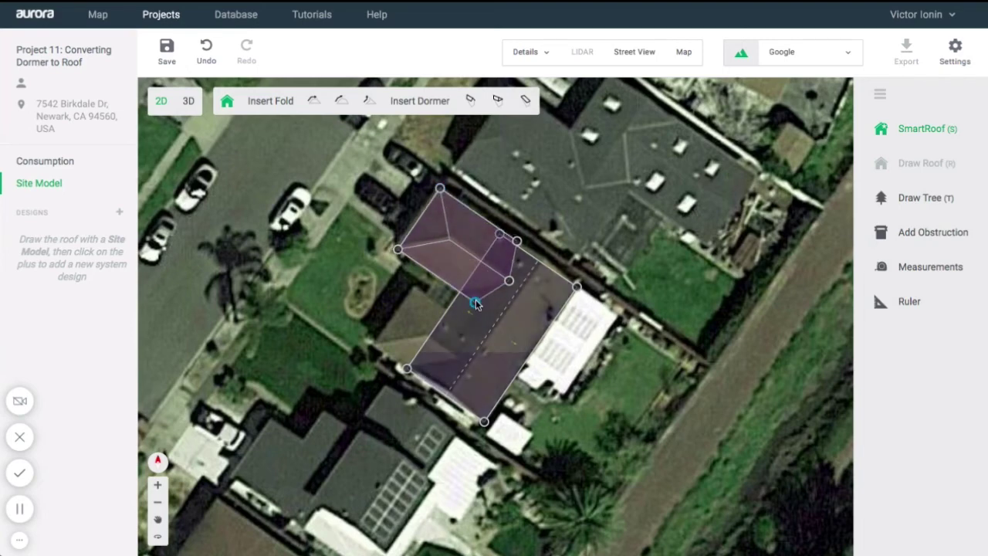
pyautogui.moveTo(468, 297); pyautogui.dragTo(464, 293)
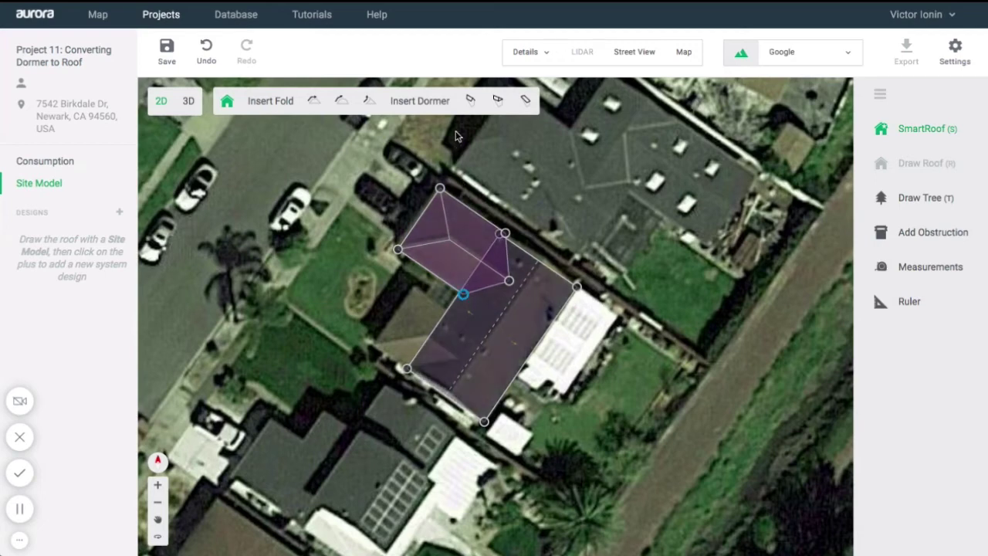
# Insert a second hipped dormer near the west corner of the roof and reshape it to cover the smaller front wing.
pyautogui.click(498, 100)
pyautogui.click(450, 363)
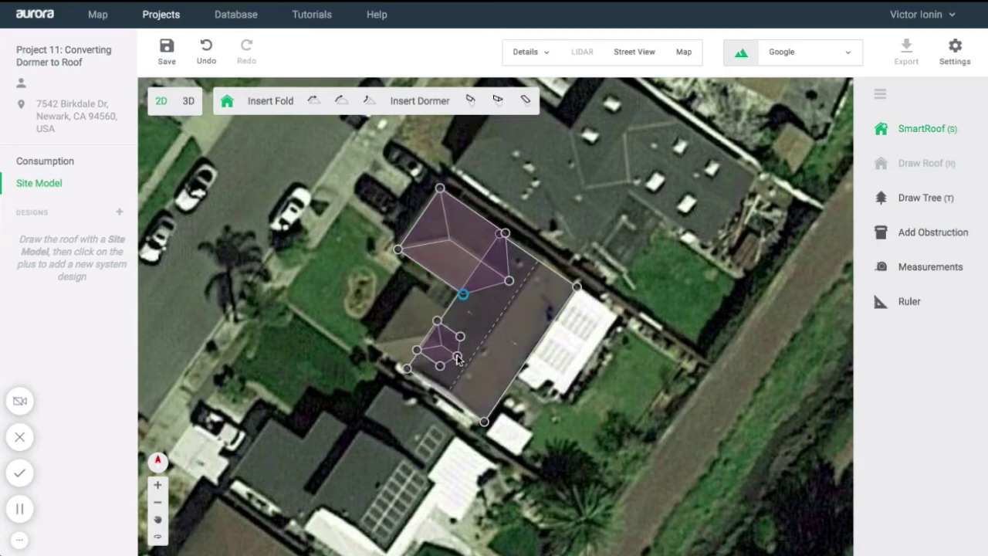
pyautogui.click(455, 358)
pyautogui.moveTo(433, 323); pyautogui.dragTo(416, 289)
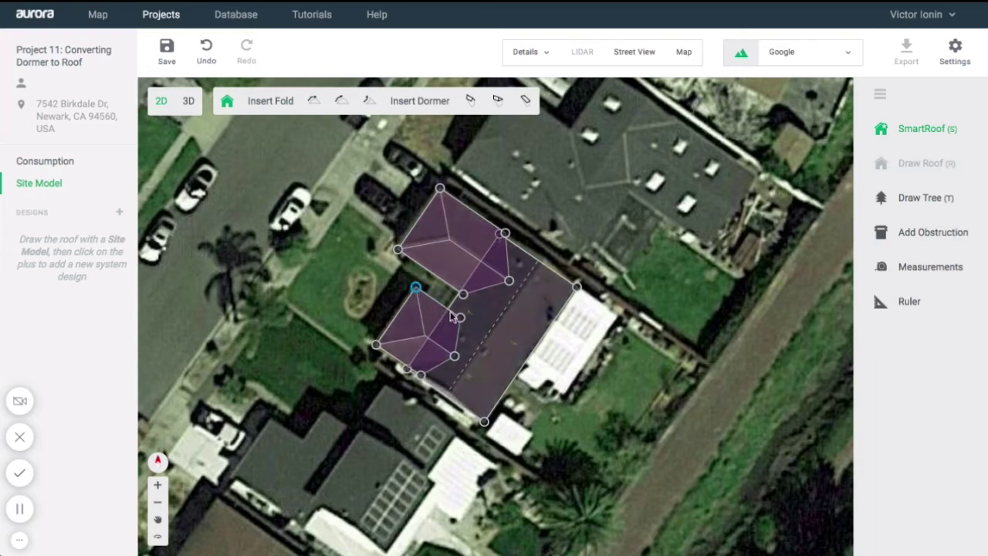
pyautogui.moveTo(460, 318); pyautogui.dragTo(449, 311)
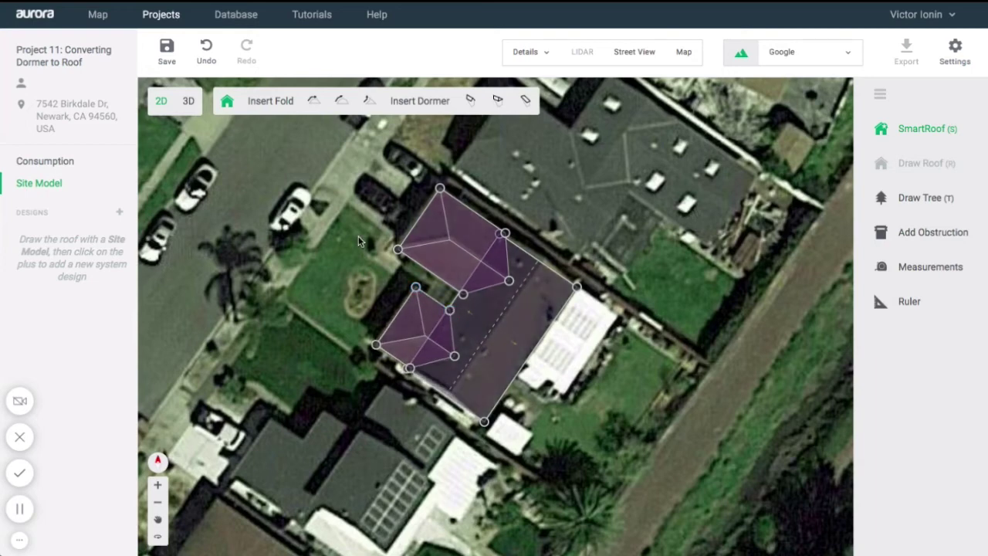
pyautogui.click(605, 355)
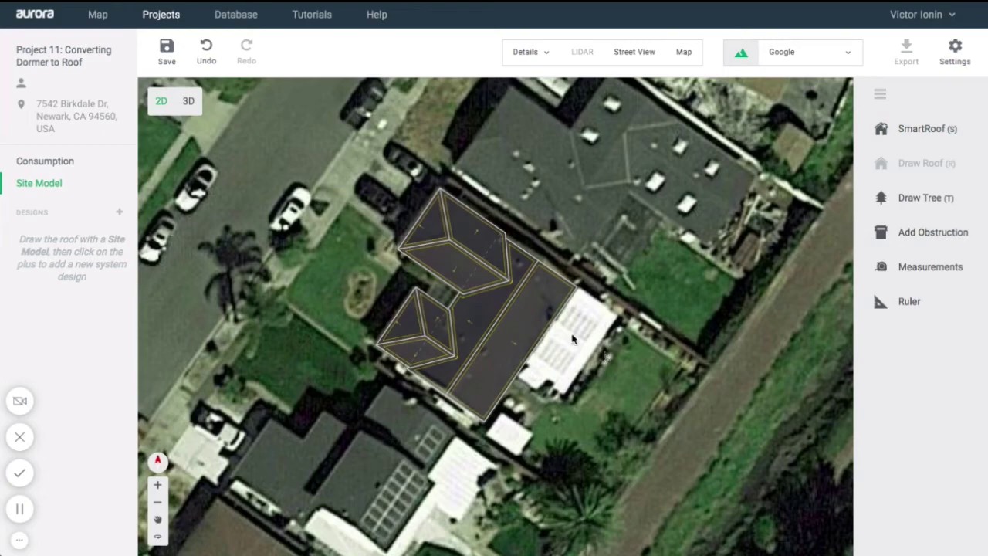
# Inspect the roof and its two hipped dormers in 3D with the ground imagery hidden.
pyautogui.click(188, 101)
pyautogui.click(564, 292)
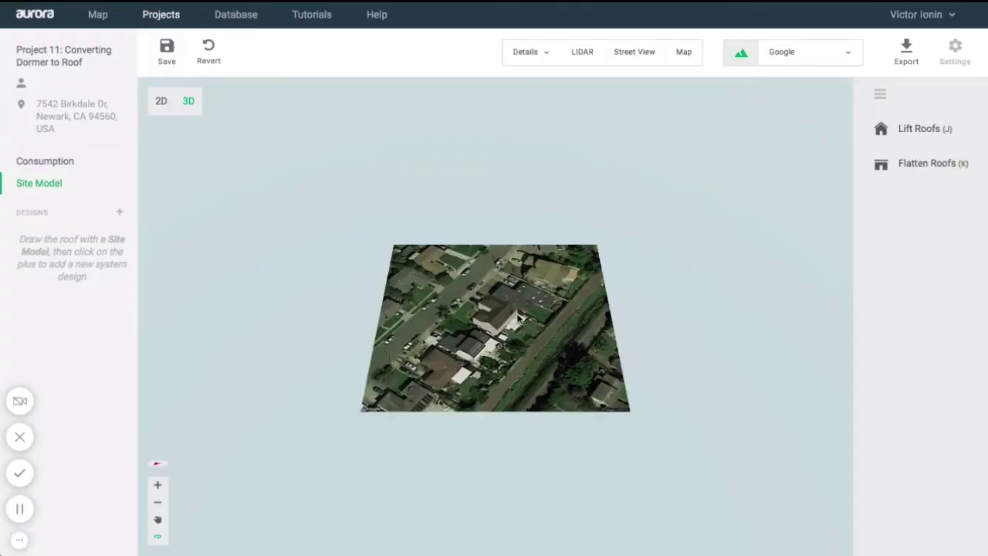
pyautogui.click(741, 55)
pyautogui.scroll(5, 463, 262)
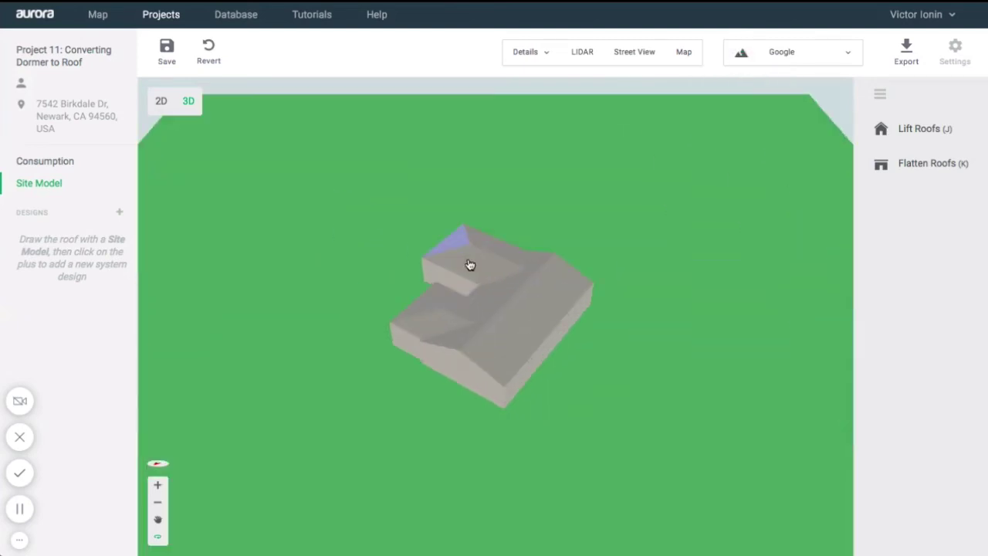
pyautogui.moveTo(403, 287); pyautogui.dragTo(370, 231)
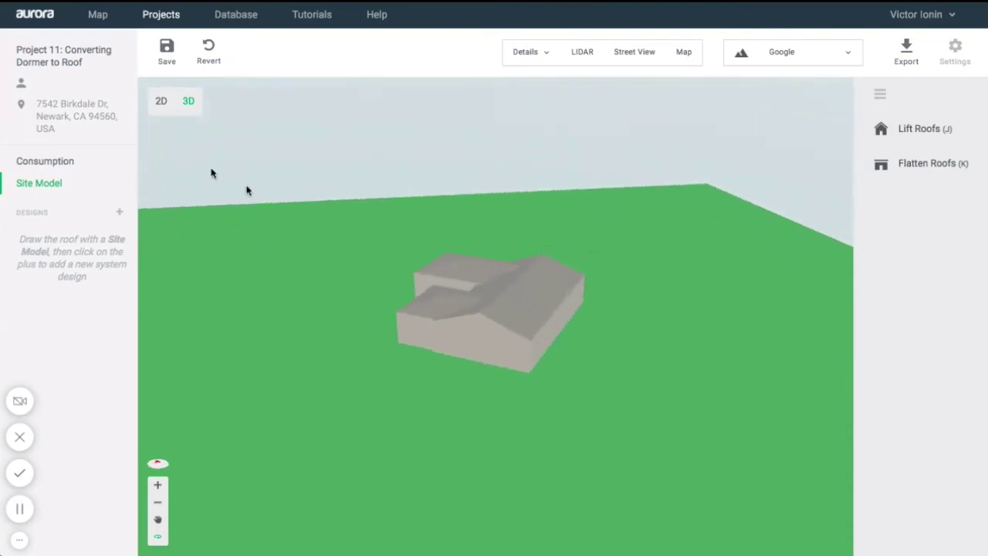
# Return to 2D, reopen the main SmartRoof for editing and convert the larger northern dormer into a separate roof.
pyautogui.click(161, 107)
pyautogui.click(572, 293)
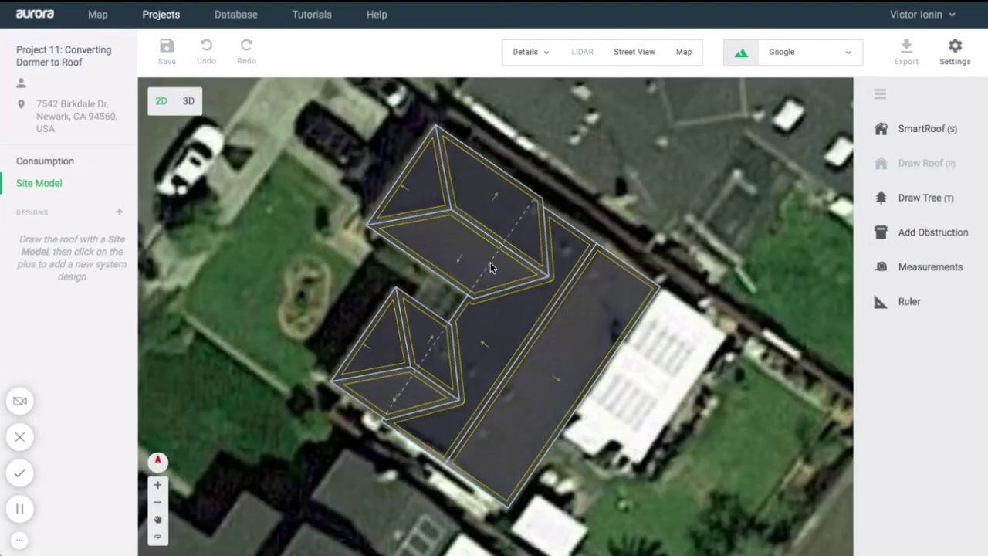
pyautogui.click(523, 286)
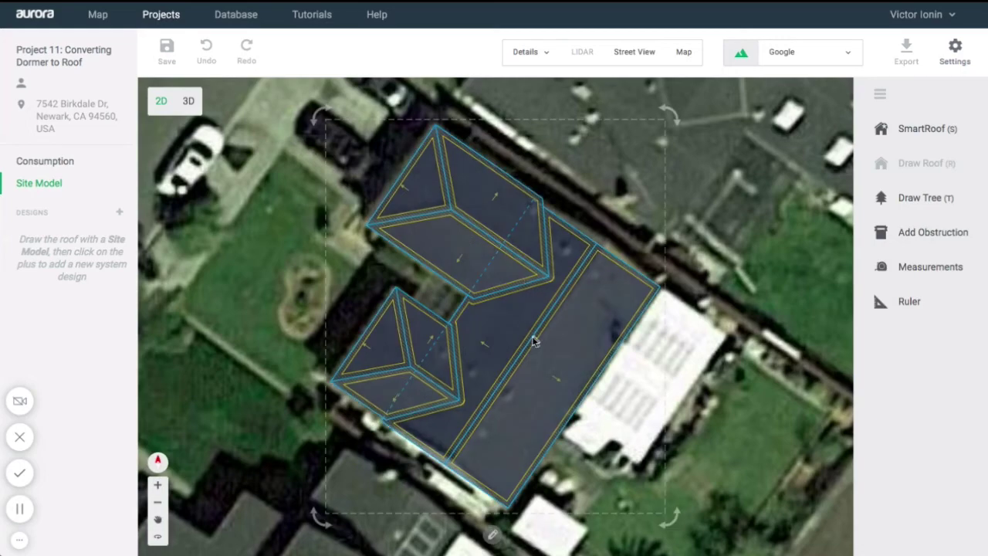
pyautogui.scroll(-2, 532, 342)
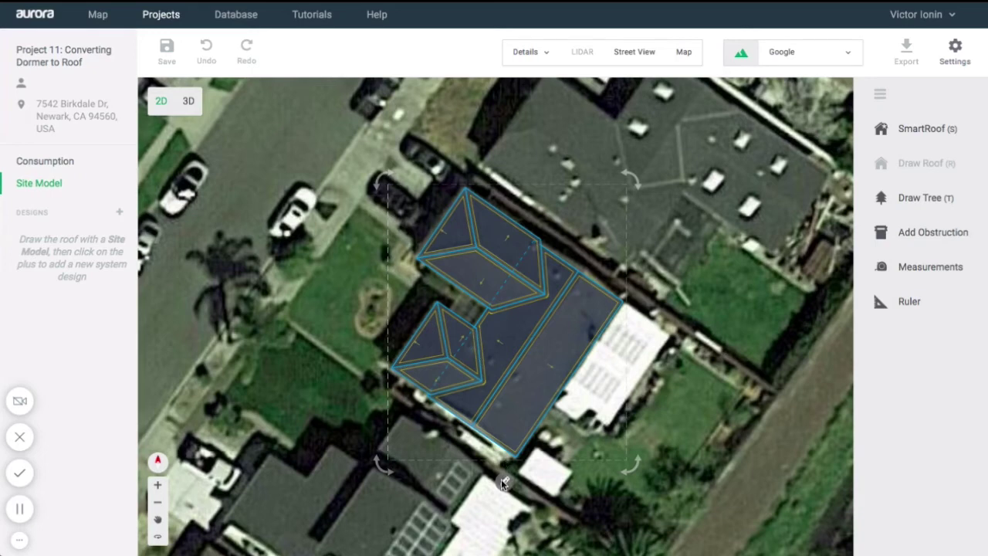
pyautogui.press('s')
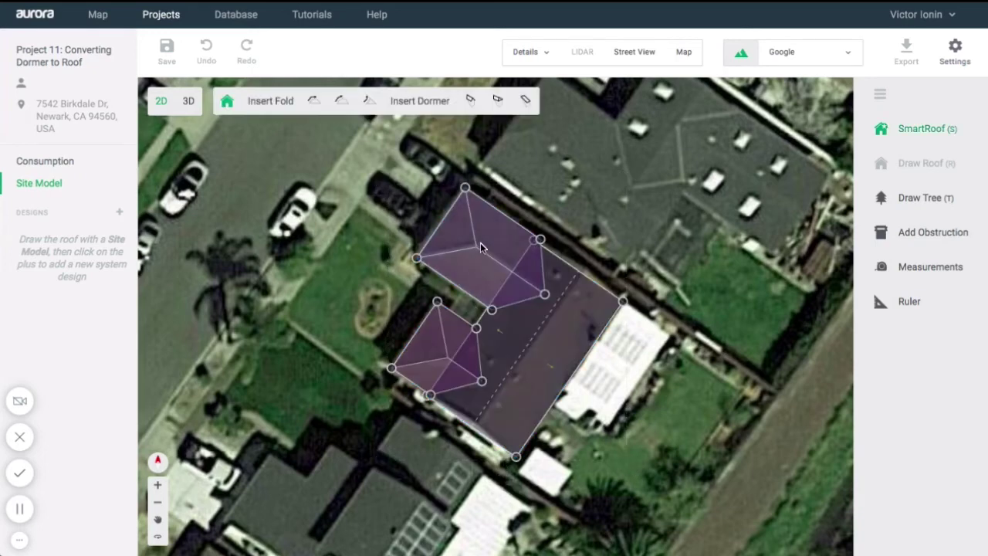
pyautogui.scroll(2, 480, 244)
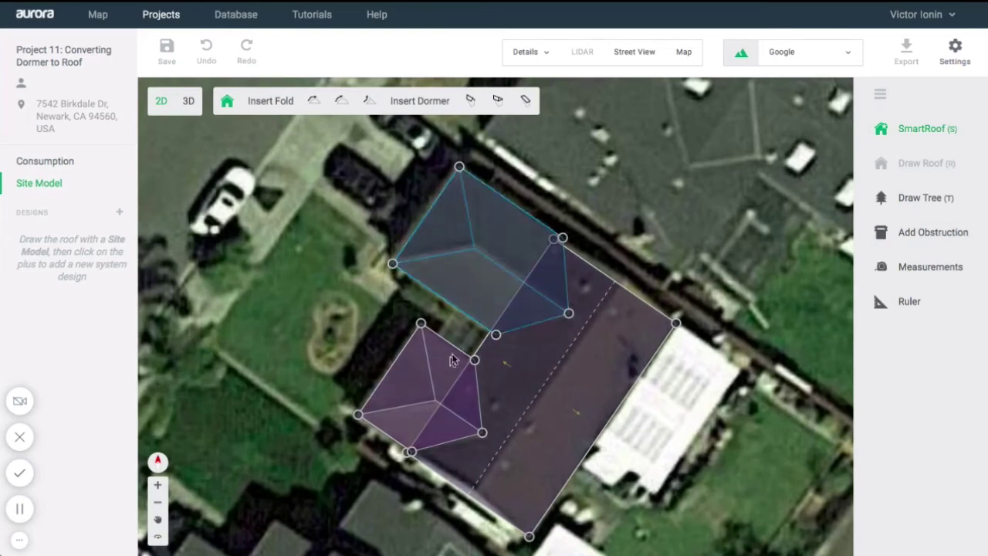
pyautogui.click(443, 374)
pyautogui.click(482, 270)
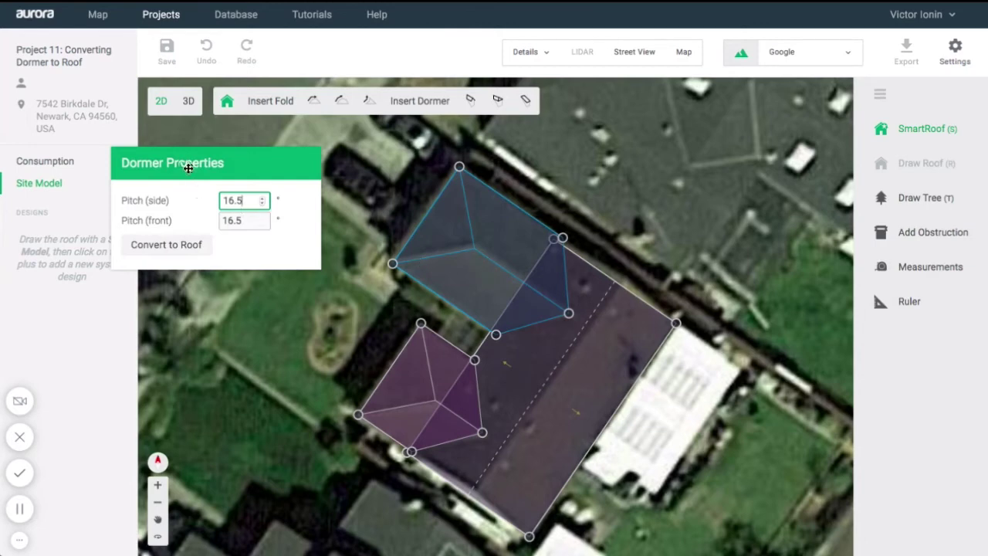
pyautogui.moveTo(186, 168); pyautogui.dragTo(237, 164)
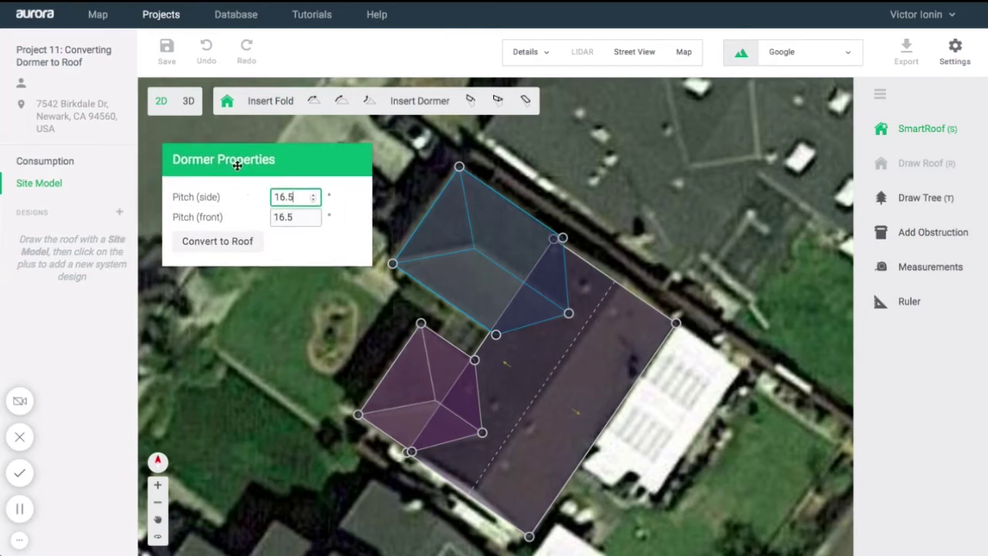
pyautogui.click(223, 242)
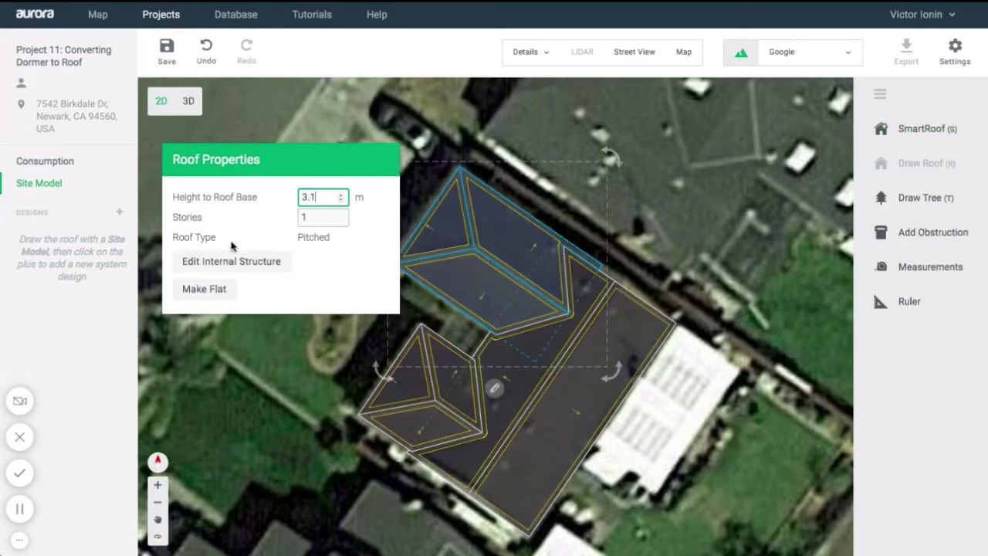
# Show the model in 3D without ground imagery and set the main roof's height to roof base to 4 m.
pyautogui.moveTo(338, 165); pyautogui.dragTo(231, 202)
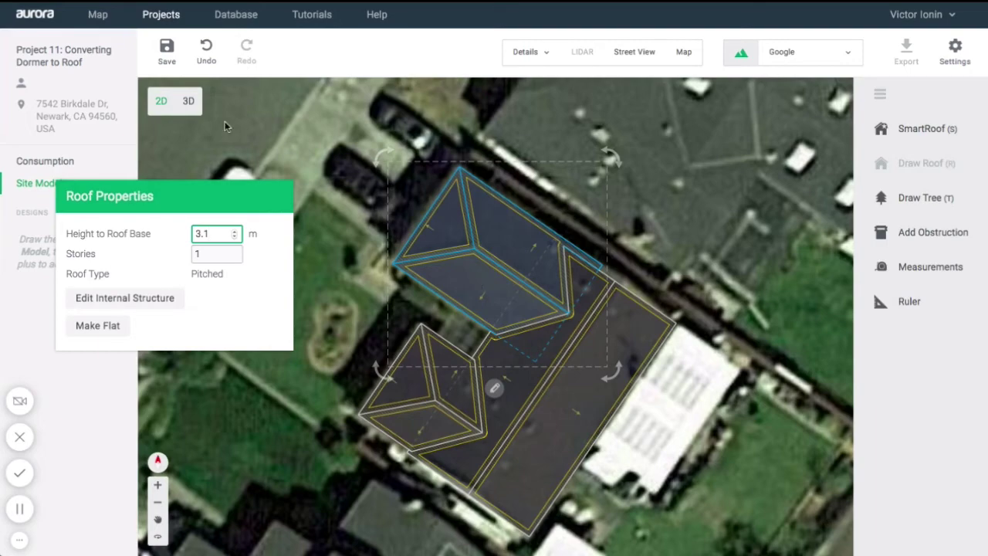
pyautogui.click(189, 101)
pyautogui.click(582, 301)
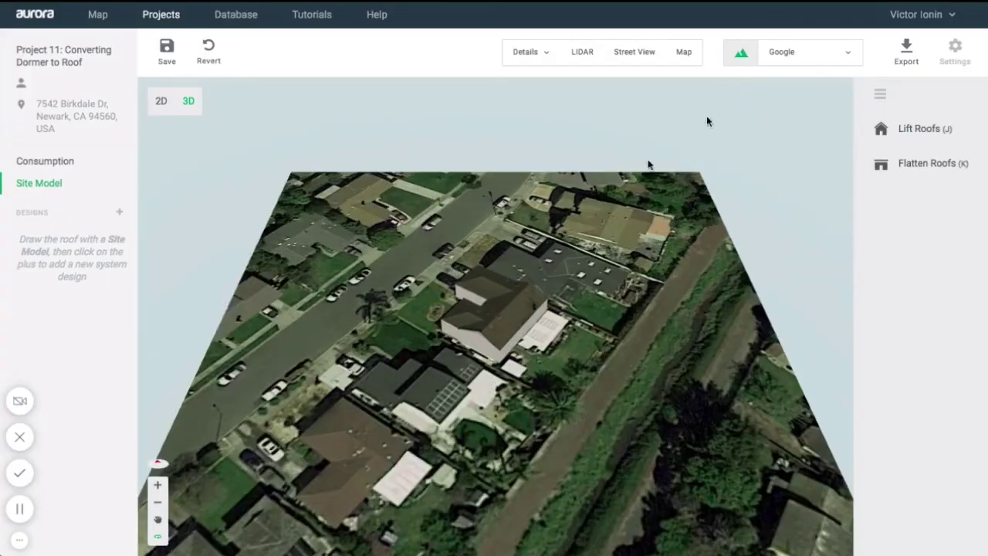
pyautogui.click(741, 52)
pyautogui.moveTo(514, 198); pyautogui.dragTo(499, 236)
pyautogui.click(503, 309)
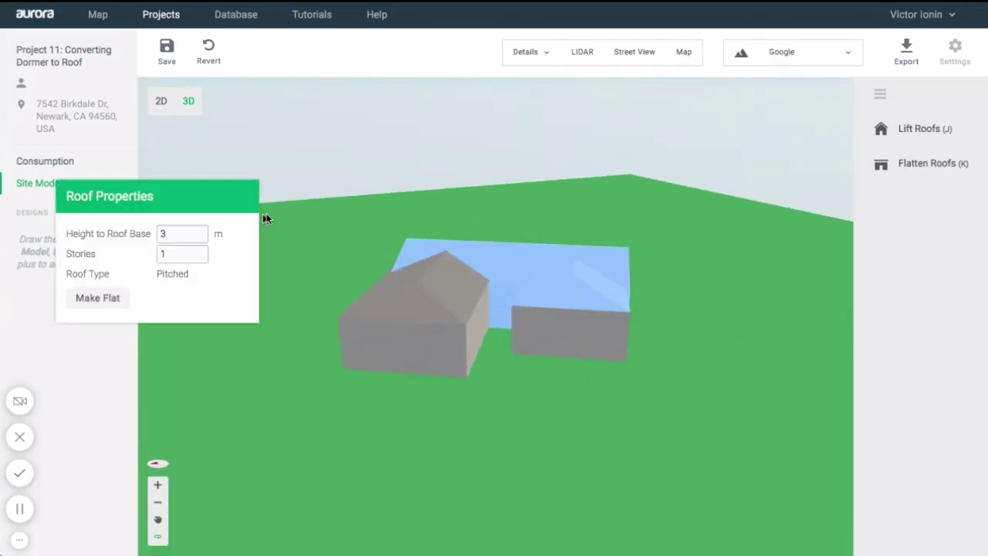
pyautogui.click(201, 232)
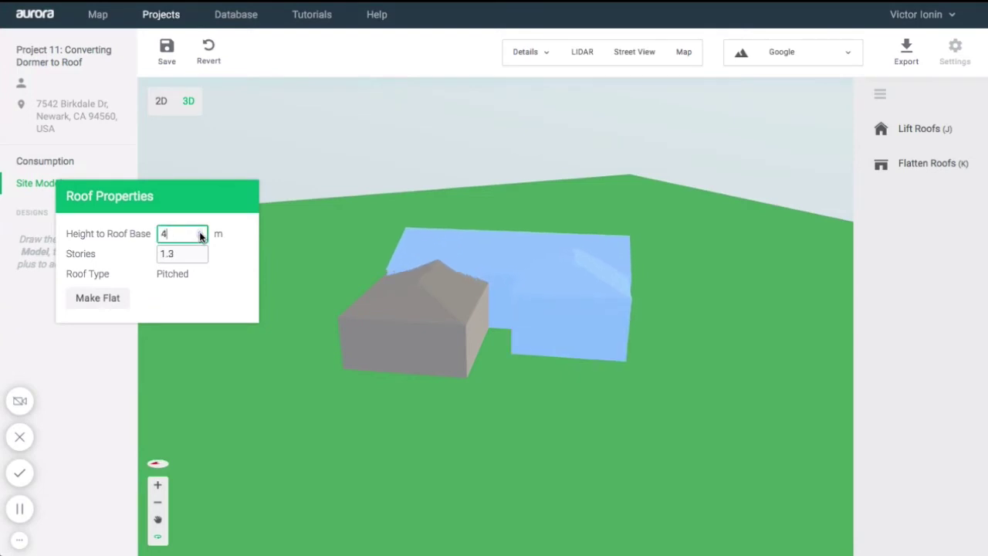
# Select the converted roof and the main roof in turn to compare their separate heights up close in 3D.
pyautogui.scroll(3, 559, 342)
pyautogui.click(536, 405)
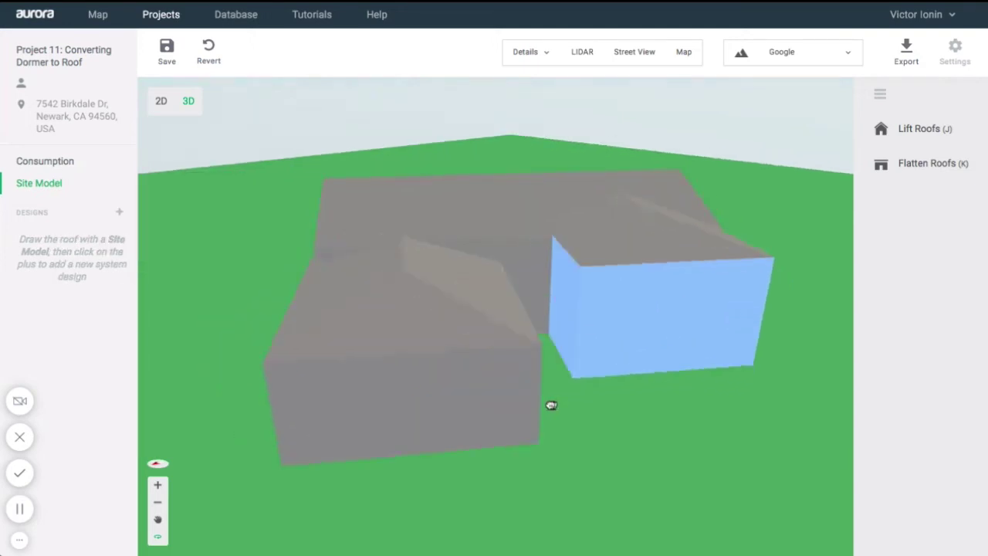
pyautogui.moveTo(536, 405); pyautogui.dragTo(607, 399)
pyautogui.click(540, 386)
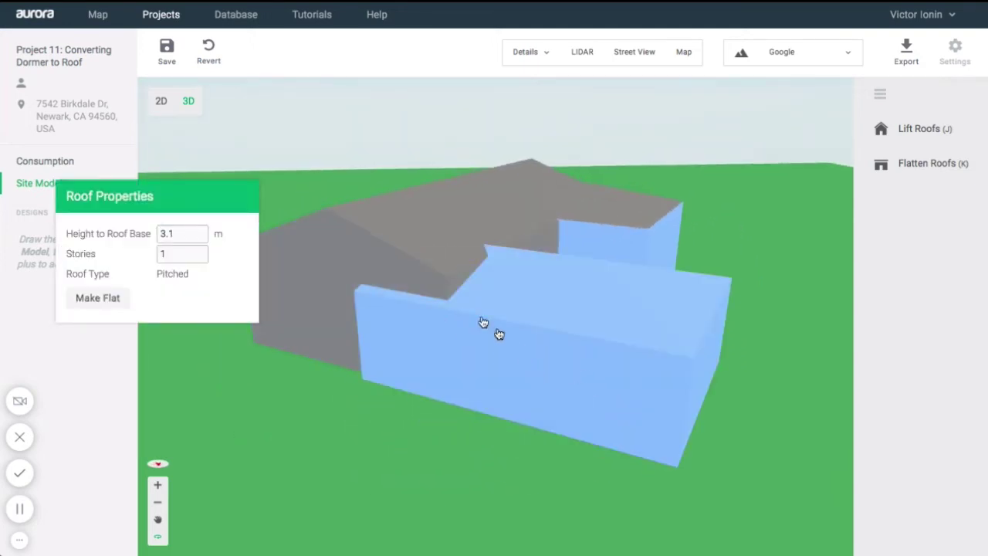
pyautogui.click(362, 268)
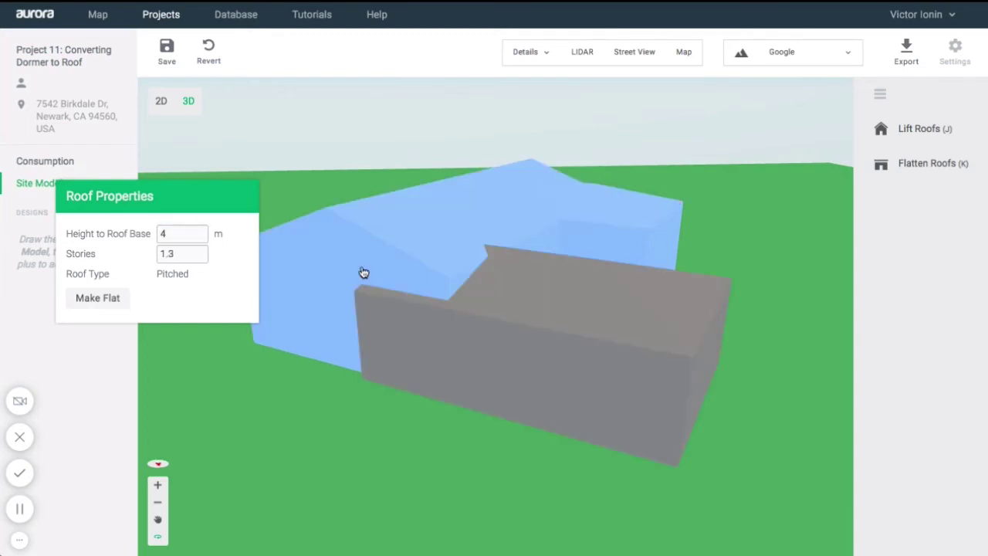
pyautogui.click(525, 390)
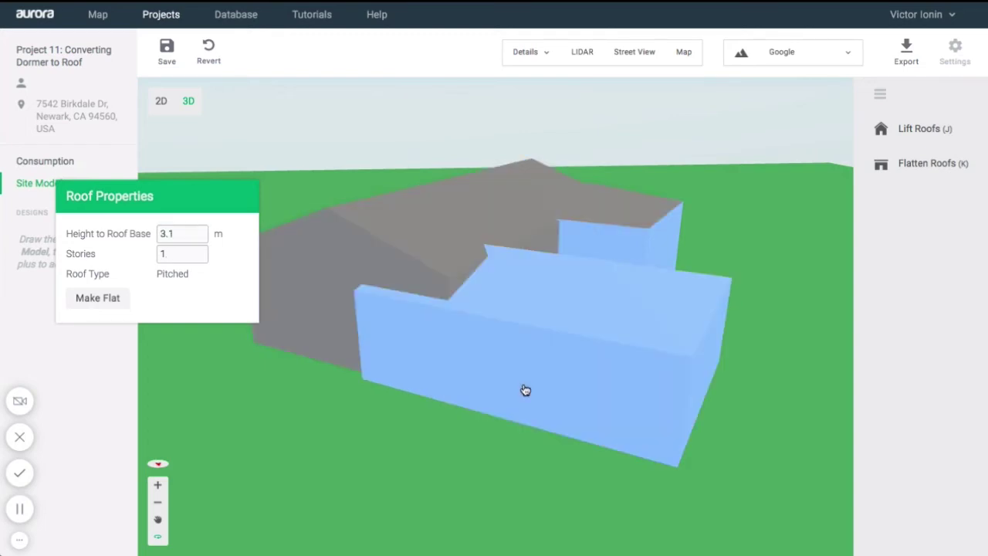
# Try the main roof at 4.2 m, then lower its height to roof base to 3.8 m and check it in 3D.
pyautogui.moveTo(717, 243); pyautogui.dragTo(568, 251)
pyautogui.click(653, 344)
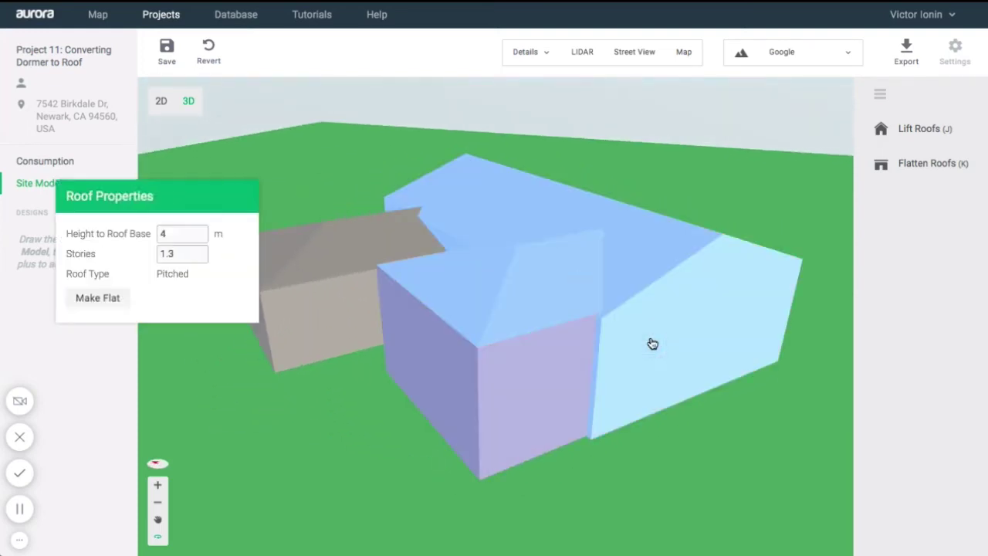
pyautogui.click(199, 231)
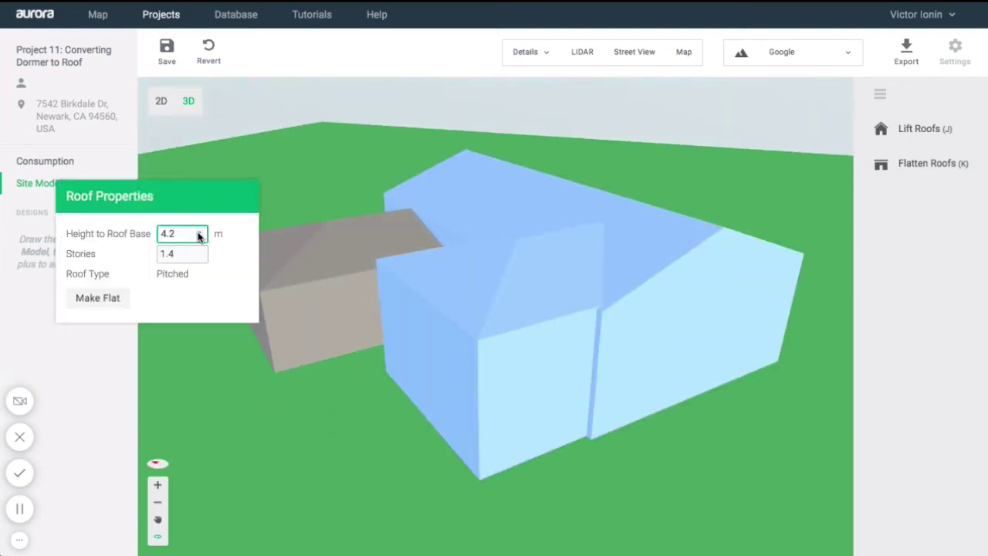
pyautogui.click(199, 238)
pyautogui.click(199, 237)
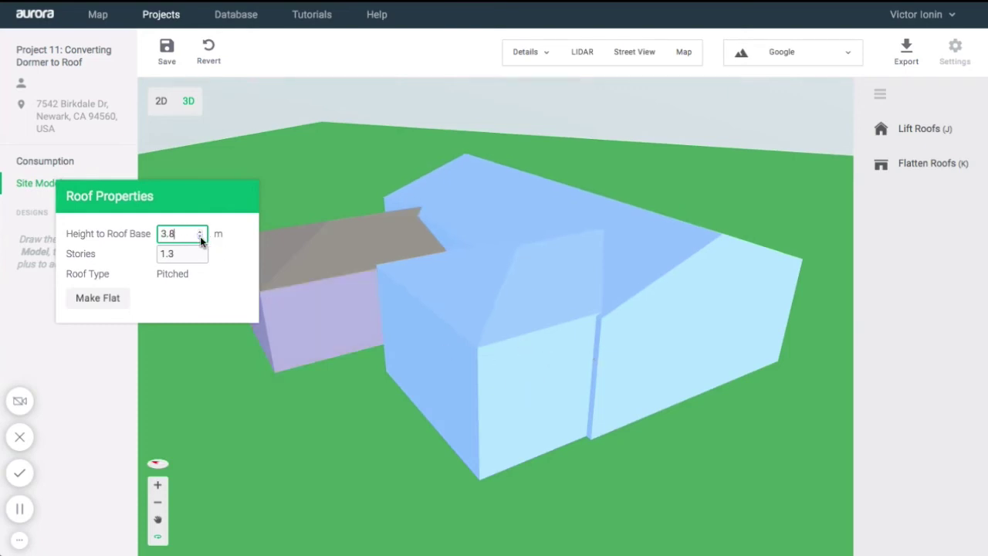
pyautogui.moveTo(372, 446); pyautogui.dragTo(451, 448)
pyautogui.click(452, 446)
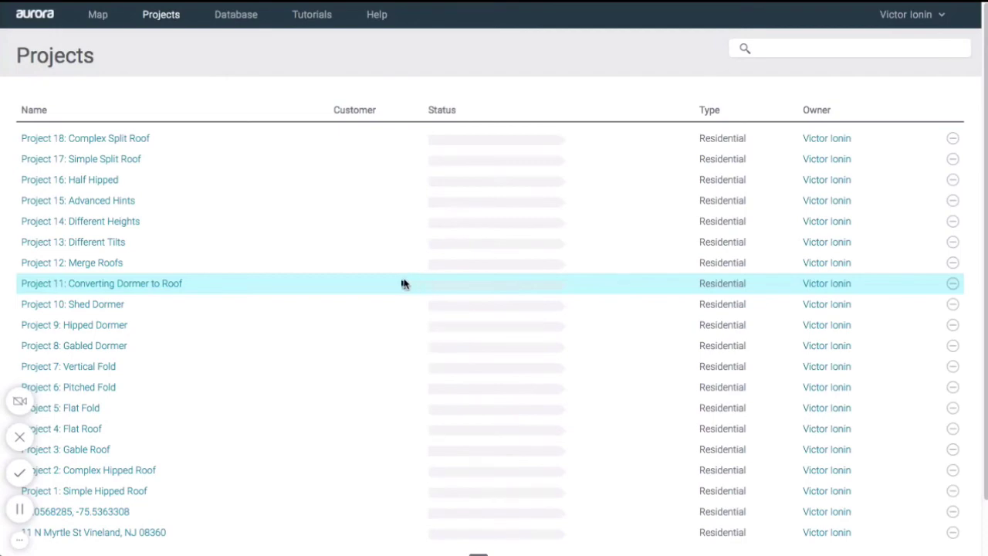
# Open the site model of Project 12: Merge Roofs and examine the house in the oblique map view, rotating it to another direction.
pyautogui.click(100, 265)
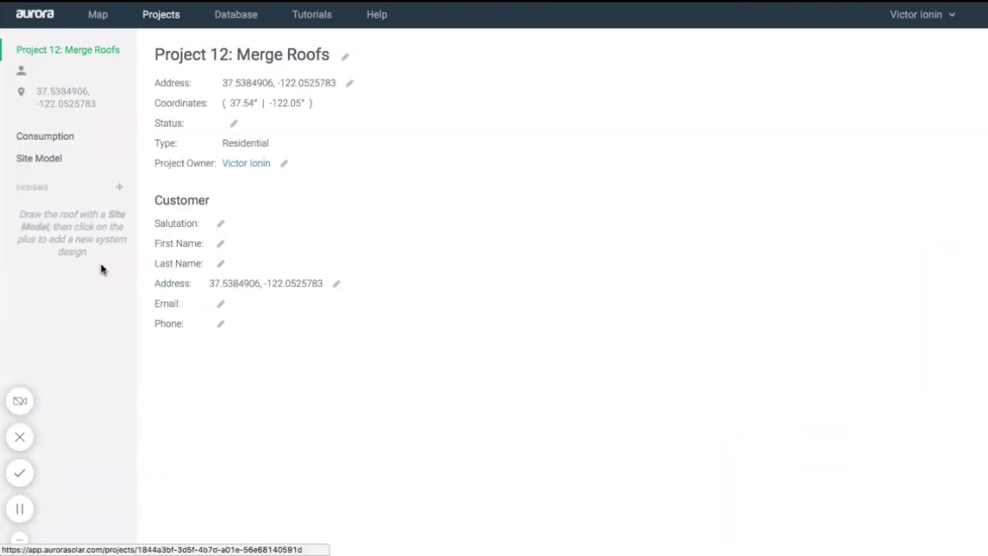
pyautogui.click(80, 159)
pyautogui.scroll(5, 505, 361)
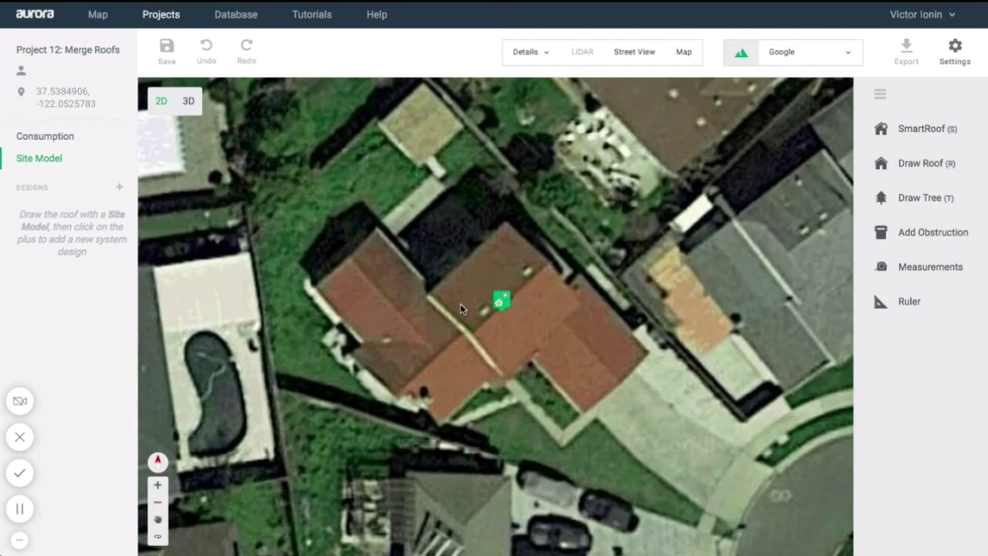
pyautogui.click(672, 53)
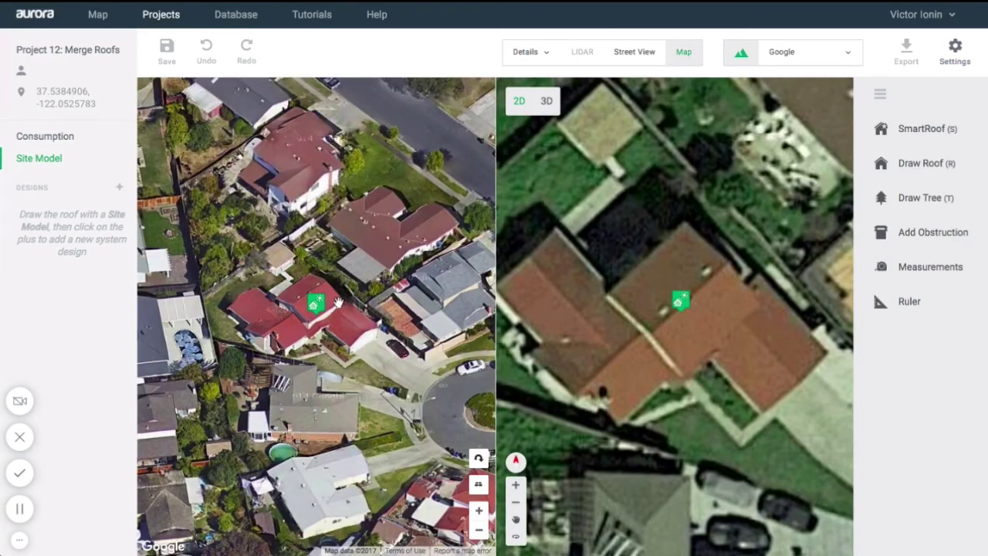
pyautogui.click(479, 459)
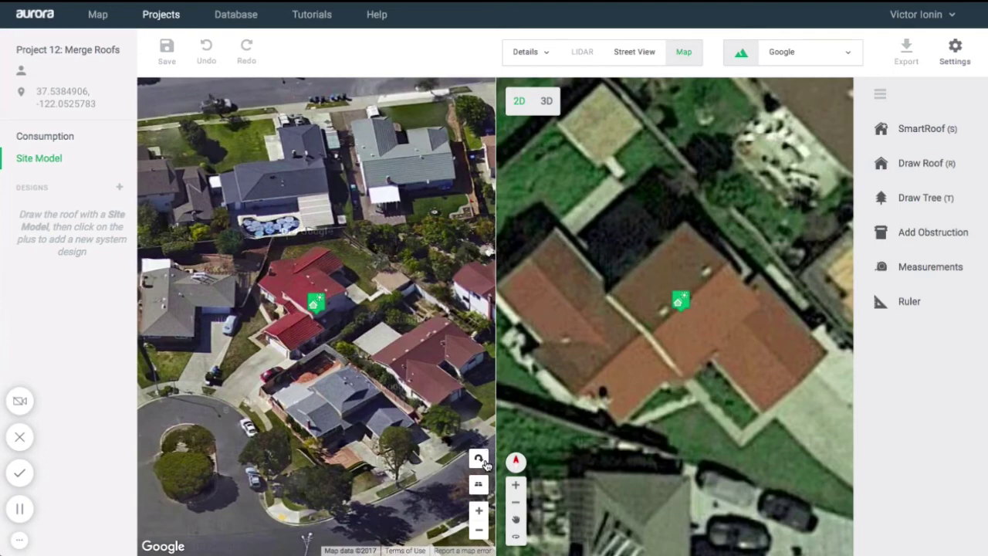
# Examine the house from further directions in the oblique map view, then close that view.
pyautogui.click(479, 459)
pyautogui.click(479, 459)
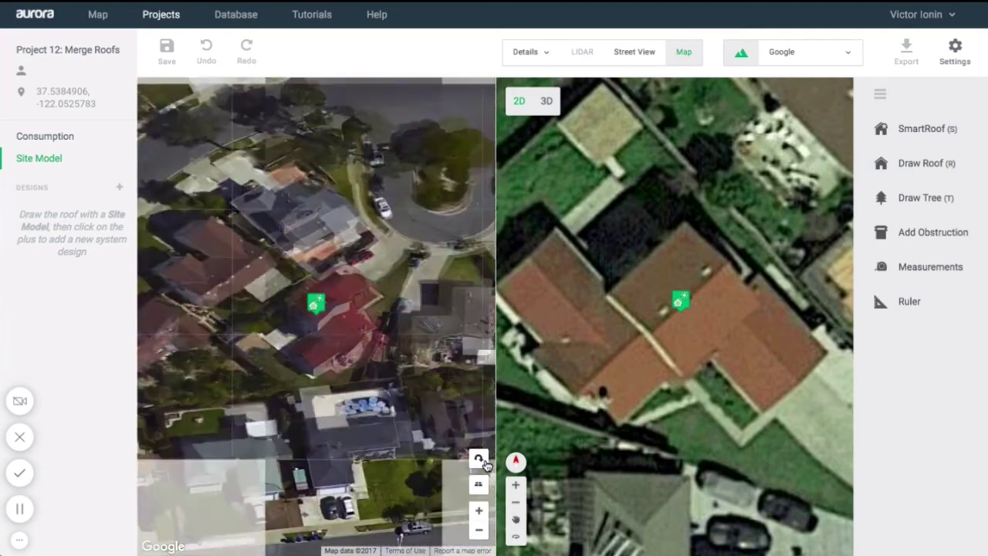
pyautogui.click(479, 459)
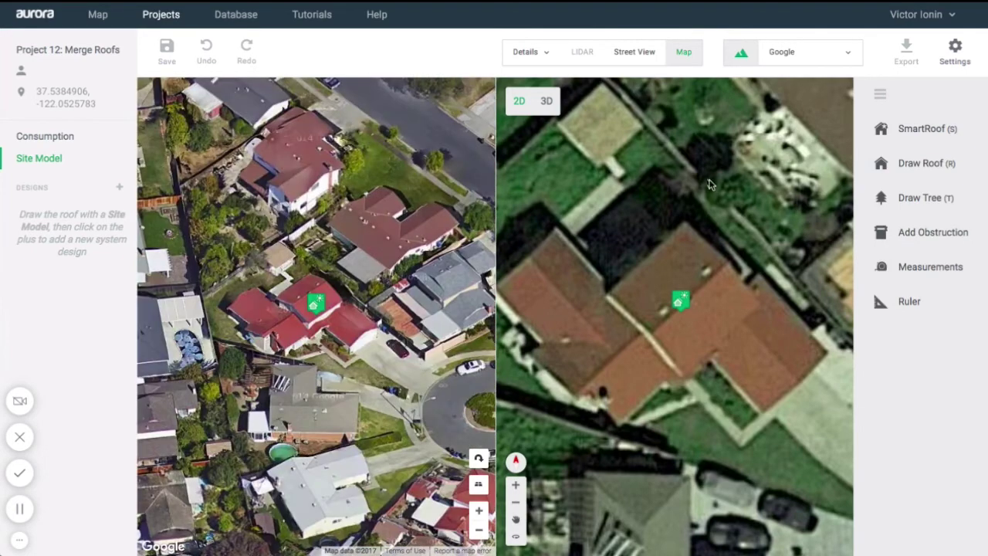
pyautogui.click(686, 56)
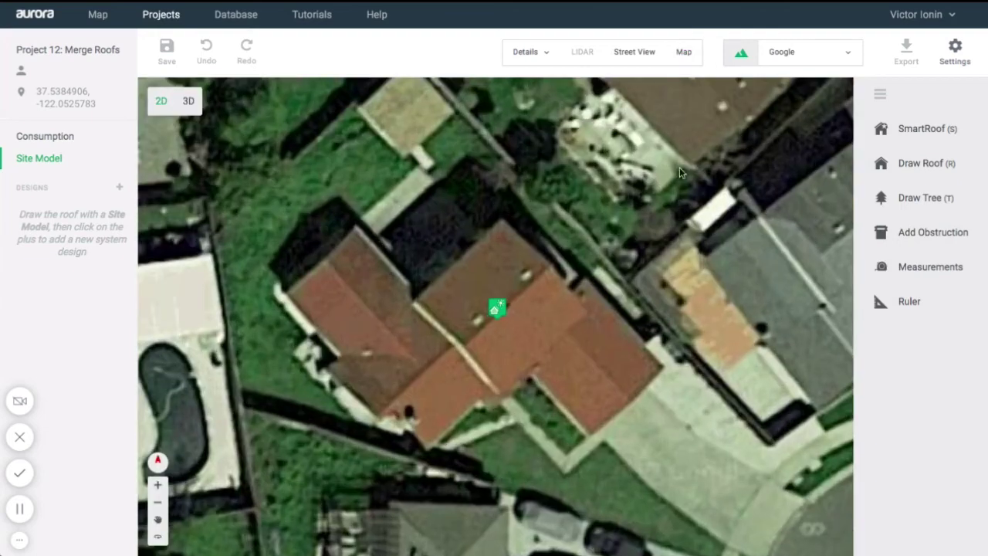
# Outline a four-cornered SmartRoof over the central section of the house.
pyautogui.click(878, 128)
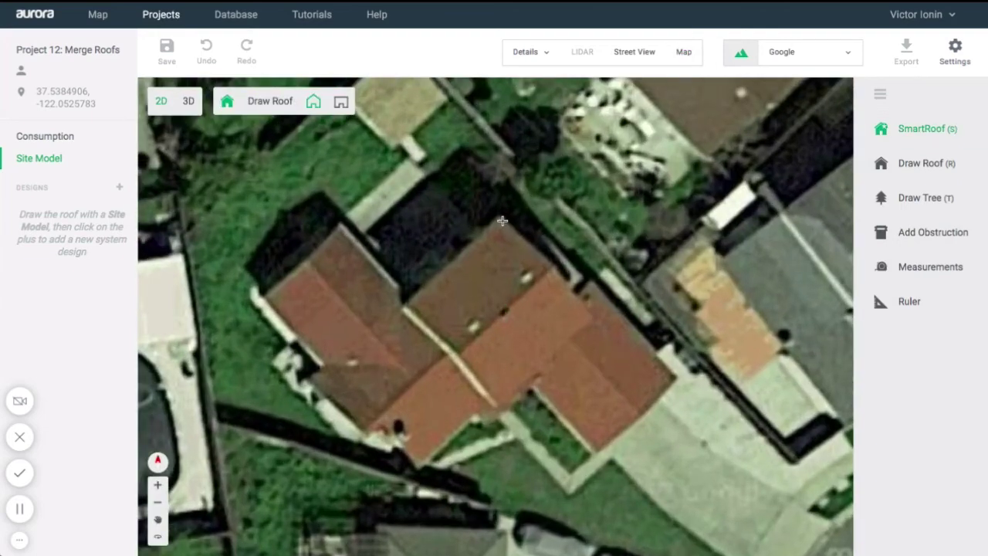
pyautogui.click(501, 219)
pyautogui.click(407, 304)
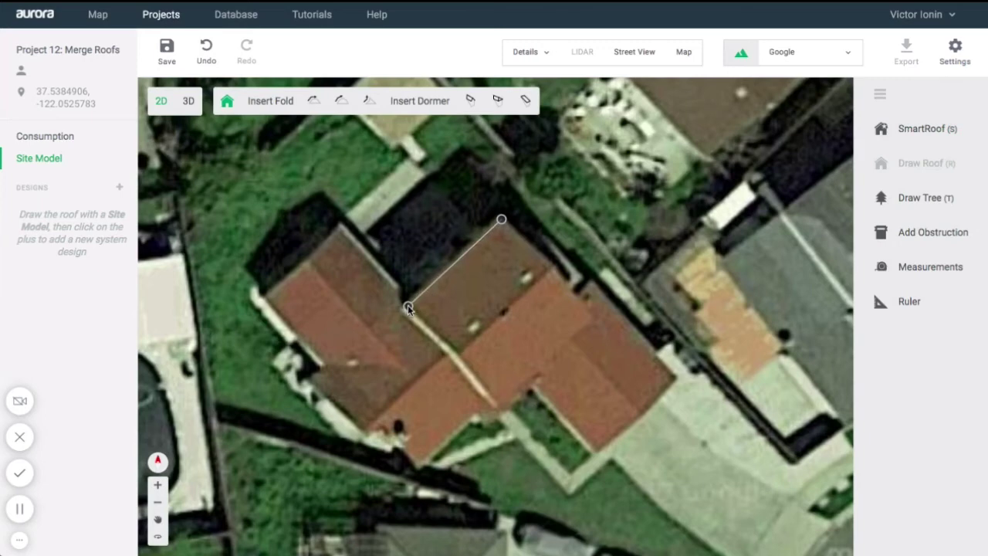
pyautogui.click(502, 406)
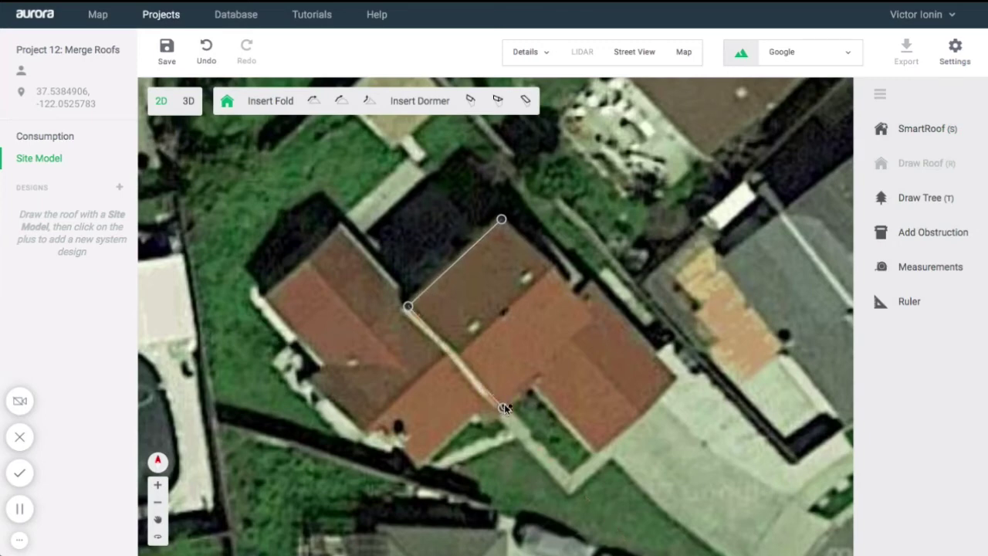
pyautogui.click(596, 320)
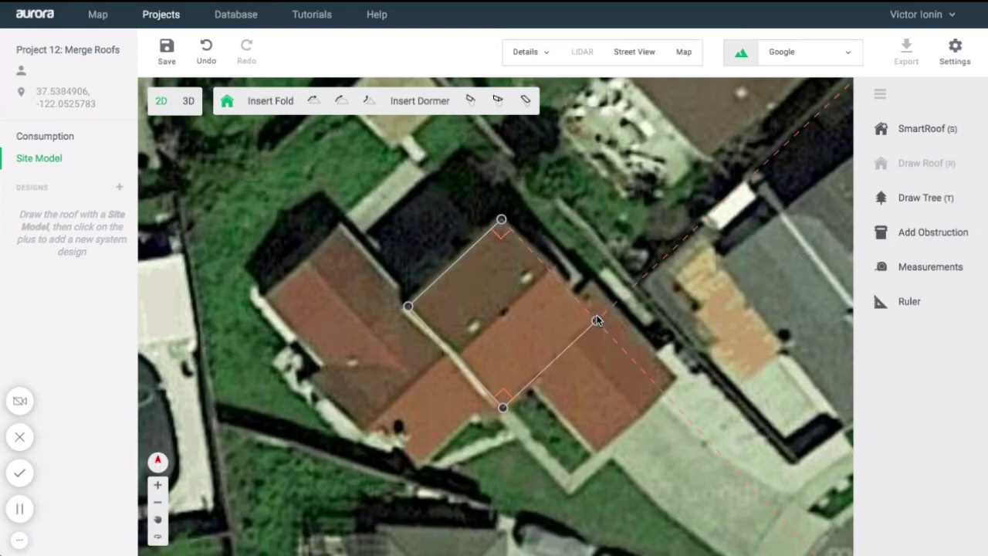
pyautogui.click(502, 220)
# Unpitch the northeast and southwest edges of the central roof to make it a gable, and finish its editing.
pyautogui.click(533, 271)
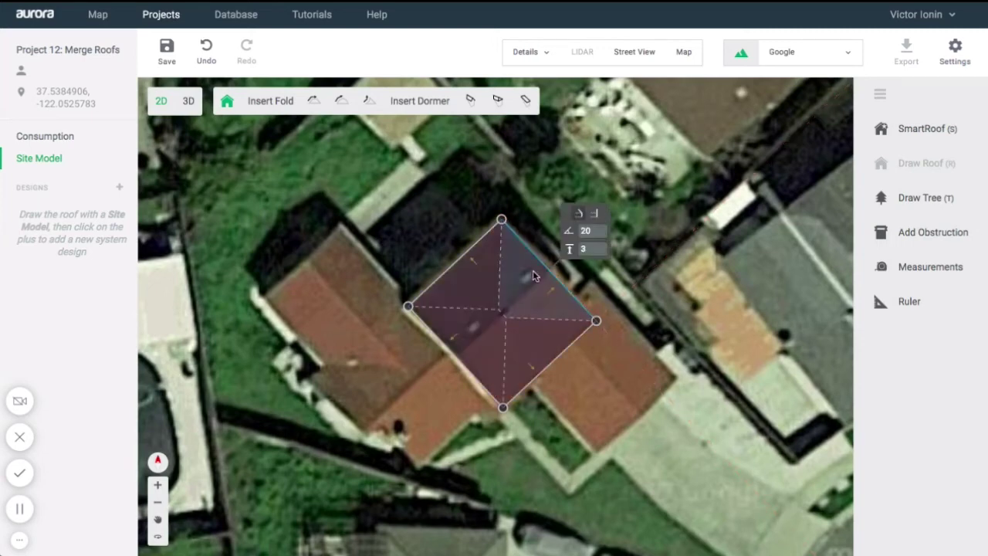
pyautogui.click(572, 247)
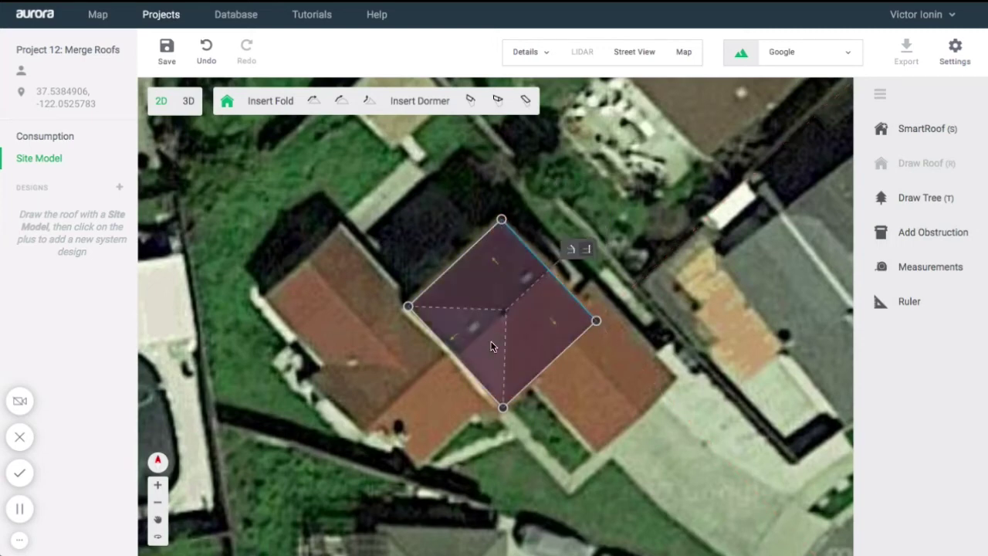
pyautogui.click(454, 372)
pyautogui.click(428, 388)
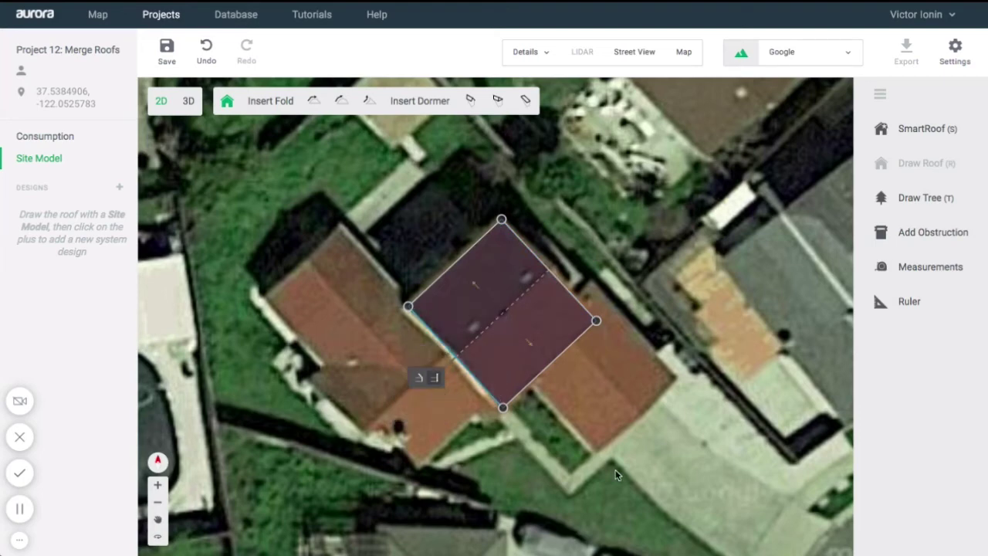
pyautogui.click(643, 292)
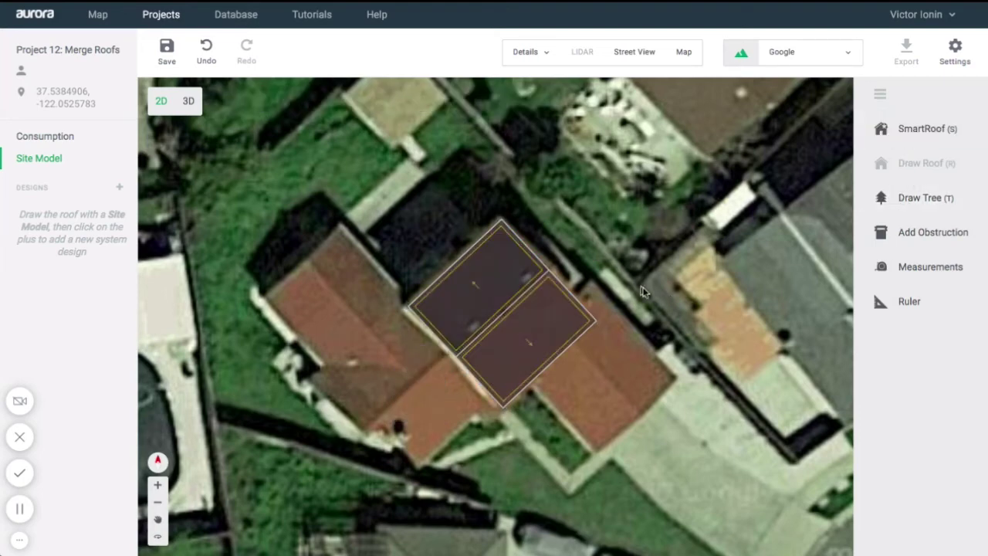
# Outline a second four-cornered SmartRoof over the southeast wing beside the driveway, overlapping the central roof.
pyautogui.click(884, 135)
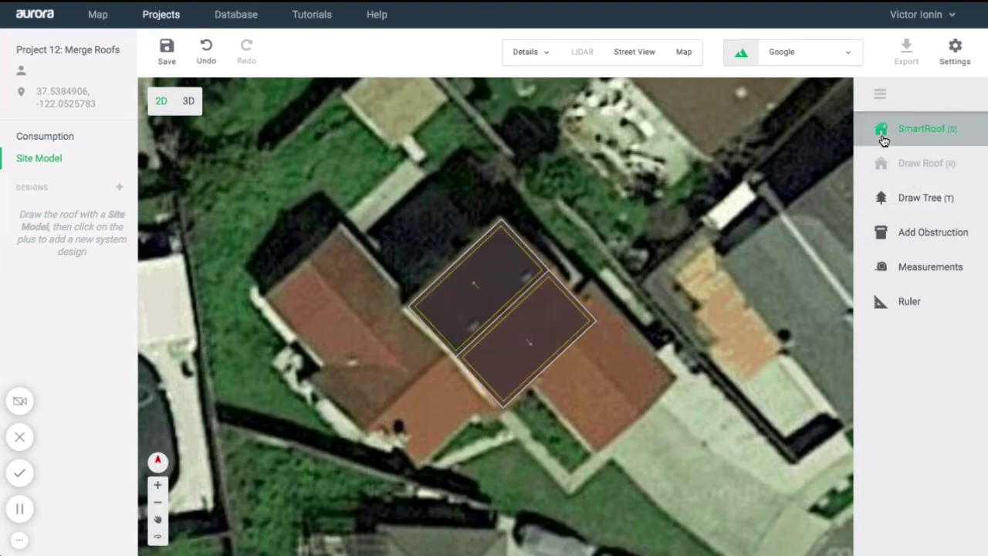
pyautogui.click(591, 280)
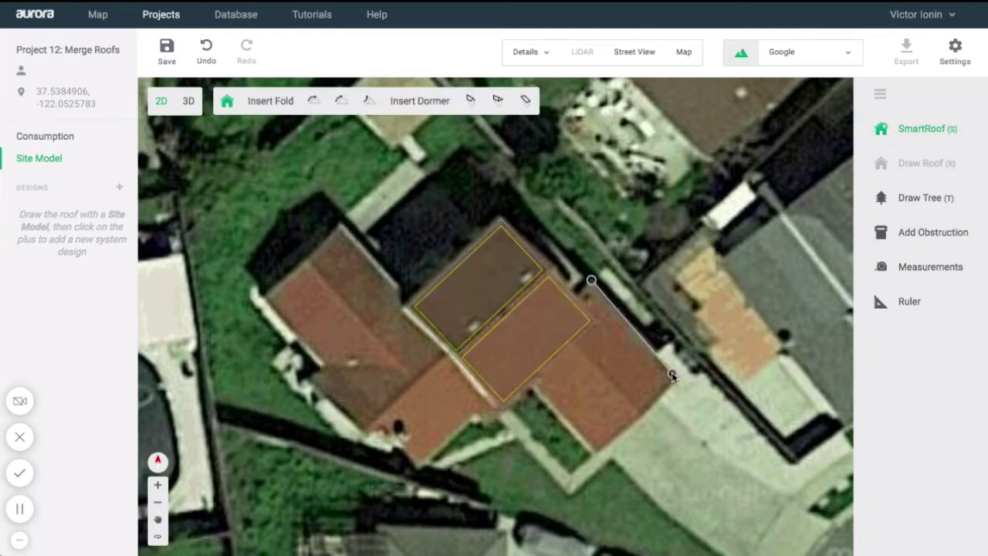
pyautogui.click(676, 376)
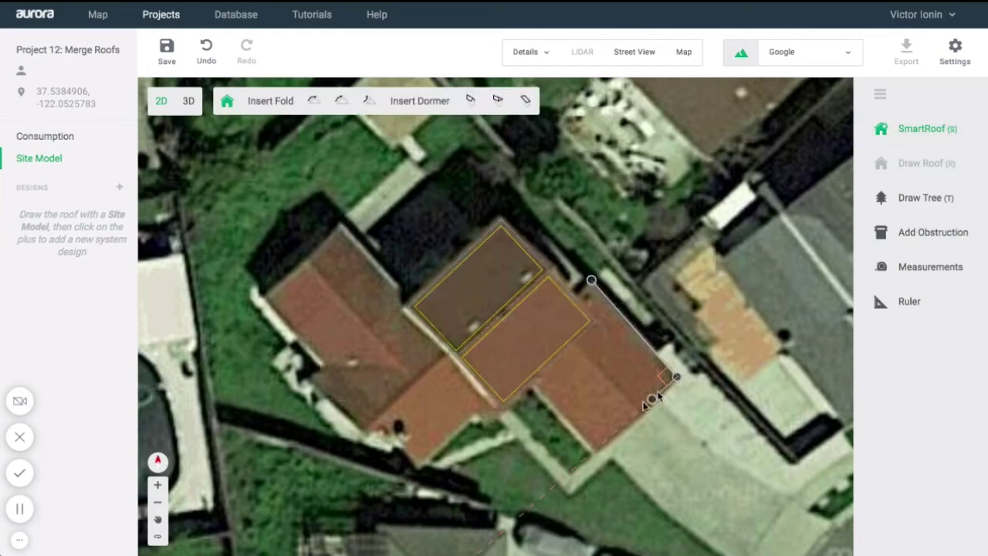
pyautogui.click(590, 449)
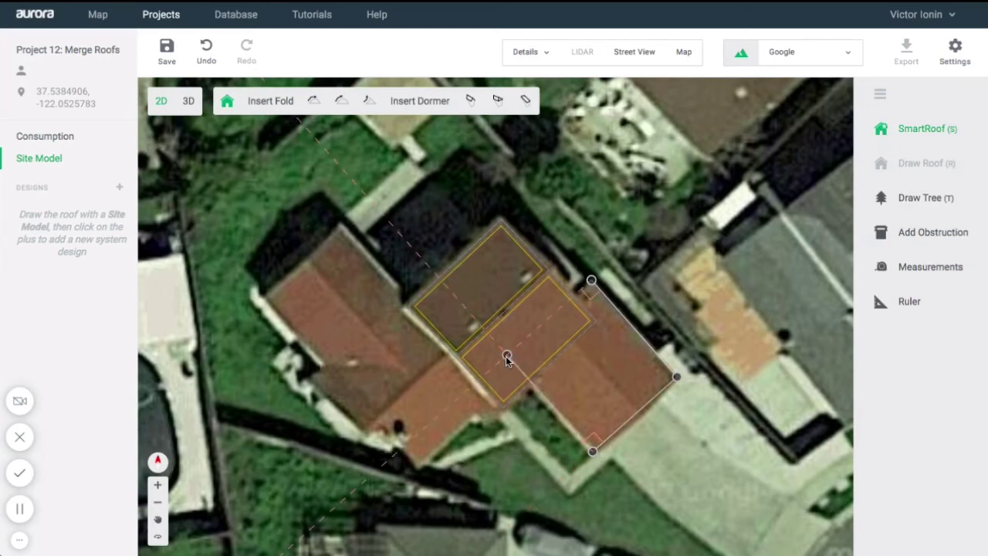
pyautogui.click(506, 356)
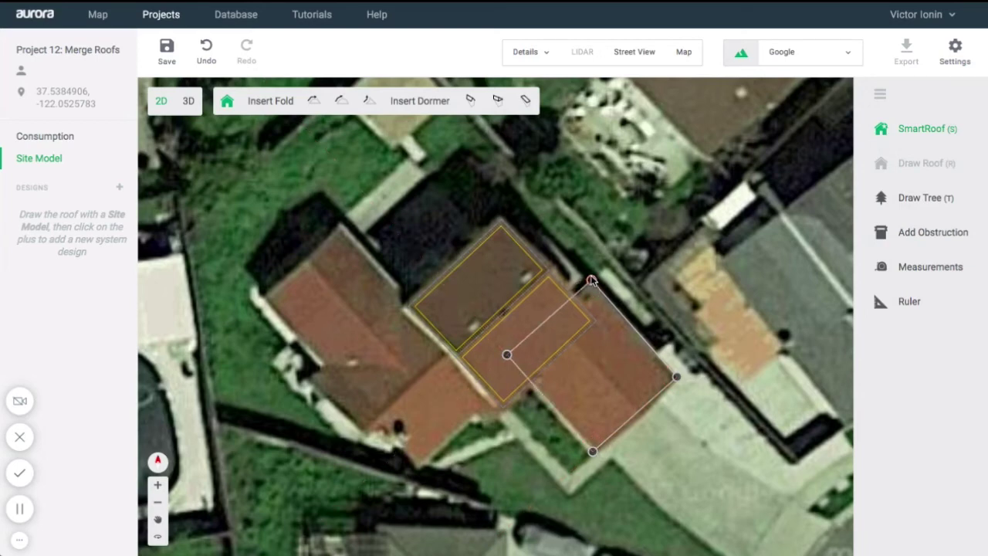
pyautogui.click(591, 280)
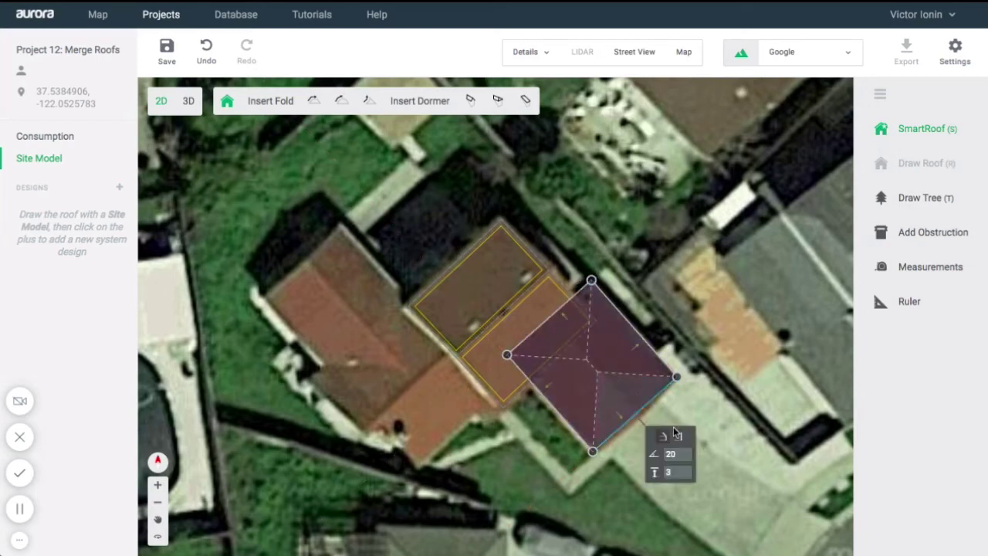
# Unpitch the southeast and northwest edges of the driveway wing's roof and finish its editing.
pyautogui.click(677, 437)
pyautogui.click(581, 346)
pyautogui.click(522, 262)
pyautogui.press('Escape')
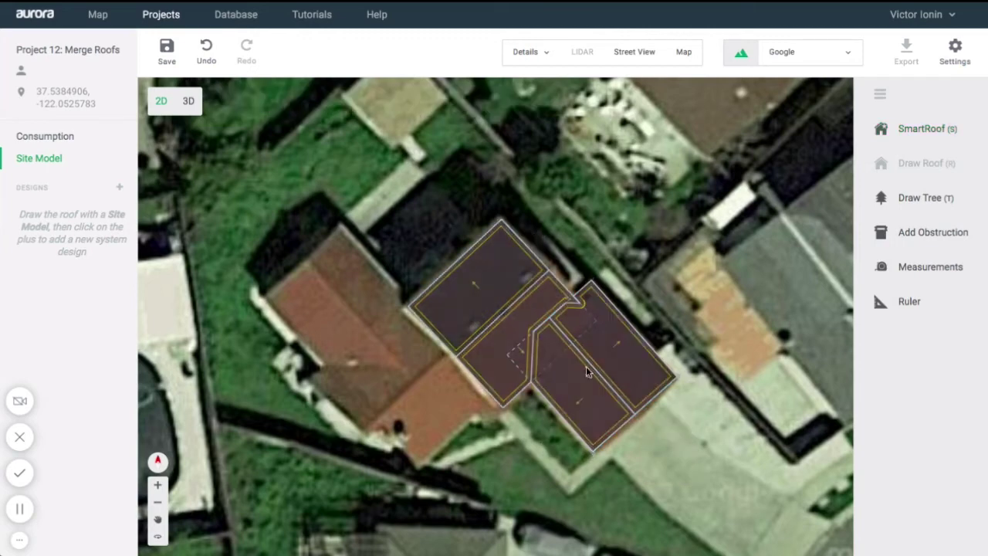
# Set the central roof to 2 stories and inspect where it meets the southeast wing.
pyautogui.click(466, 311)
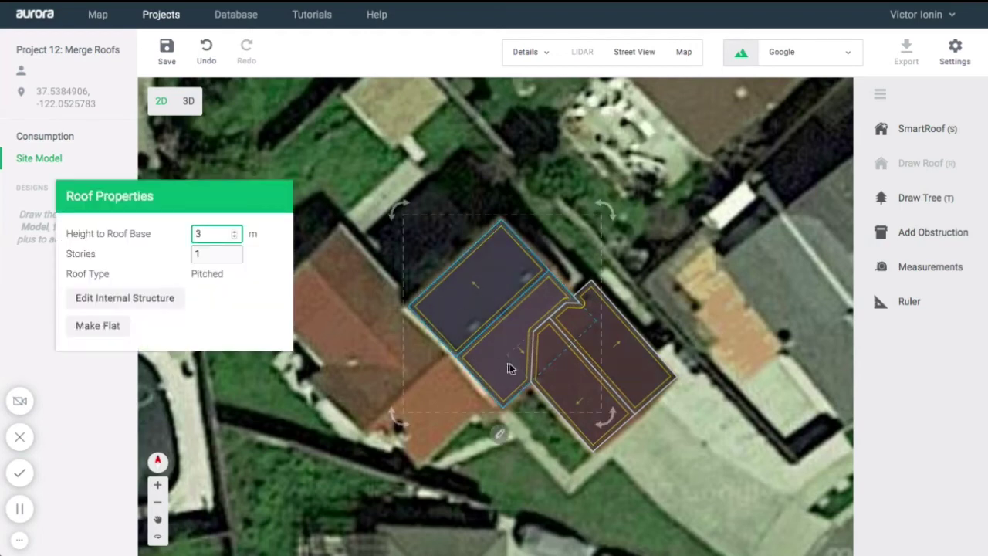
pyautogui.press('Tab')
pyautogui.write('2')
pyautogui.click(331, 393)
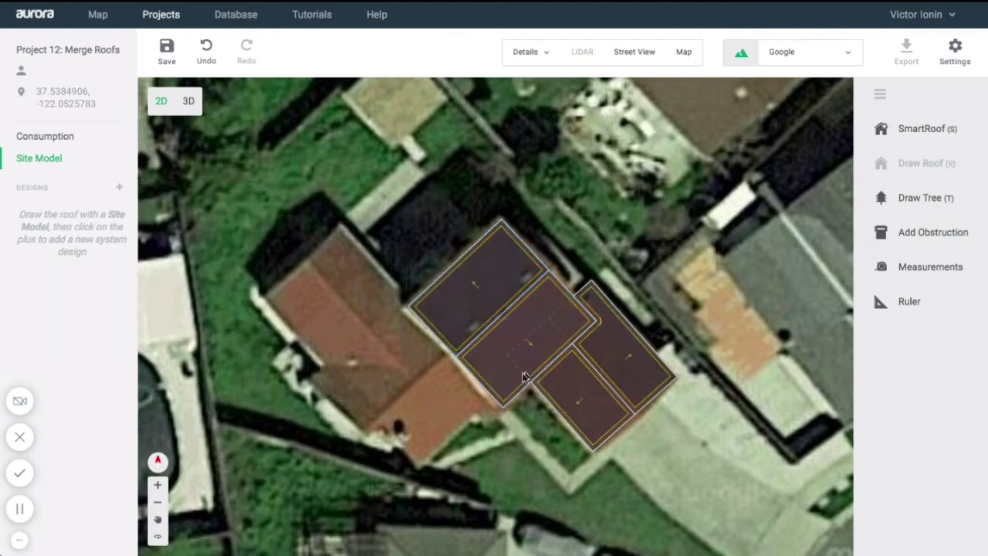
pyautogui.scroll(1, 538, 378)
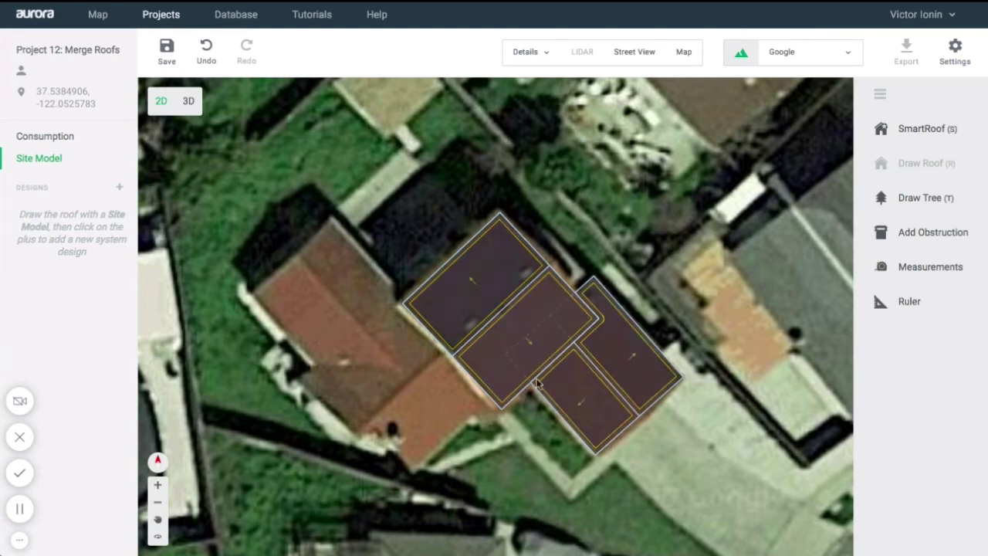
# Outline a six-cornered SmartRoof southwest of the central roof, following the small notch at its southern side and consulting the oblique map view.
pyautogui.click(895, 130)
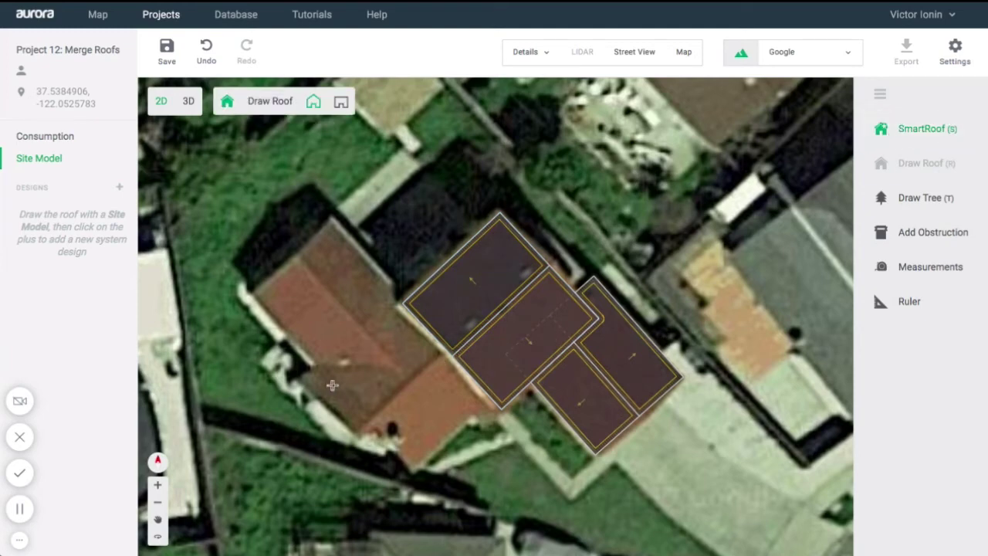
pyautogui.click(298, 379)
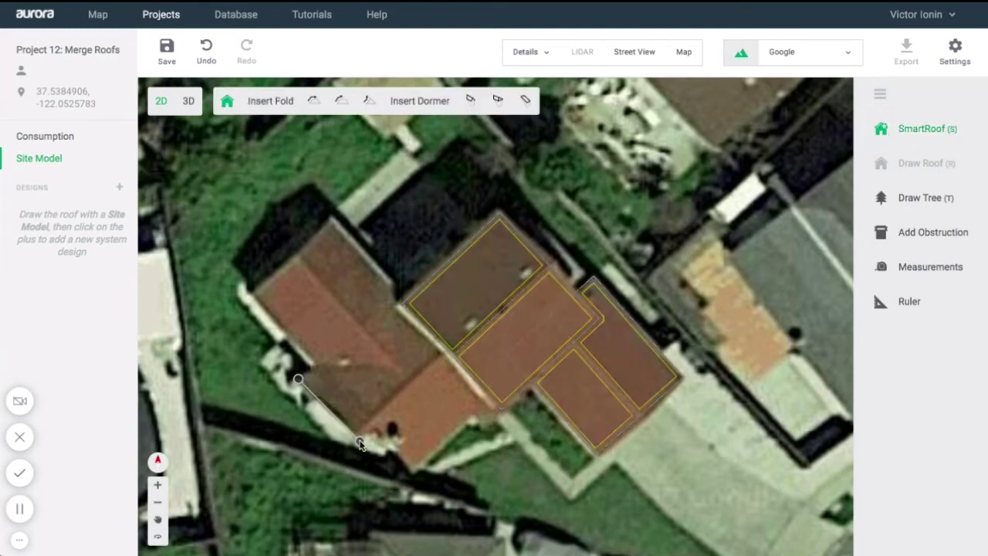
pyautogui.click(684, 52)
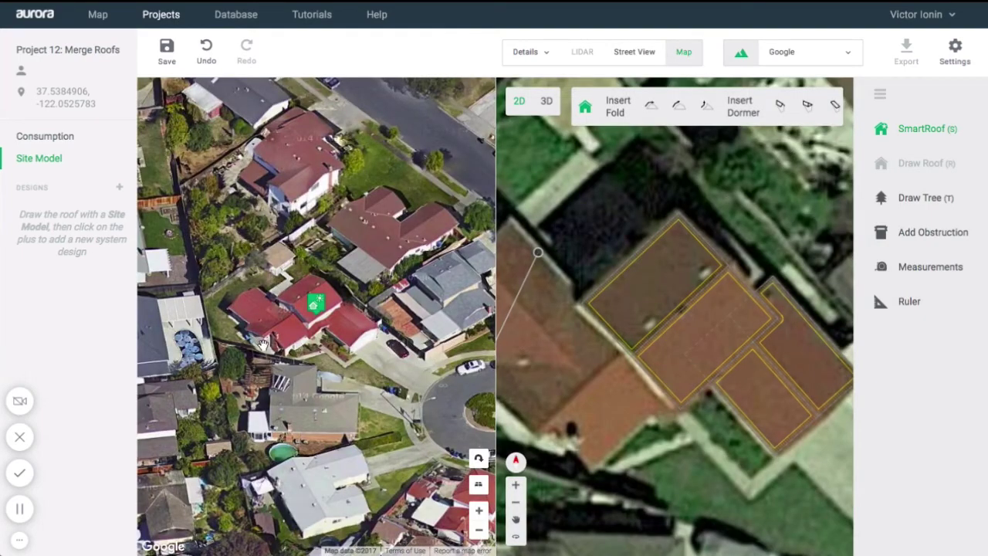
pyautogui.moveTo(263, 345); pyautogui.dragTo(275, 346)
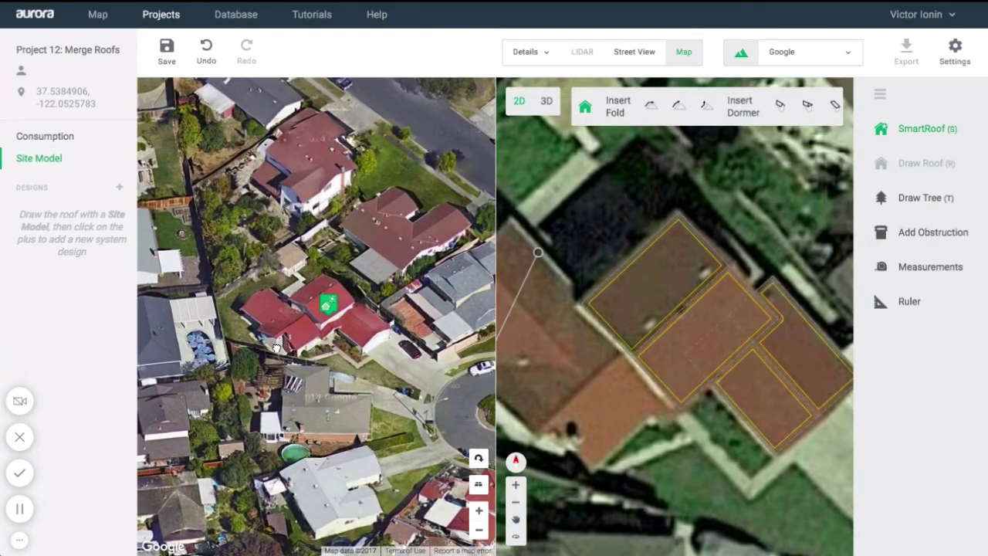
pyautogui.click(539, 443)
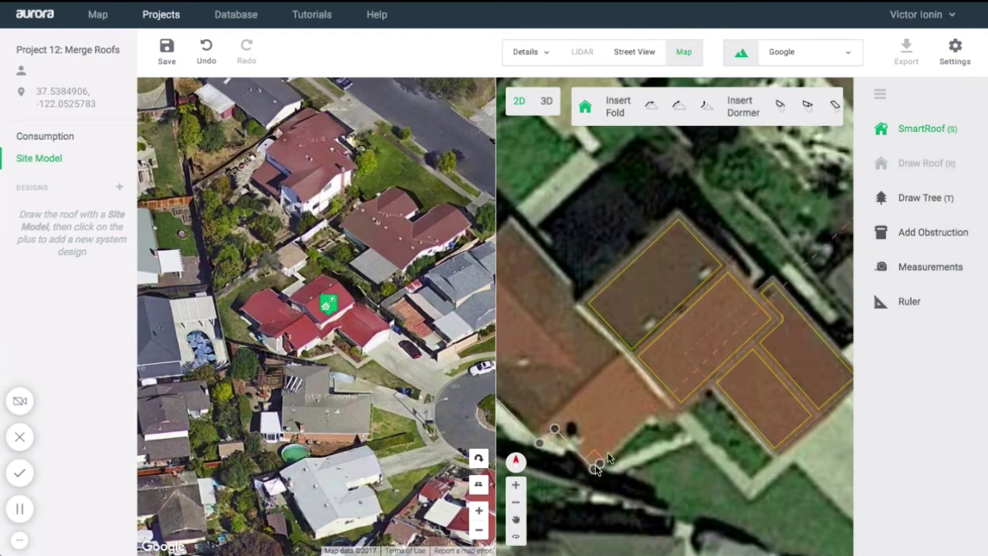
pyautogui.click(673, 393)
pyautogui.click(571, 289)
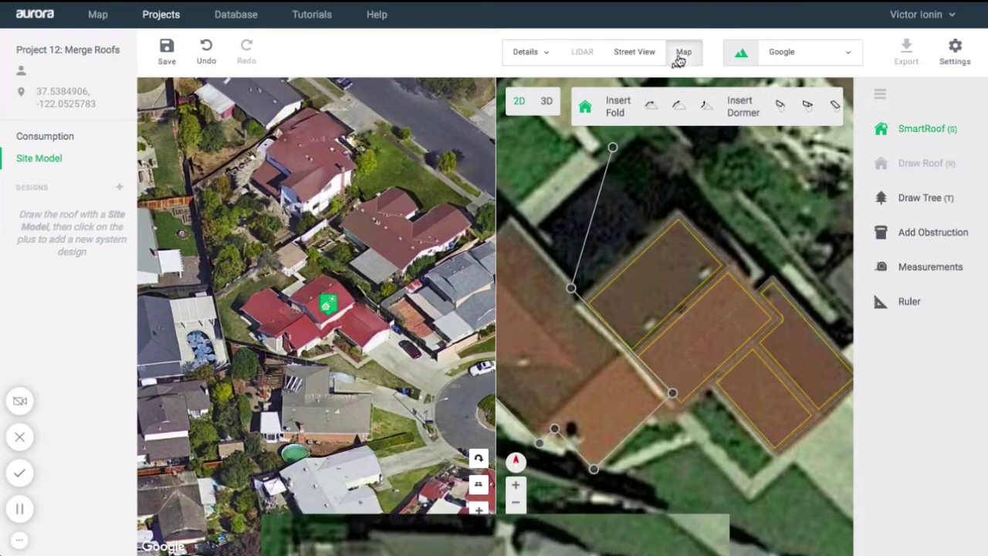
pyautogui.click(682, 54)
pyautogui.click(298, 379)
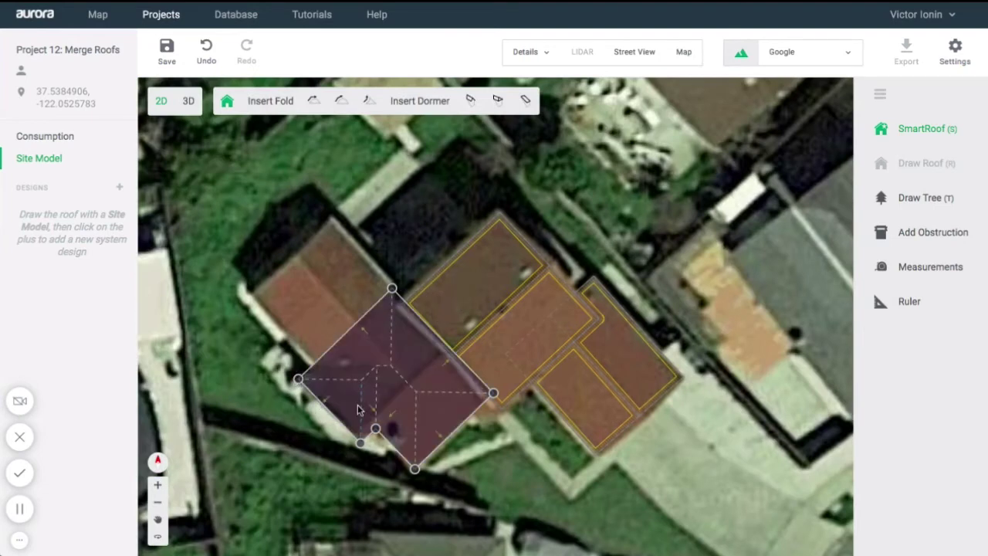
# Unpitch both southwest edges and the long northeast edge of the six-cornered roof.
pyautogui.scroll(2, 350, 412)
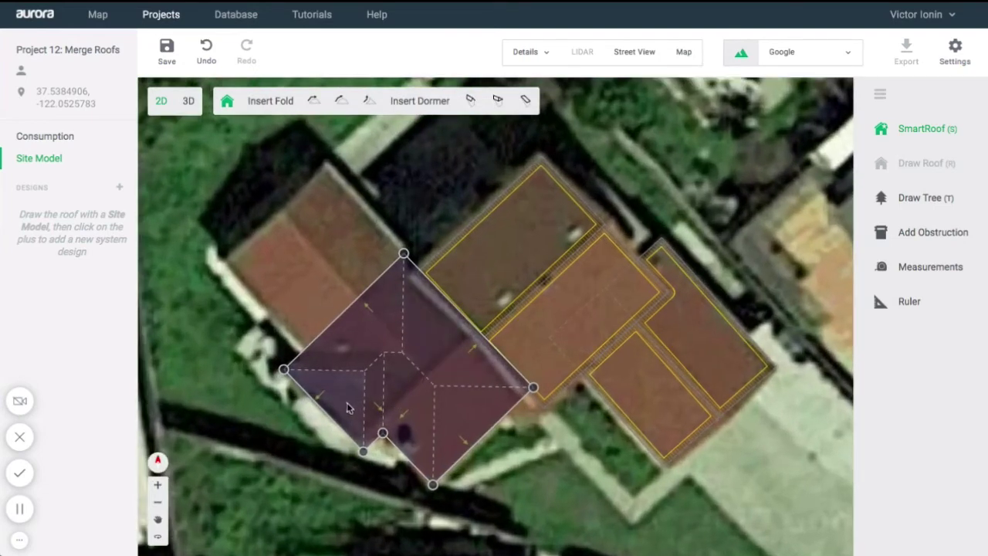
pyautogui.click(345, 407)
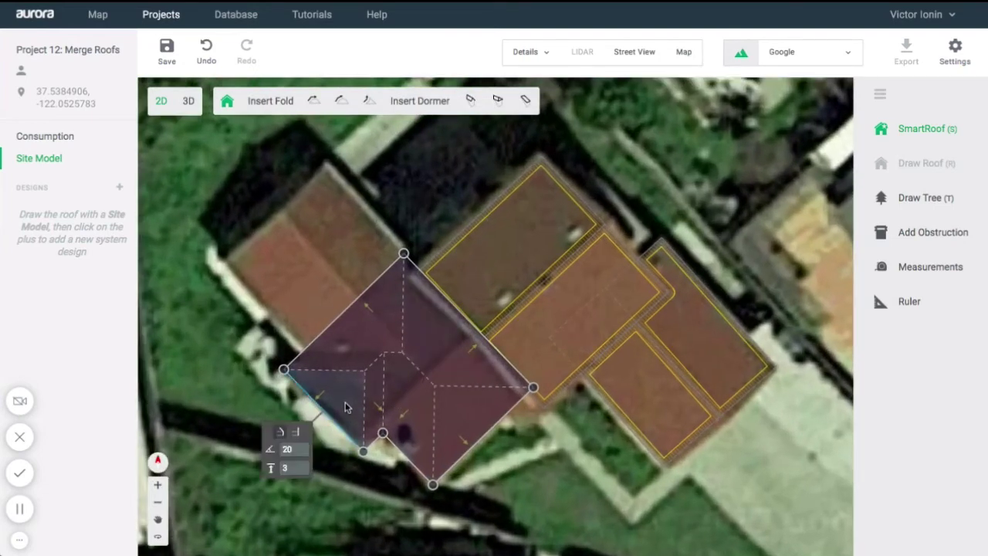
pyautogui.click(295, 434)
pyautogui.click(409, 406)
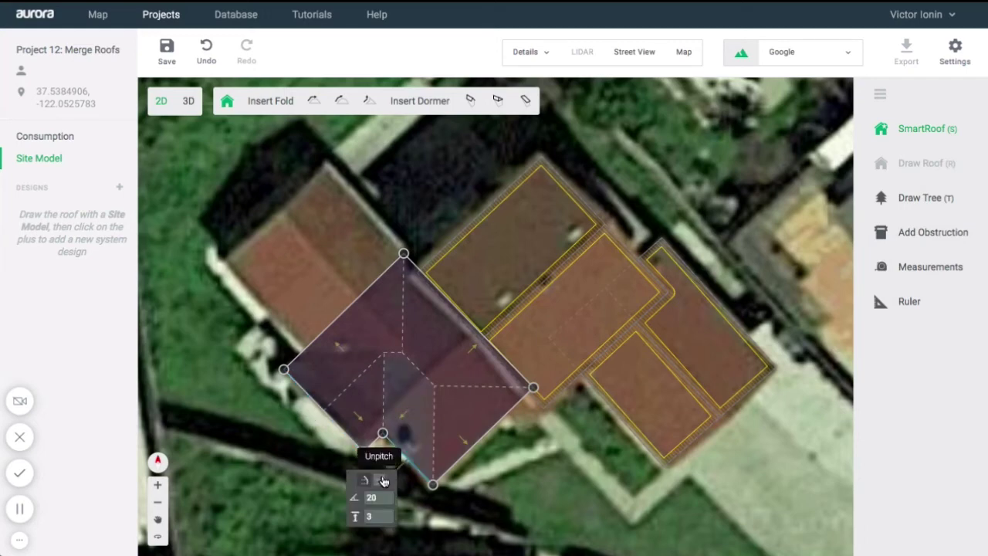
pyautogui.click(384, 481)
pyautogui.click(471, 340)
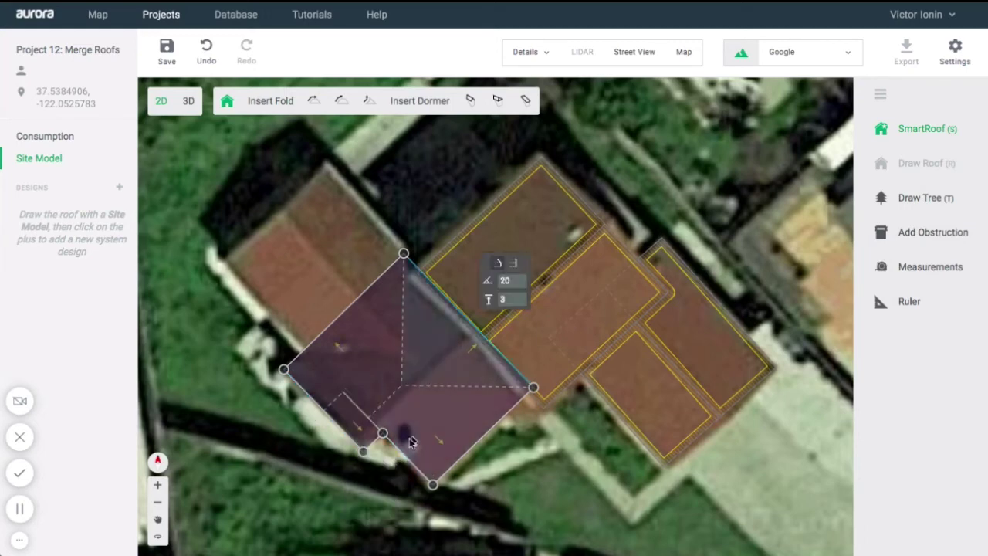
pyautogui.click(514, 264)
# Unpitch the short notch edge of the six-cornered roof and finish its editing.
pyautogui.click(350, 414)
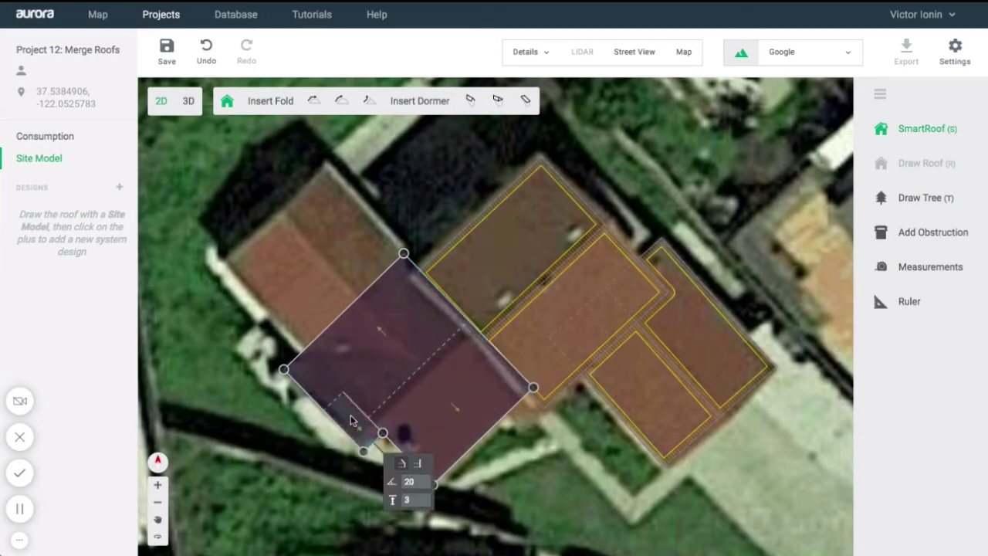
pyautogui.click(418, 463)
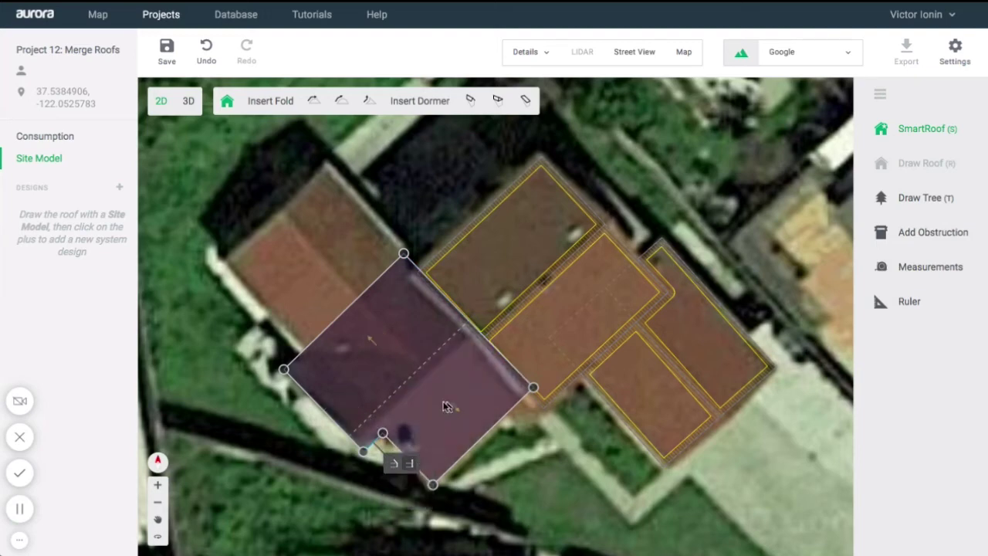
pyautogui.click(516, 446)
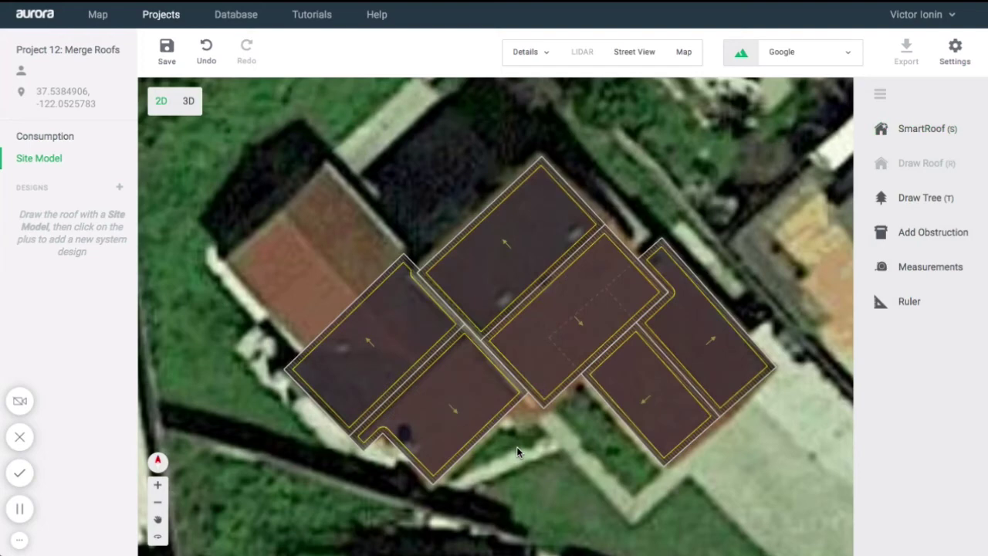
# Outline a four-cornered SmartRoof over the northwest wing, extending its southeastern end into the six-cornered roof.
pyautogui.click(901, 133)
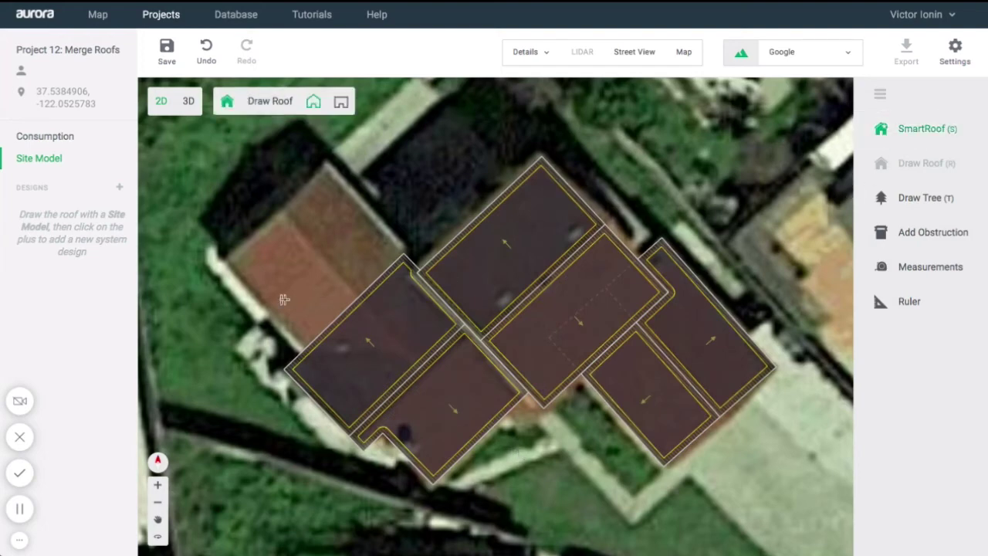
pyautogui.click(226, 260)
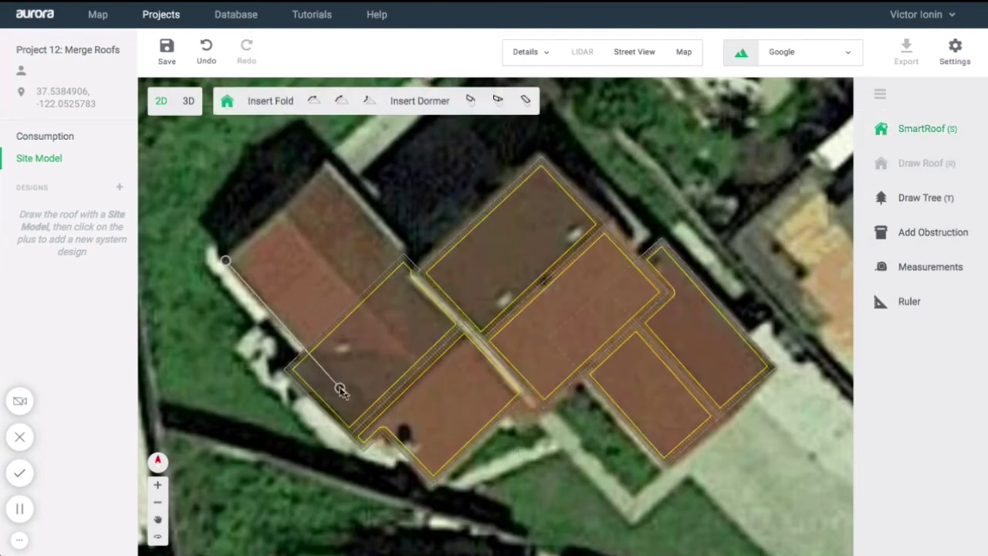
pyautogui.click(359, 401)
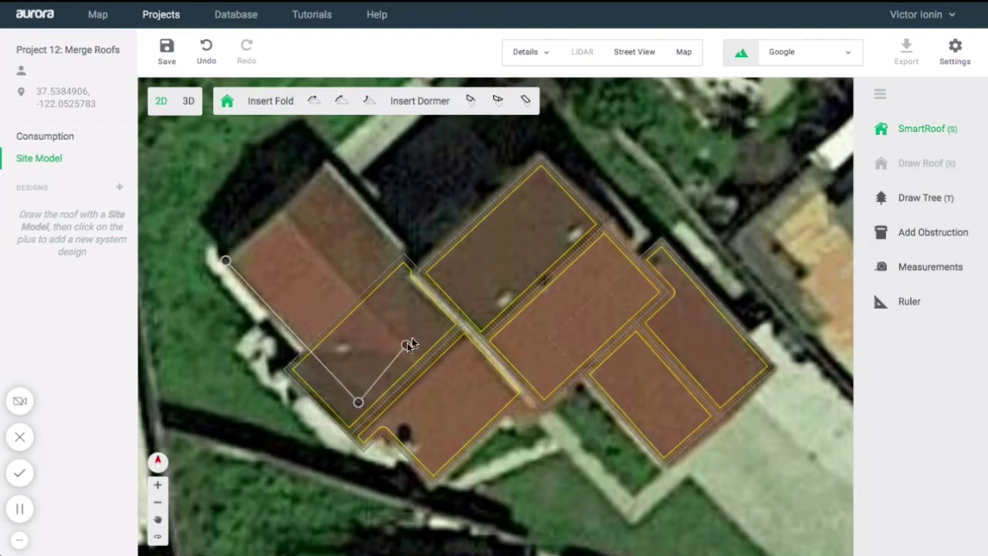
pyautogui.click(465, 302)
pyautogui.click(331, 162)
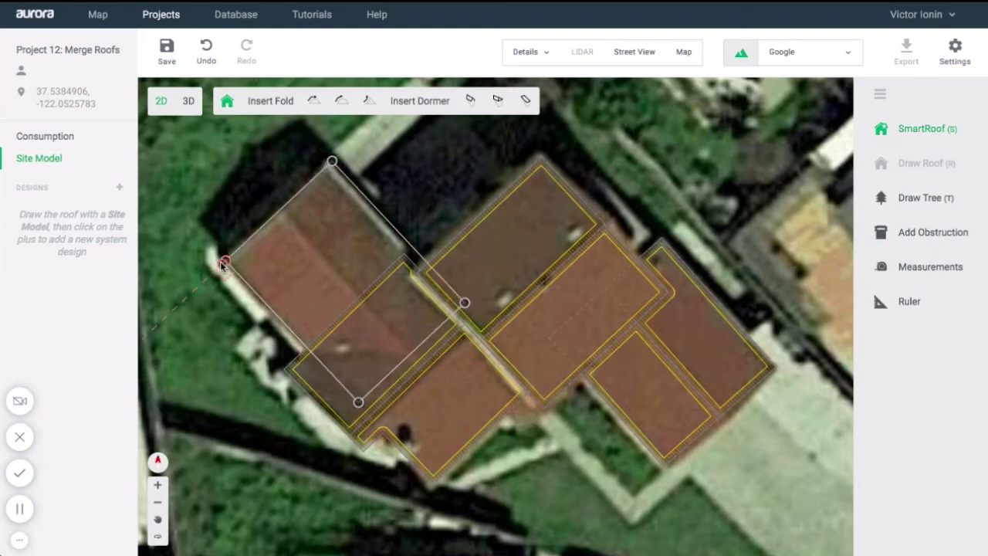
pyautogui.click(225, 261)
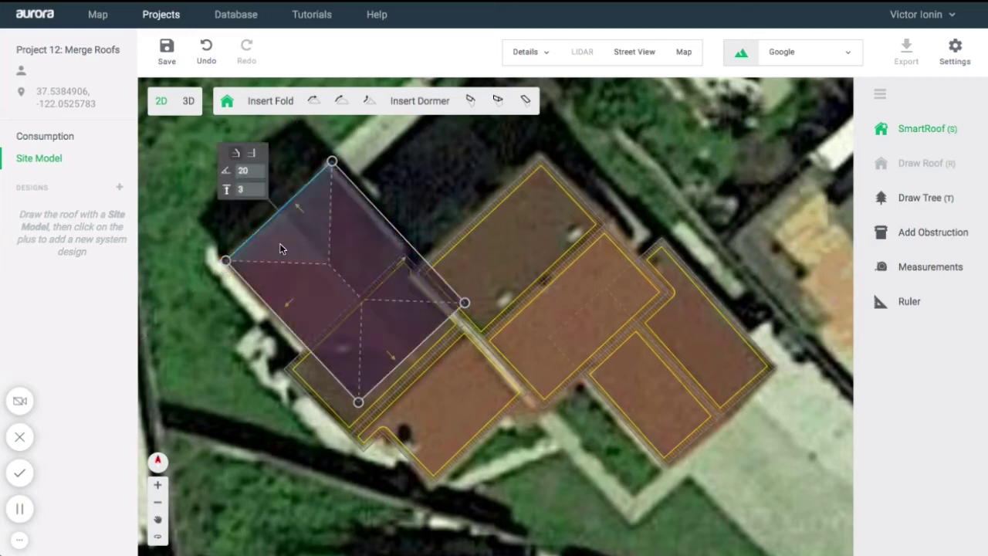
# Unpitch the northwest and southeast end edges of the northwest wing roof and finish its editing.
pyautogui.click(259, 154)
pyautogui.click(382, 331)
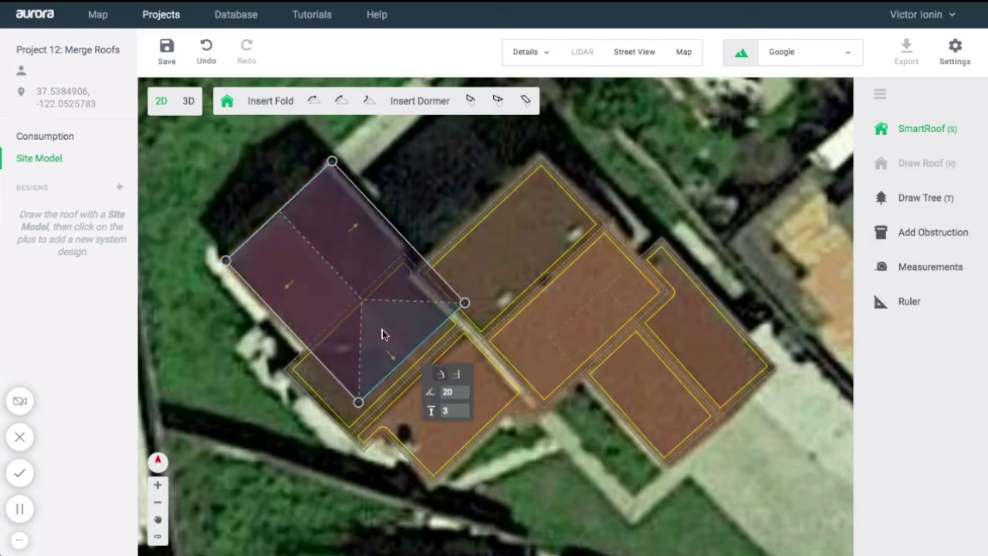
pyautogui.click(457, 376)
pyautogui.click(515, 440)
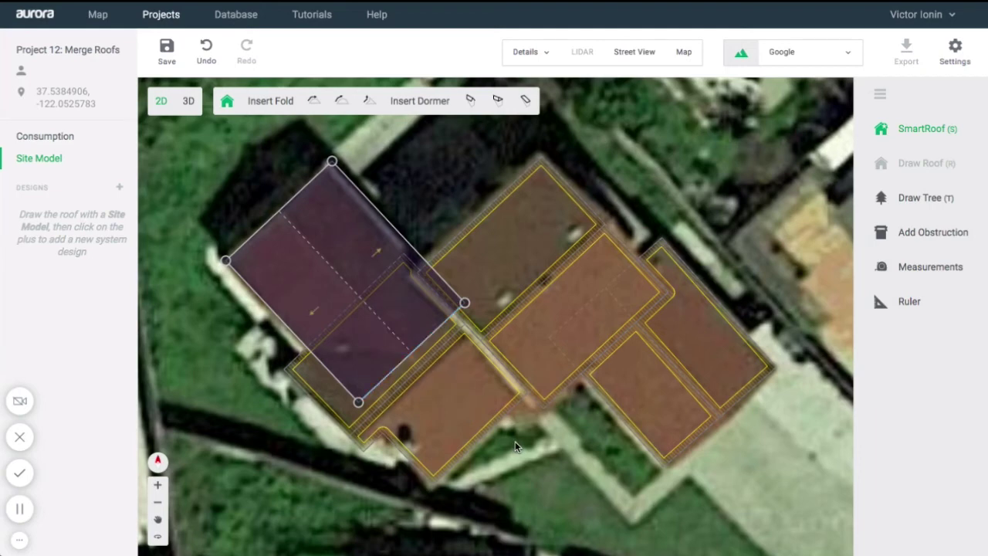
pyautogui.press('Return')
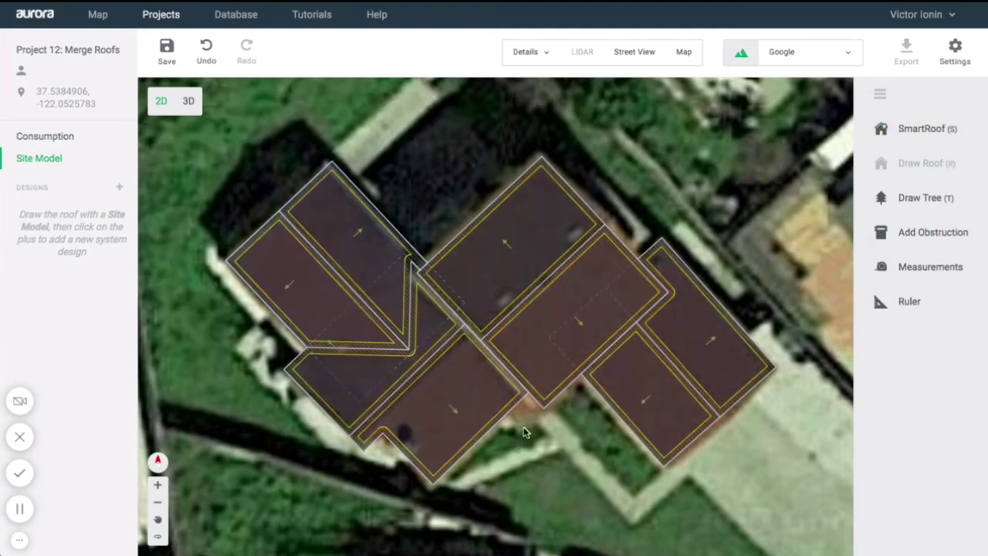
# Examine the merged house roofs in 3D with the satellite imagery hidden, checking the junctions from the south.
pyautogui.click(189, 103)
pyautogui.click(569, 293)
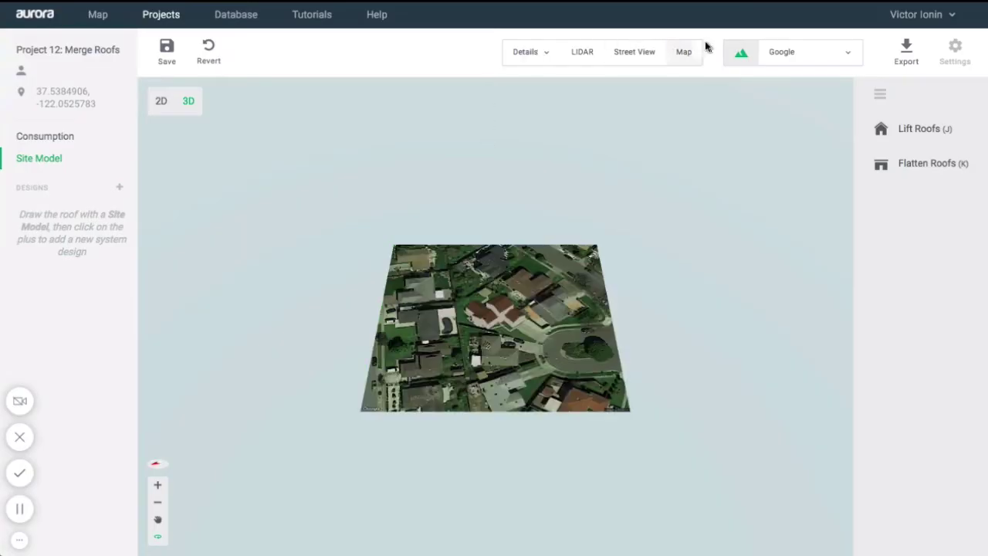
pyautogui.click(738, 54)
pyautogui.scroll(7, 489, 300)
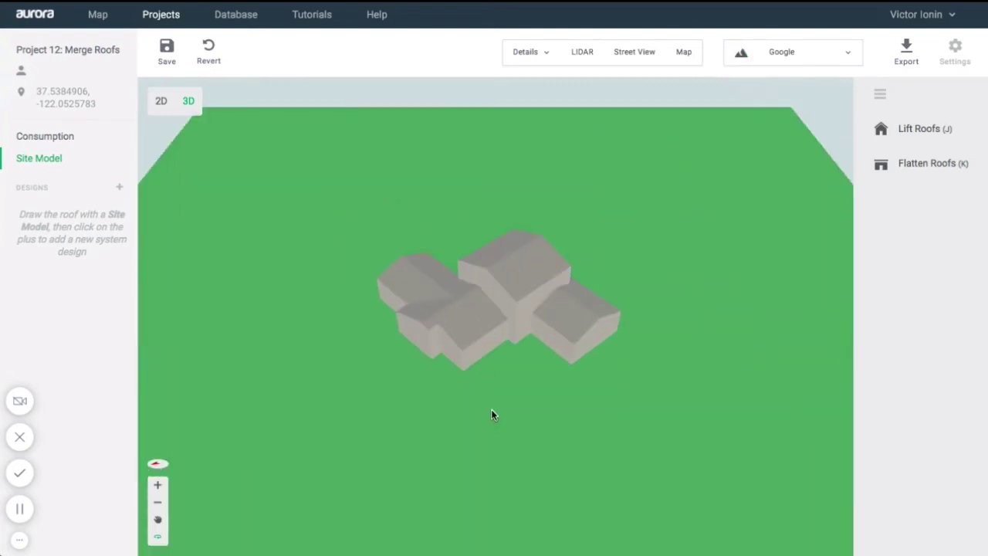
pyautogui.scroll(3, 495, 417)
pyautogui.moveTo(501, 437); pyautogui.dragTo(479, 386)
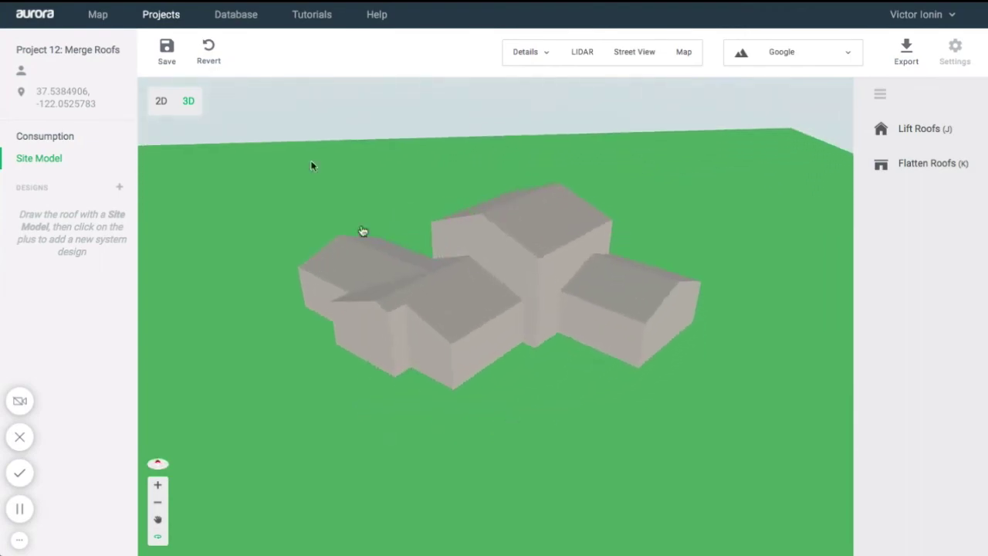
# Return to the 2D view and examine the valley where the northwest wing roof meets the six-cornered roof.
pyautogui.click(162, 101)
pyautogui.click(567, 292)
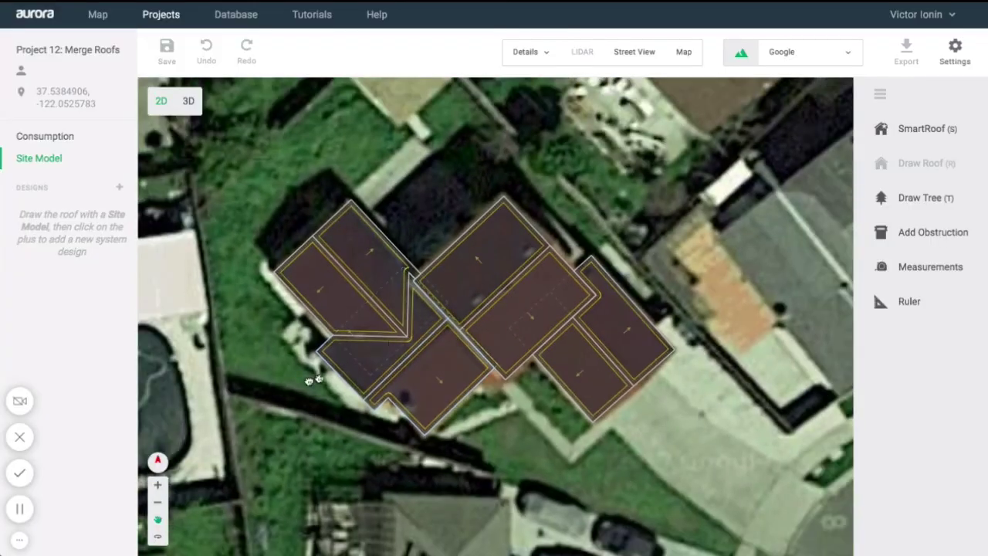
pyautogui.moveTo(319, 379); pyautogui.dragTo(484, 387, button='right')
pyautogui.scroll(3, 498, 277)
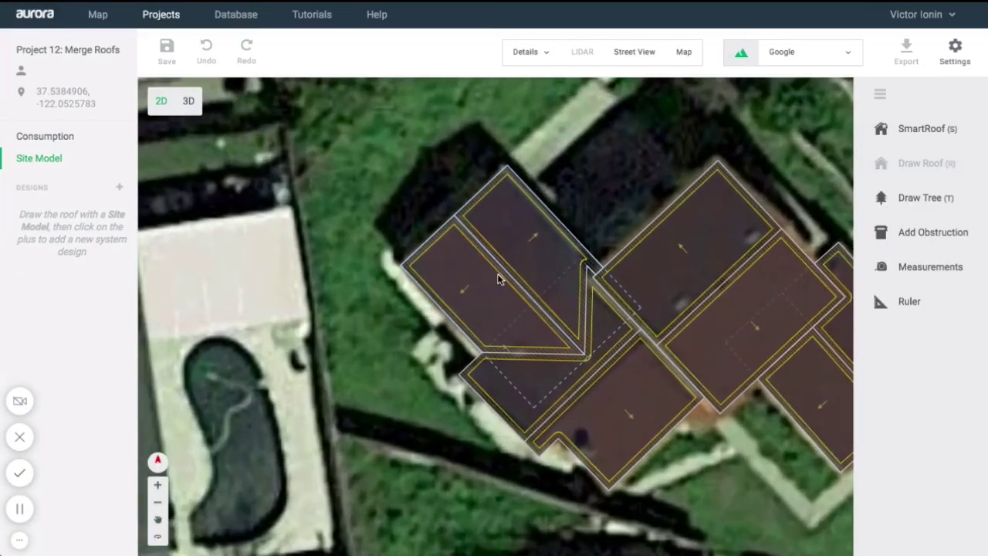
pyautogui.click(498, 270)
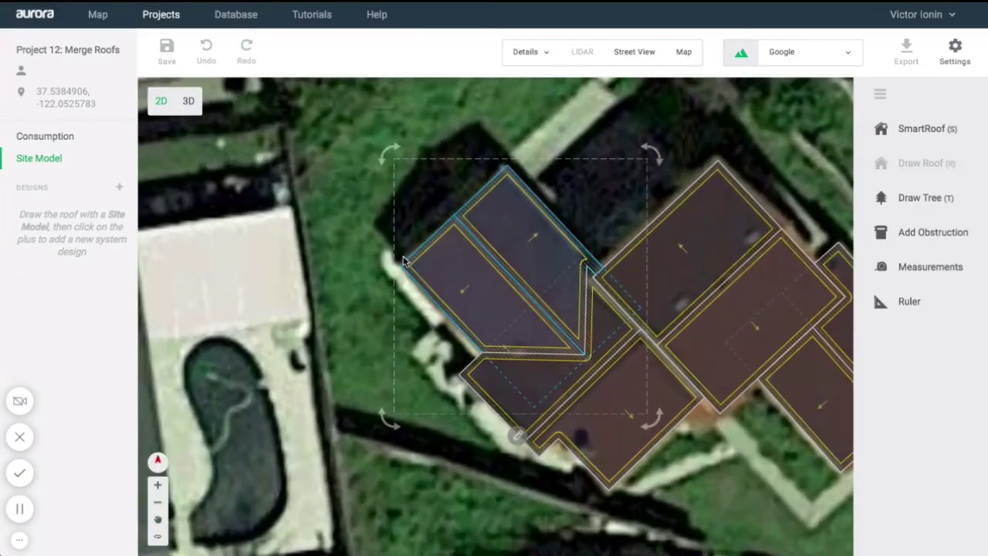
pyautogui.scroll(2, 593, 376)
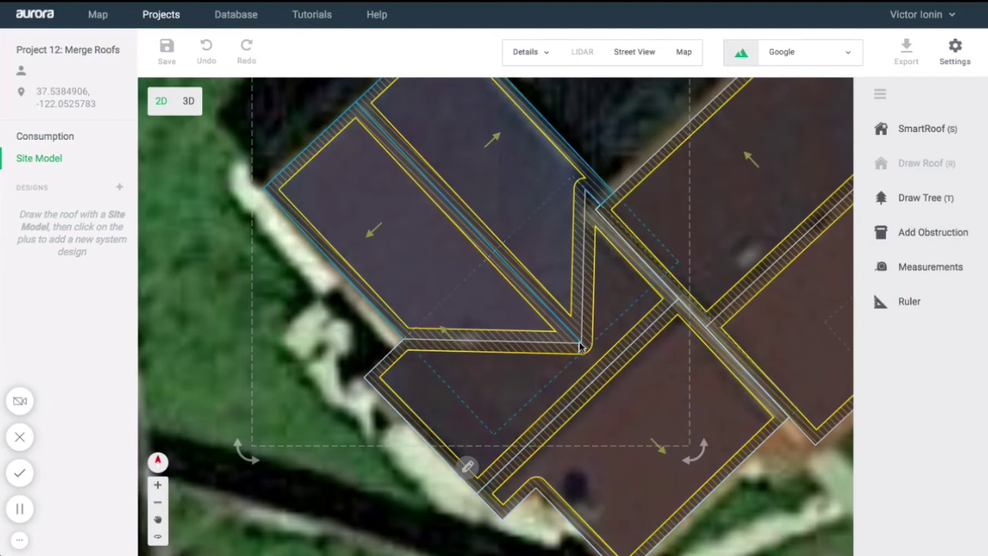
pyautogui.scroll(-2, 590, 332)
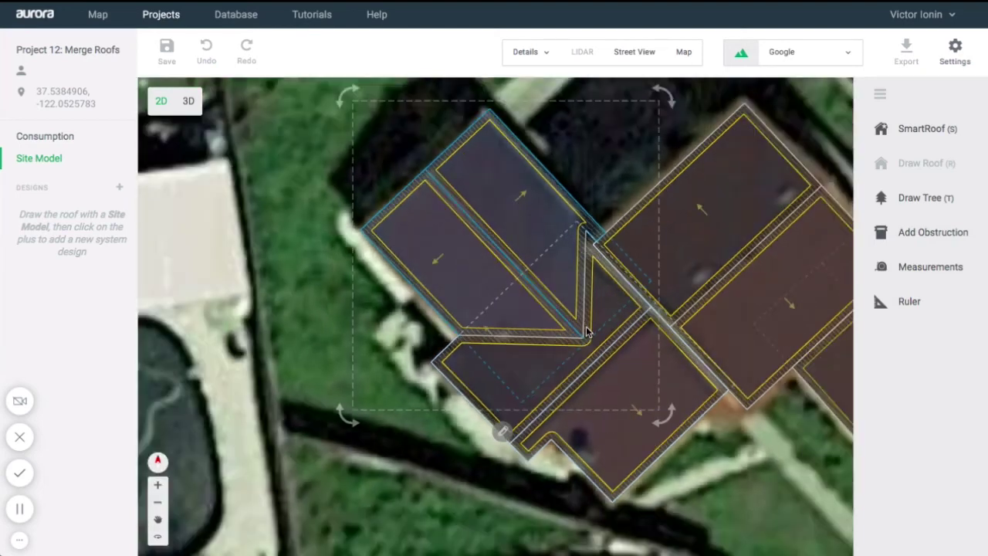
# Move the northwest wing roof westward clear of the house, and move it back to overlap the six-cornered roof.
pyautogui.moveTo(392, 232); pyautogui.dragTo(313, 203)
pyautogui.click(398, 401)
pyautogui.scroll(-1, 415, 398)
pyautogui.scroll(-2, 415, 403)
pyautogui.click(524, 369)
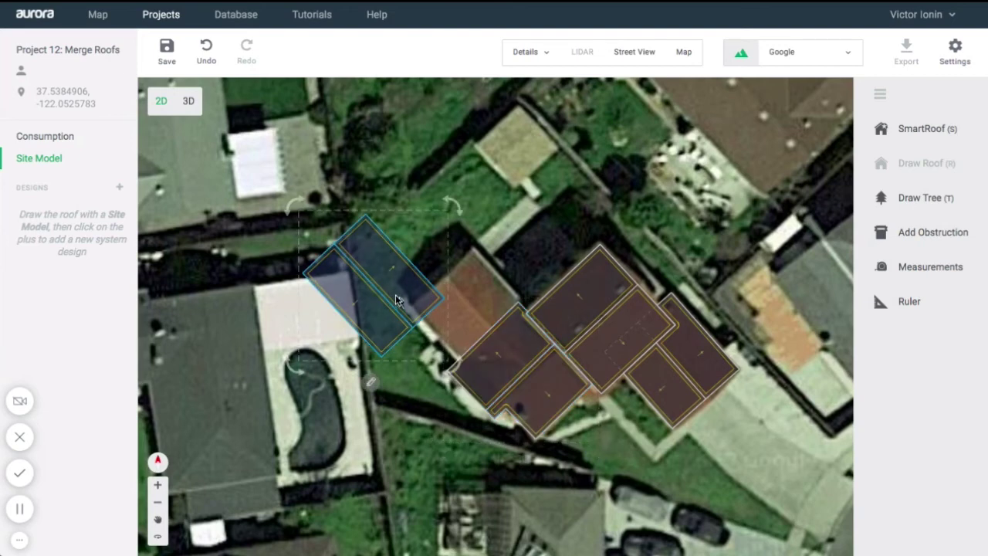
pyautogui.click(335, 276)
pyautogui.moveTo(334, 276); pyautogui.dragTo(439, 315)
pyautogui.moveTo(453, 356); pyautogui.dragTo(454, 356)
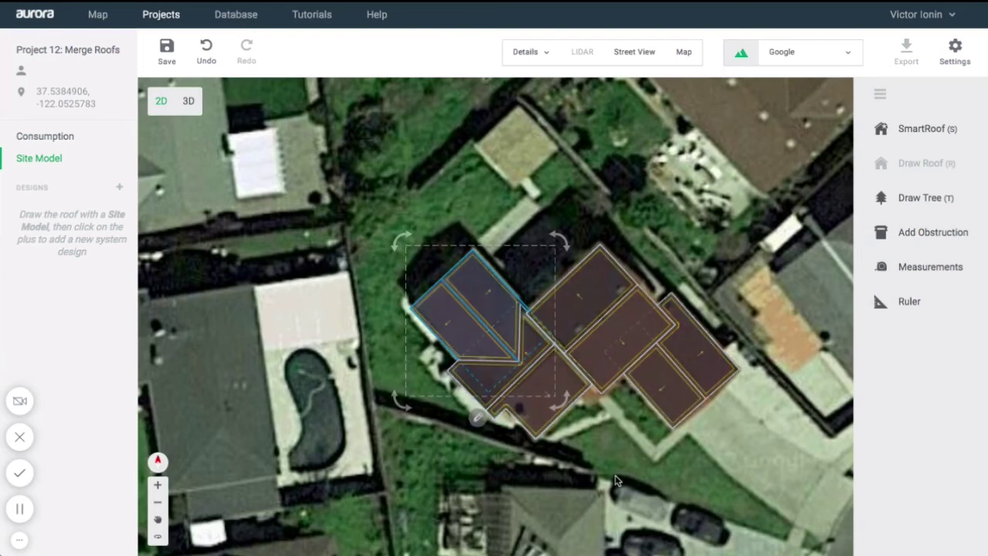
# Save Project 12 and open the site model of Project 13: Different Tilts.
pyautogui.click(167, 51)
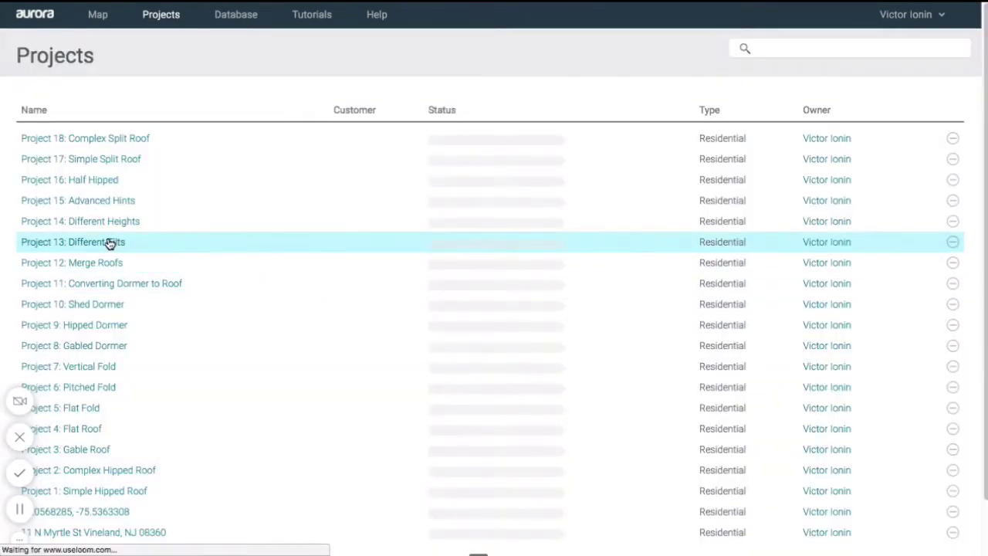
pyautogui.click(110, 243)
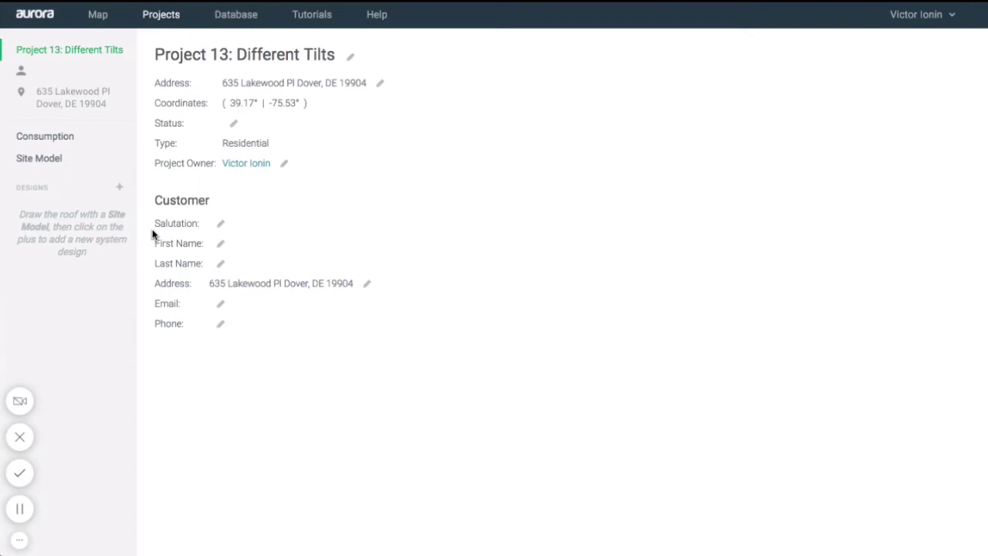
pyautogui.click(90, 164)
# Outline a four-cornered SmartRoof around the main house roof, leaving out the small southern extension.
pyautogui.scroll(4, 493, 278)
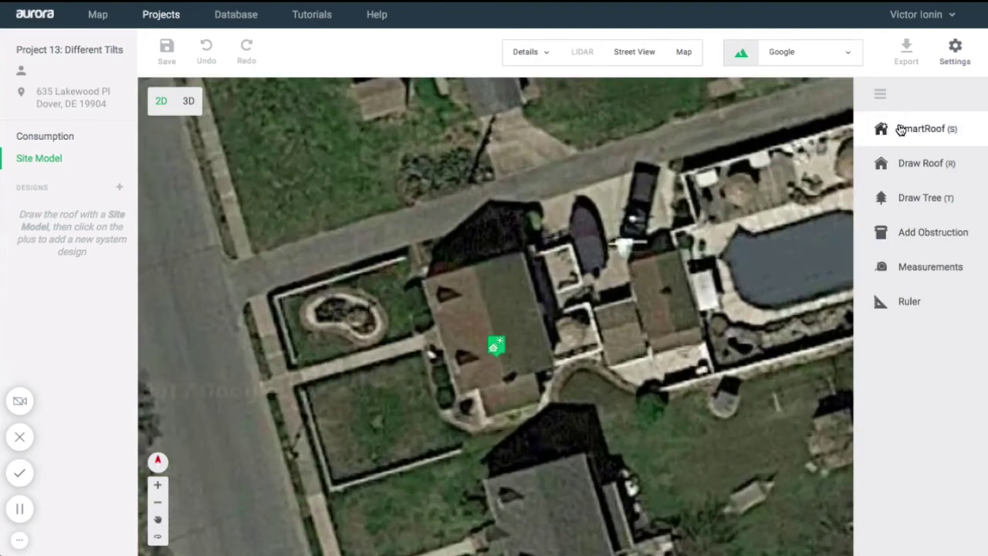
pyautogui.click(899, 131)
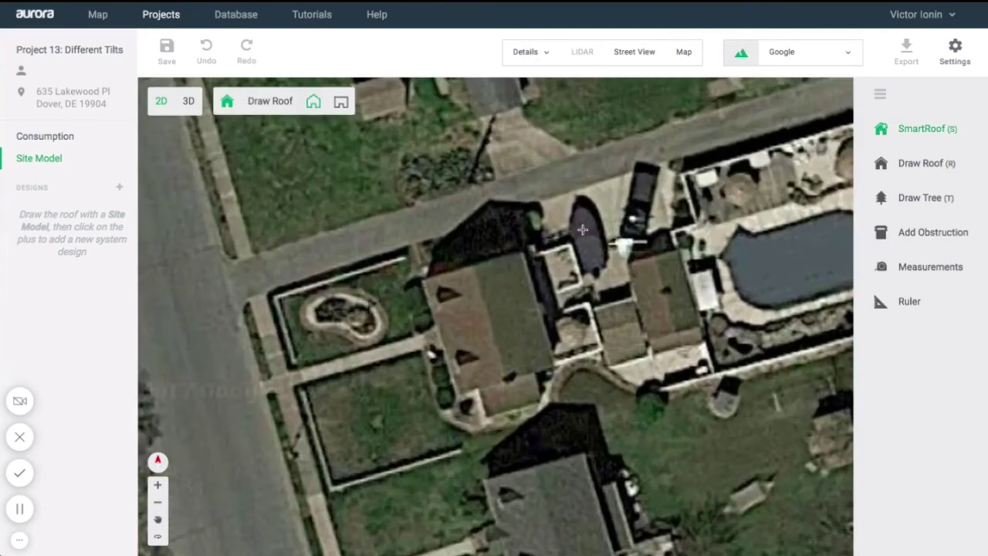
pyautogui.click(424, 282)
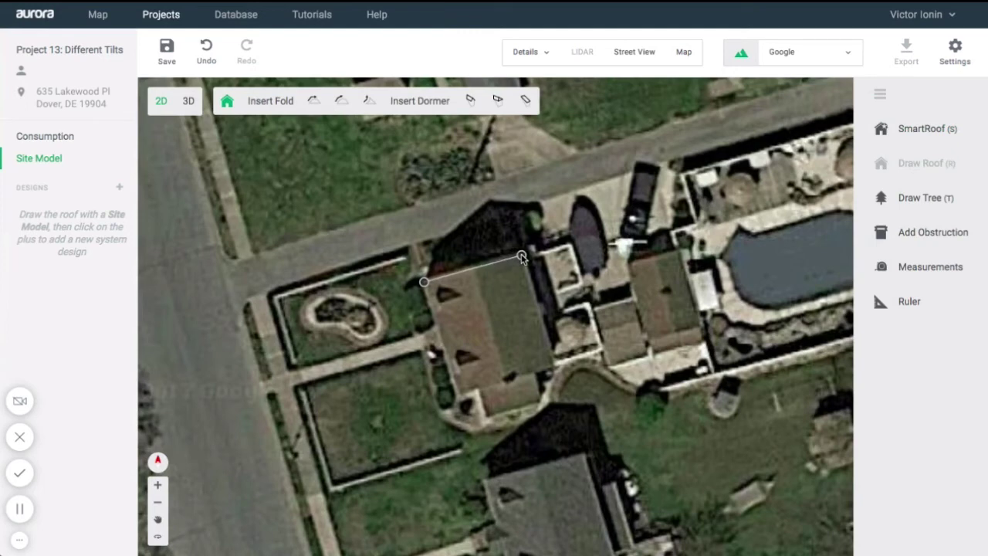
pyautogui.click(522, 257)
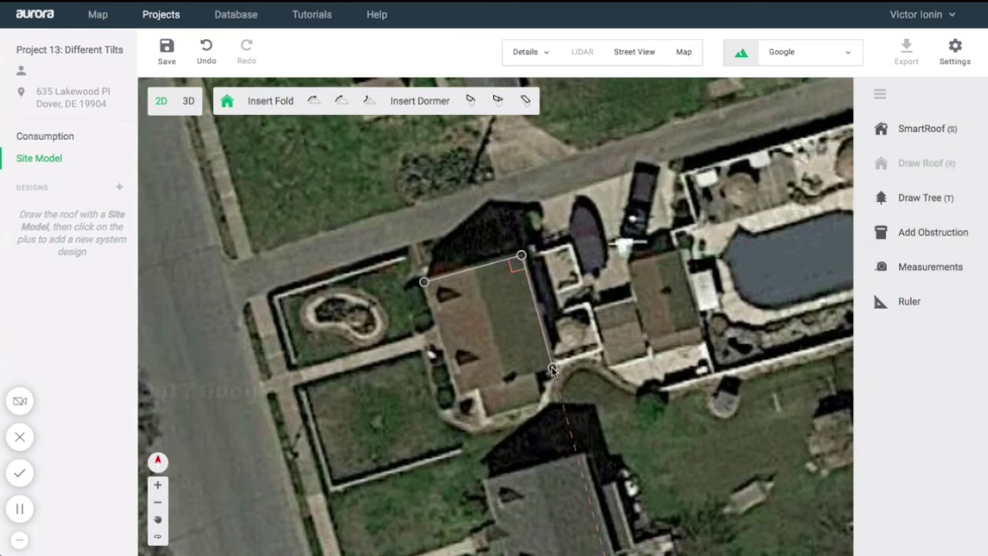
pyautogui.click(552, 369)
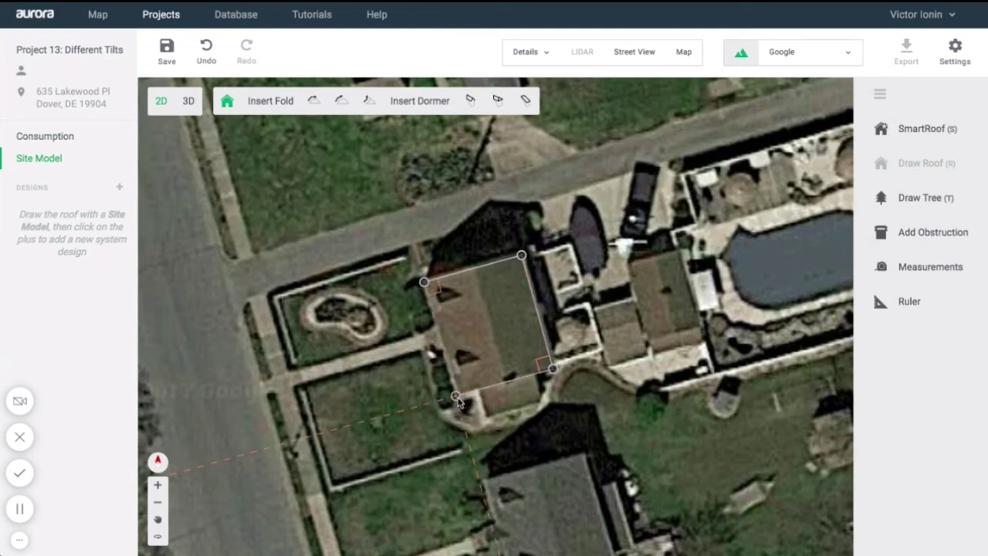
pyautogui.click(456, 396)
pyautogui.click(424, 283)
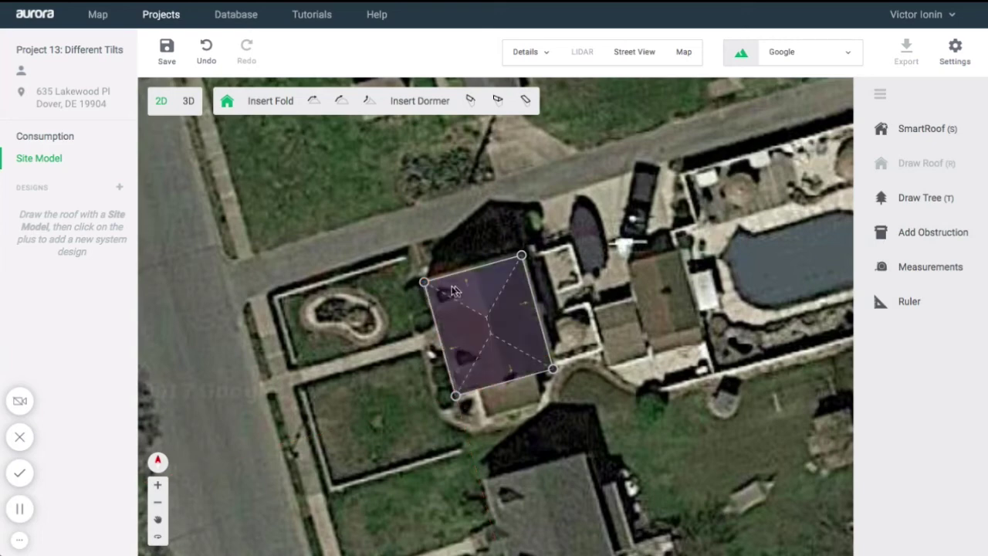
# Unpitch the north and south edges of the main house roof to form a gable.
pyautogui.click(498, 357)
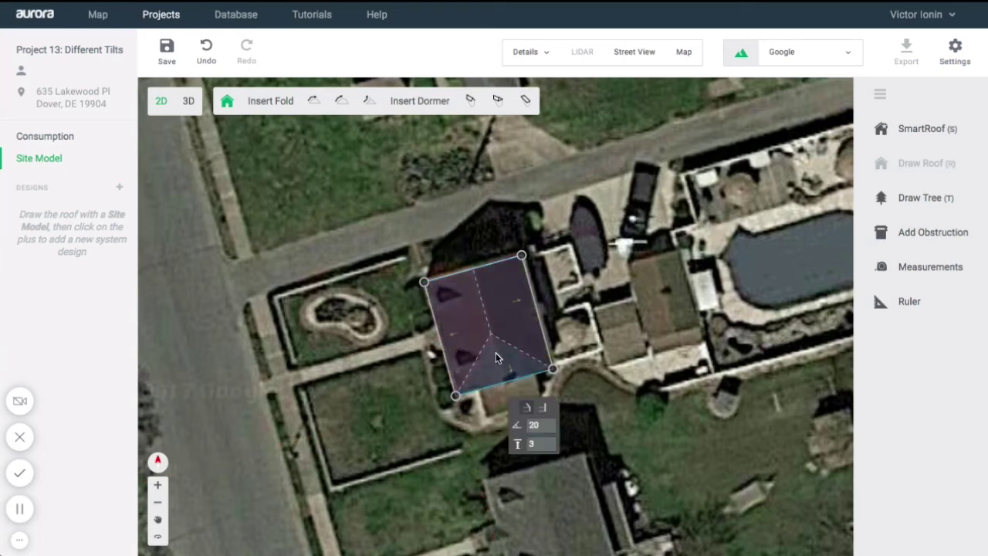
pyautogui.click(542, 408)
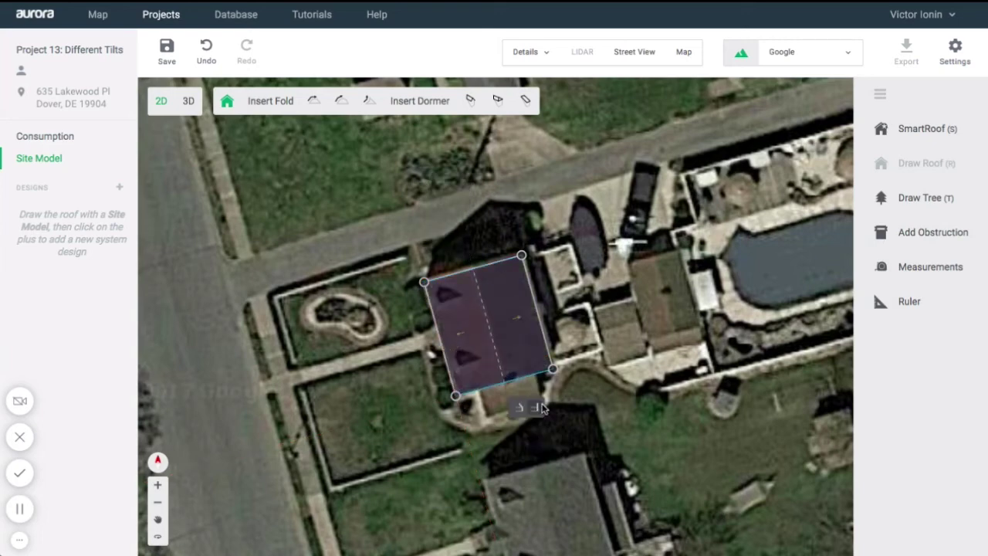
# Examine the house's gable end in Street View from farther along the road to compare its two roof slopes.
pyautogui.click(645, 51)
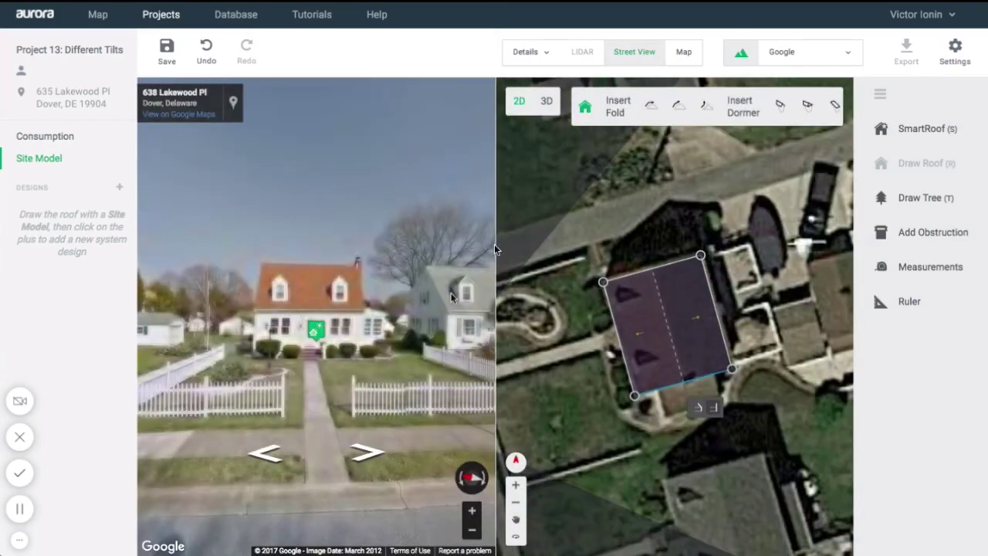
pyautogui.click(266, 456)
pyautogui.click(272, 463)
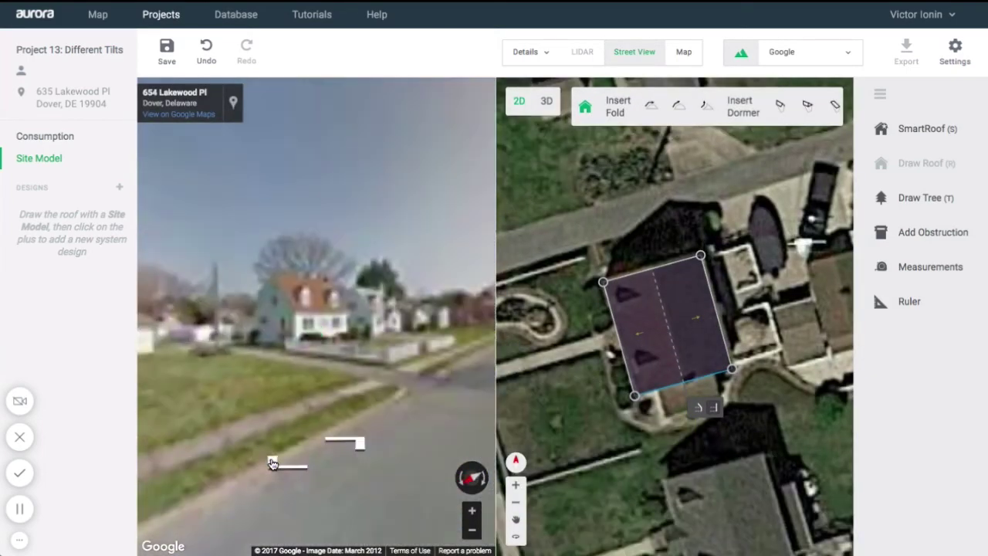
pyautogui.click(274, 462)
pyautogui.scroll(5, 287, 316)
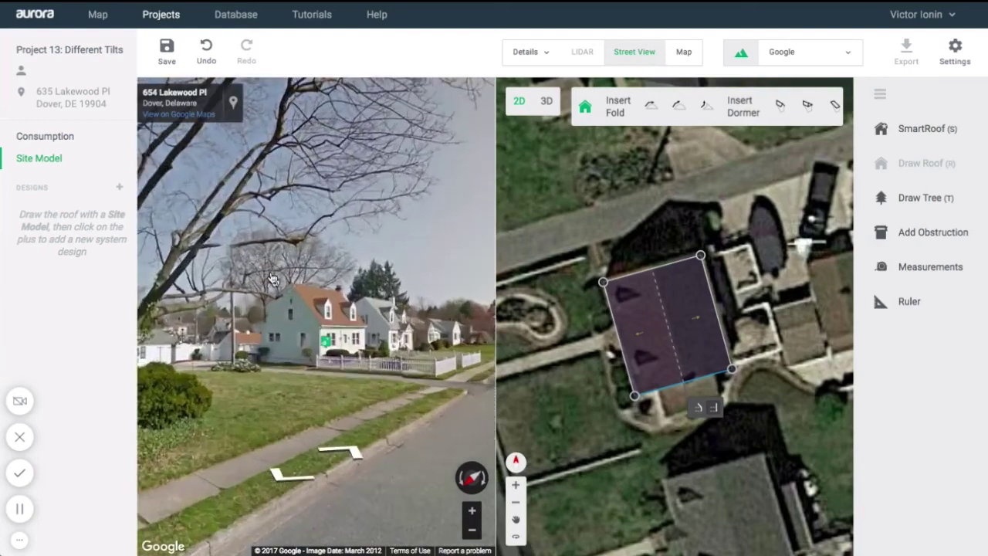
pyautogui.moveTo(288, 306); pyautogui.dragTo(223, 247)
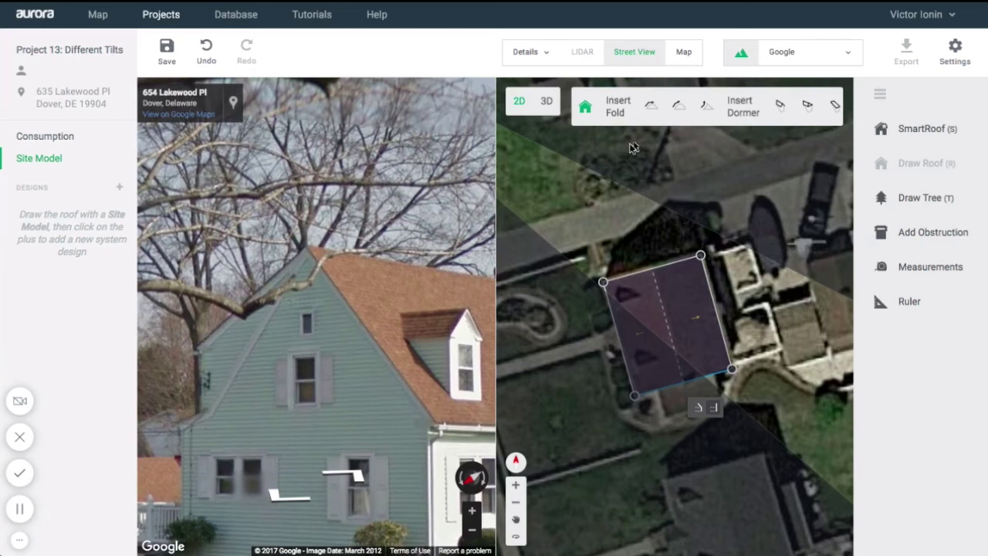
pyautogui.click(636, 62)
# Set the tilt of the main house roof's west face to 45 degrees.
pyautogui.scroll(3, 463, 308)
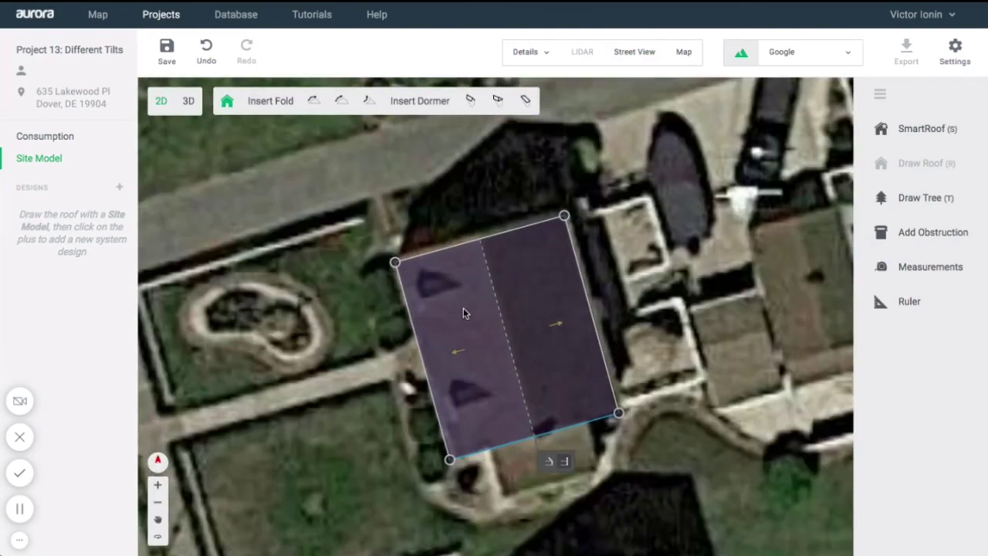
pyautogui.click(463, 308)
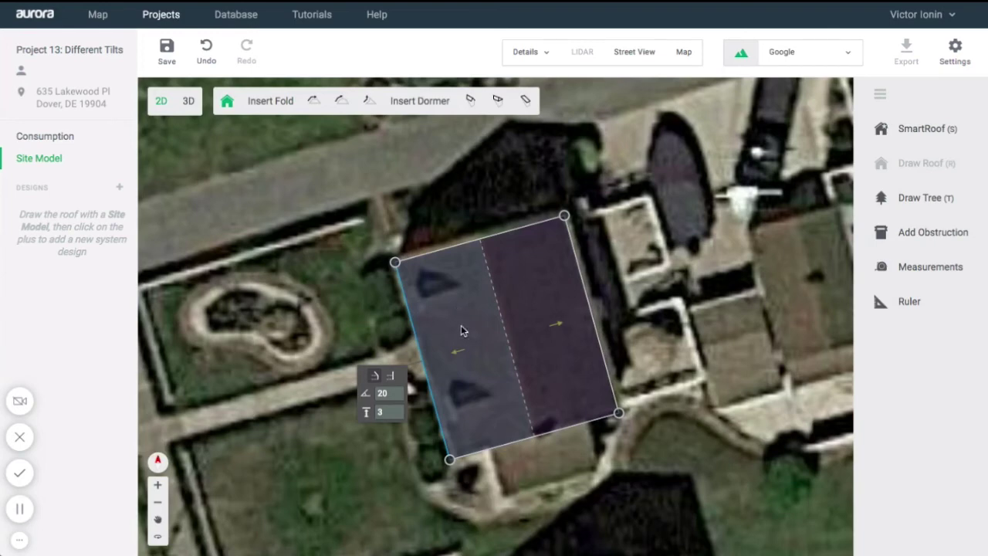
pyautogui.doubleClick(386, 394)
pyautogui.write('34')
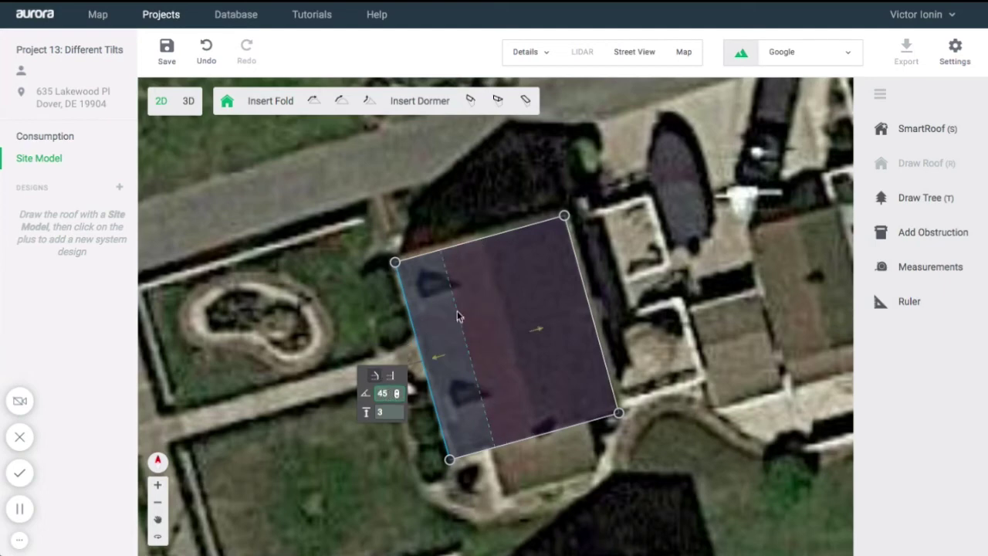
# Set the main roof's east face tilt to 23 degrees and shift the ridge east, bringing the west edge height to 1.7 m.
pyautogui.click(354, 323)
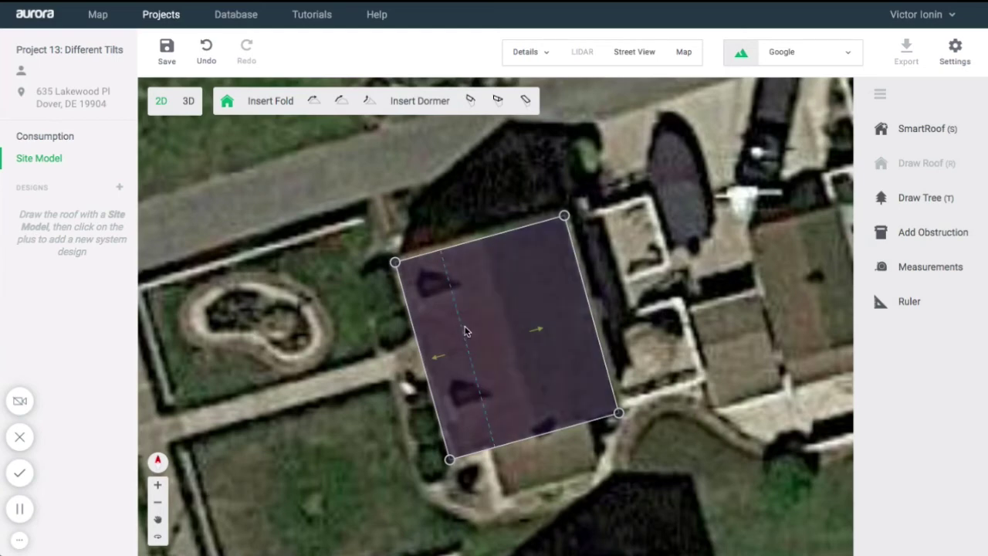
pyautogui.click(517, 303)
pyautogui.moveTo(634, 281); pyautogui.dragTo(647, 284)
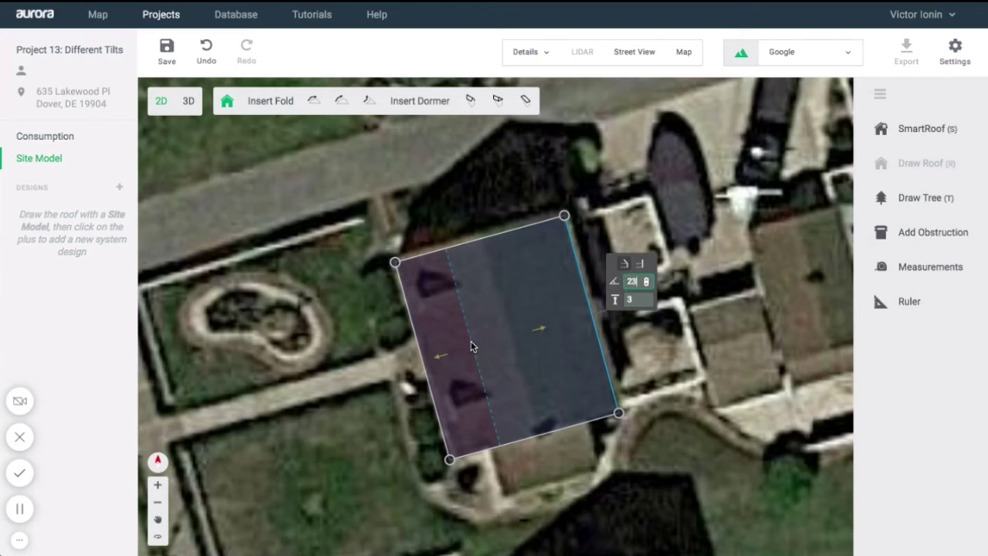
pyautogui.click(457, 345)
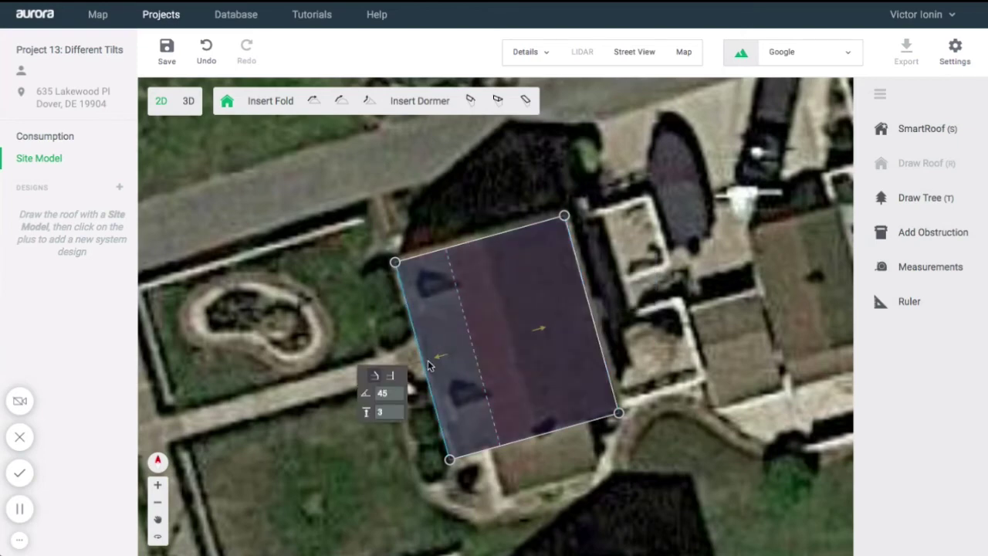
pyautogui.moveTo(470, 340); pyautogui.dragTo(502, 333)
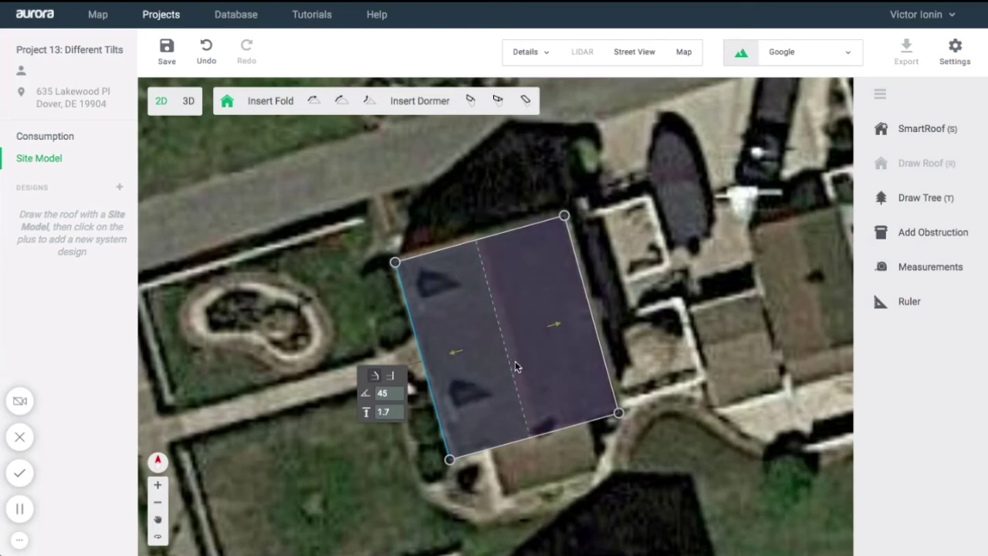
# Save the Project 13 roof and inspect its unequal gable slopes in 3D from the northern end.
pyautogui.click(197, 113)
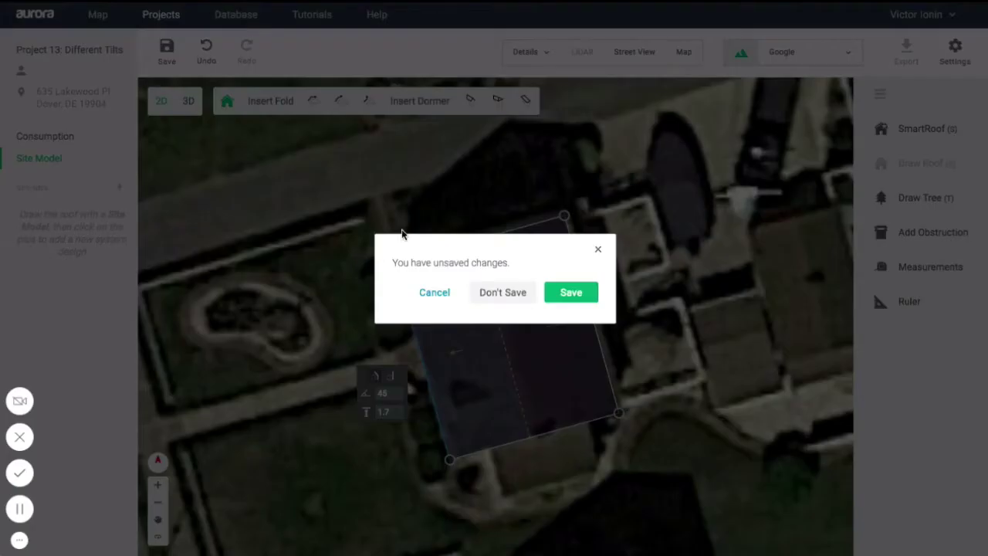
pyautogui.click(571, 292)
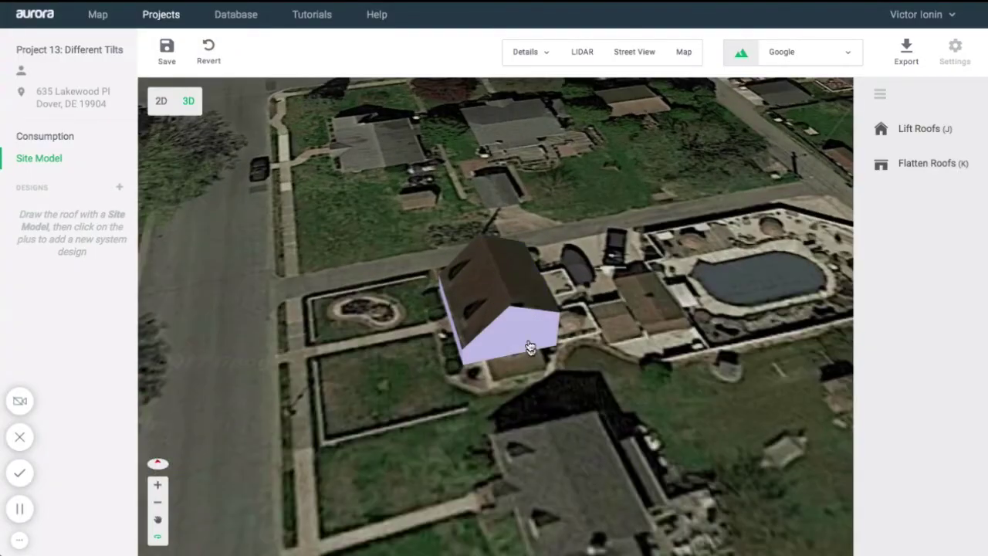
pyautogui.moveTo(531, 353); pyautogui.dragTo(789, 310)
pyautogui.click(532, 280)
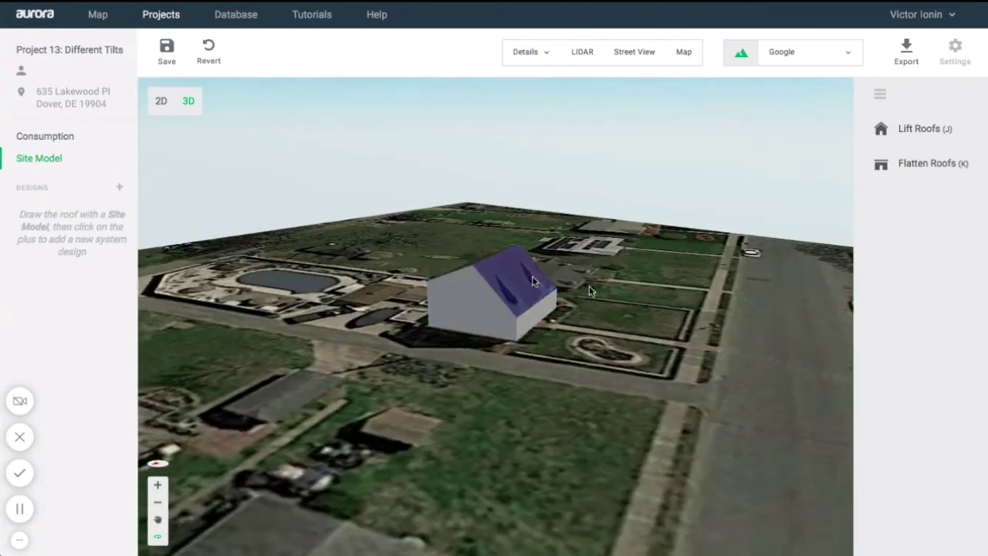
pyautogui.scroll(5, 529, 272)
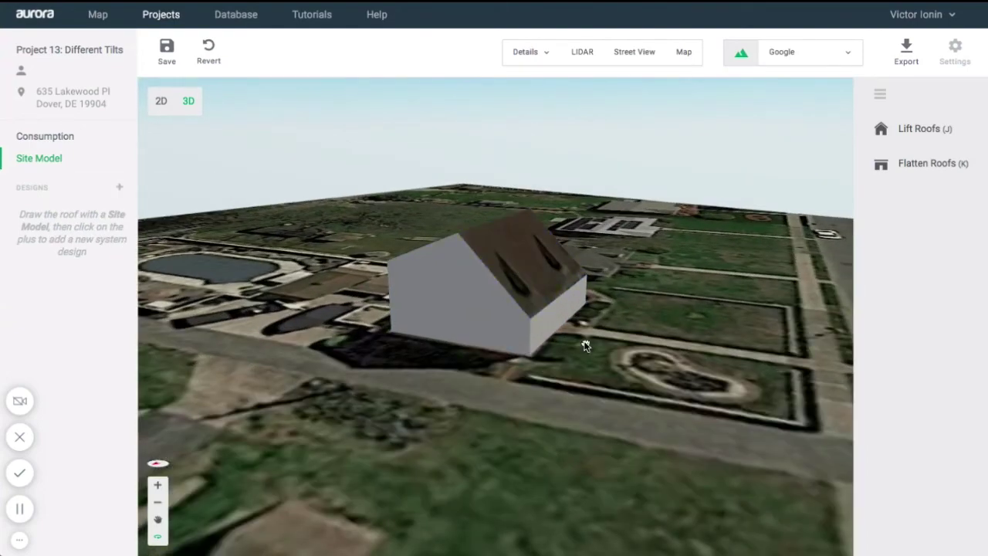
pyautogui.moveTo(578, 337); pyautogui.dragTo(435, 223)
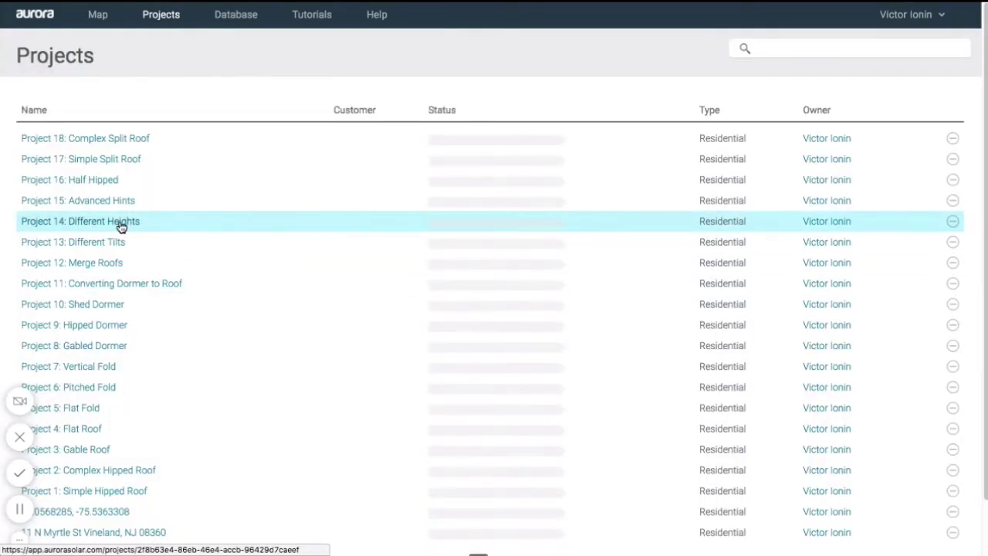
# Open the site model of Project 14: Different Heights and examine the house roof in rotated aerial views and Street View.
pyautogui.click(120, 224)
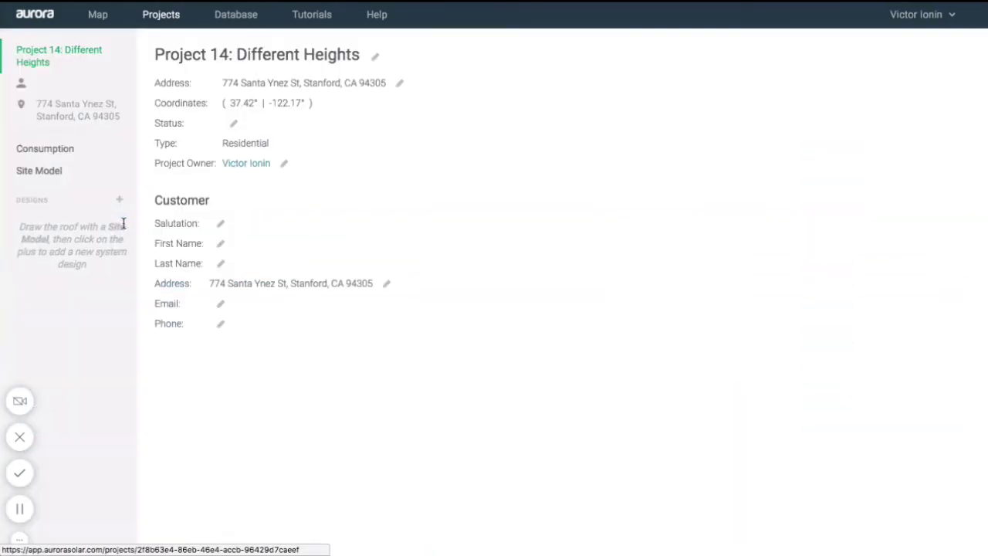
pyautogui.click(82, 179)
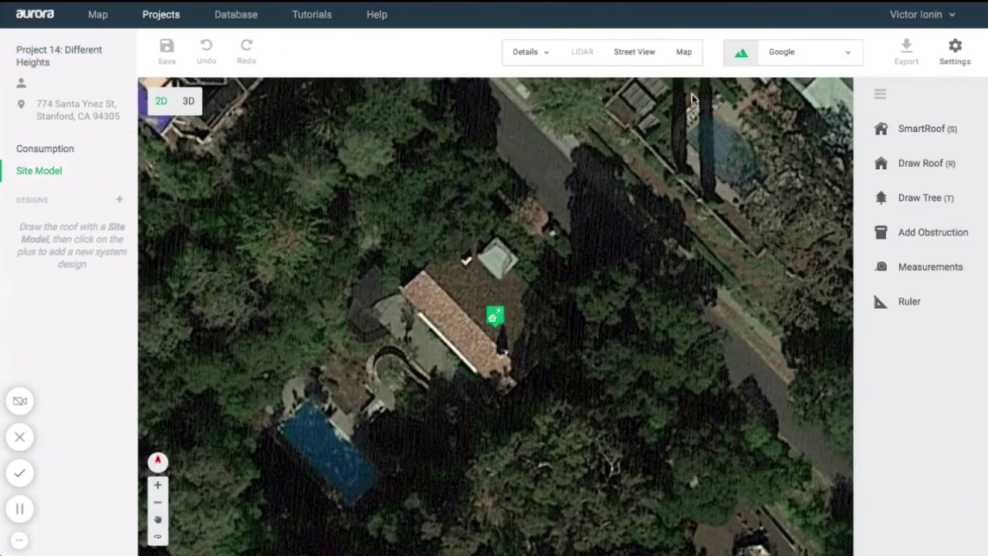
pyautogui.click(682, 53)
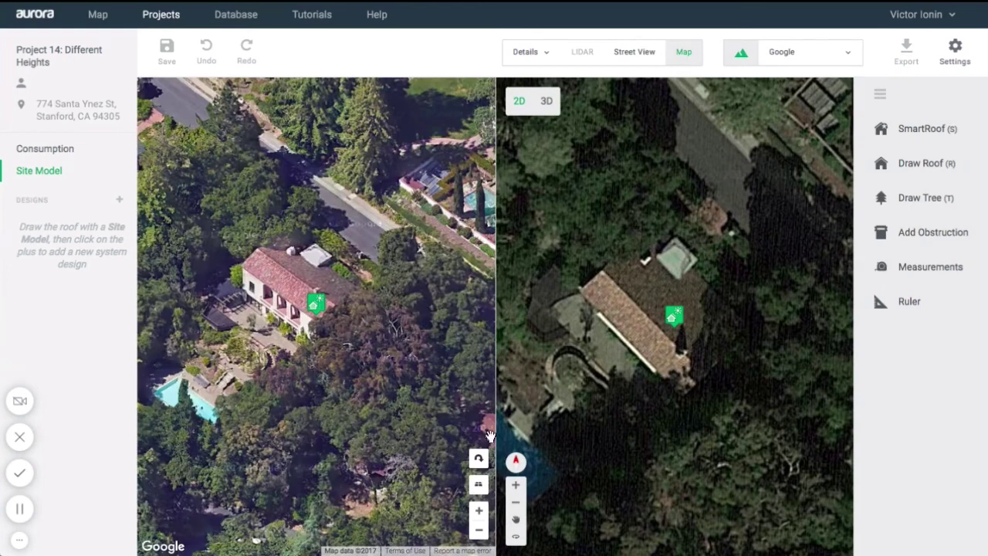
pyautogui.click(480, 460)
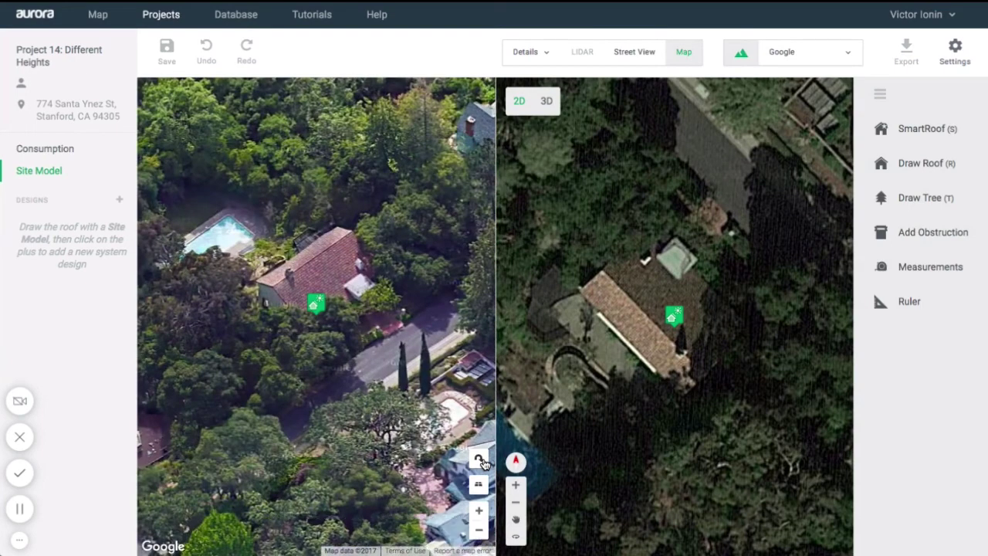
pyautogui.click(480, 460)
pyautogui.click(480, 460)
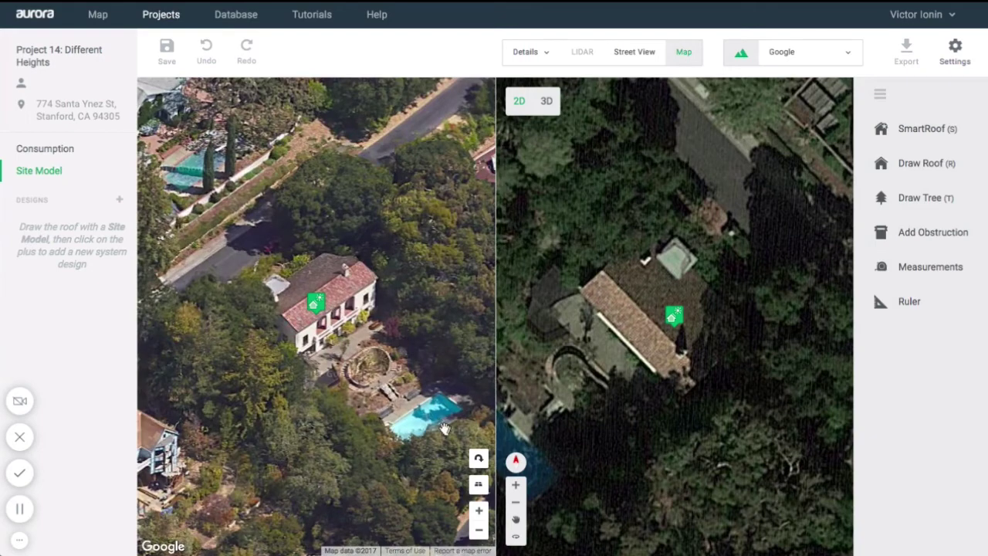
pyautogui.click(478, 459)
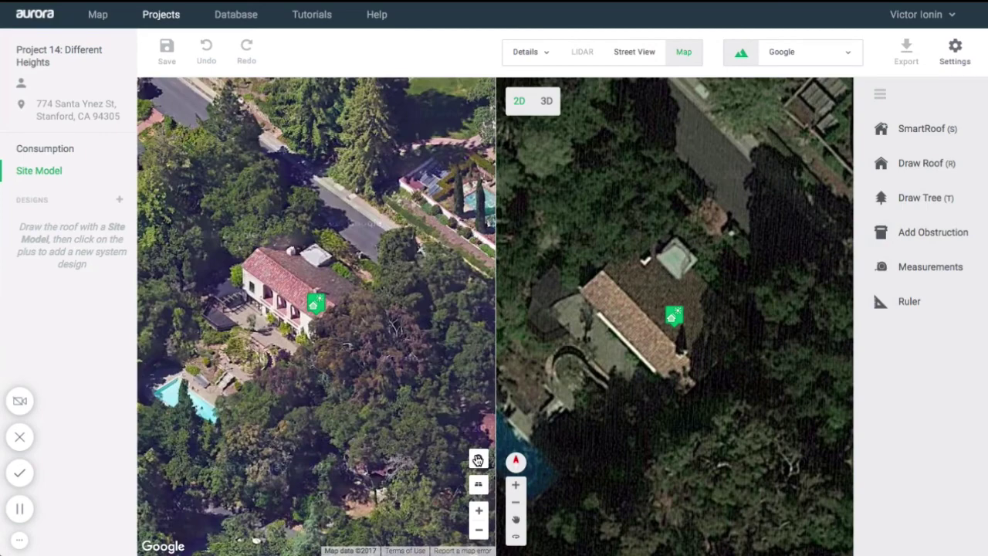
pyautogui.click(640, 53)
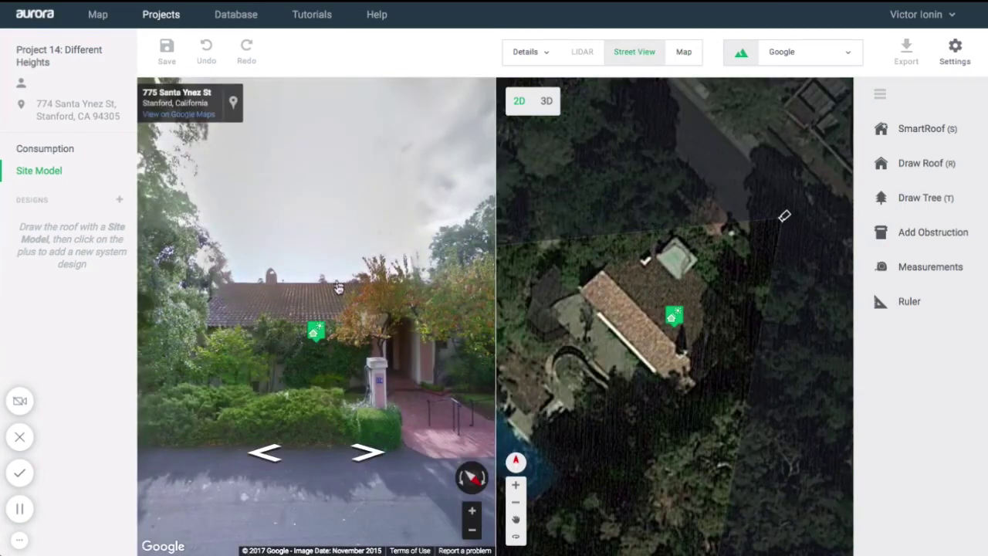
pyautogui.click(636, 54)
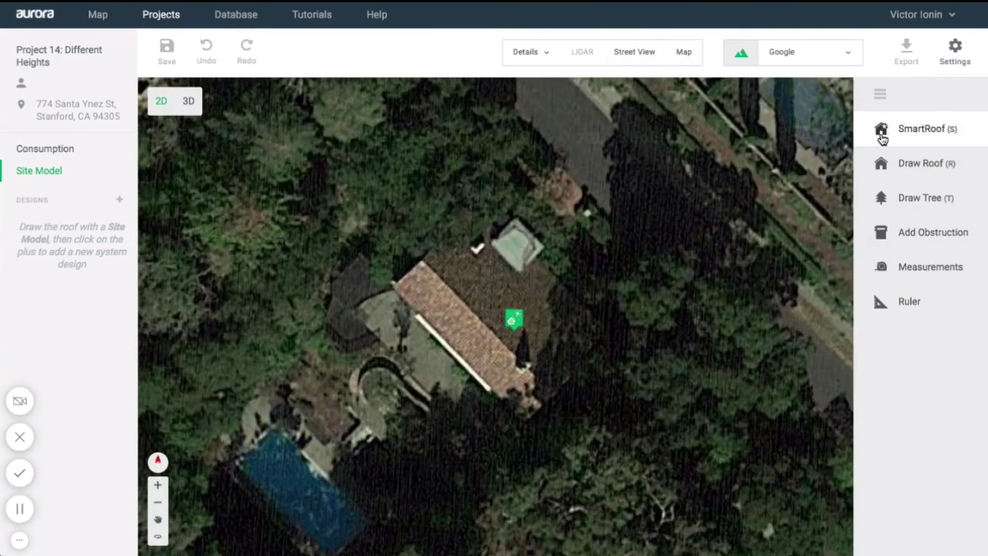
# Outline a four-cornered SmartRoof around the whole house roof, including the tree-shaded northeast part.
pyautogui.click(882, 136)
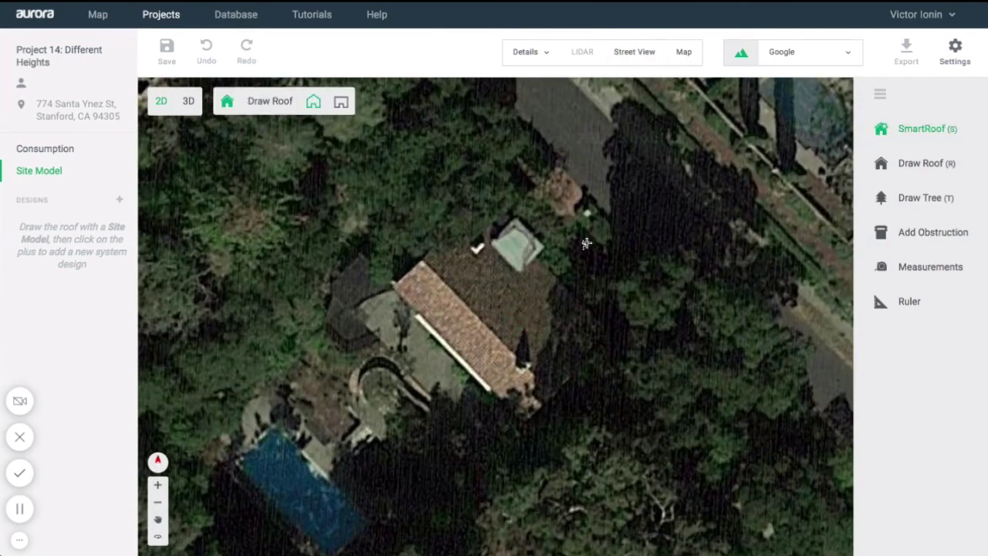
pyautogui.click(394, 287)
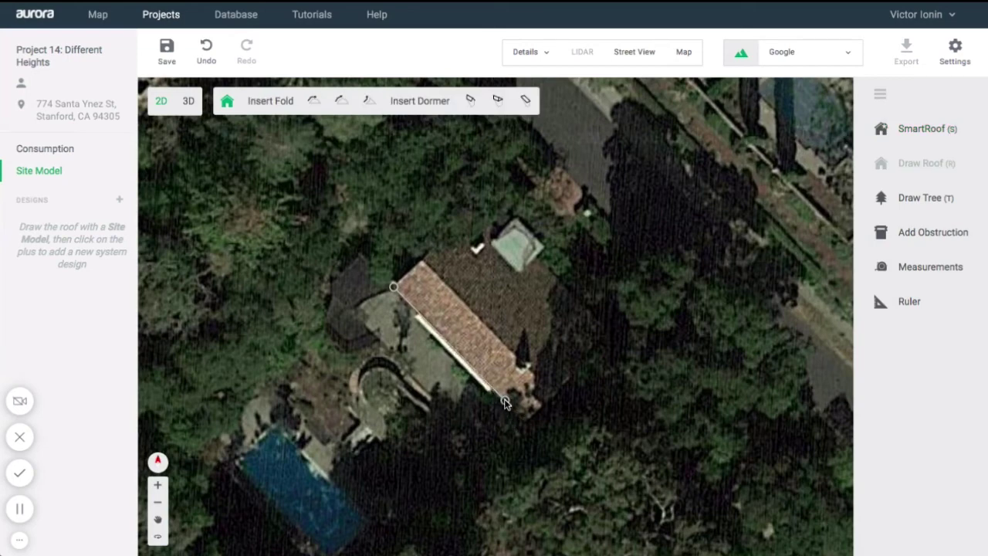
pyautogui.click(500, 398)
pyautogui.click(589, 313)
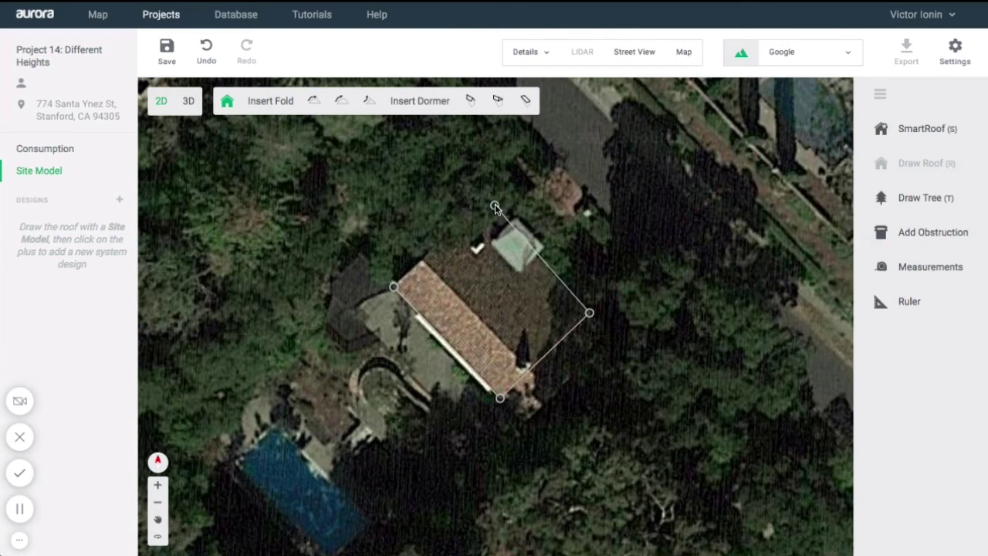
pyautogui.click(484, 202)
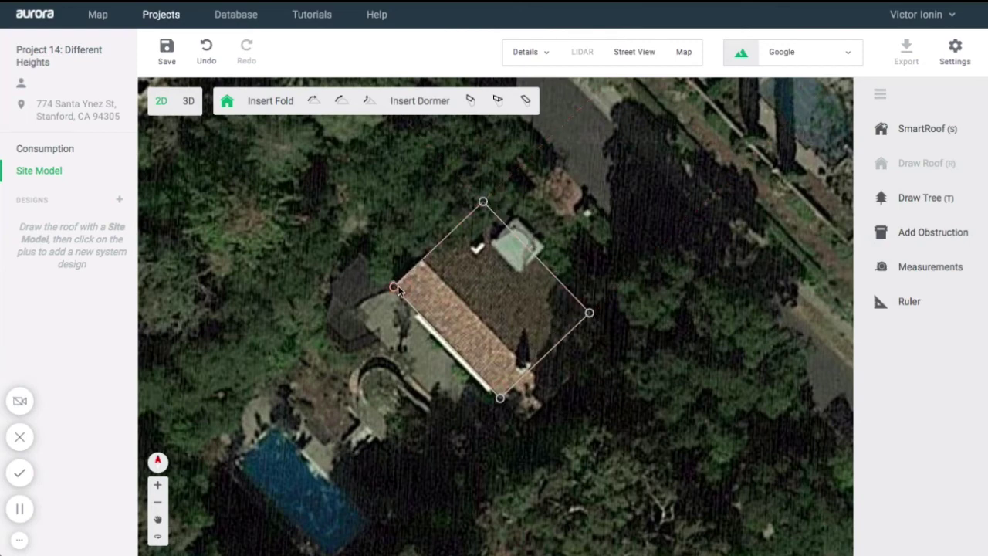
pyautogui.click(394, 288)
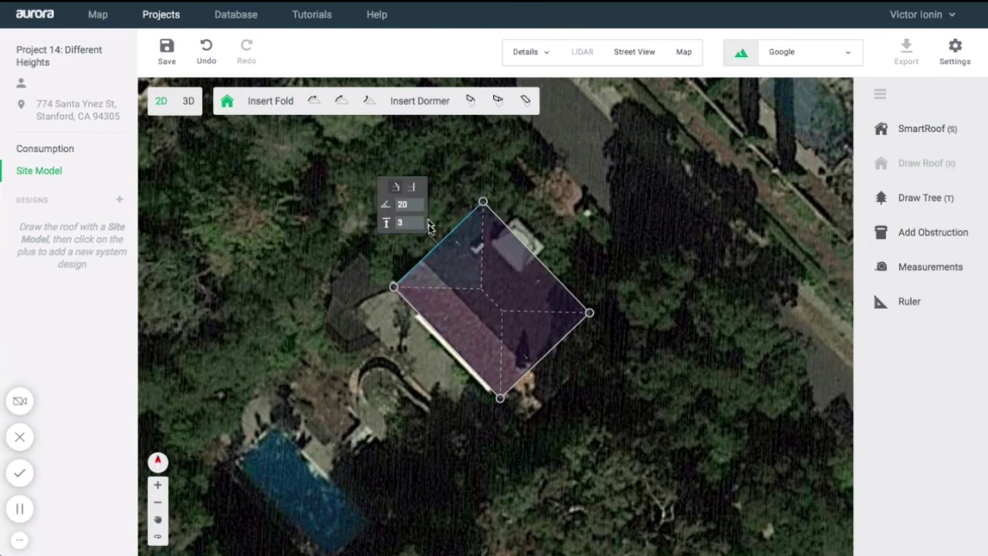
# Unpitch the northwest and southeast edges of the roof to form a gable.
pyautogui.click(413, 190)
pyautogui.click(546, 356)
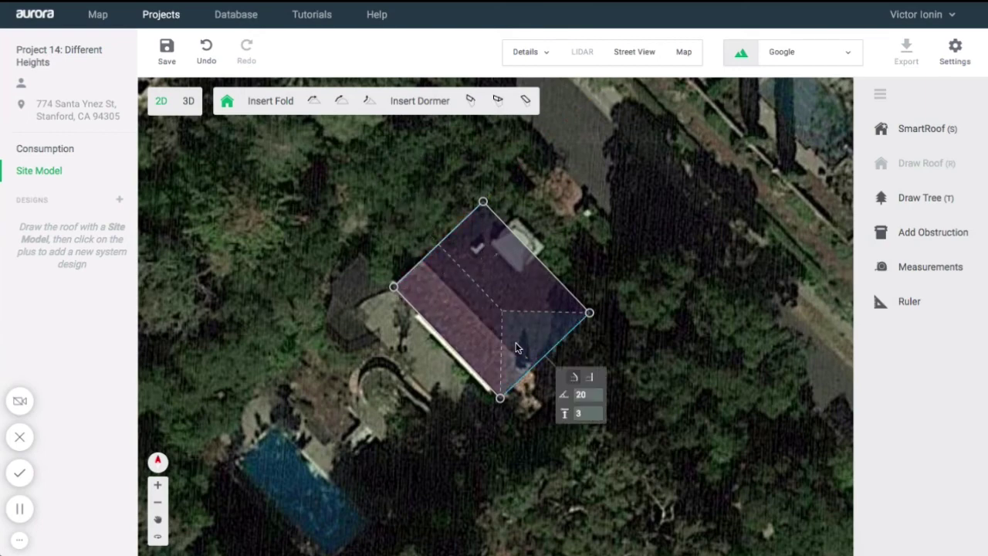
pyautogui.click(584, 378)
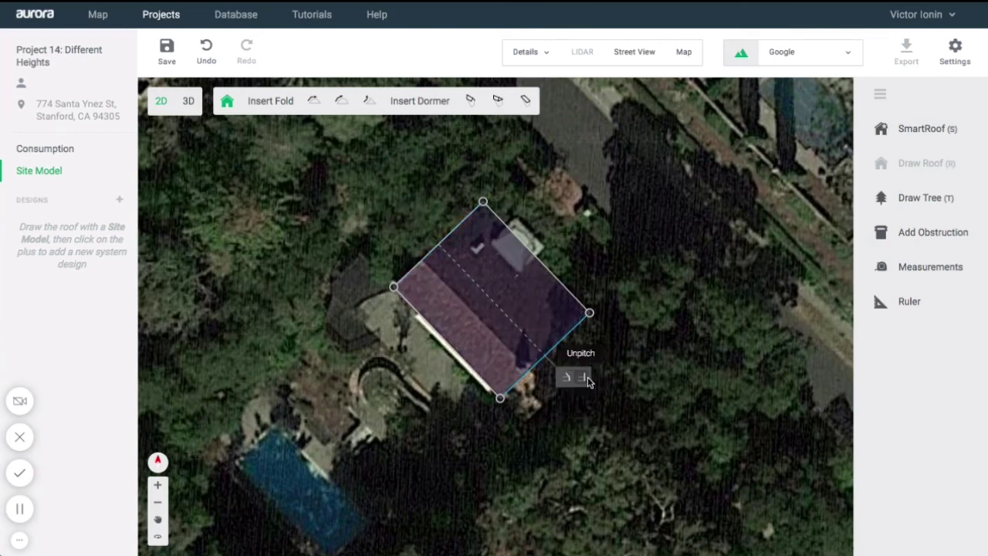
# Try a height of 17 m for the roof's southwest edge.
pyautogui.click(455, 359)
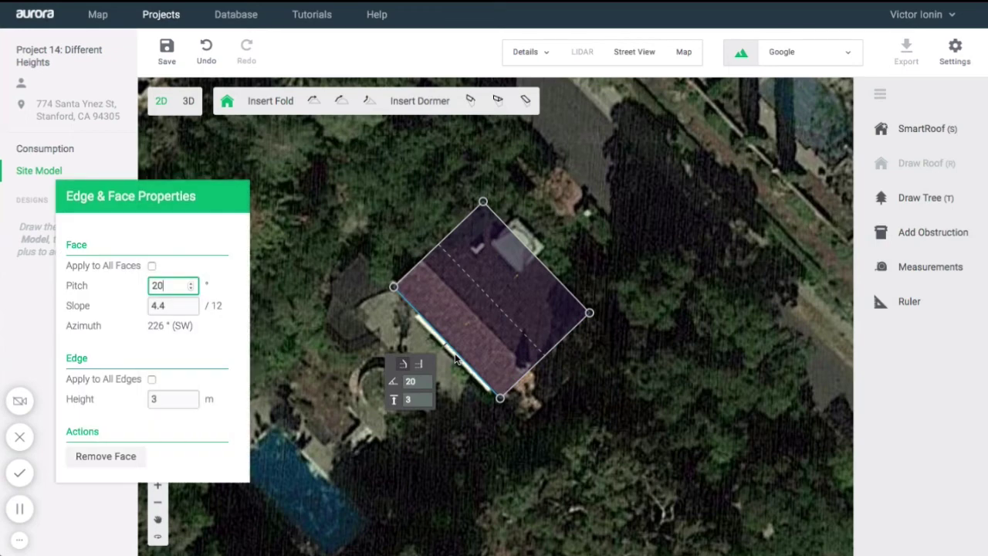
pyautogui.click(417, 399)
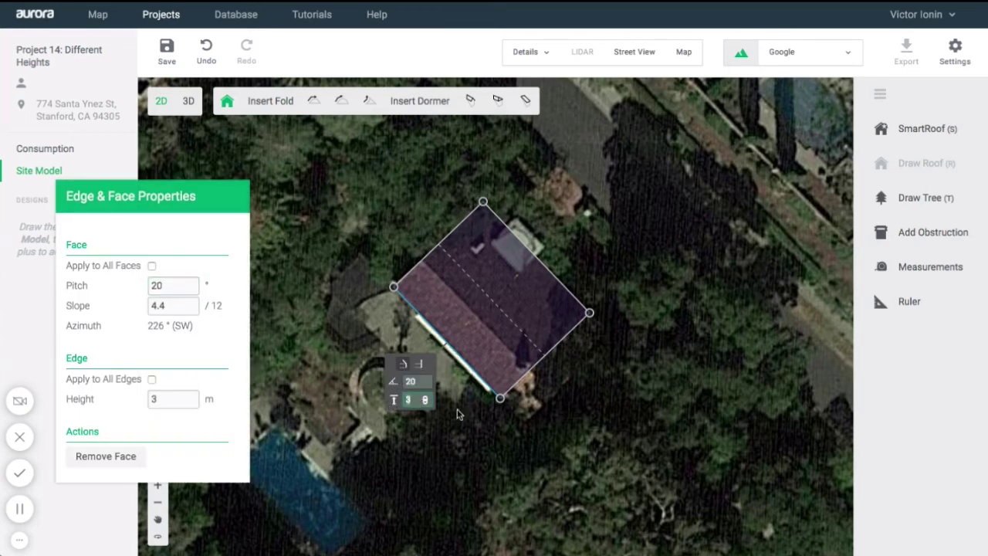
pyautogui.write('17')
pyautogui.click(427, 400)
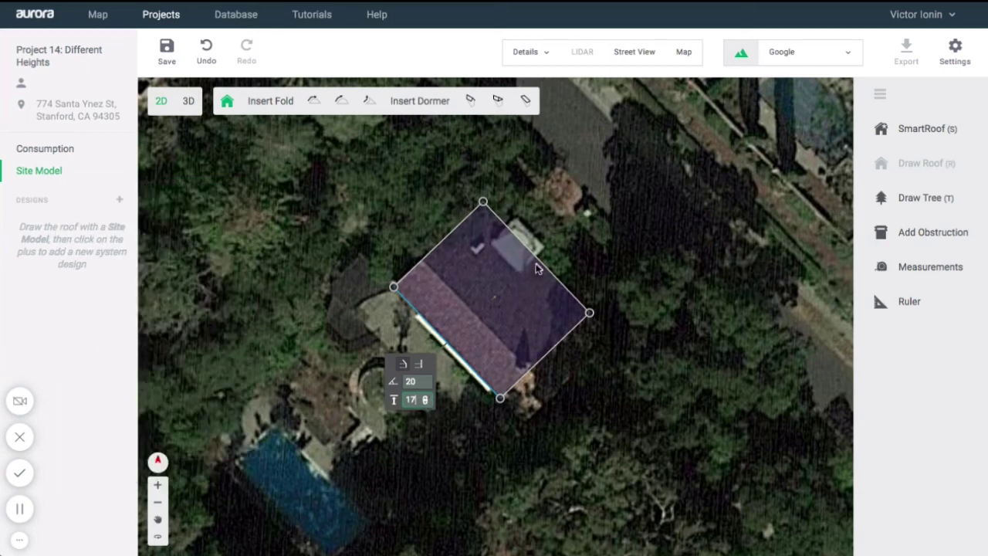
# Raise the height of the roof's southwest edge to move the ridge southwest toward the ridge line in the imagery.
pyautogui.doubleClick(453, 345)
pyautogui.doubleClick(176, 397)
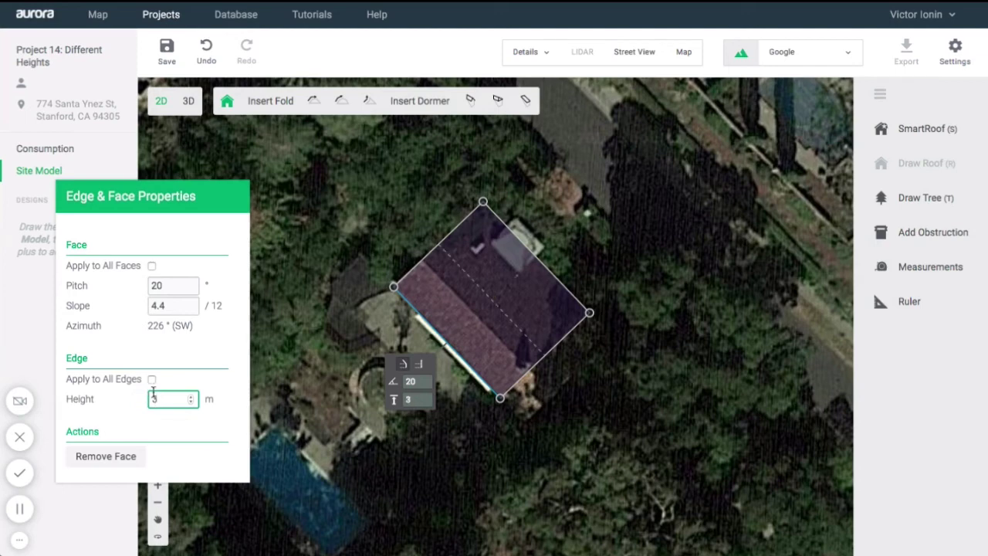
pyautogui.moveTo(160, 398); pyautogui.dragTo(147, 404)
pyautogui.click(277, 407)
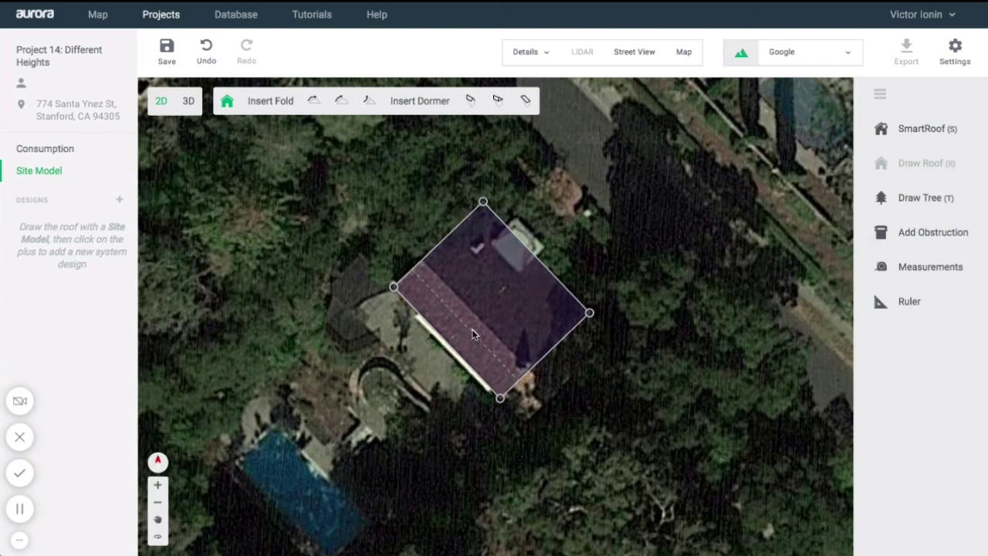
# Save the Project 14 roof and view it in 3D with the satellite imagery hidden.
pyautogui.click(188, 100)
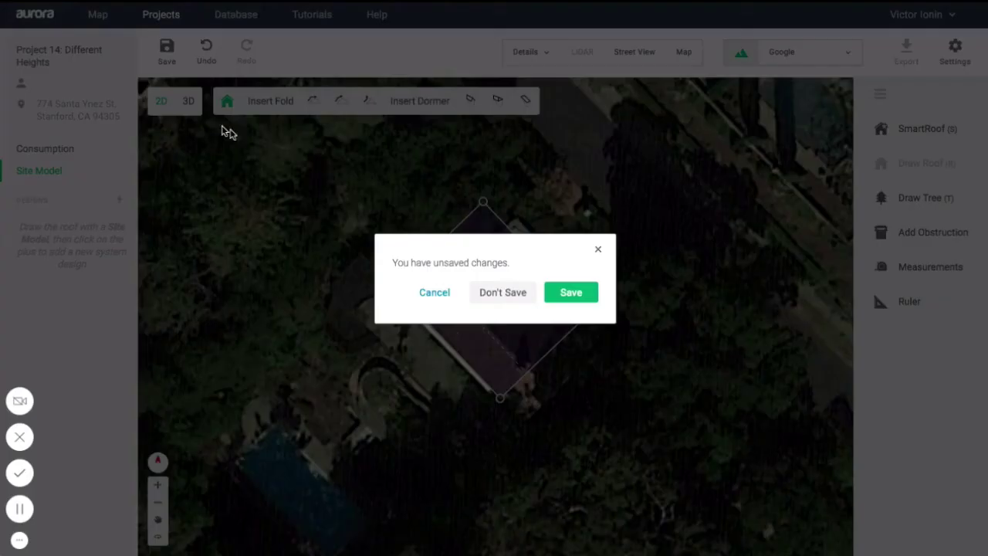
pyautogui.click(566, 293)
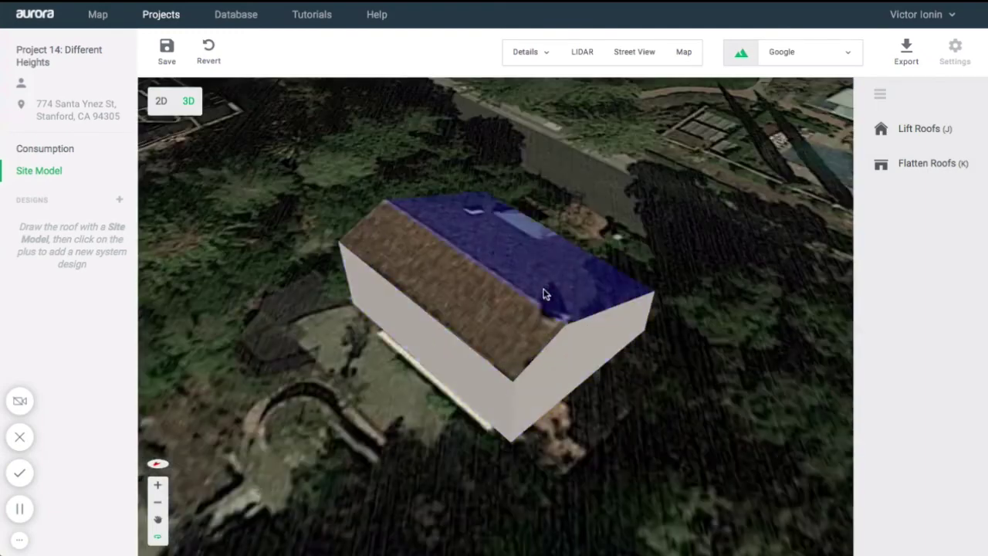
pyautogui.moveTo(631, 410); pyautogui.dragTo(573, 373)
pyautogui.click(741, 52)
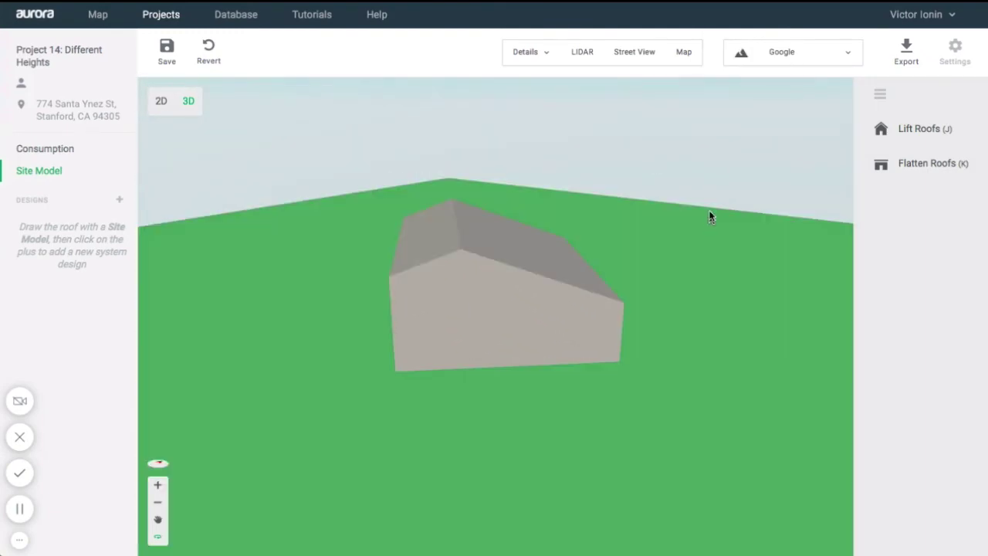
# Check the properties of both roof faces and examine the gable end's differing edge heights in 3D.
pyautogui.click(531, 266)
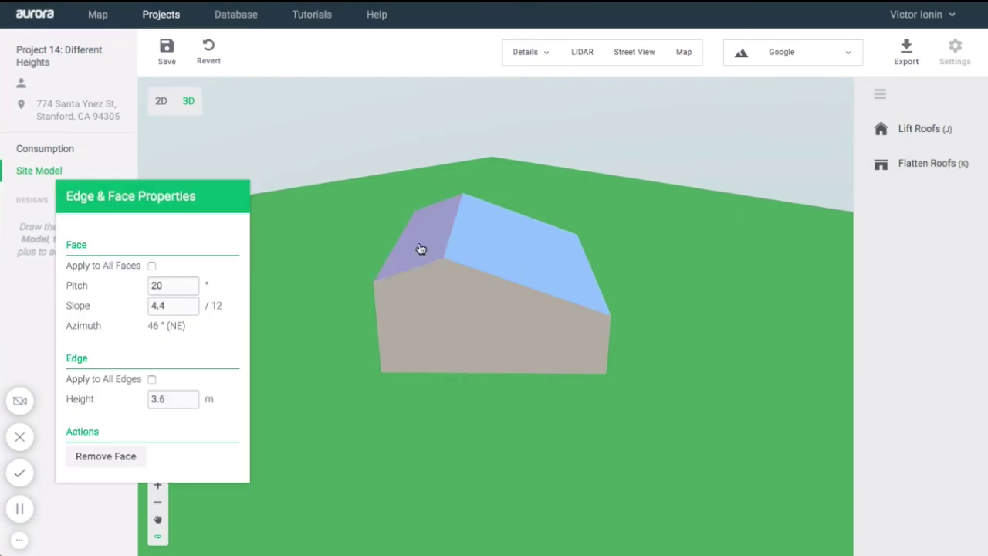
pyautogui.click(421, 247)
pyautogui.click(644, 265)
pyautogui.moveTo(644, 265); pyautogui.dragTo(494, 291)
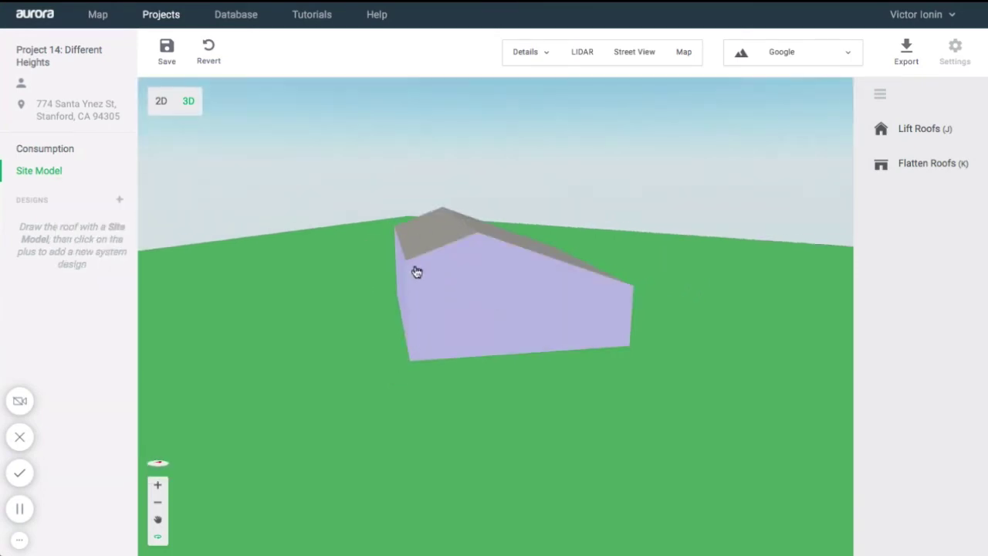
pyautogui.moveTo(638, 337)
pyautogui.mouseDown()
pyautogui.moveTo(661, 324)
pyautogui.moveTo(640, 322)
pyautogui.moveTo(654, 331)
pyautogui.mouseUp()
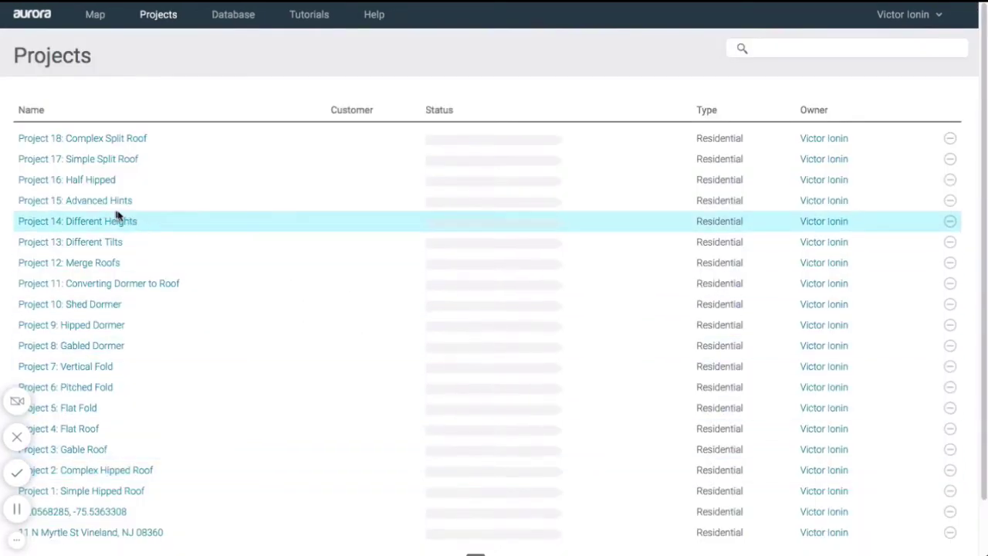
# Open the site model of Project 15: Advanced Hints at the middle house.
pyautogui.click(105, 201)
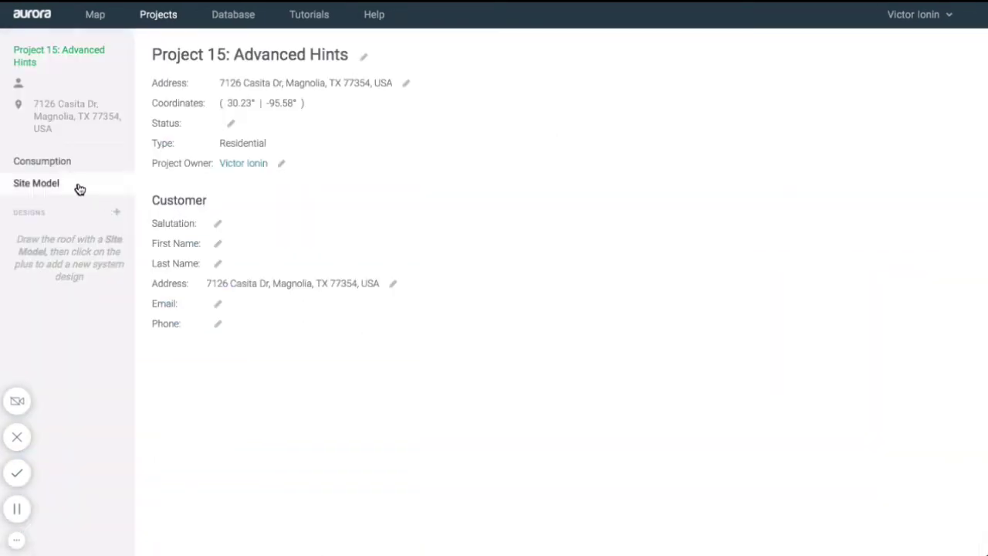
pyautogui.click(46, 183)
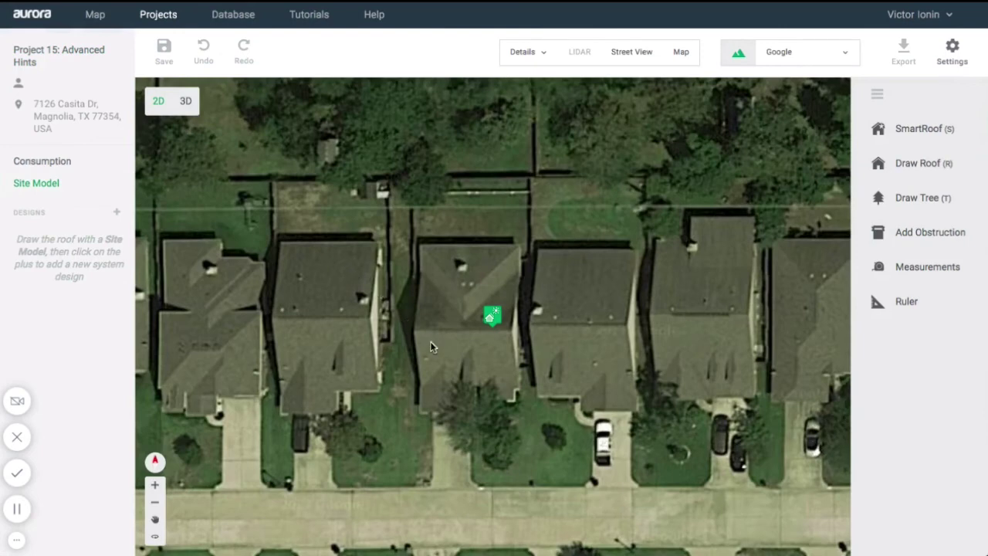
pyautogui.scroll(3, 430, 341)
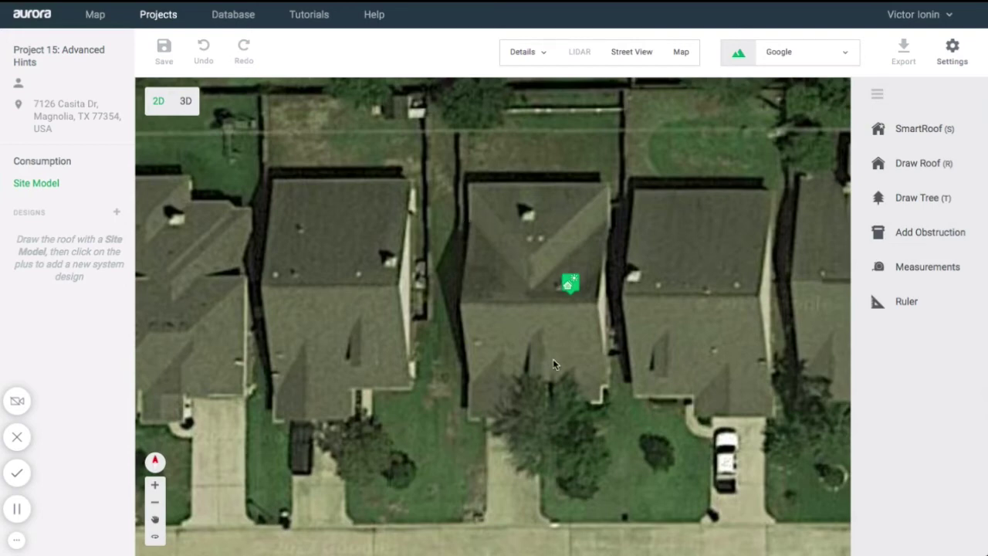
# Start a SmartRoof and examine the house's roof shape in the side-by-side map imagery before drawing.
pyautogui.click(916, 133)
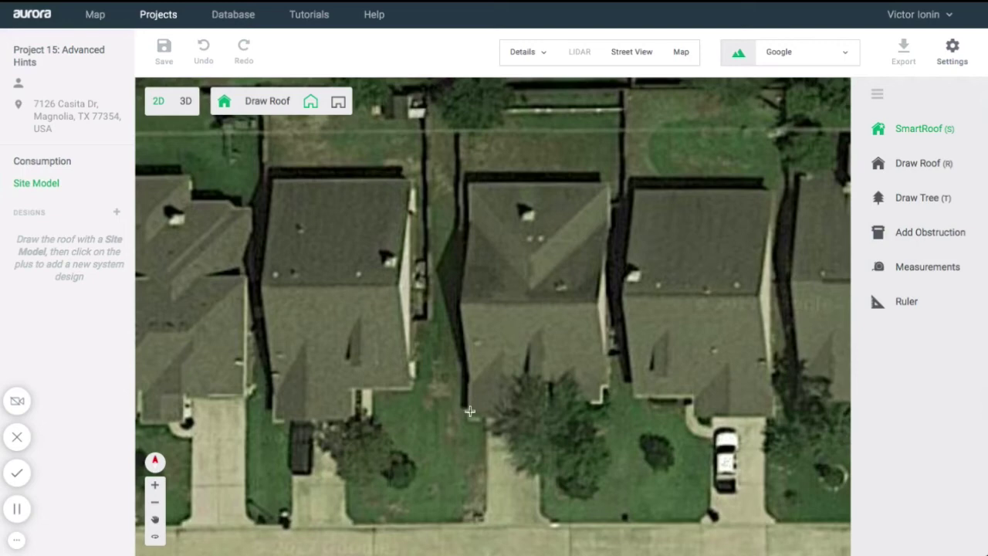
pyautogui.click(680, 54)
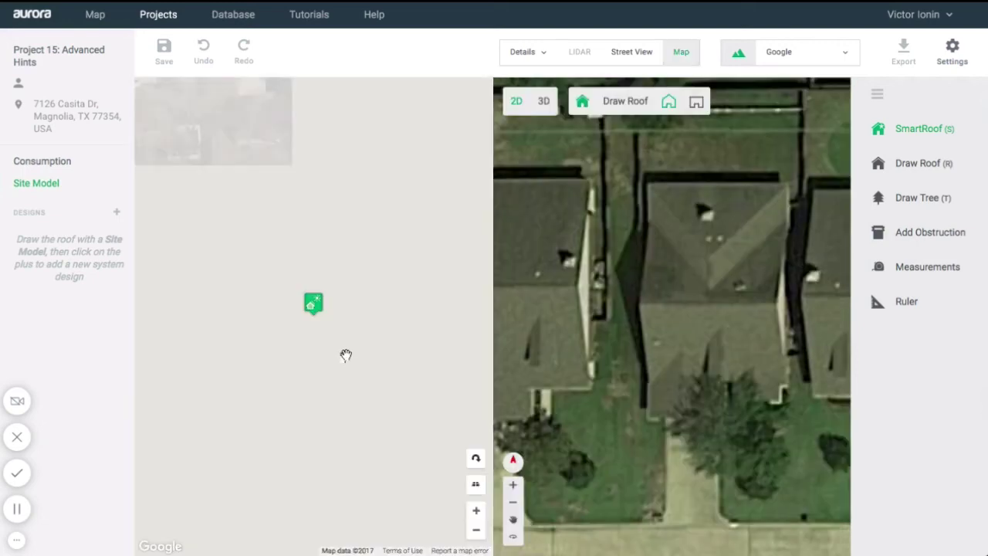
pyautogui.moveTo(289, 356); pyautogui.dragTo(329, 358)
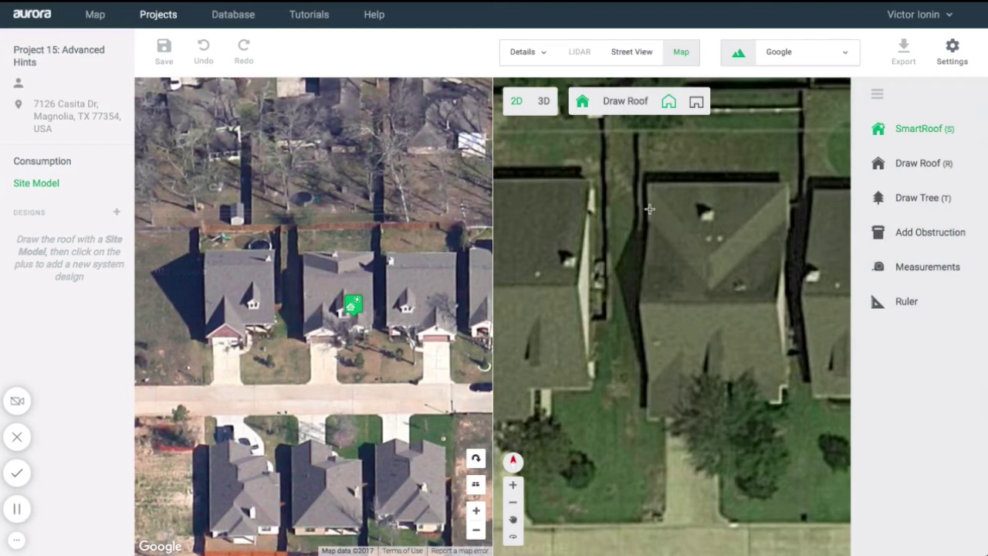
pyautogui.click(676, 53)
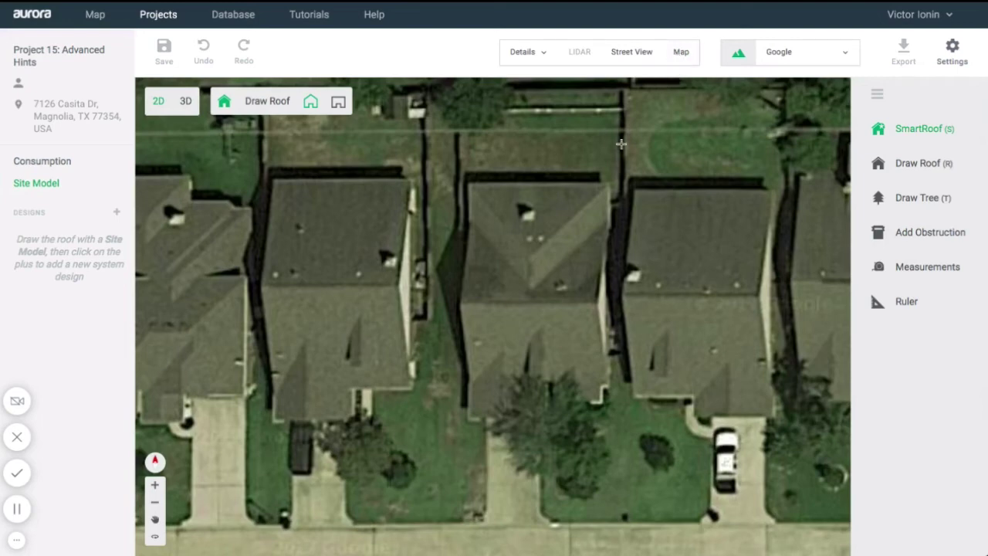
# Trace the middle house's full outline as a single SmartRoof, including the stepped projections along its south side.
pyautogui.click(470, 183)
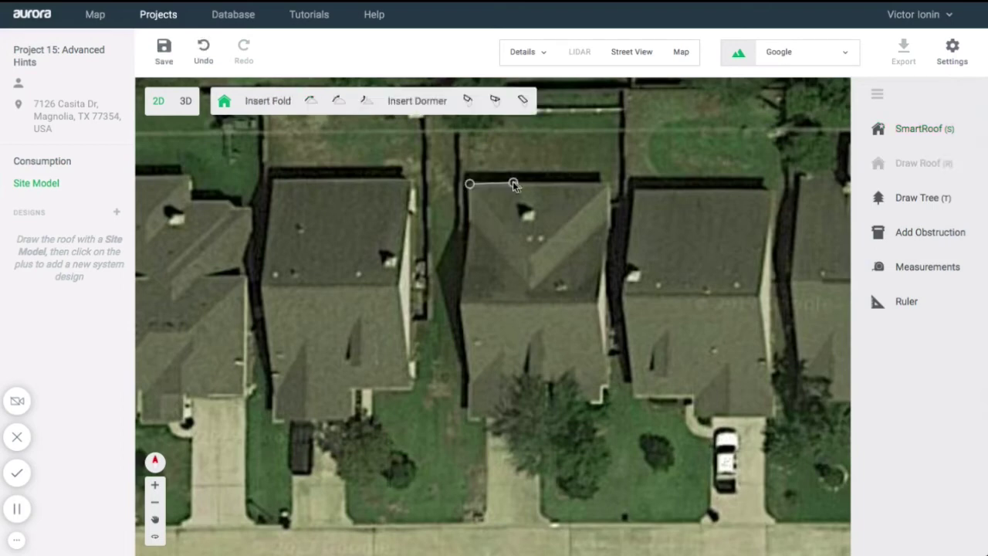
pyautogui.click(606, 184)
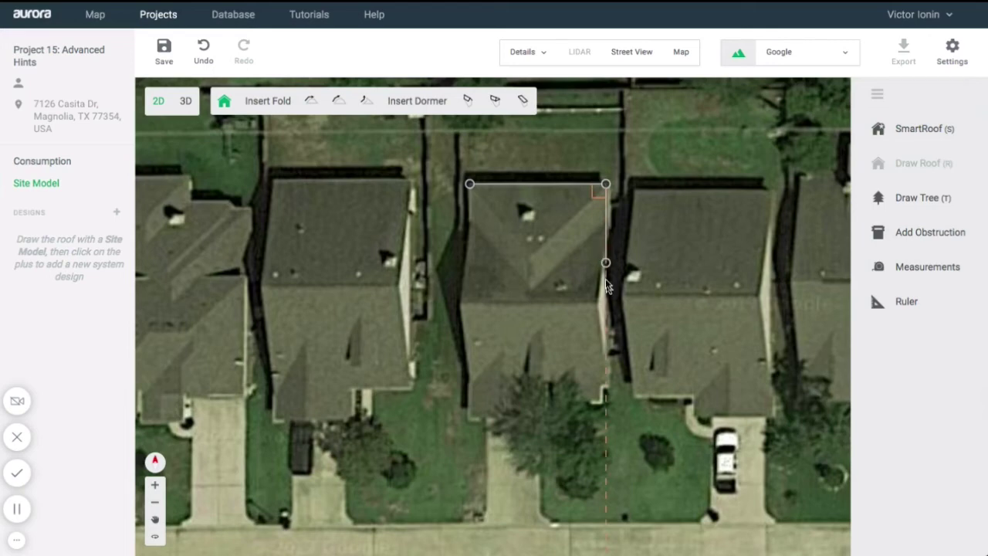
pyautogui.click(600, 382)
pyautogui.click(600, 399)
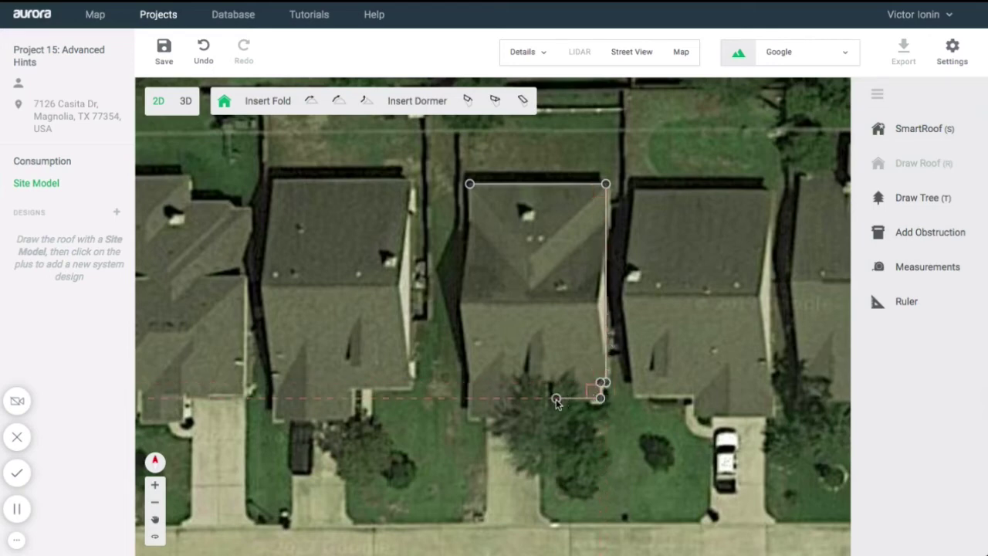
pyautogui.click(555, 398)
pyautogui.click(555, 382)
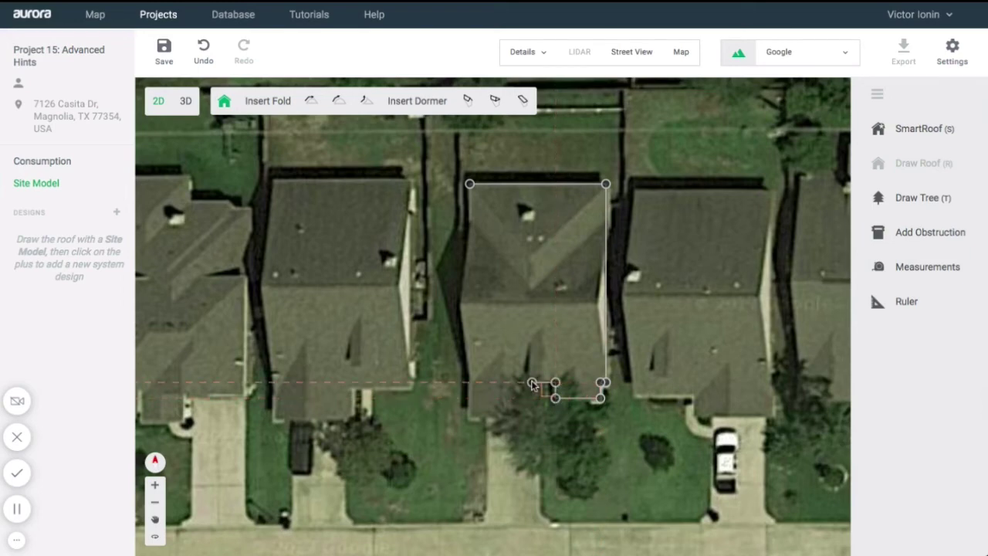
pyautogui.click(533, 383)
pyautogui.click(533, 417)
pyautogui.click(469, 417)
pyautogui.click(470, 184)
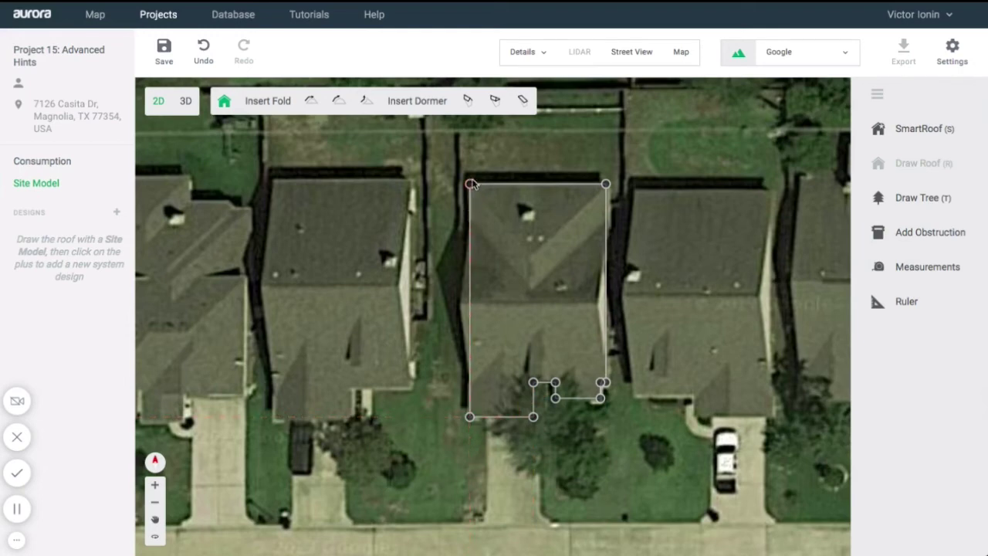
# Turn the roof's west and east edges into gable ends and move the roof onto the neighboring house to the west.
pyautogui.click(529, 313)
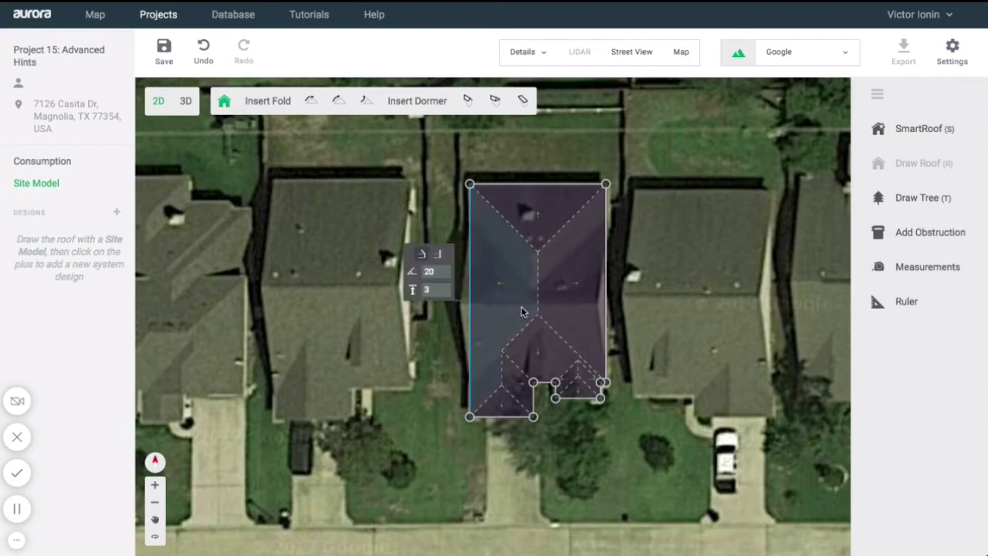
pyautogui.click(440, 256)
pyautogui.click(575, 287)
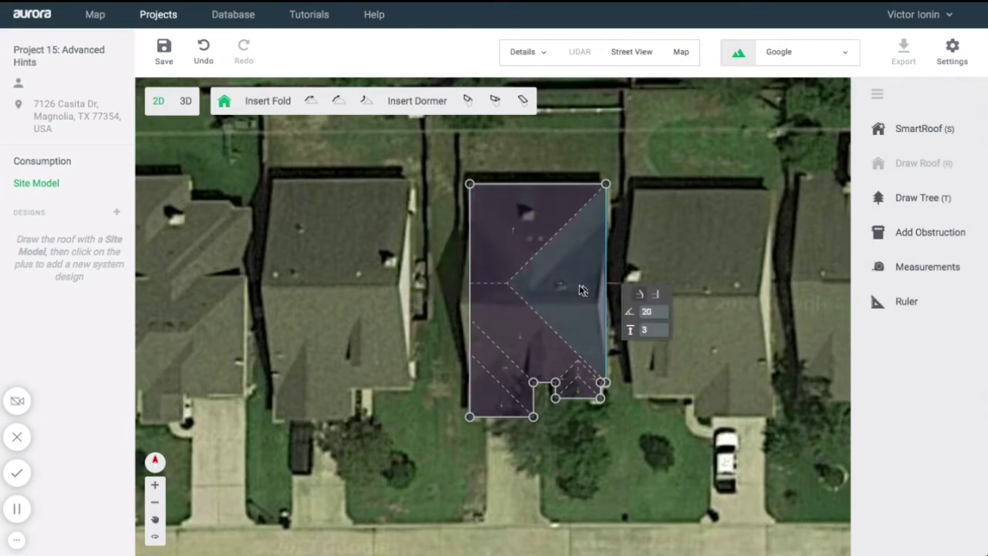
pyautogui.click(658, 297)
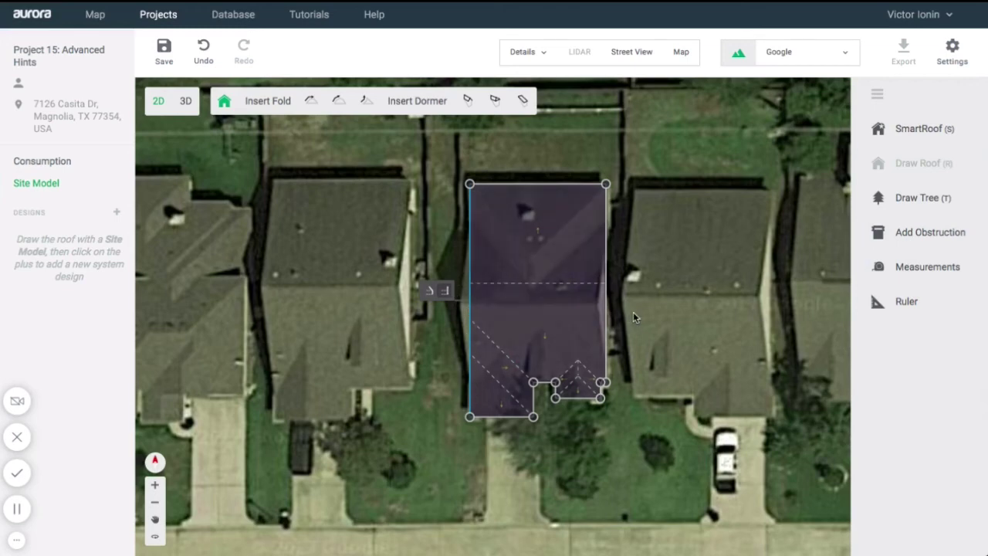
pyautogui.click(575, 291)
pyautogui.moveTo(569, 286); pyautogui.dragTo(374, 283)
# Draw a rectangular SmartRoof over the middle house's main body, leaving out its north strip and south projections.
pyautogui.click(924, 132)
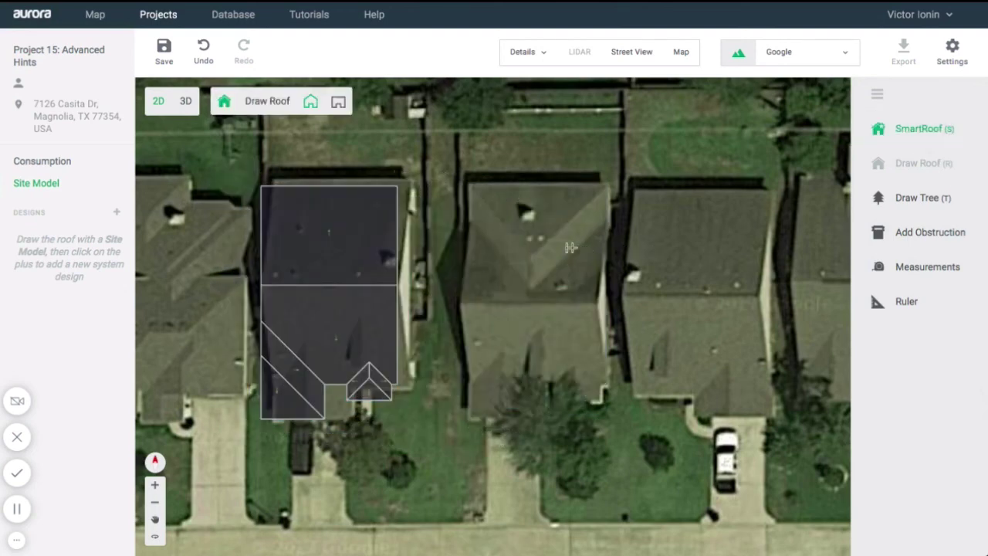
pyautogui.click(471, 222)
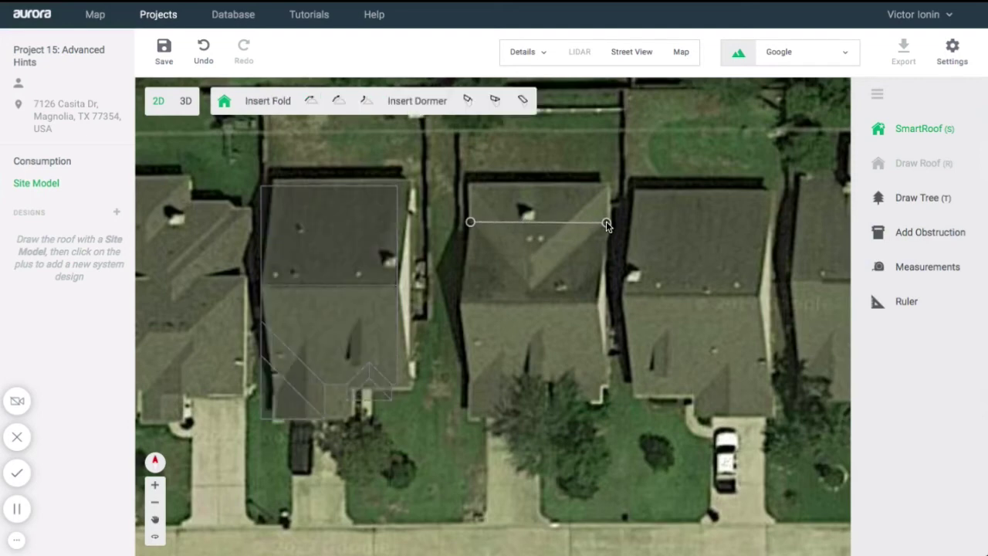
pyautogui.click(608, 223)
pyautogui.click(607, 381)
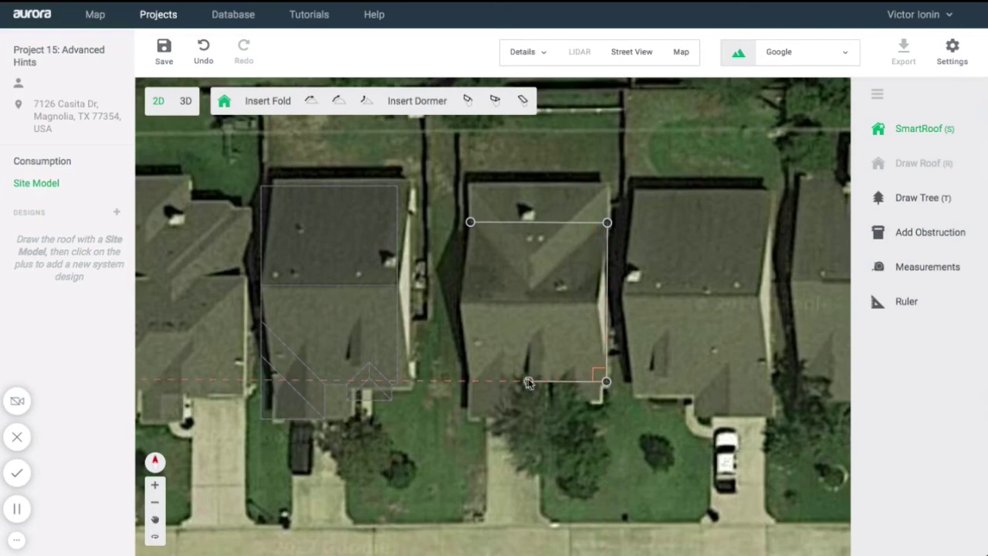
pyautogui.click(470, 381)
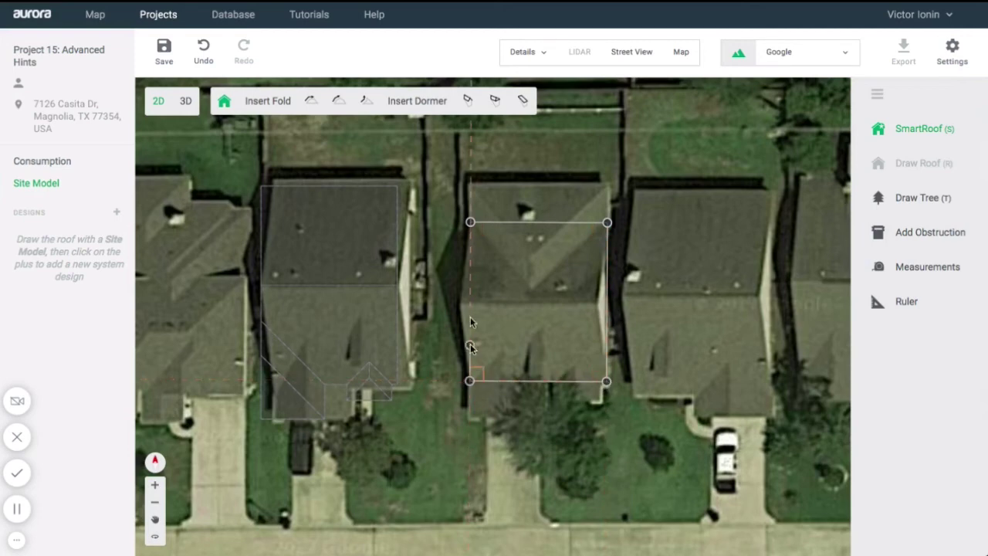
pyautogui.click(470, 223)
# Make the rectangular roof's west and east edges gable ends.
pyautogui.moveTo(485, 299)
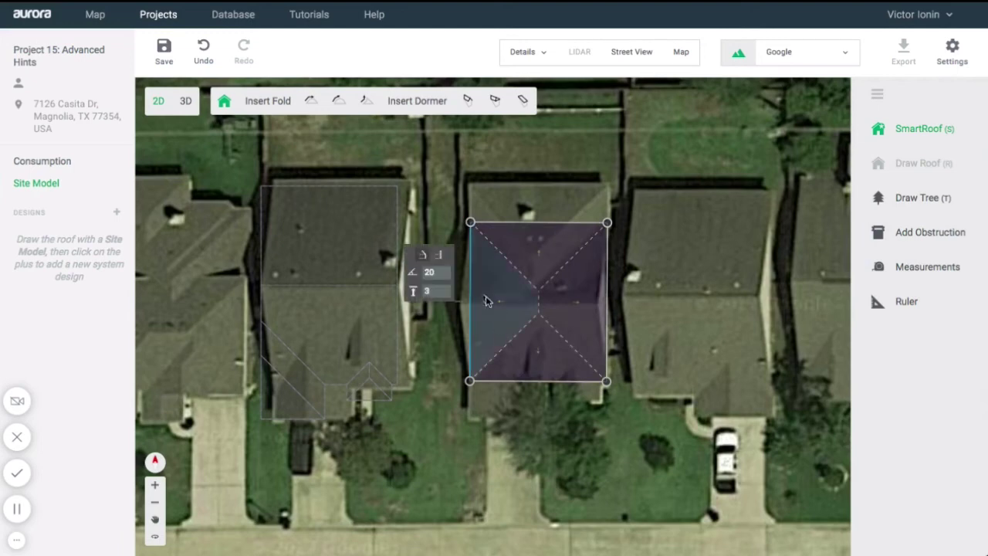
pyautogui.click(438, 253)
pyautogui.moveTo(607, 301)
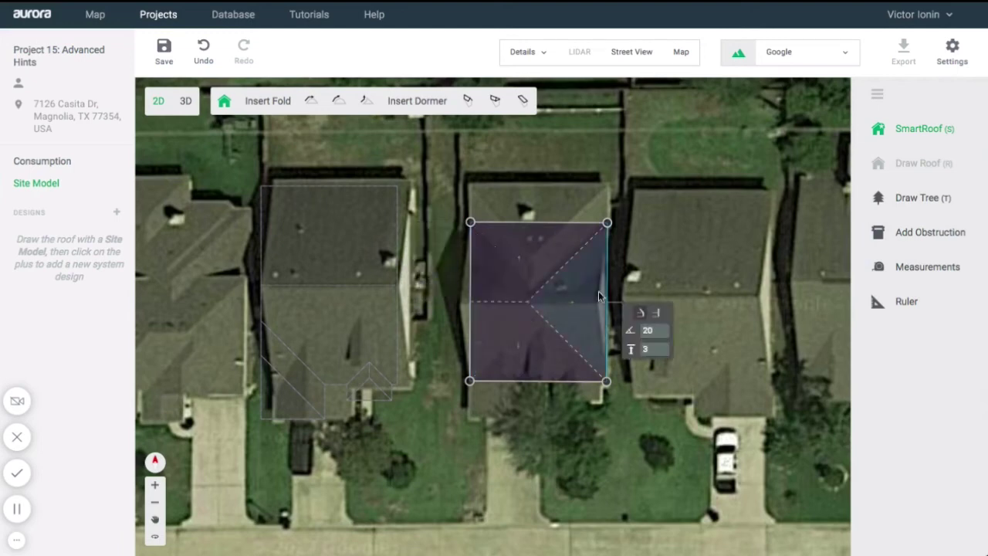
pyautogui.click(658, 317)
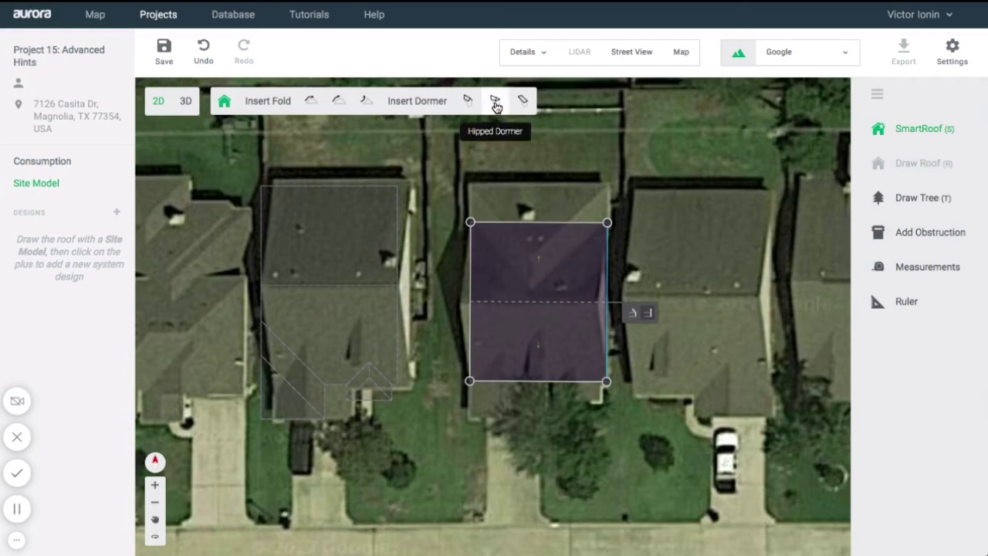
# Insert a gabled dormer at the roof's southwest corner and enlarge it past the south eave over the projection.
pyautogui.click(467, 101)
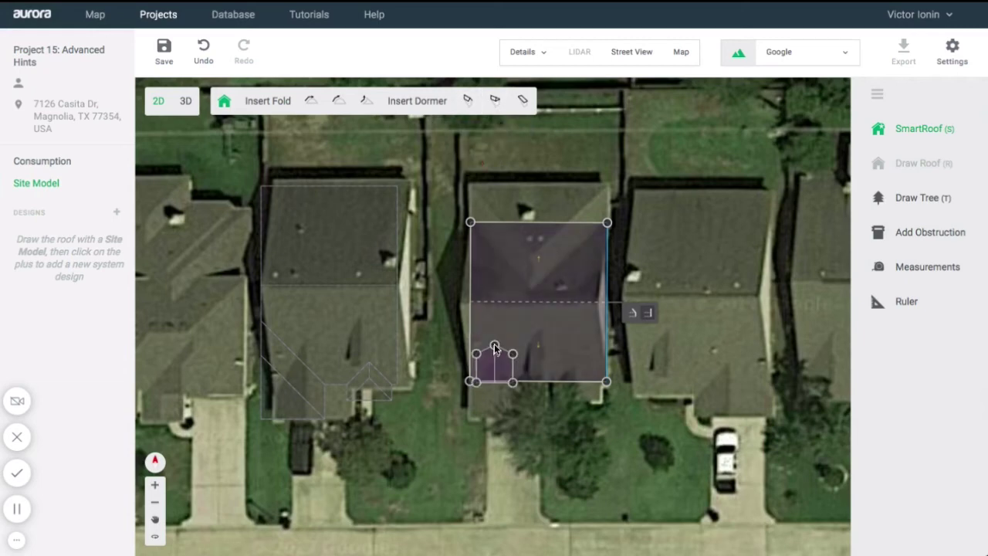
pyautogui.click(484, 392)
pyautogui.moveTo(484, 392); pyautogui.dragTo(478, 411)
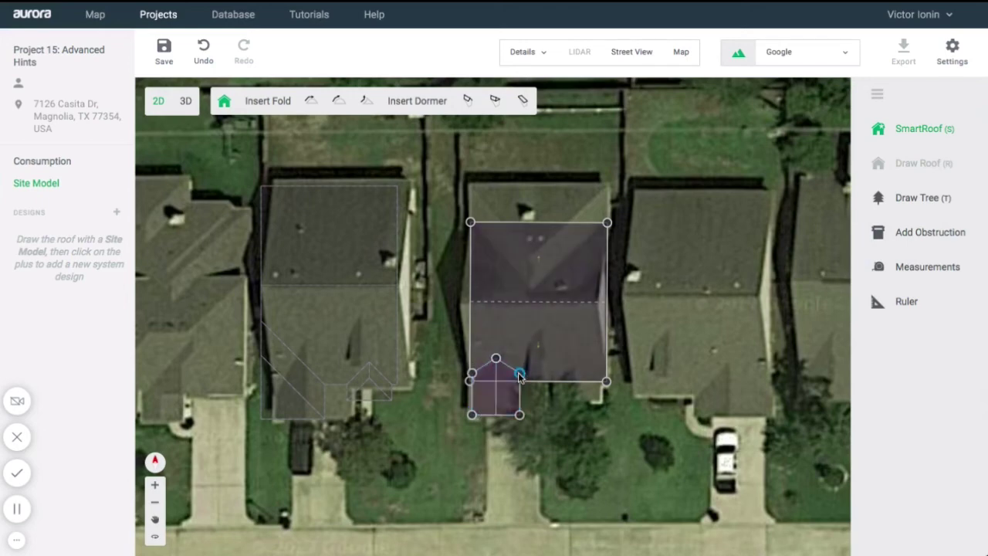
# Insert two more gabled dormers, one mid-slope on the south face and one across the south eave near the southeast corner.
pyautogui.click(468, 100)
pyautogui.click(546, 343)
pyautogui.moveTo(528, 336); pyautogui.dragTo(531, 371)
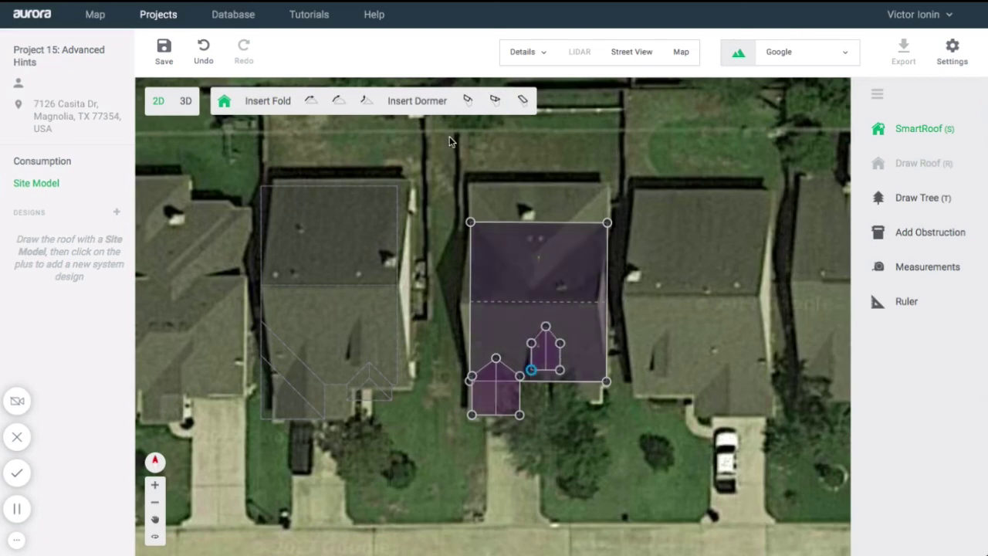
pyautogui.click(466, 101)
pyautogui.click(577, 385)
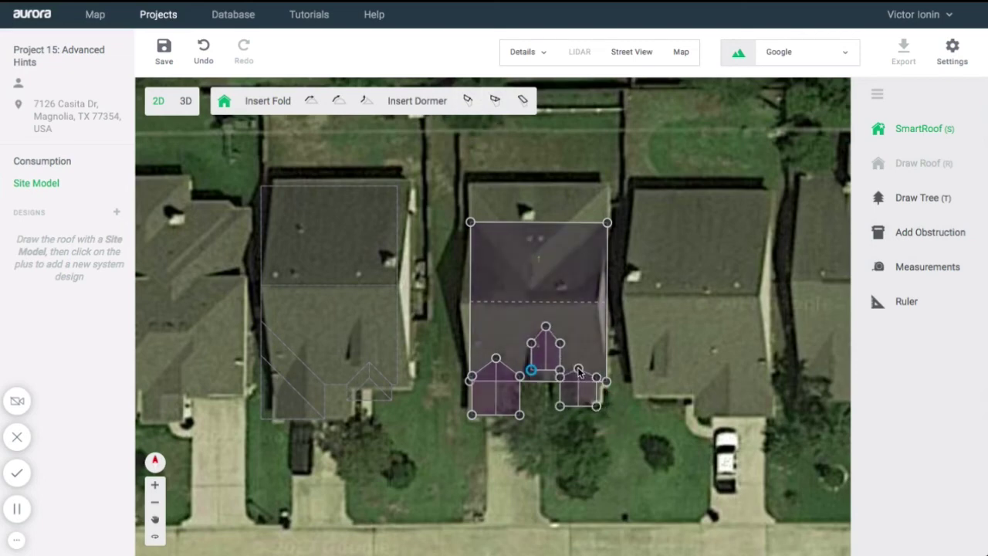
pyautogui.moveTo(560, 406); pyautogui.dragTo(559, 380)
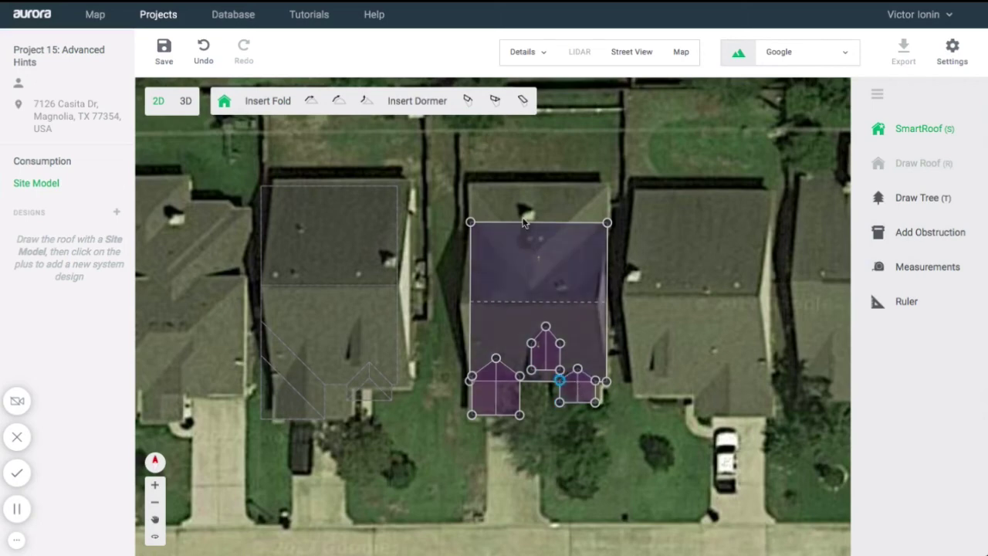
# Try a hipped dormer on the north face stretched to the house's north corners, and delete it.
pyautogui.click(495, 100)
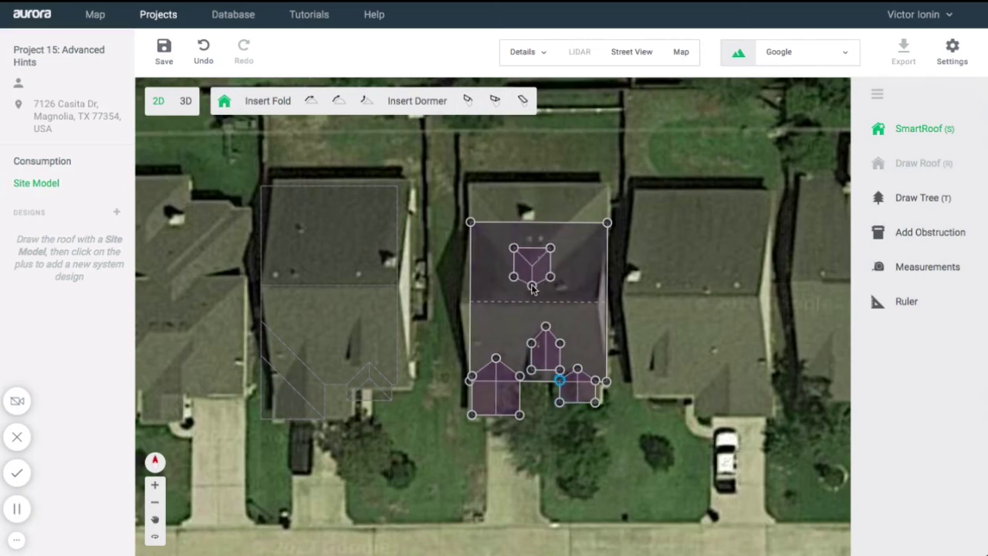
pyautogui.click(505, 229)
pyautogui.moveTo(509, 238); pyautogui.dragTo(506, 196)
pyautogui.moveTo(473, 254); pyautogui.dragTo(474, 223)
pyautogui.moveTo(474, 186); pyautogui.dragTo(469, 186)
pyautogui.click(500, 202)
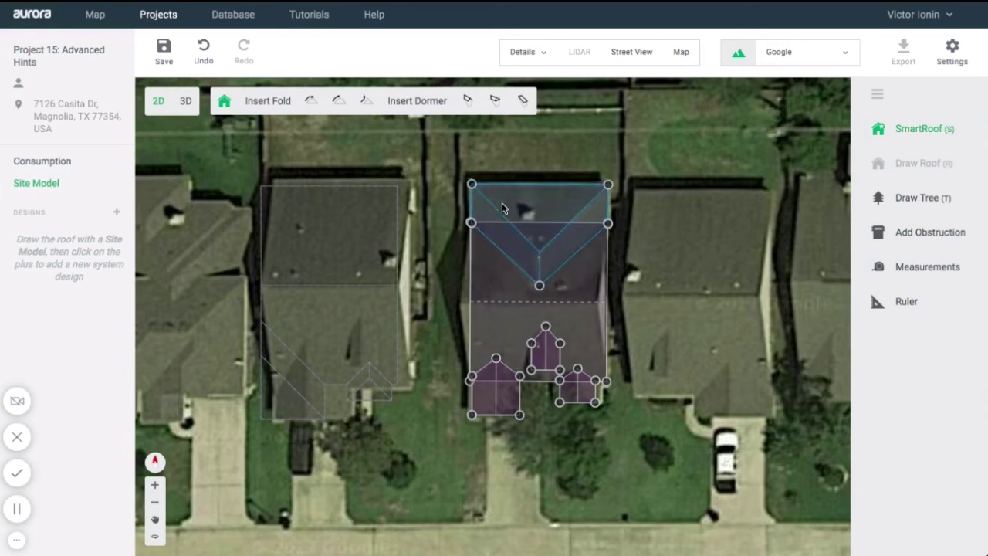
pyautogui.click(679, 251)
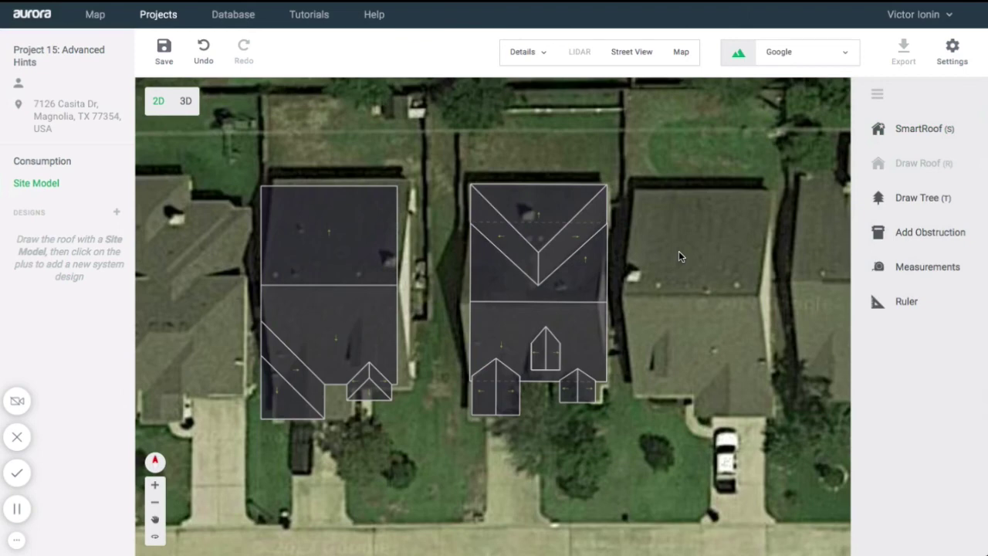
pyautogui.doubleClick(554, 280)
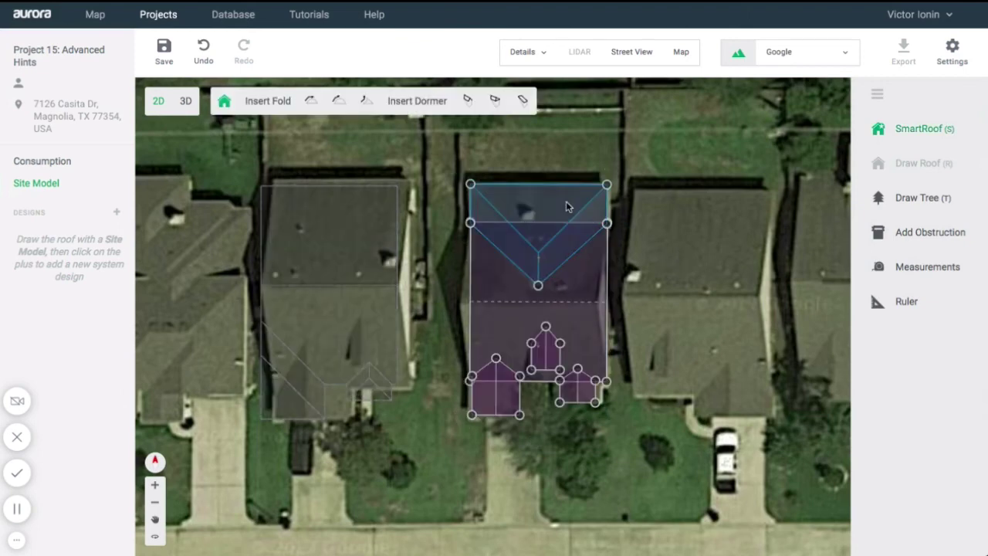
pyautogui.press('Delete')
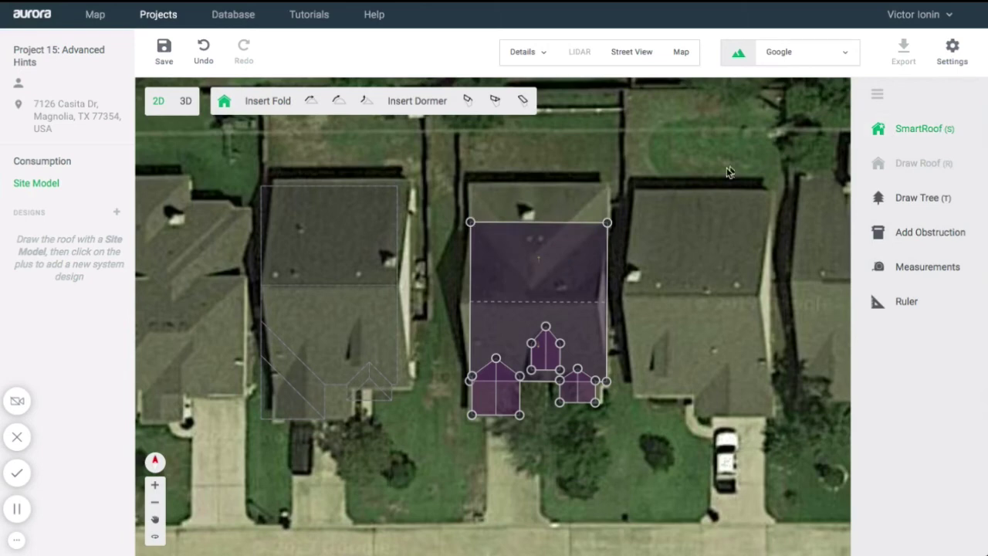
# Draw a separate rectangular SmartRoof over the house's north section, overlapping the main roof's north face nearly to its ridge.
pyautogui.click(919, 130)
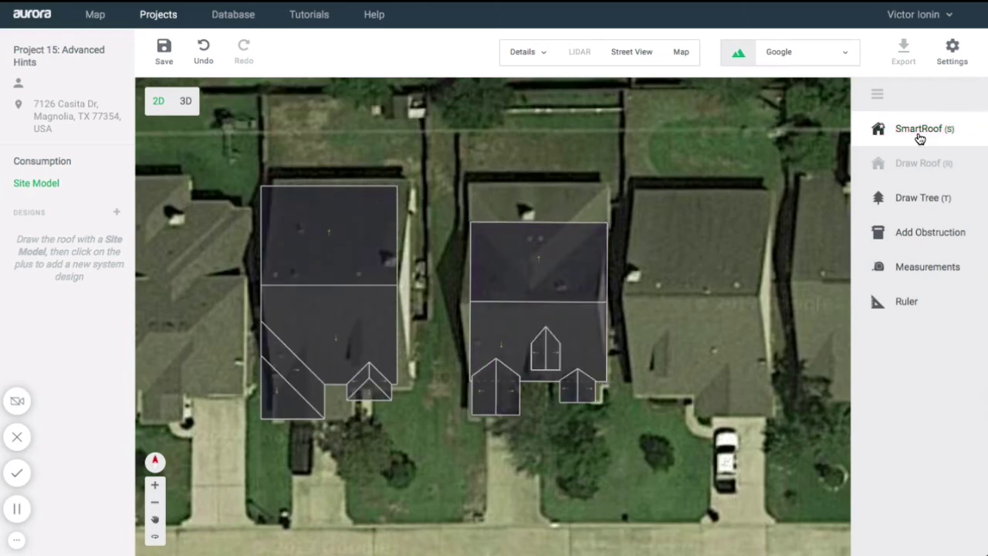
pyautogui.click(469, 184)
pyautogui.click(606, 185)
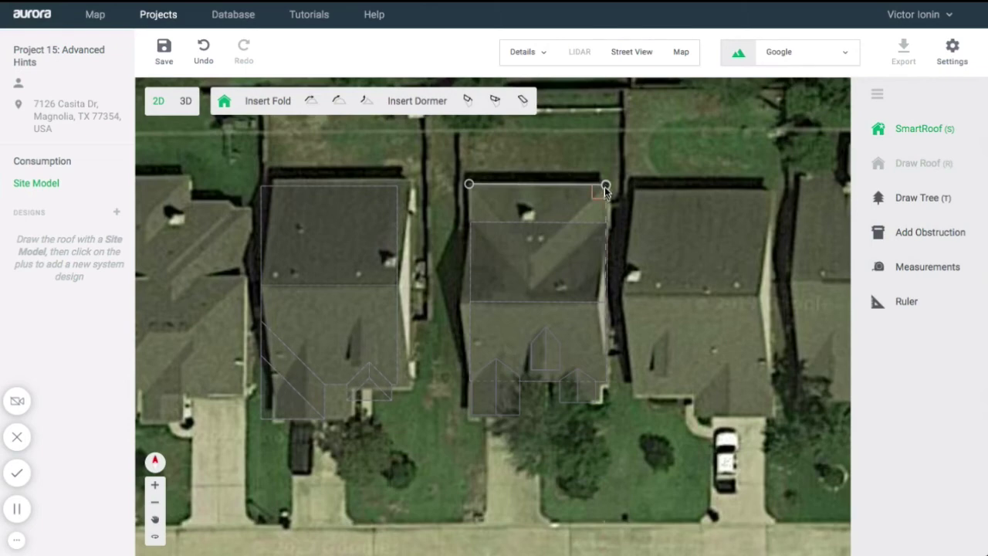
pyautogui.click(605, 288)
pyautogui.click(469, 287)
pyautogui.click(469, 184)
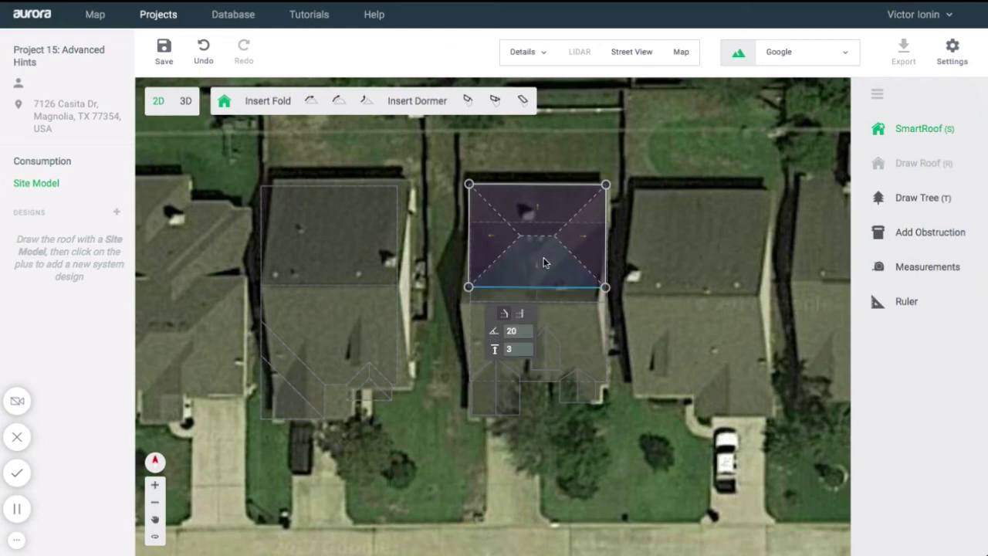
# Turn the south edge of the overlapping north roof into a gable end and finish editing the roof.
pyautogui.click(519, 313)
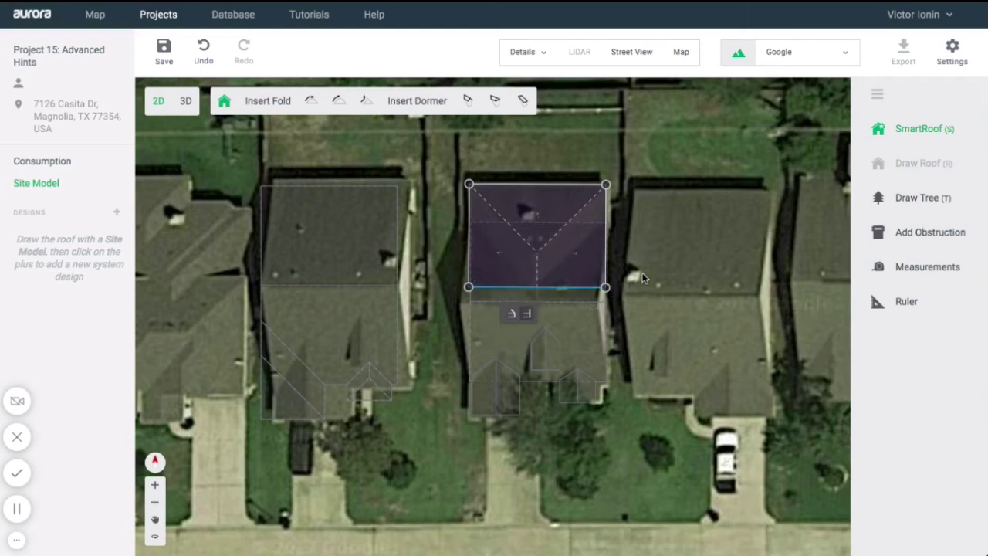
pyautogui.moveTo(606, 198); pyautogui.dragTo(605, 200)
pyautogui.click(696, 212)
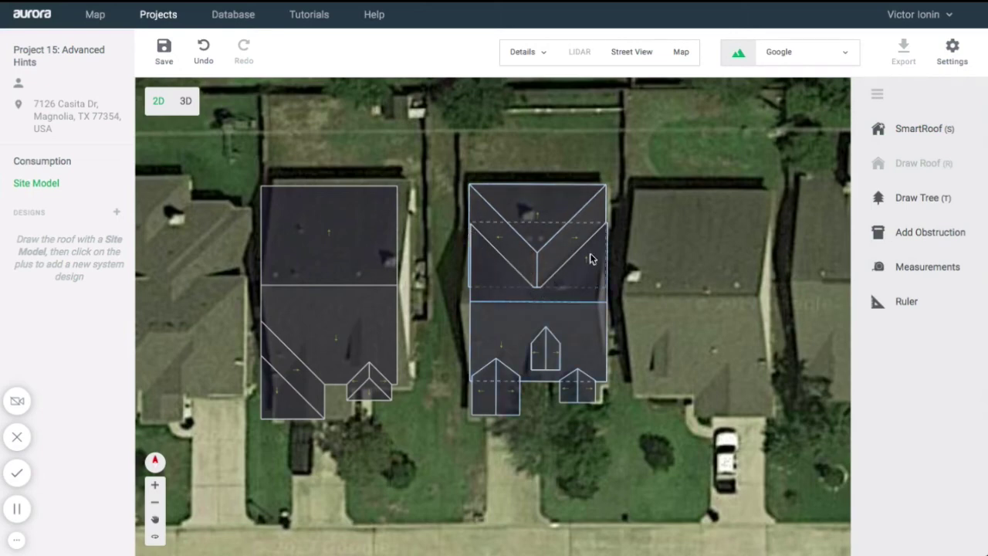
# Delete the earlier SmartRoof on the neighboring house to the west.
pyautogui.click(364, 324)
pyautogui.press('Delete')
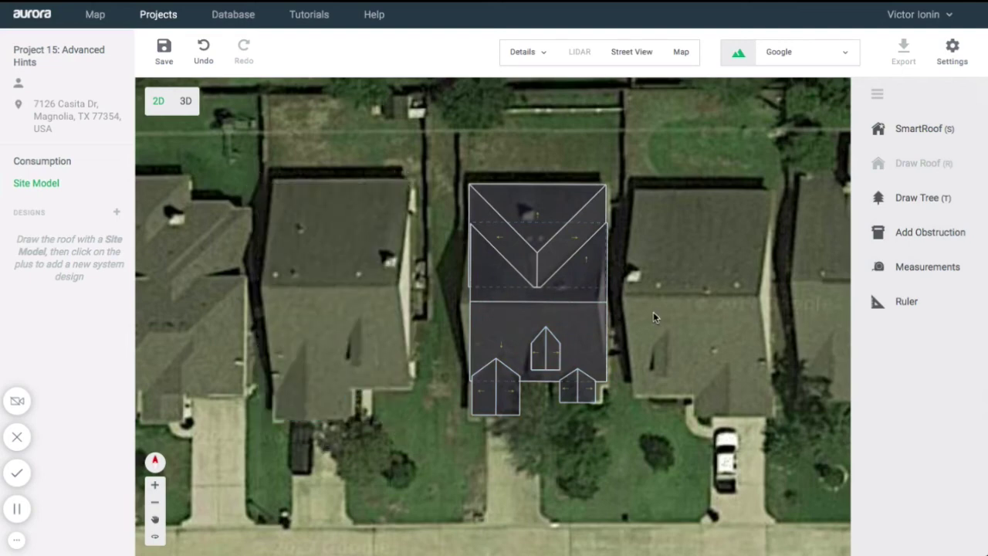
pyautogui.click(539, 214)
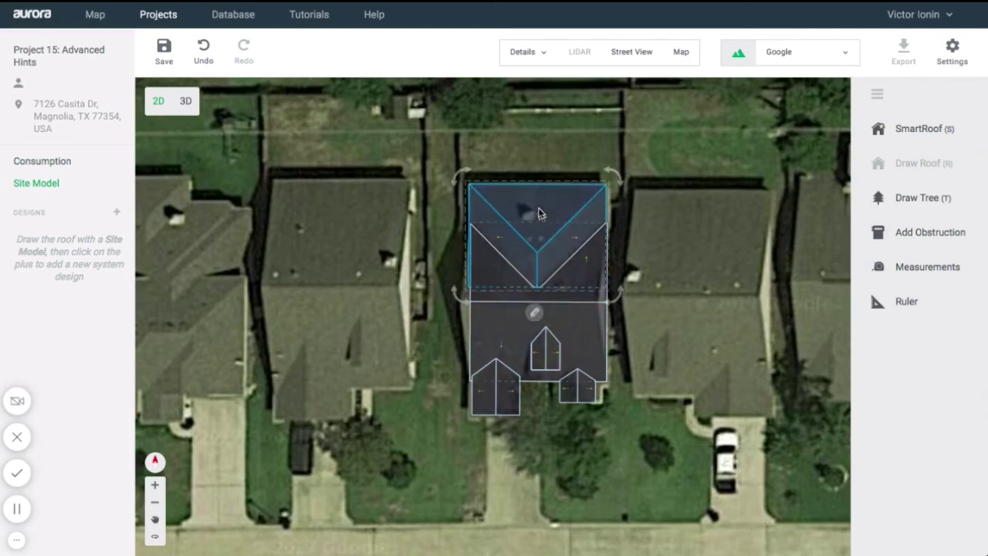
pyautogui.click(589, 328)
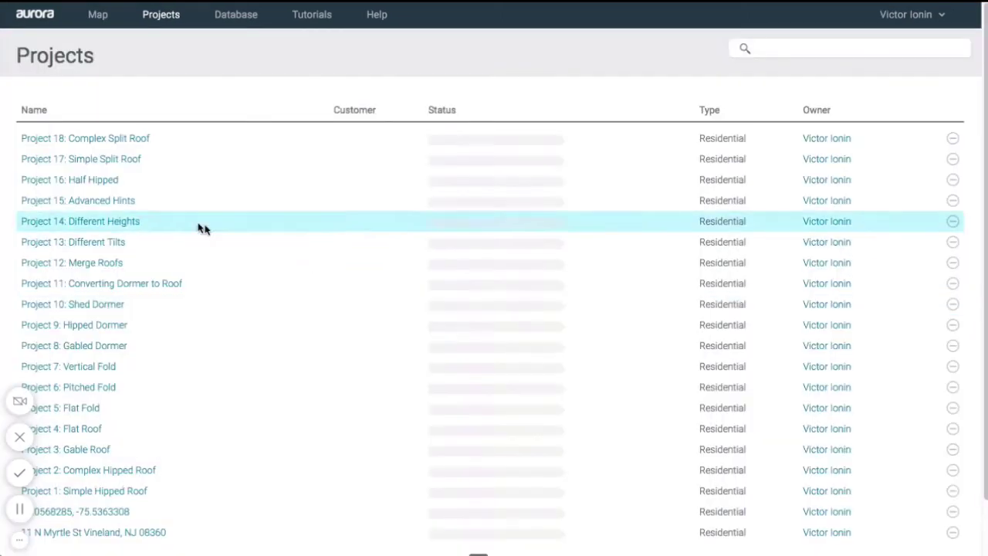
# Open the site model of Project 16: Half Hipped and examine the house from several directions in the oblique aerial map.
pyautogui.click(91, 185)
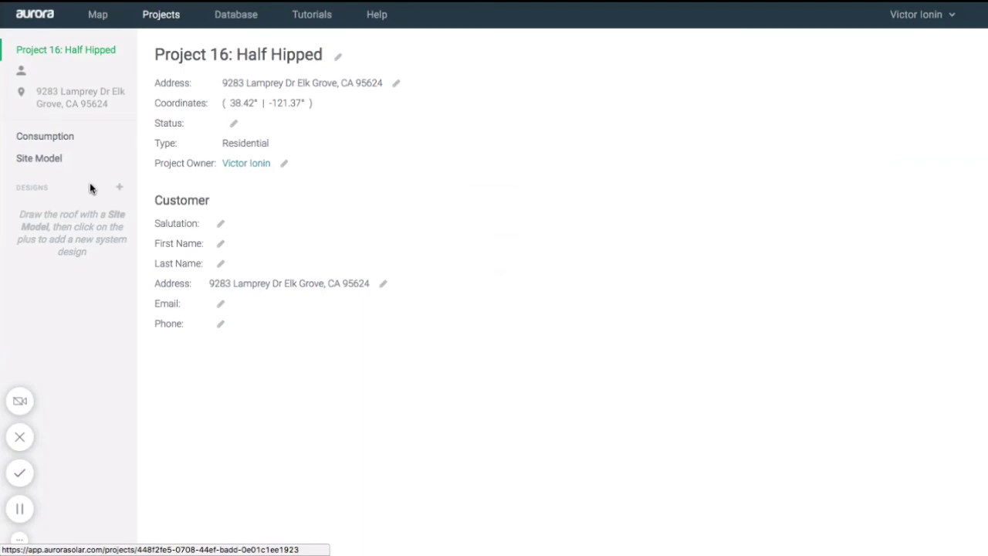
pyautogui.click(88, 160)
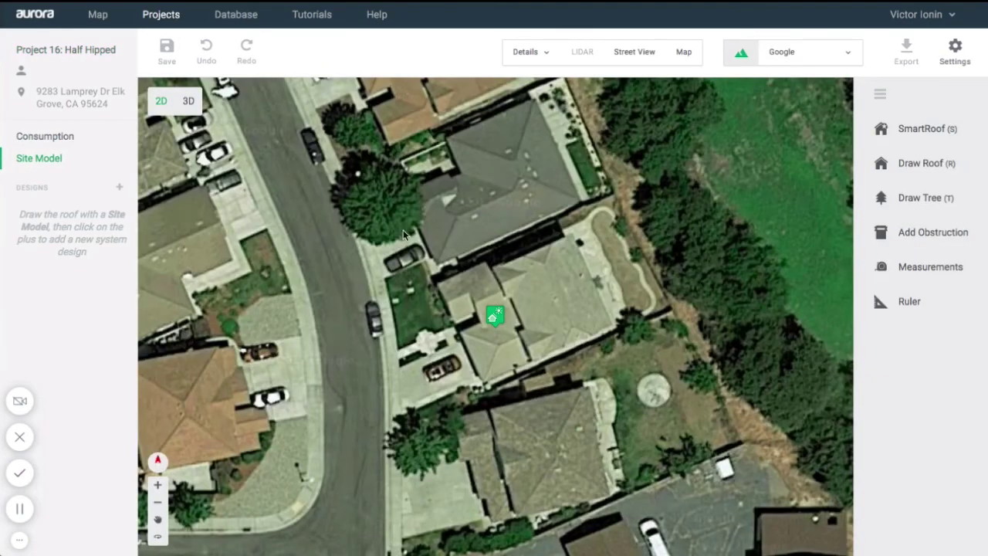
pyautogui.scroll(3, 610, 298)
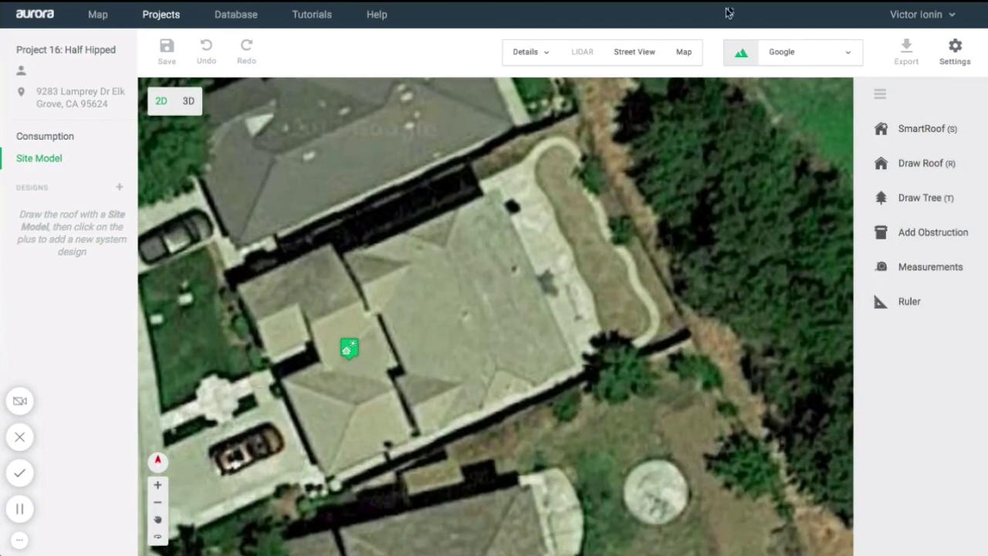
pyautogui.click(684, 52)
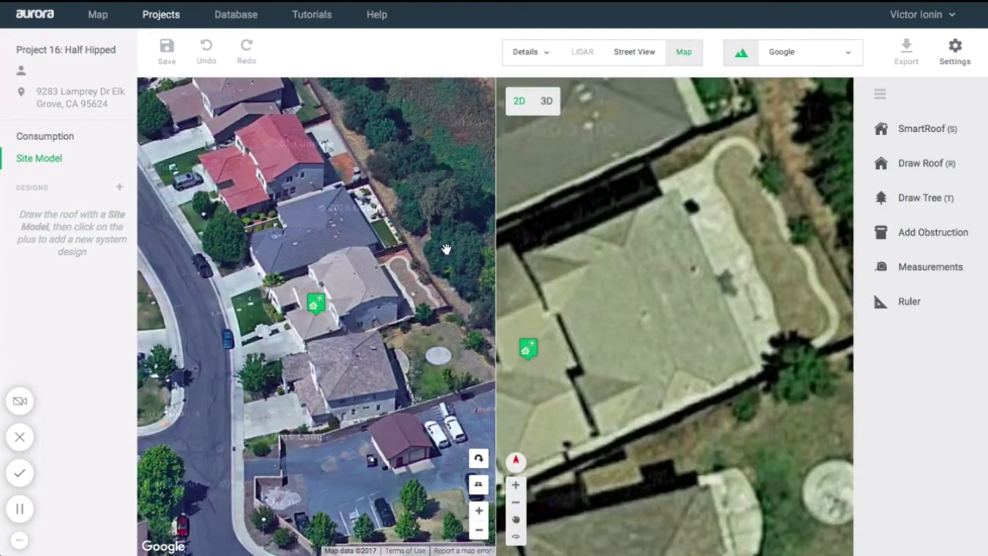
pyautogui.moveTo(416, 284); pyautogui.dragTo(389, 300)
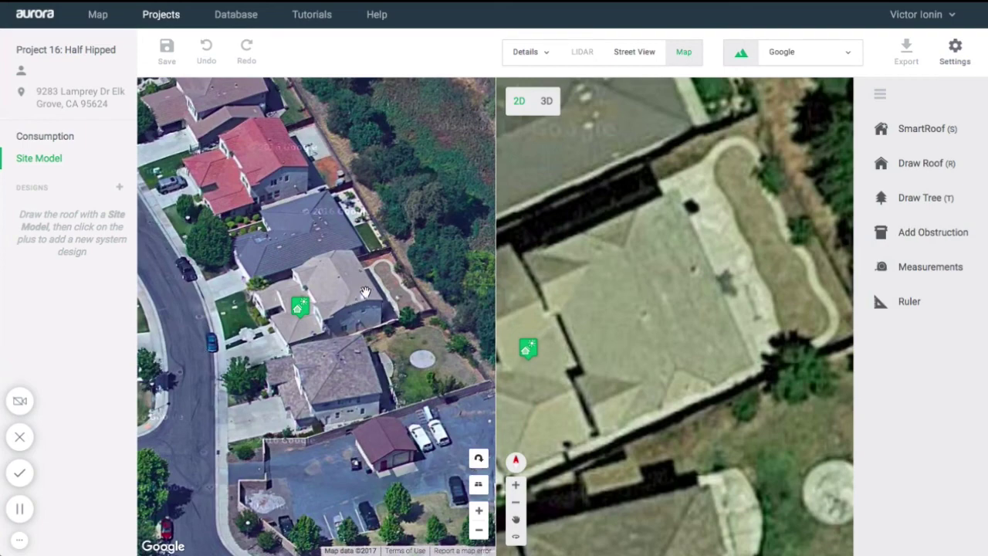
pyautogui.click(477, 460)
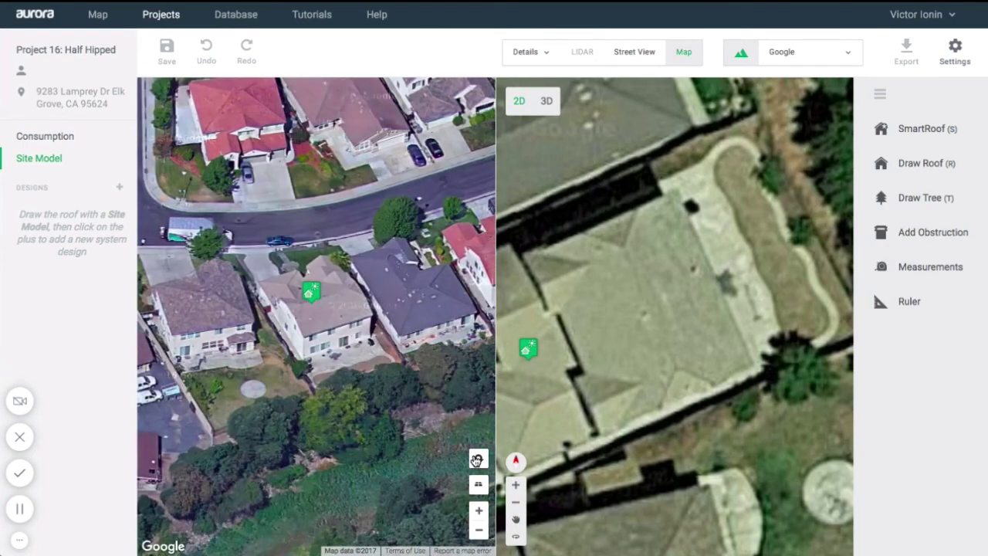
pyautogui.click(477, 460)
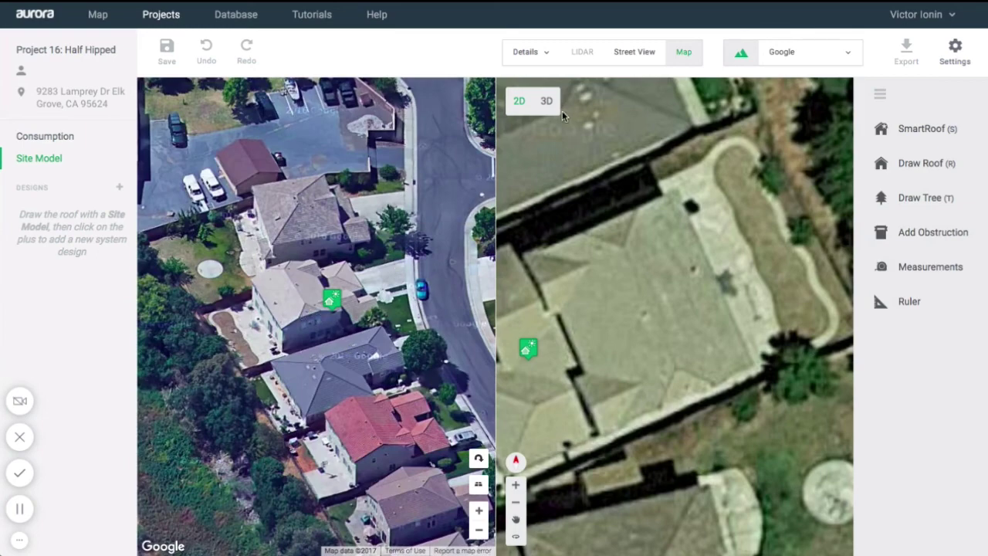
pyautogui.click(680, 53)
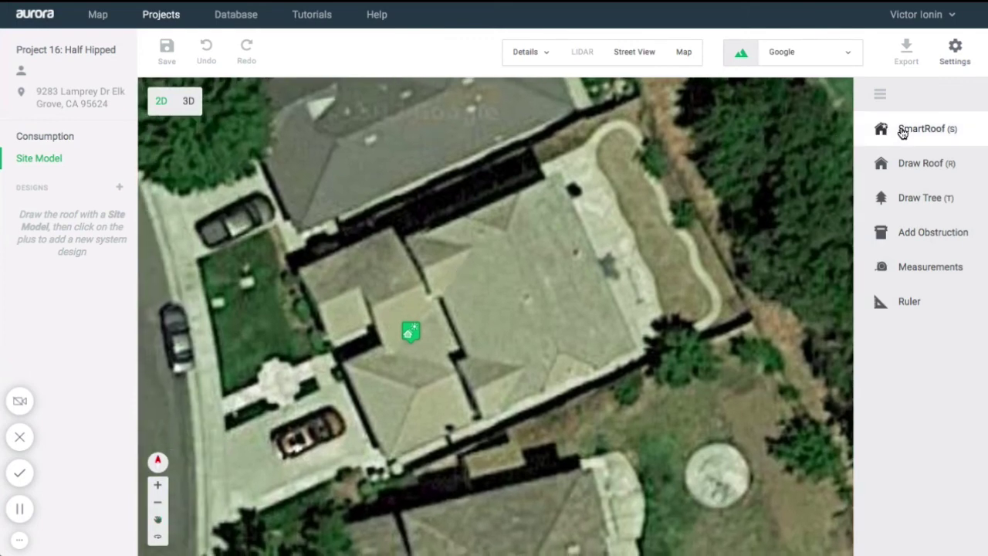
# Draw a rectangular SmartRoof over the house's larger east section, with half-hipped north and south ends.
pyautogui.click(902, 132)
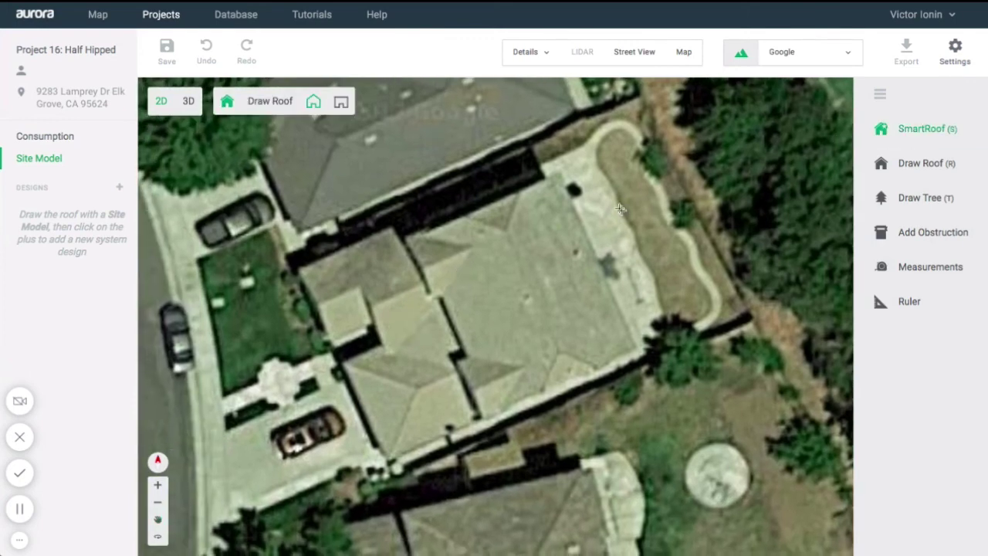
pyautogui.click(555, 178)
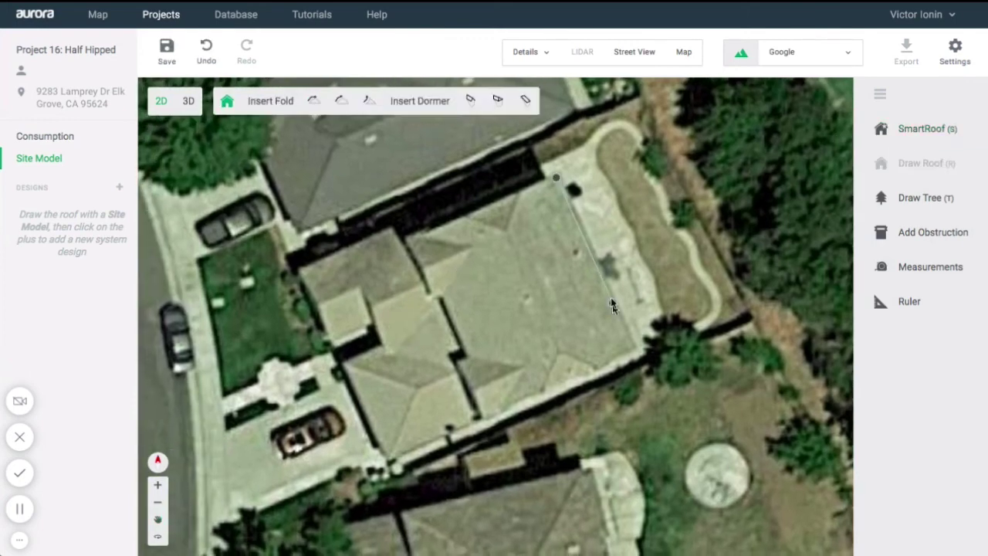
pyautogui.click(635, 348)
pyautogui.click(500, 409)
pyautogui.click(422, 239)
pyautogui.click(556, 179)
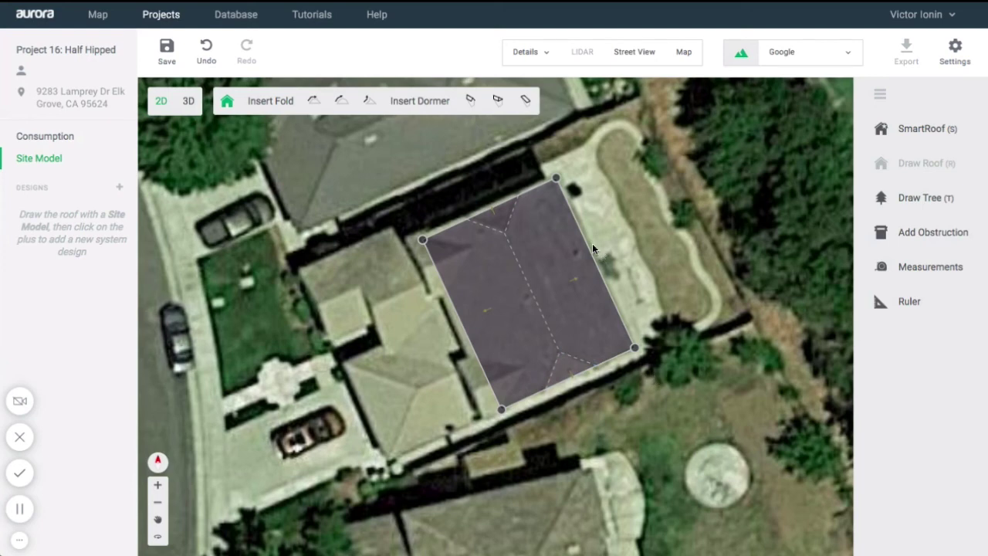
# Insert a gabled dormer at the roof's southwest corner and place a copy of it at the northwest corner.
pyautogui.click(470, 100)
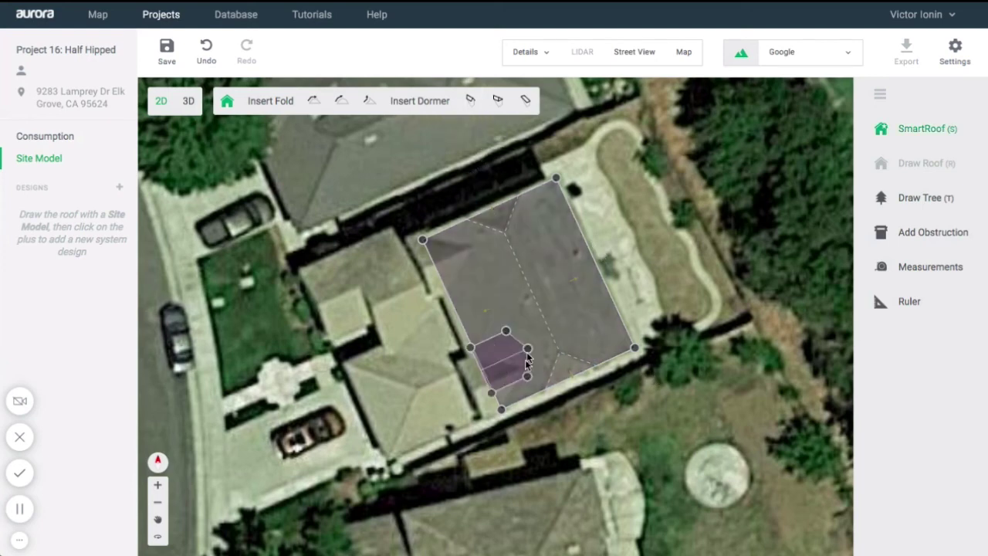
pyautogui.moveTo(501, 353); pyautogui.dragTo(487, 360)
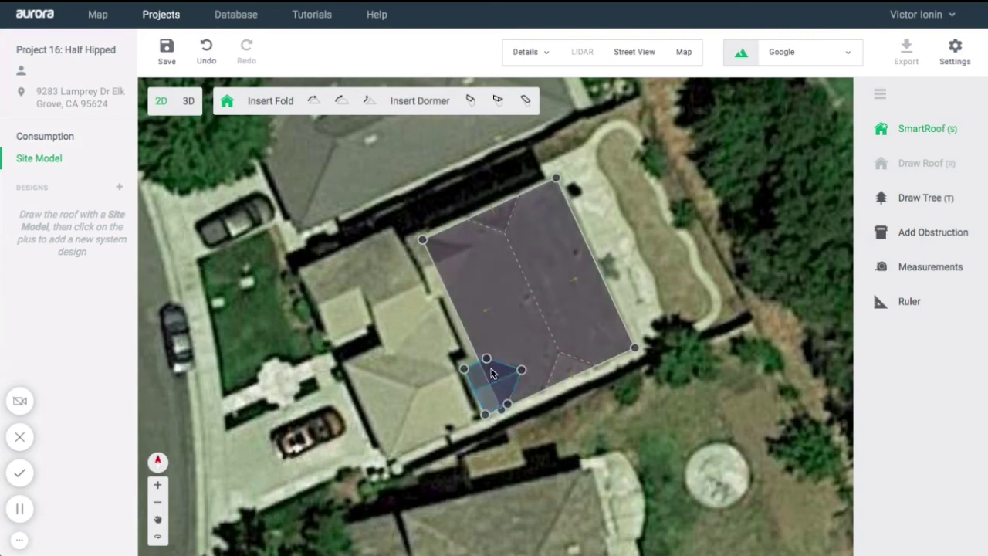
pyautogui.hotkey('ctrl', 'v')
pyautogui.click(464, 250)
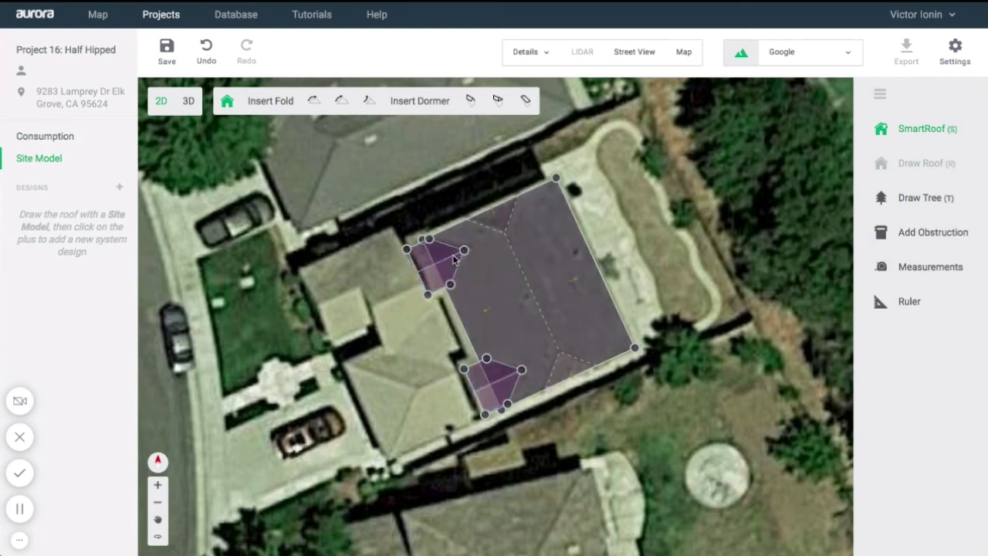
pyautogui.press('Escape')
# Save the changes and inspect the half-hipped roof in 3D with the satellite imagery hidden.
pyautogui.click(194, 109)
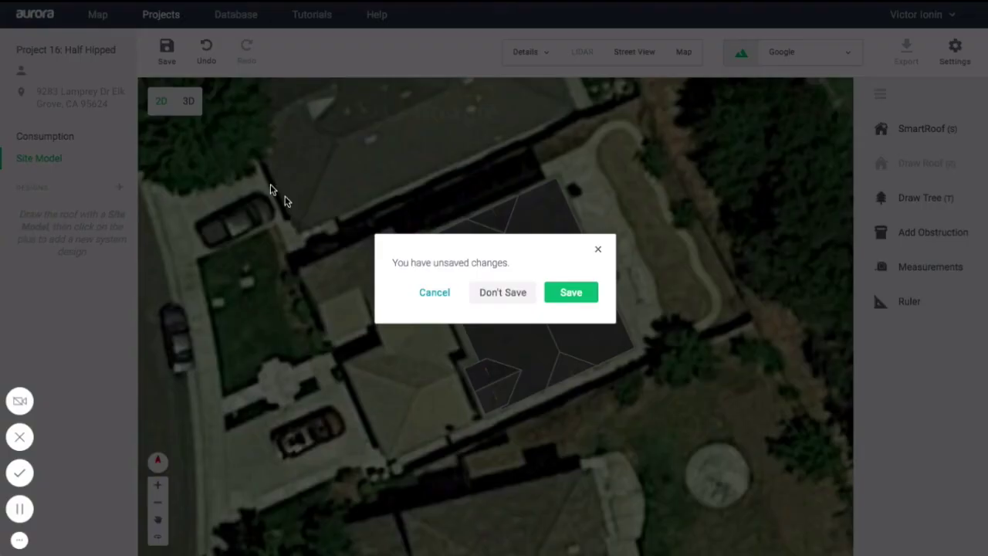
pyautogui.click(564, 298)
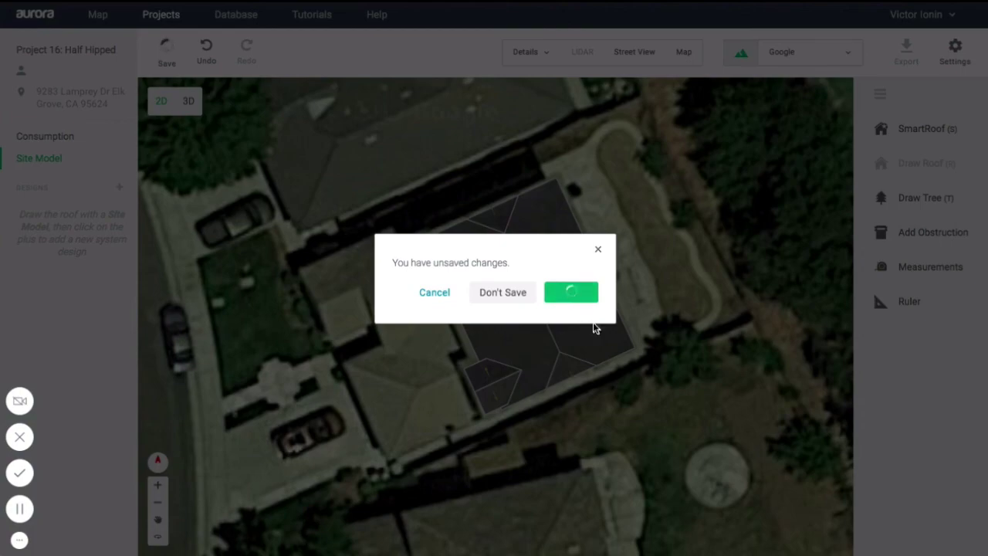
pyautogui.scroll(5, 541, 301)
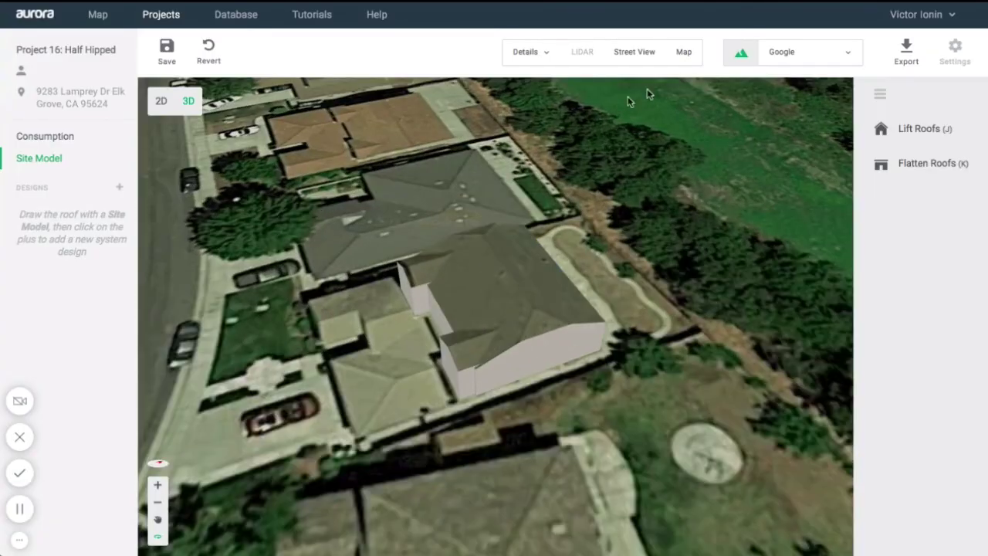
pyautogui.click(741, 52)
pyautogui.moveTo(618, 339); pyautogui.dragTo(602, 294)
pyautogui.click(605, 300)
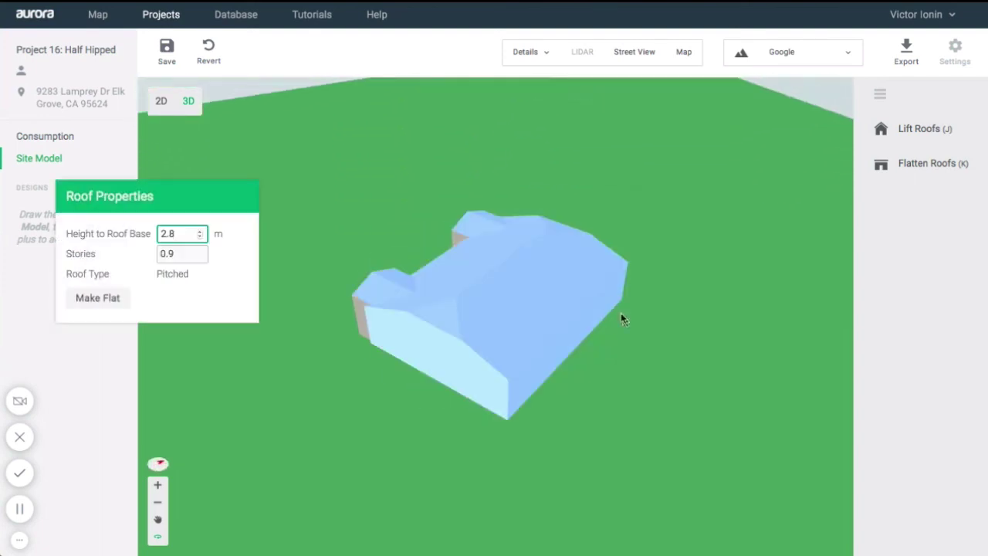
pyautogui.click(647, 362)
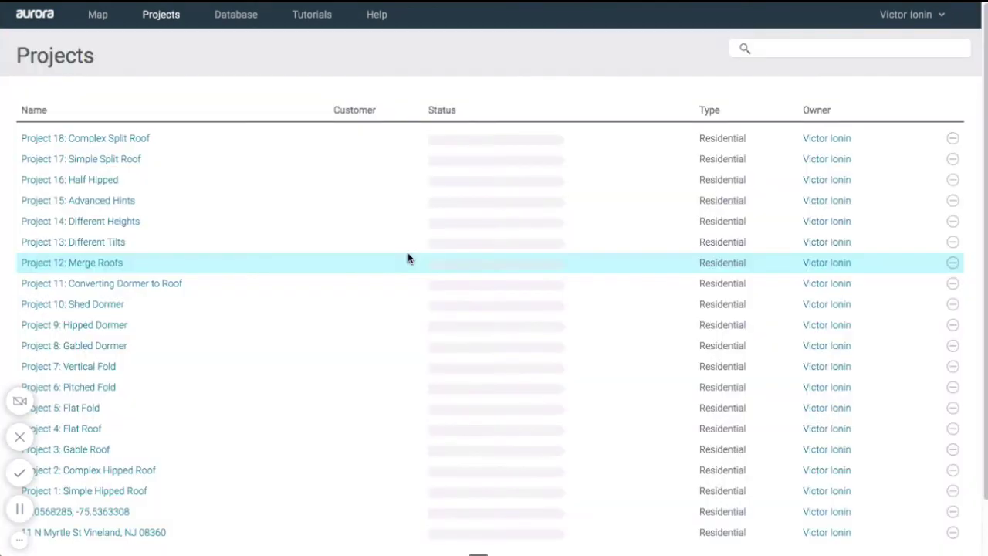
# Open the site model of Project 17: Simple Split Roof and examine the house from several directions in the oblique aerial map.
pyautogui.click(129, 160)
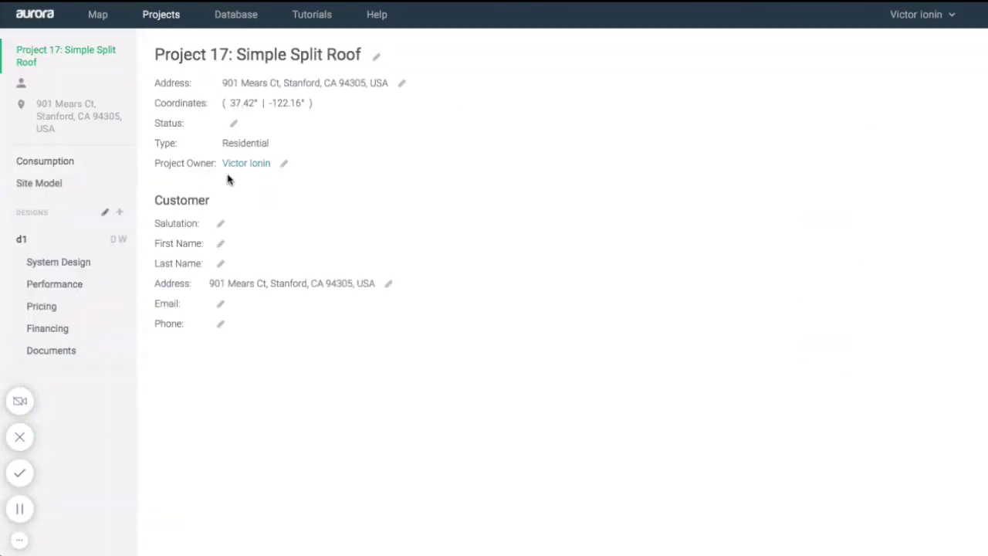
pyautogui.click(84, 185)
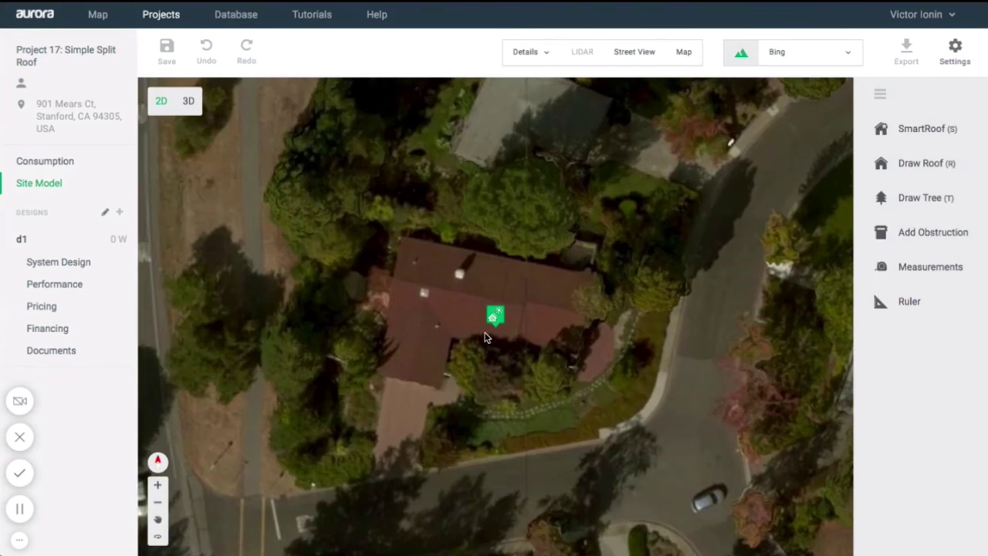
pyautogui.scroll(1, 486, 338)
pyautogui.scroll(1, 486, 338)
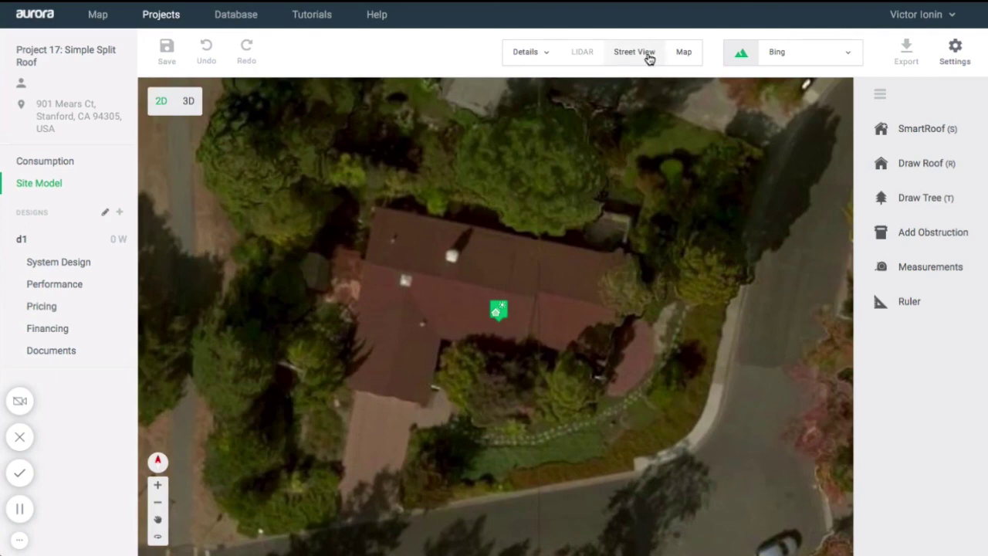
pyautogui.click(691, 60)
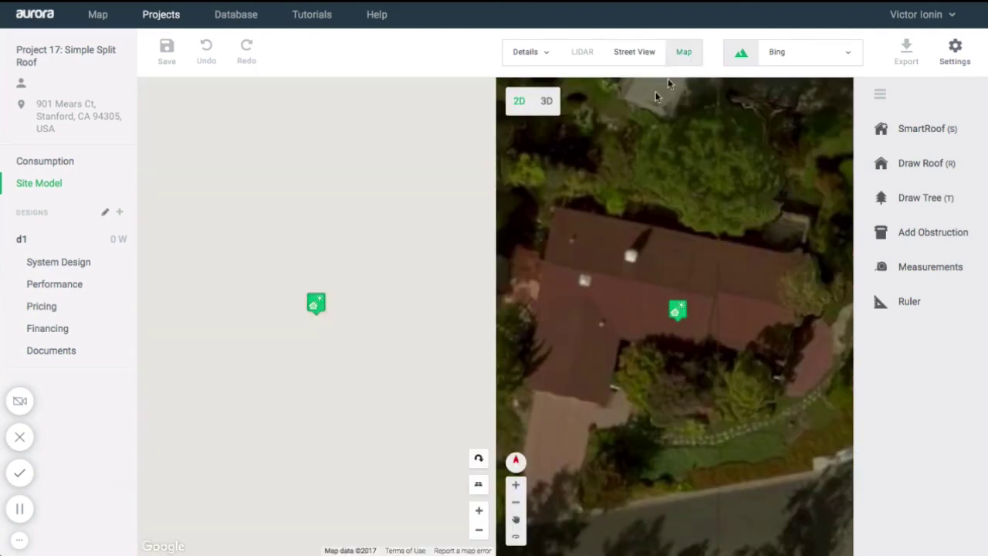
pyautogui.click(477, 460)
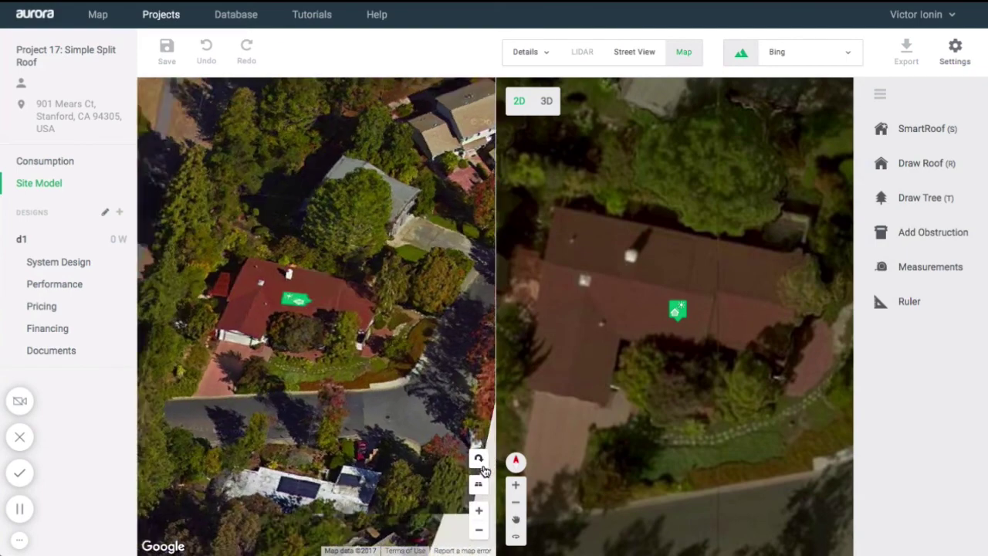
pyautogui.moveTo(375, 369); pyautogui.dragTo(381, 345)
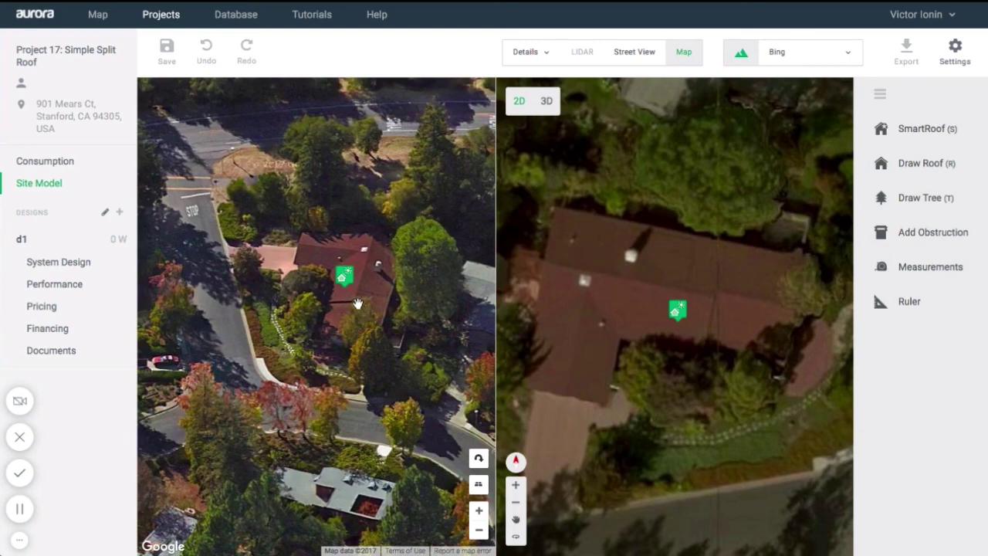
pyautogui.click(672, 58)
# Draw a SmartRoof outline around the house's long main section, with a small step in its south edge.
pyautogui.moveTo(523, 249)
pyautogui.mouseDown()
pyautogui.moveTo(508, 219)
pyautogui.moveTo(524, 248)
pyautogui.mouseUp()
pyautogui.scroll(1, 516, 213)
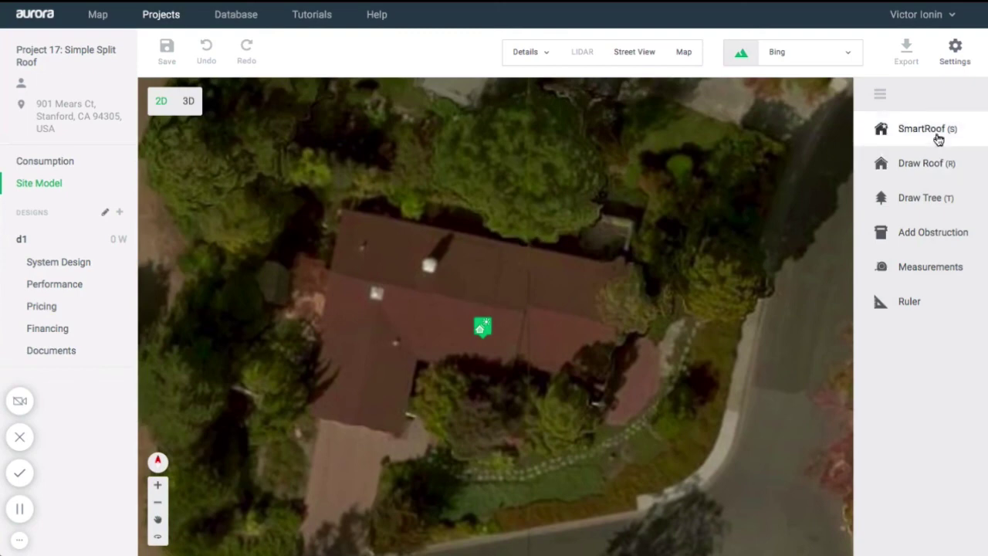
pyautogui.click(938, 131)
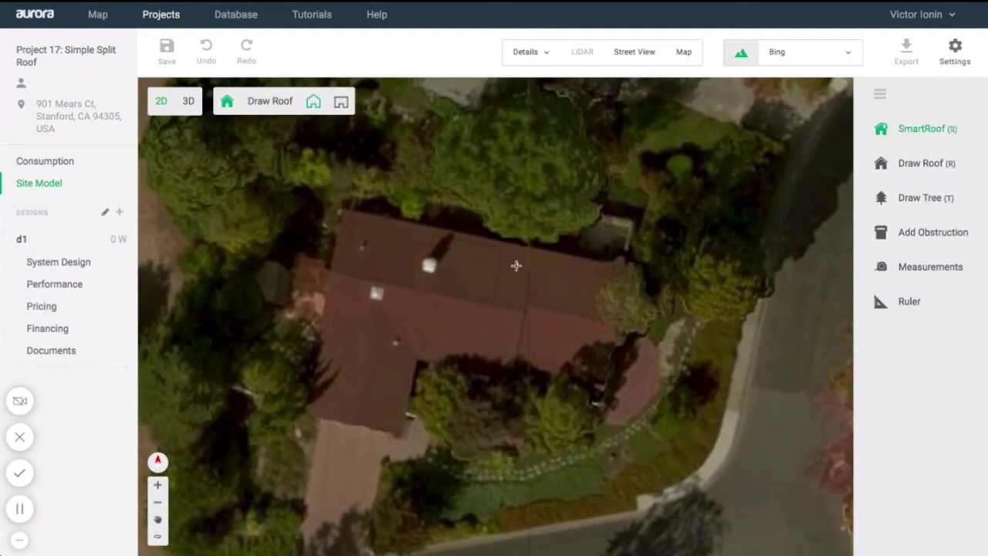
pyautogui.click(345, 210)
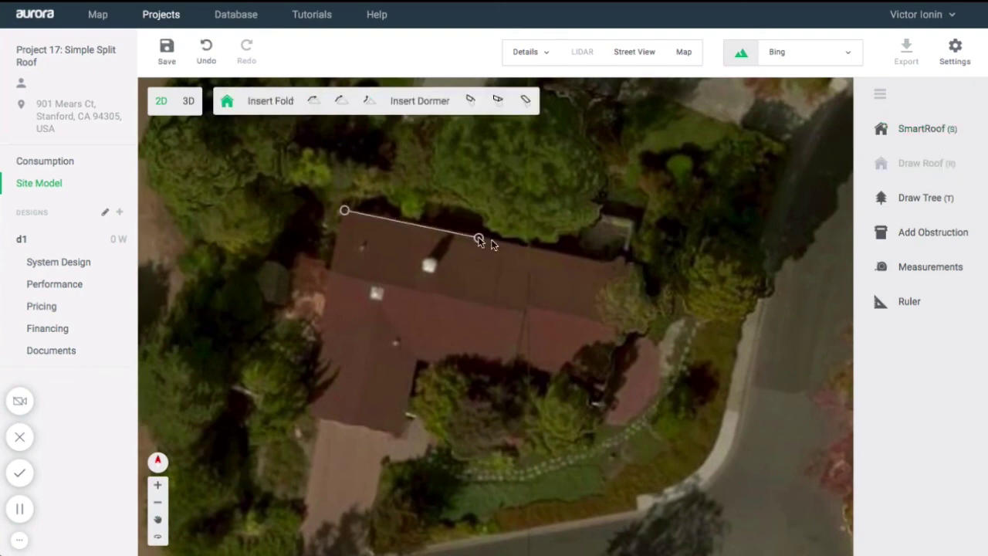
pyautogui.click(624, 266)
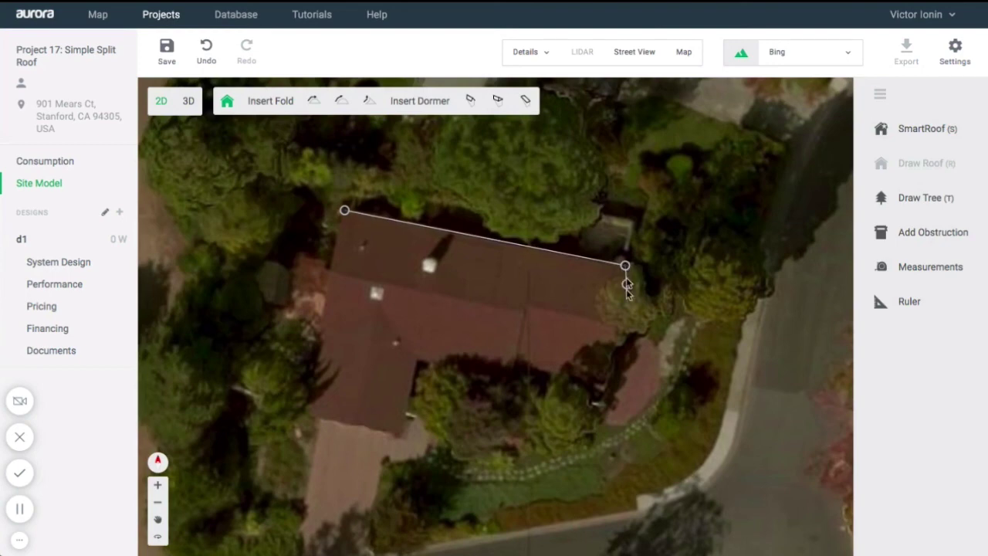
pyautogui.click(602, 384)
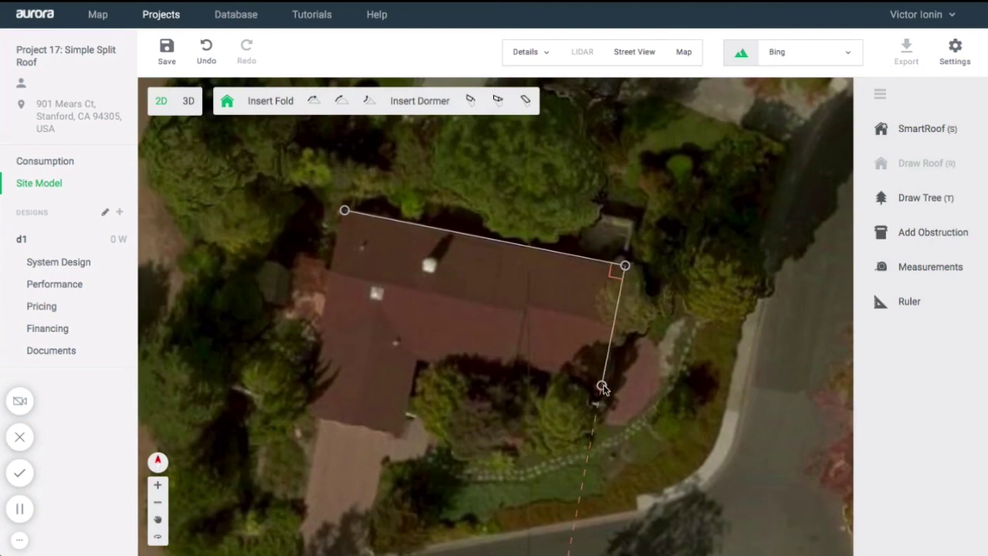
pyautogui.click(514, 369)
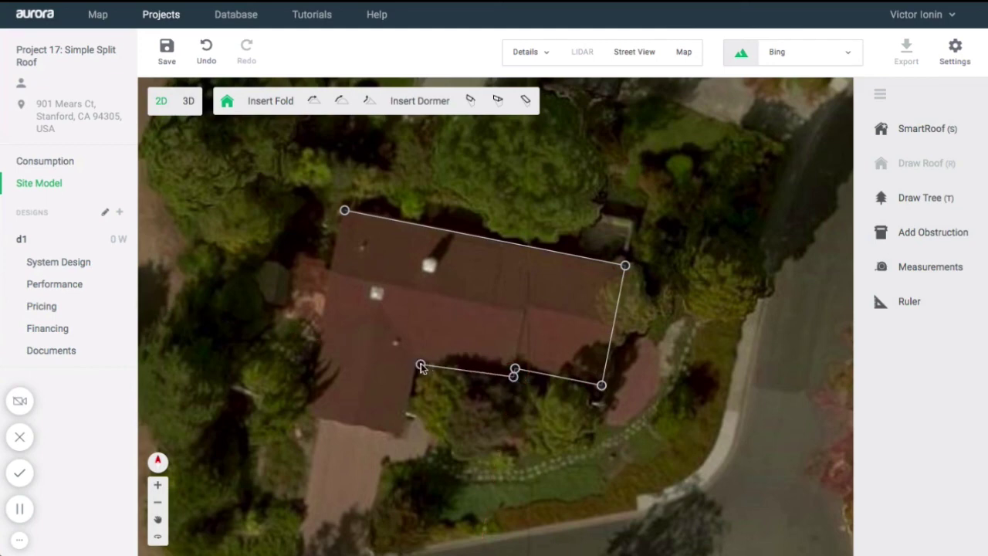
pyautogui.click(320, 339)
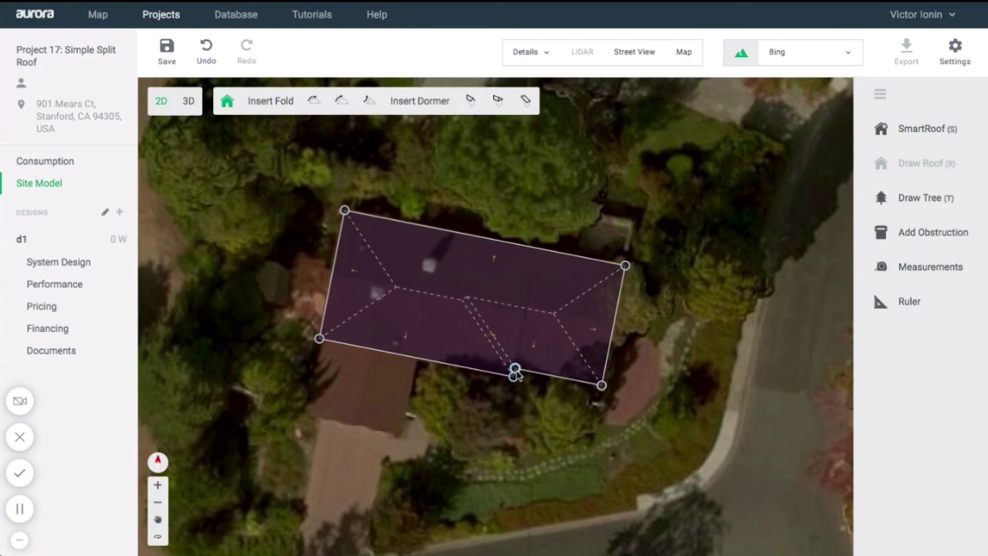
# Turn the west and east ends of the main roof into gables by unpitching both edges.
pyautogui.scroll(3, 515, 374)
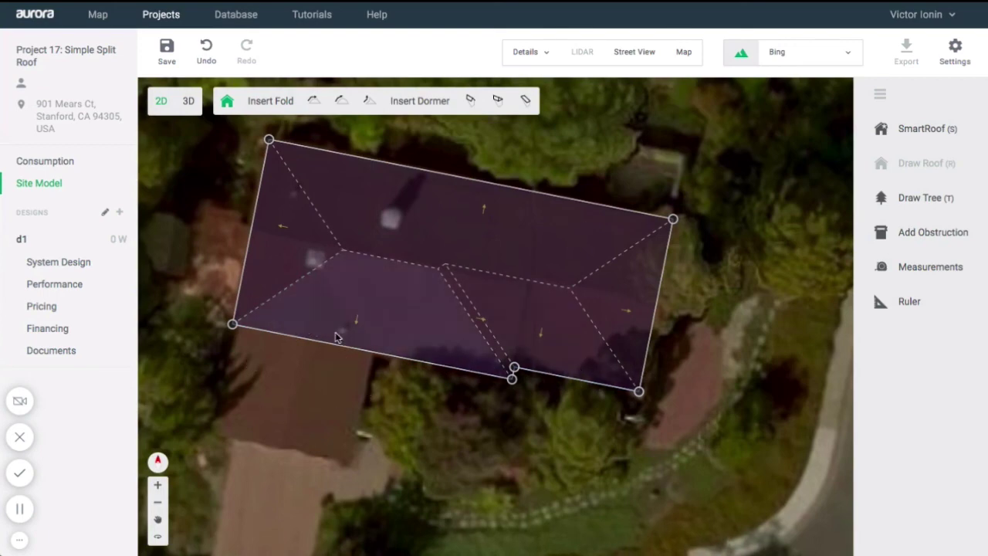
pyautogui.scroll(-1, 337, 335)
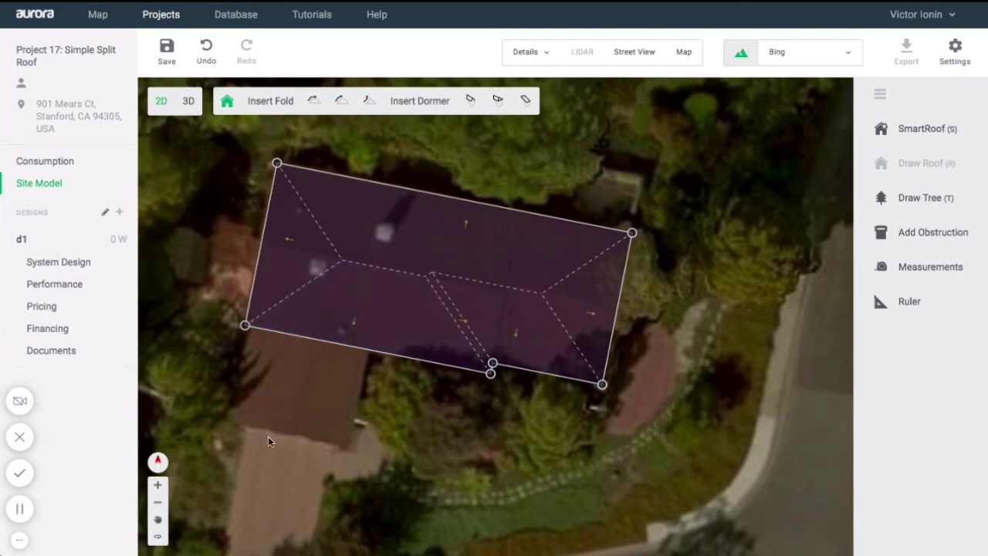
pyautogui.click(288, 249)
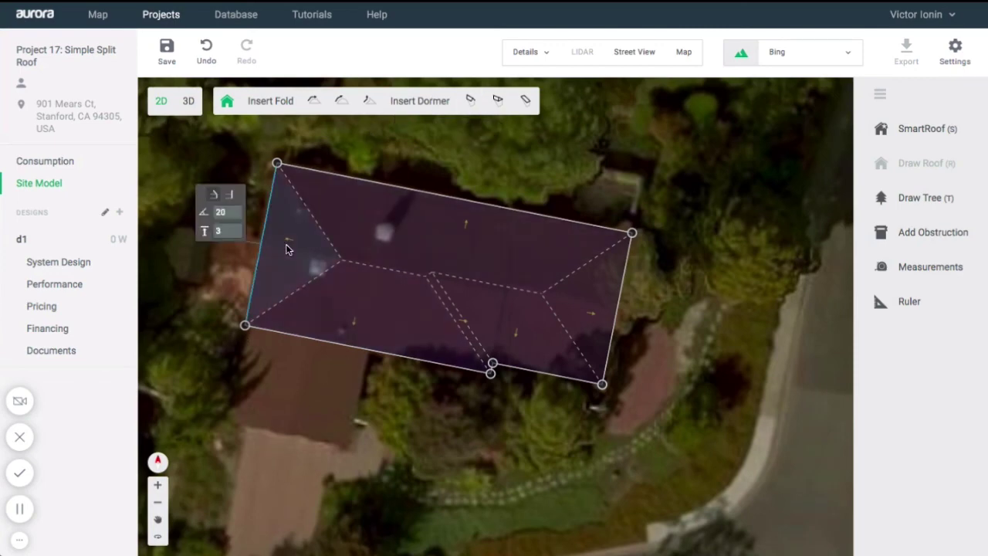
pyautogui.click(228, 197)
pyautogui.click(564, 308)
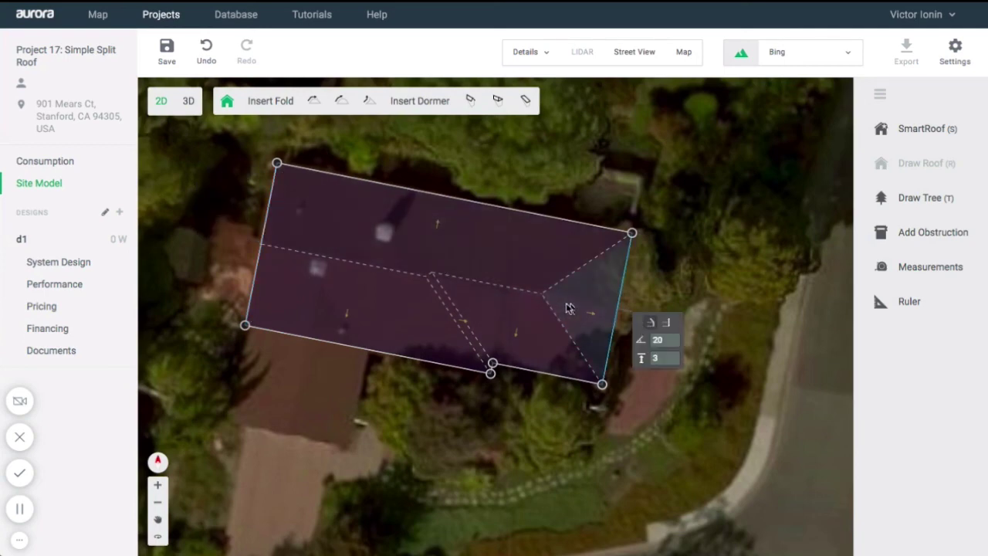
pyautogui.click(669, 323)
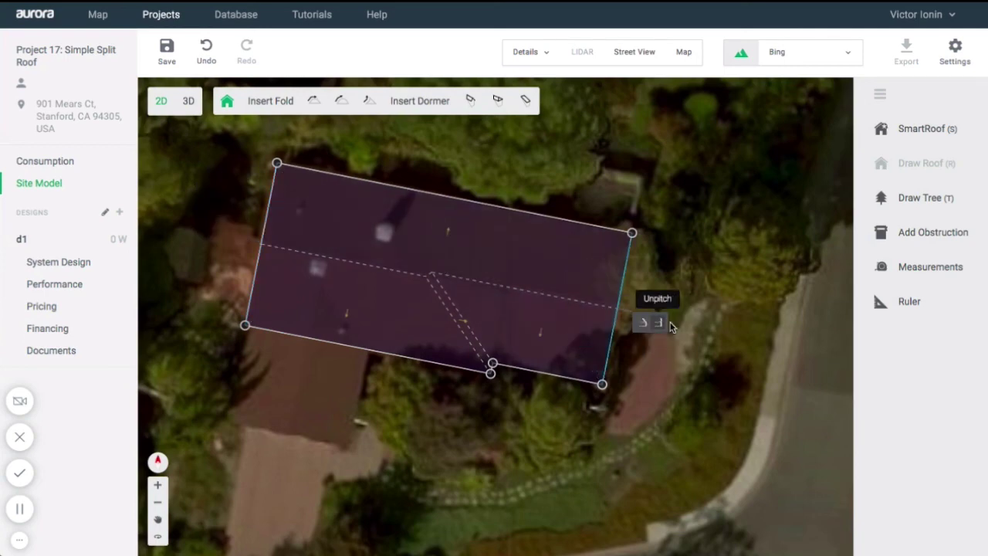
# Unpitch the short step edge on the roof's south side to split the south slope vertically in two.
pyautogui.scroll(2, 472, 340)
pyautogui.scroll(2, 470, 337)
pyautogui.click(464, 327)
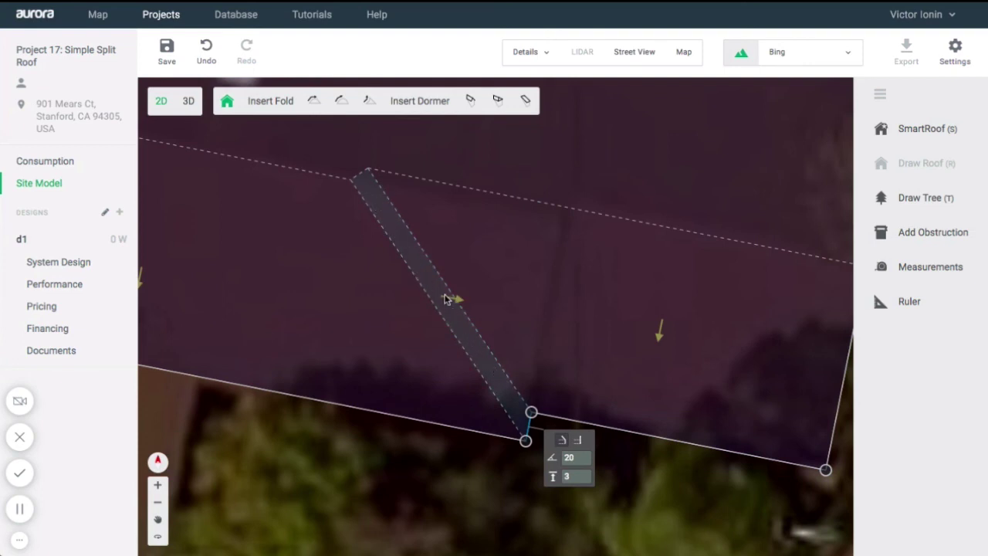
pyautogui.scroll(-3, 513, 336)
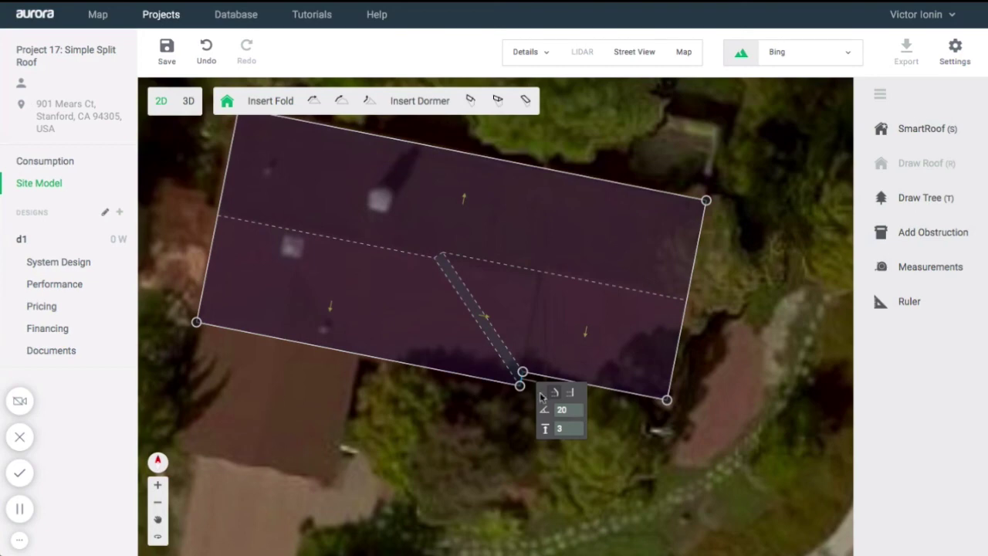
pyautogui.click(569, 396)
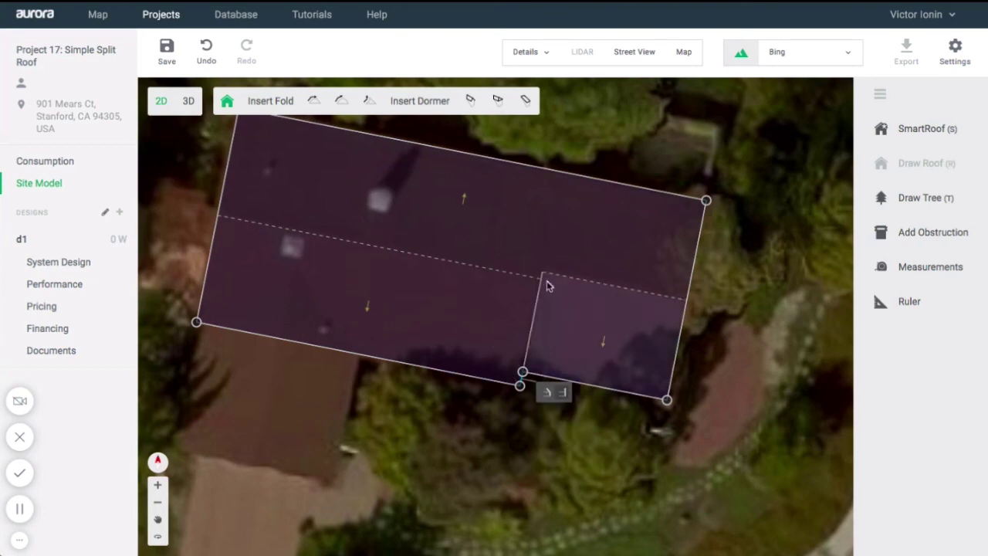
pyautogui.scroll(2, 550, 319)
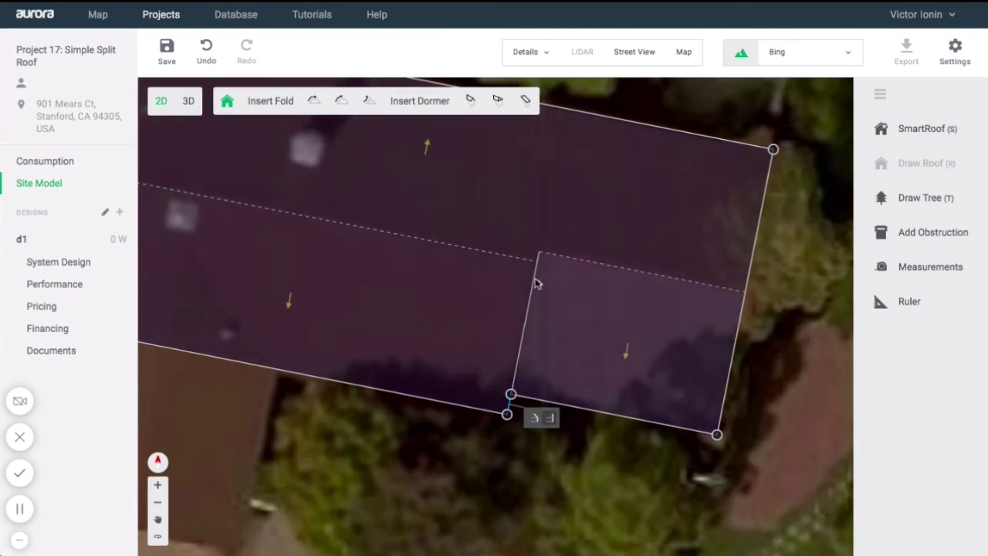
pyautogui.scroll(-2, 325, 322)
pyautogui.scroll(-1, 305, 351)
pyautogui.scroll(2, 163, 366)
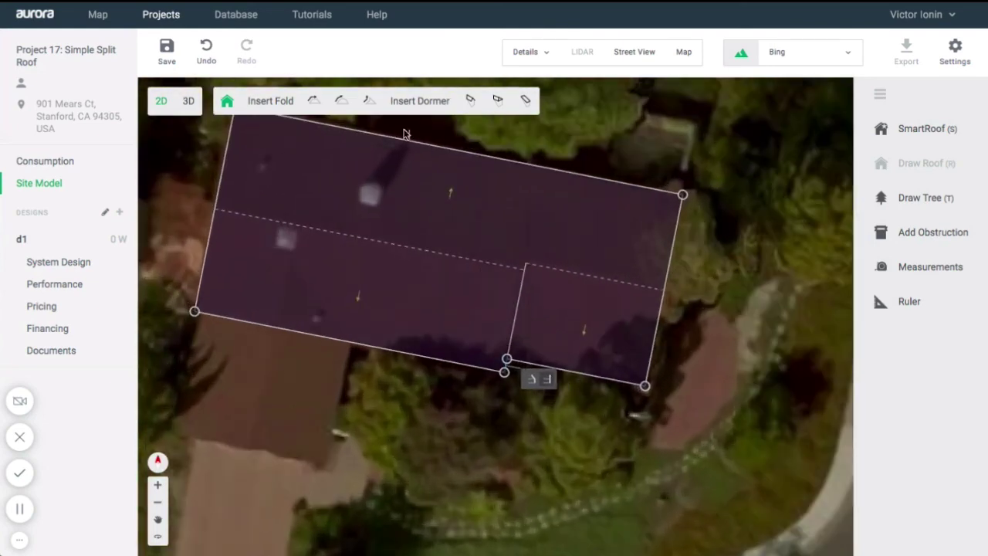
# Insert a gabled dormer at the roof's southwest corner and fit it over the wing facing the driveway.
pyautogui.click(470, 100)
pyautogui.click(283, 268)
pyautogui.moveTo(239, 328); pyautogui.dragTo(172, 430)
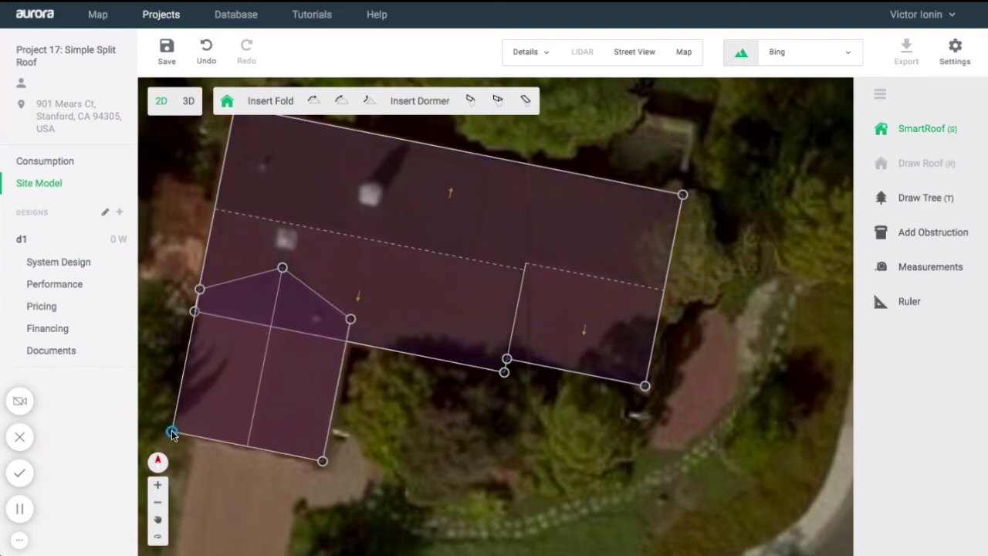
pyautogui.moveTo(345, 314); pyautogui.dragTo(326, 356)
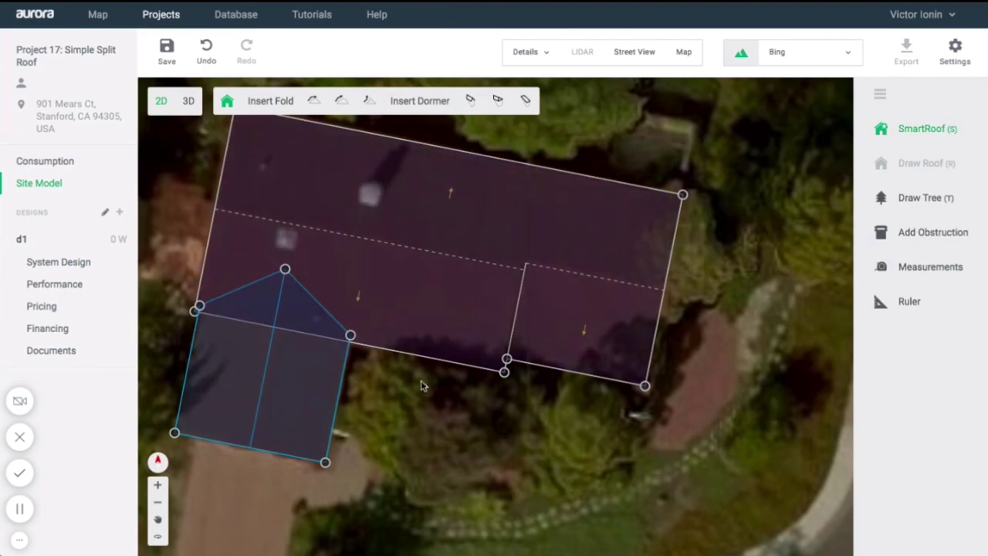
# Save the changes and inspect the split roof in 3D with the satellite imagery hidden.
pyautogui.click(189, 102)
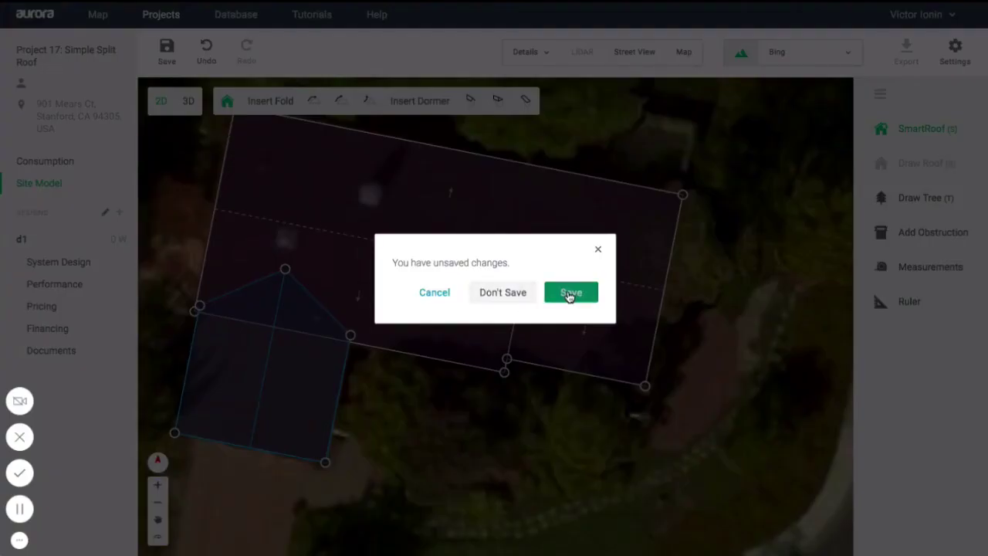
pyautogui.click(570, 294)
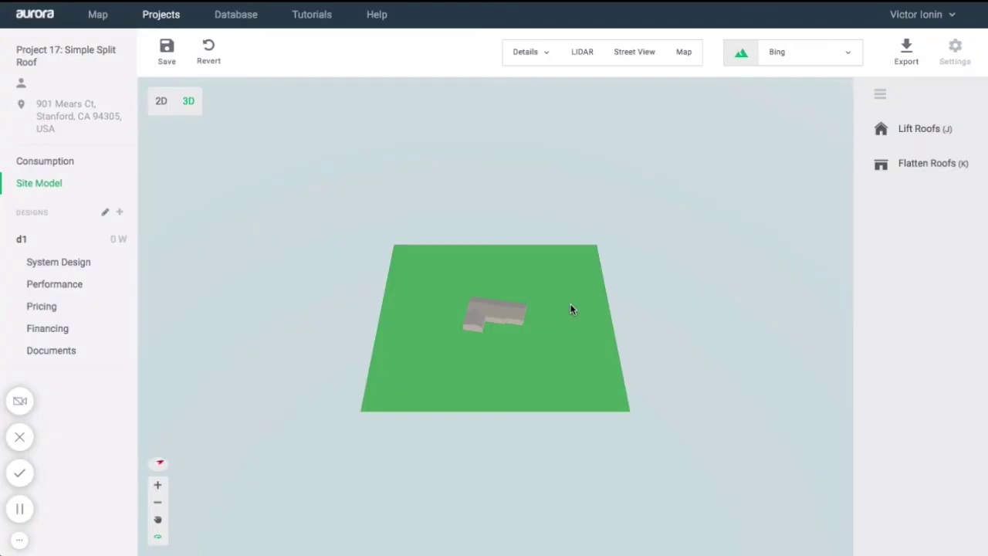
pyautogui.scroll(10, 510, 308)
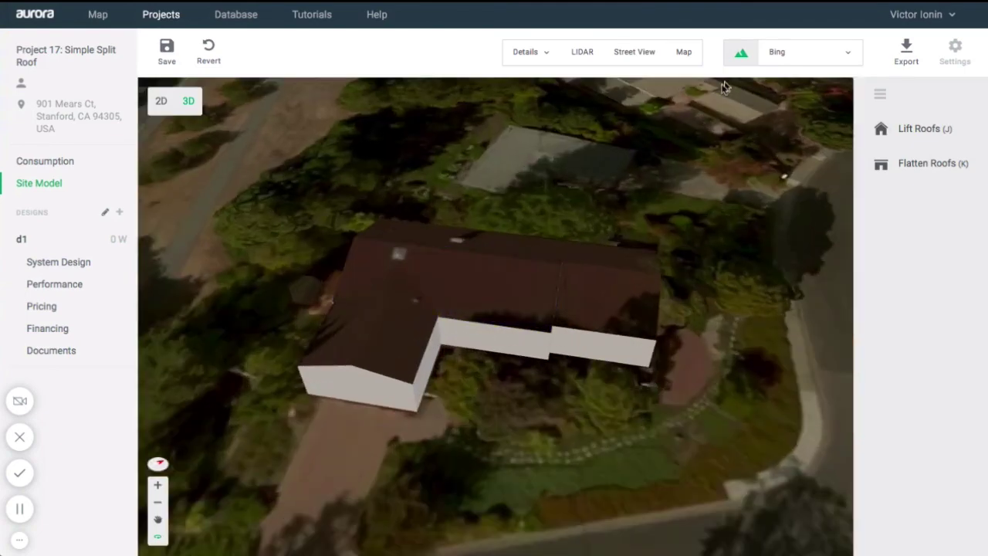
pyautogui.click(736, 60)
pyautogui.moveTo(511, 435); pyautogui.dragTo(432, 396)
pyautogui.scroll(5, 507, 289)
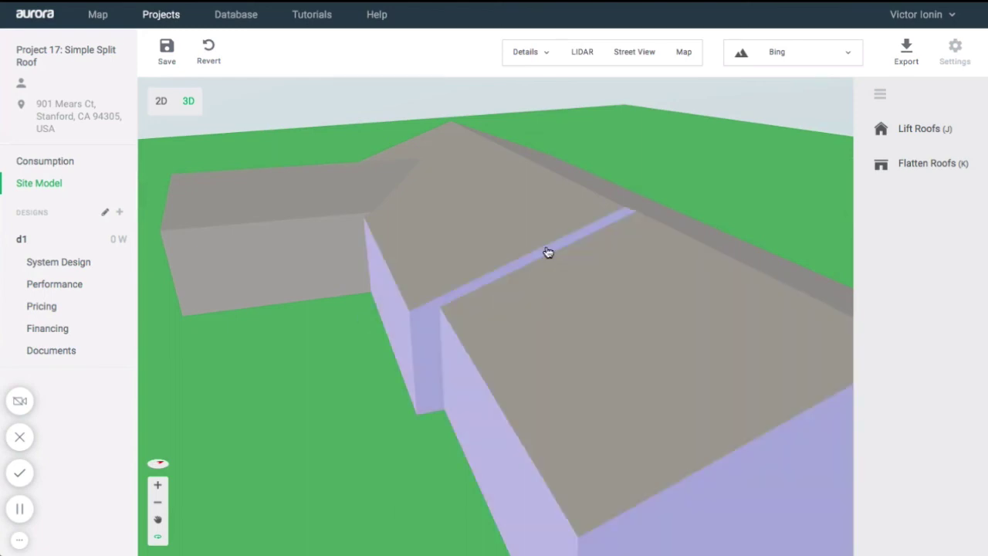
pyautogui.moveTo(463, 360); pyautogui.dragTo(553, 285)
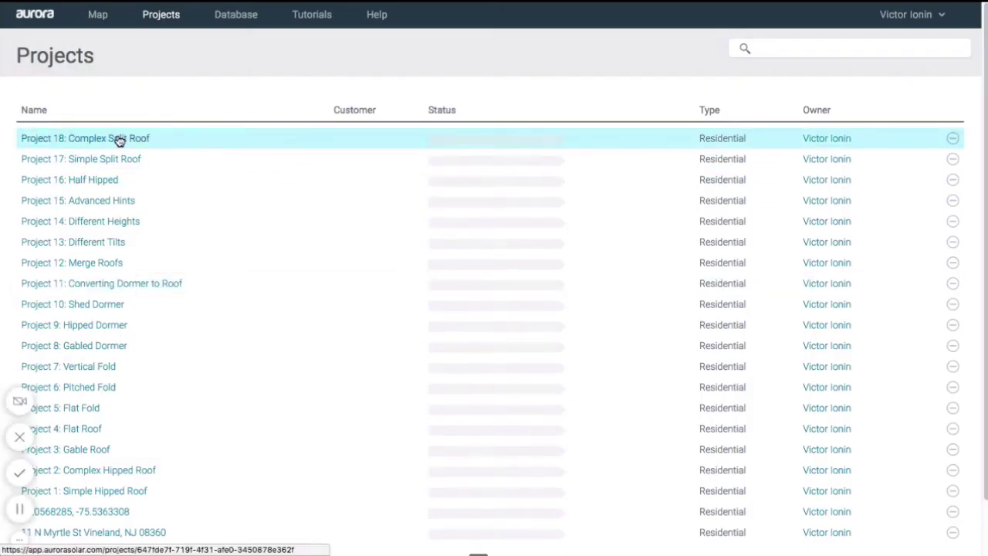
# Open the site model of Project 18: Complex Split Roof.
pyautogui.click(118, 139)
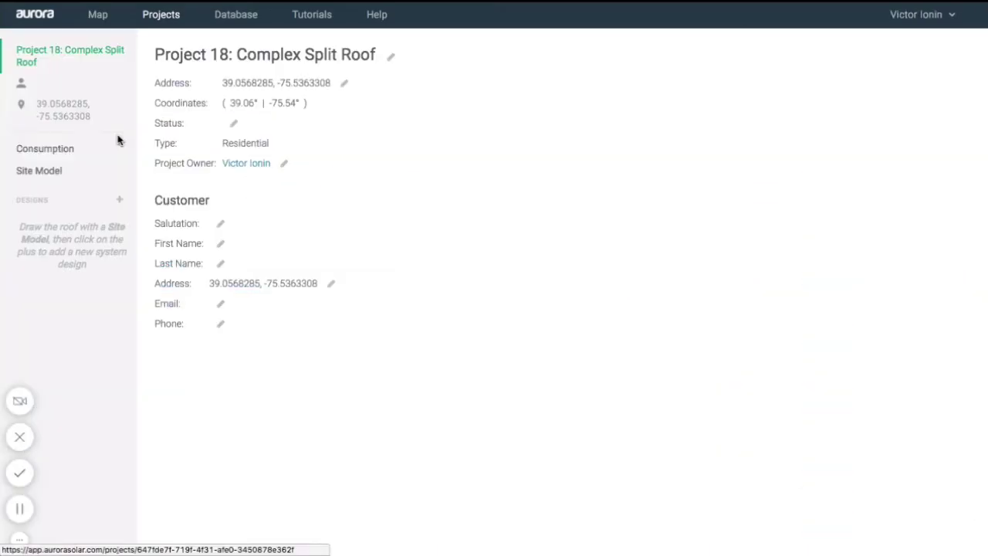
pyautogui.click(67, 175)
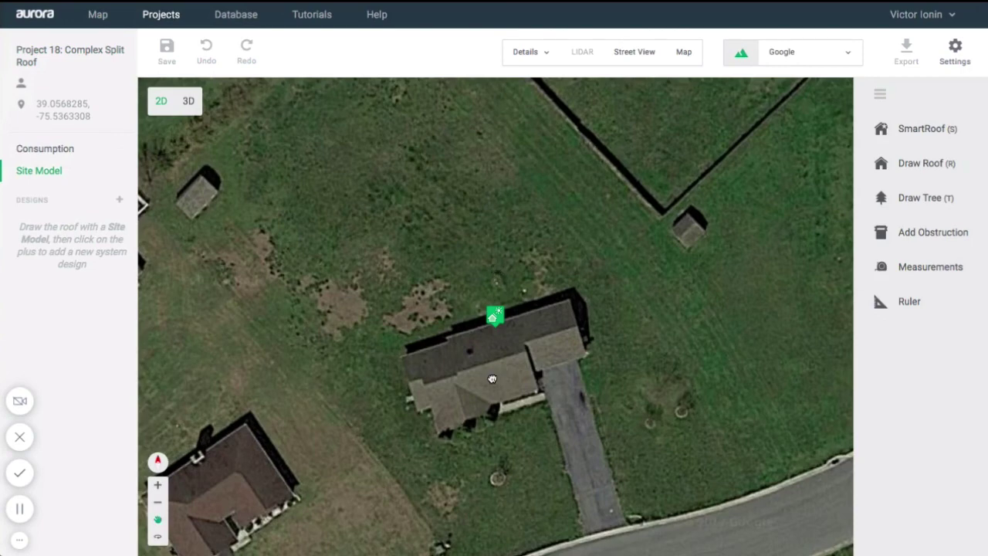
pyautogui.moveTo(492, 378); pyautogui.dragTo(507, 295)
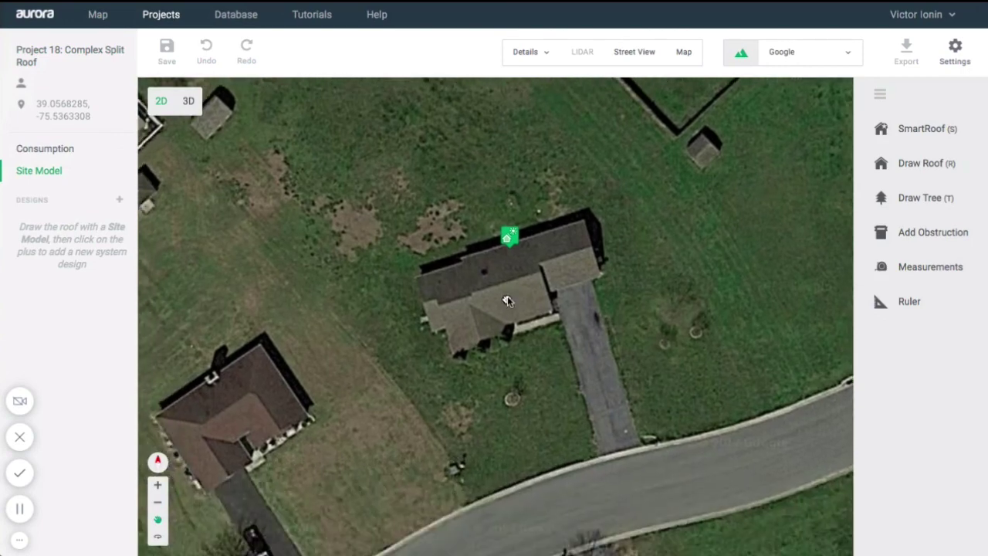
# Examine the complex split-roof house from all four directions in the oblique aerial map, and close the map.
pyautogui.click(684, 52)
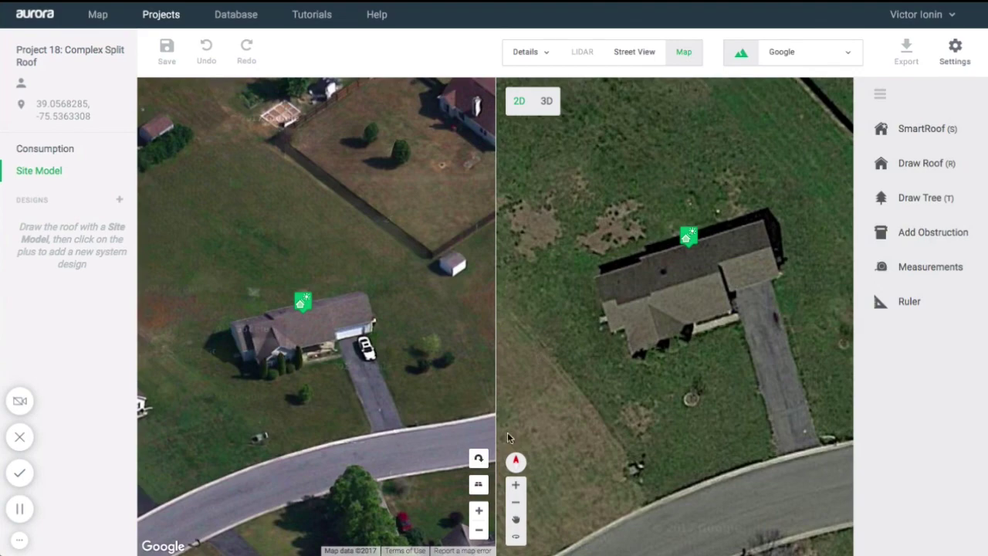
pyautogui.click(479, 461)
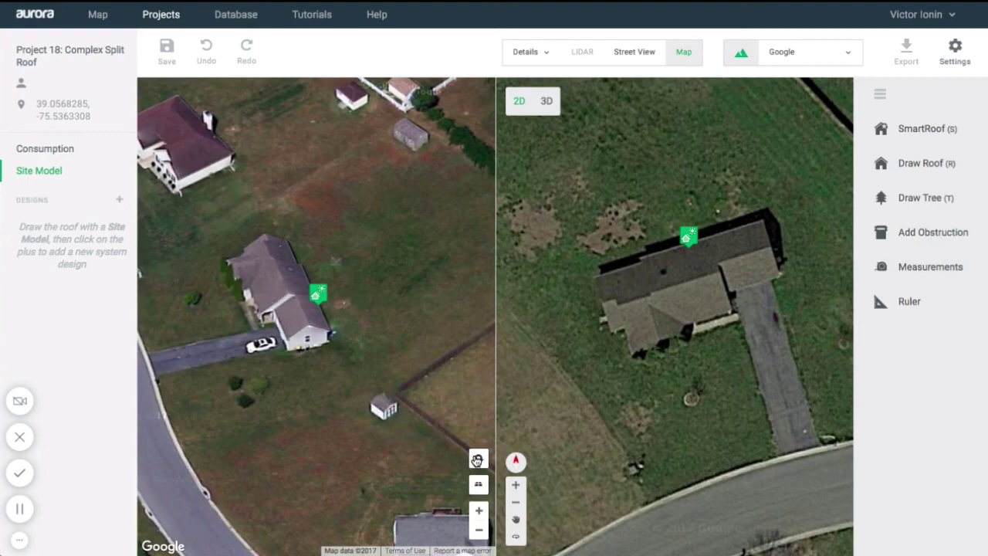
pyautogui.click(478, 460)
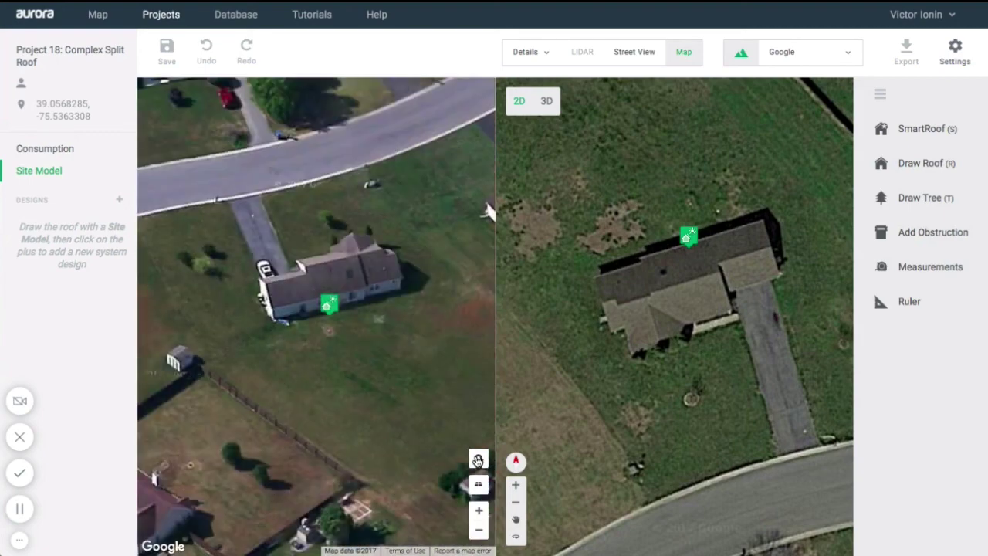
pyautogui.click(477, 460)
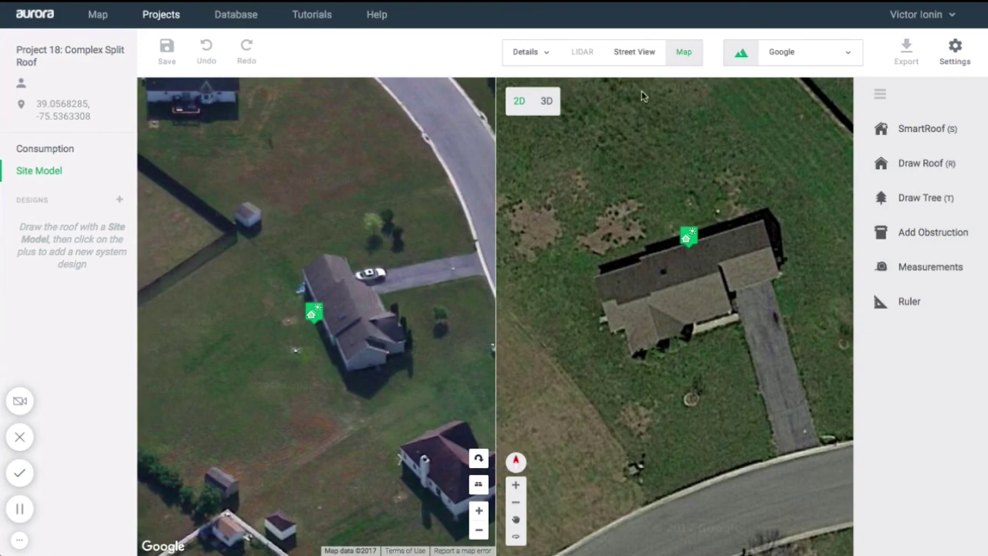
pyautogui.click(685, 54)
# Trace the stepped eave outline of the complex split-roof house with SmartRoof, closing it at the northeast corner.
pyautogui.scroll(3, 454, 236)
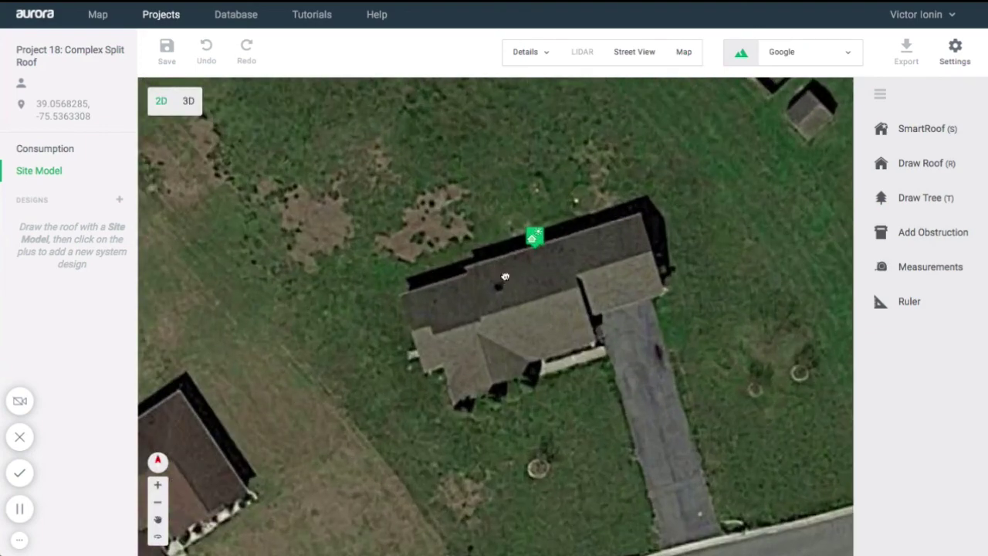
pyautogui.click(922, 128)
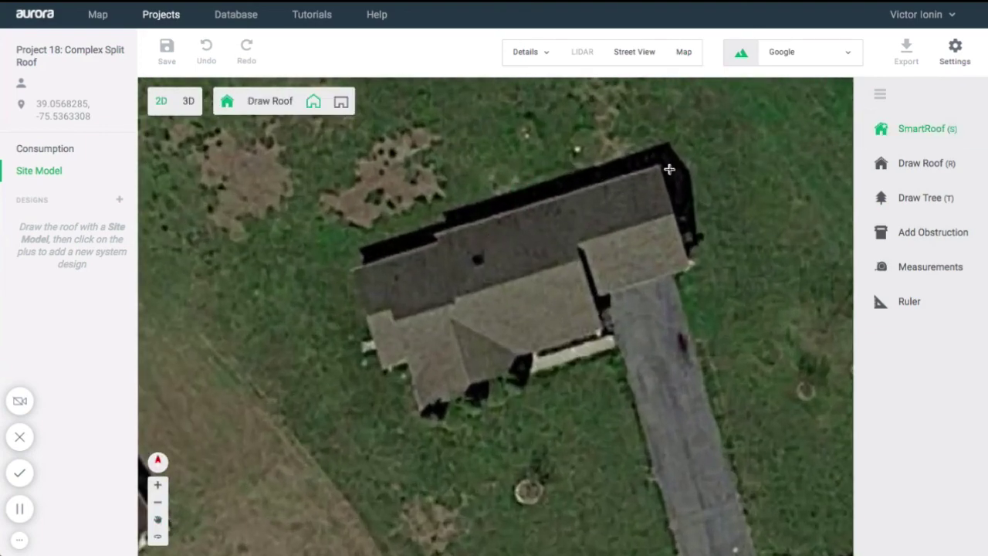
pyautogui.click(659, 166)
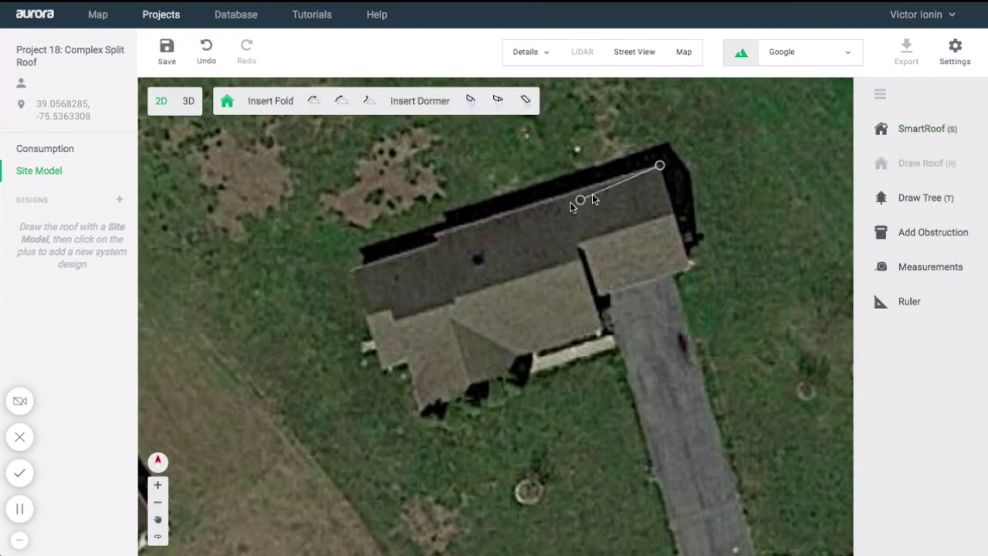
pyautogui.click(435, 236)
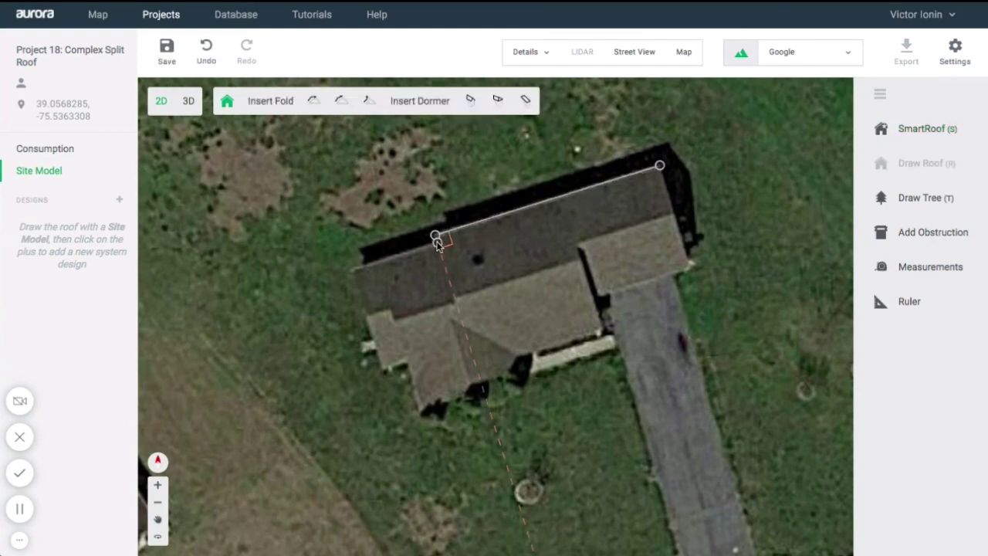
pyautogui.click(437, 244)
pyautogui.click(356, 270)
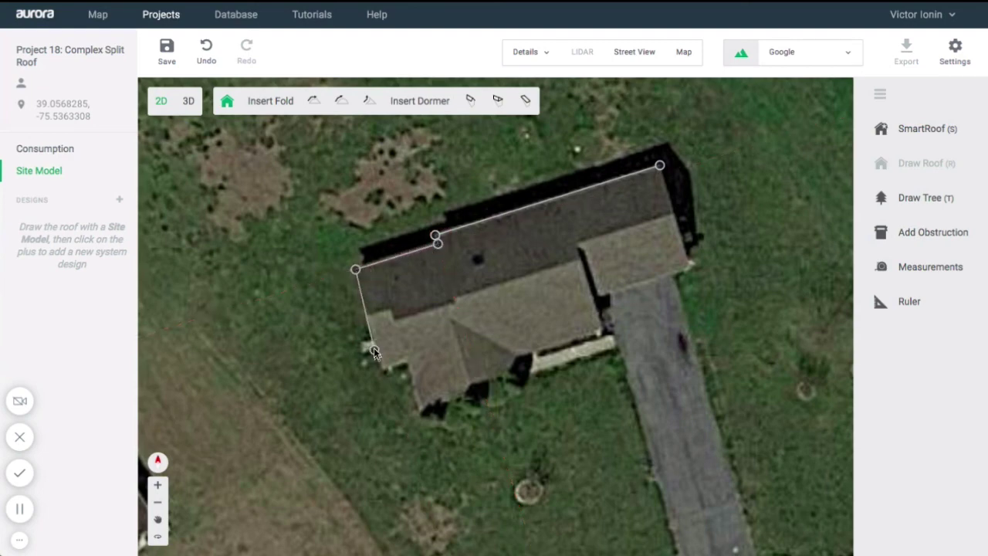
pyautogui.click(385, 365)
pyautogui.click(405, 361)
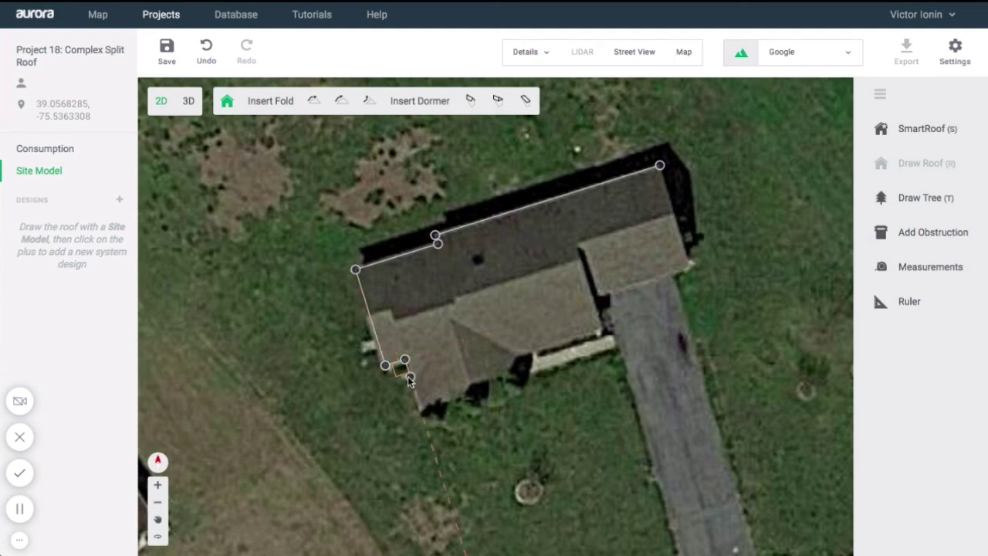
pyautogui.click(411, 381)
pyautogui.click(599, 323)
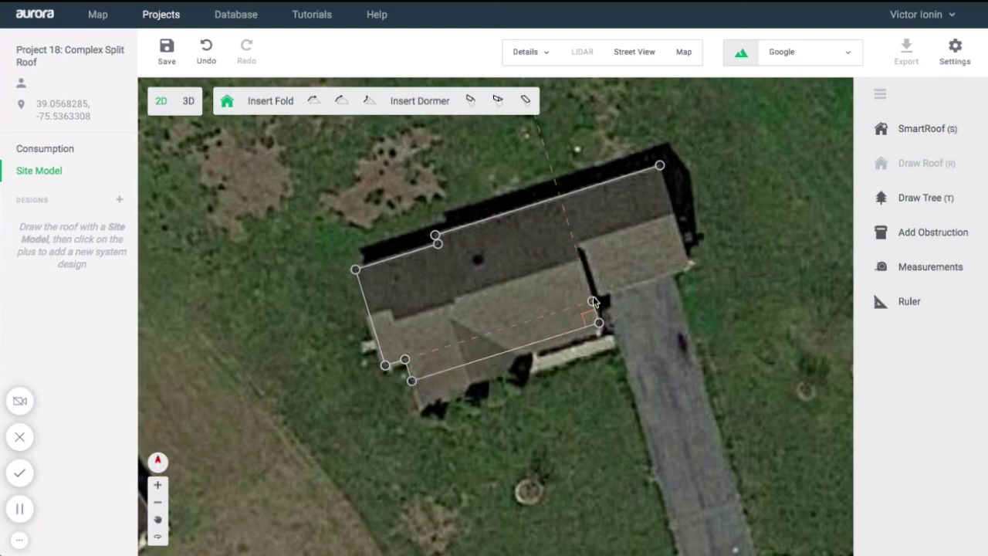
pyautogui.click(591, 296)
pyautogui.click(690, 265)
pyautogui.click(660, 166)
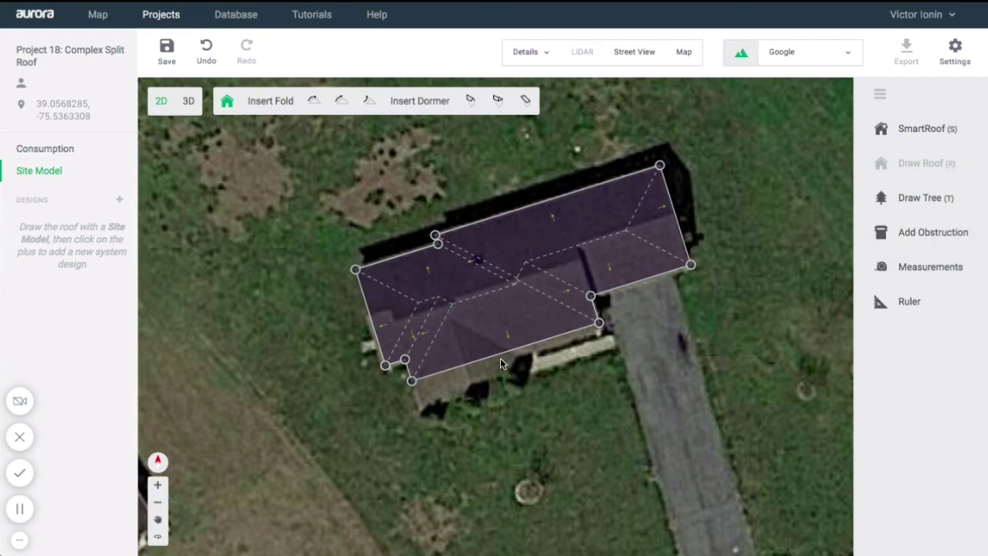
# Shift the roof's long south edge slightly outward to match the eave in the imagery.
pyautogui.moveTo(499, 352); pyautogui.dragTo(502, 360)
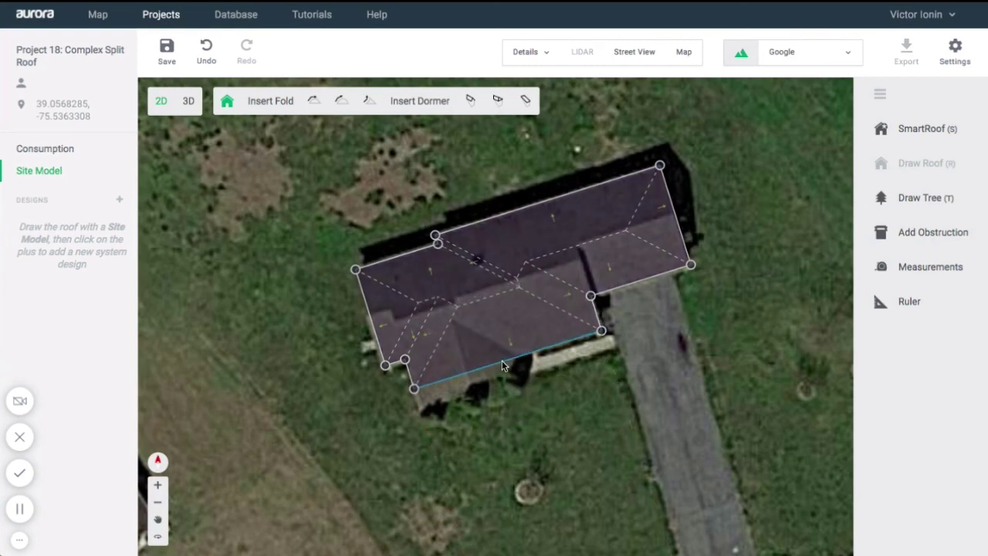
pyautogui.click(502, 360)
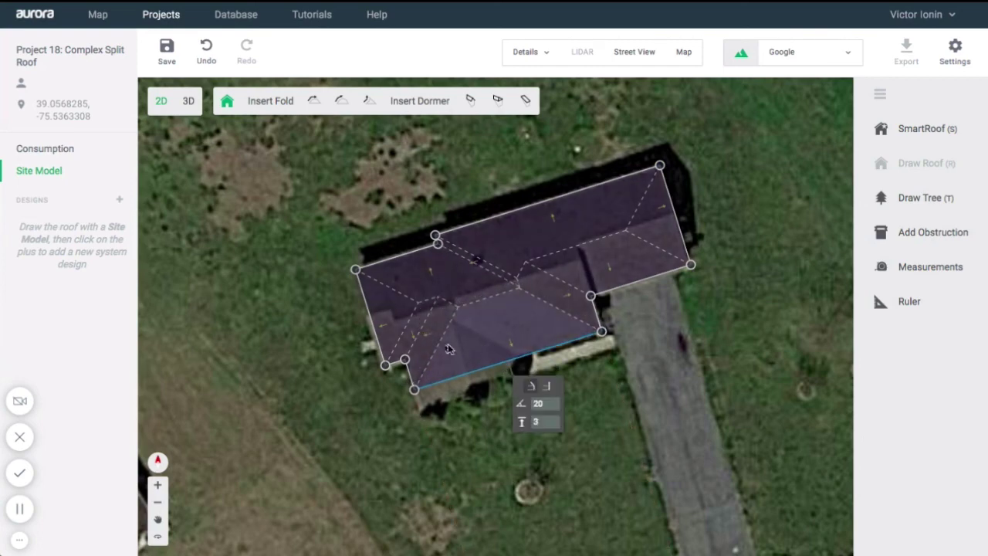
# Unpitch the roof's east and west end edges to turn both ends into gables.
pyautogui.scroll(1, 525, 228)
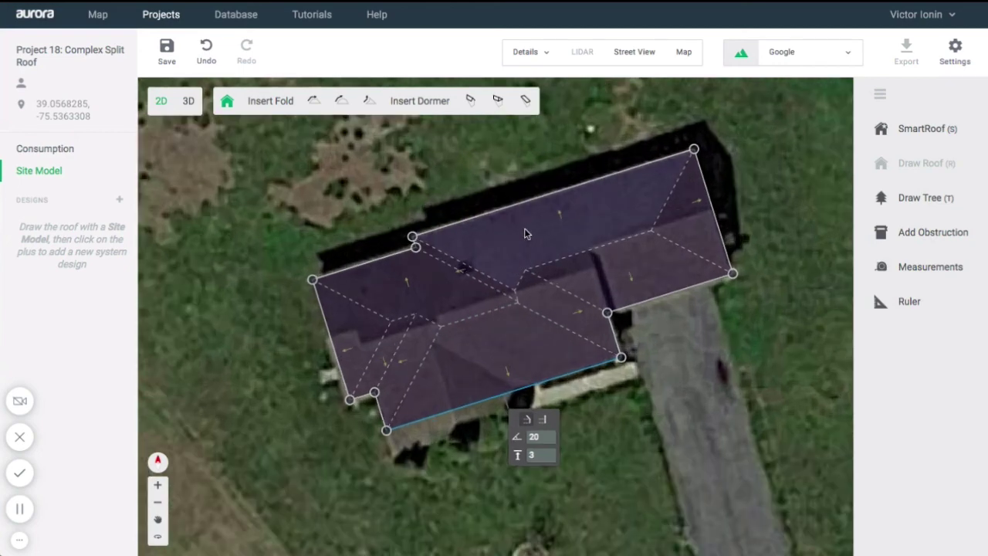
pyautogui.click(679, 213)
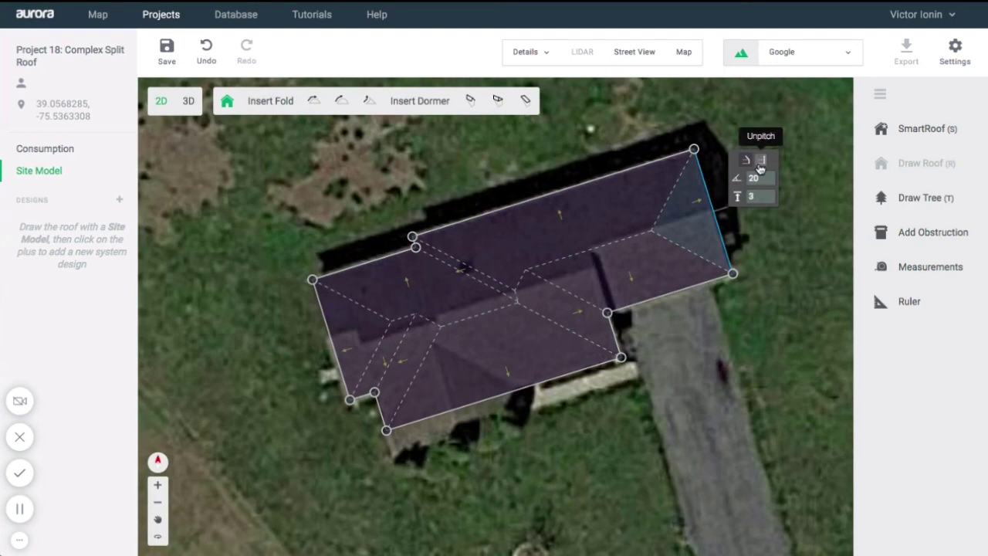
pyautogui.doubleClick(686, 212)
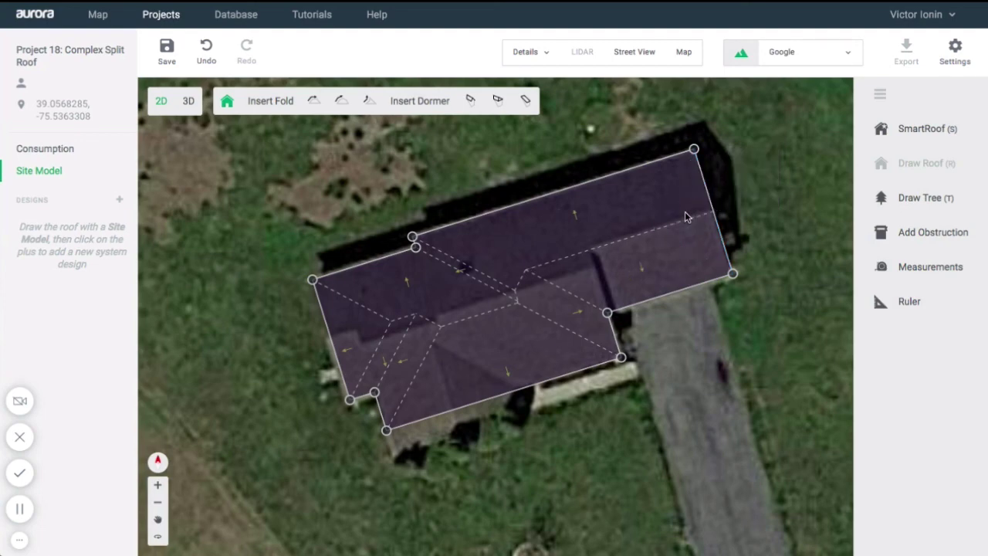
pyautogui.doubleClick(360, 337)
# Unpitch the short offset edges beside the driveway, on the north side and near the southwest corner.
pyautogui.click(549, 307)
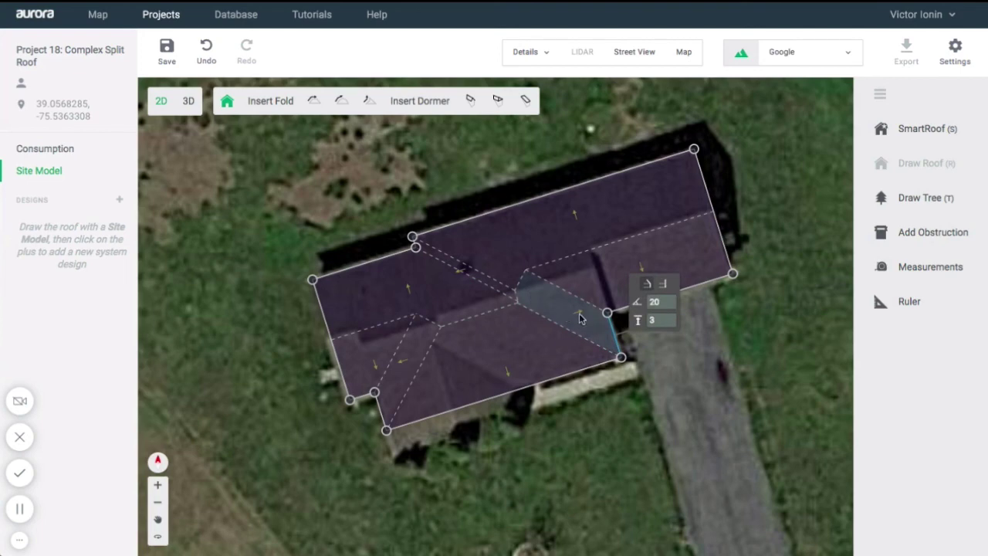
pyautogui.doubleClick(578, 313)
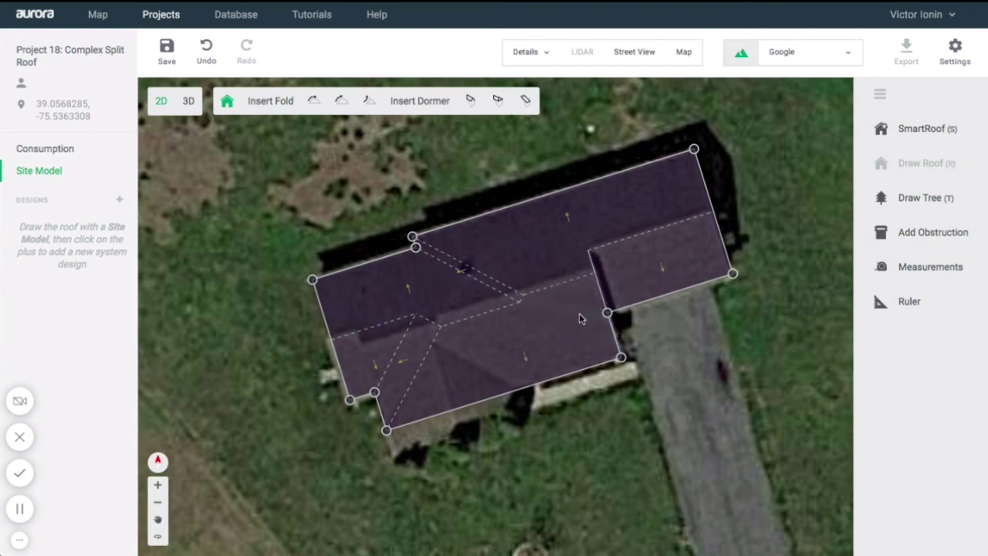
pyautogui.scroll(3, 477, 275)
pyautogui.click(471, 273)
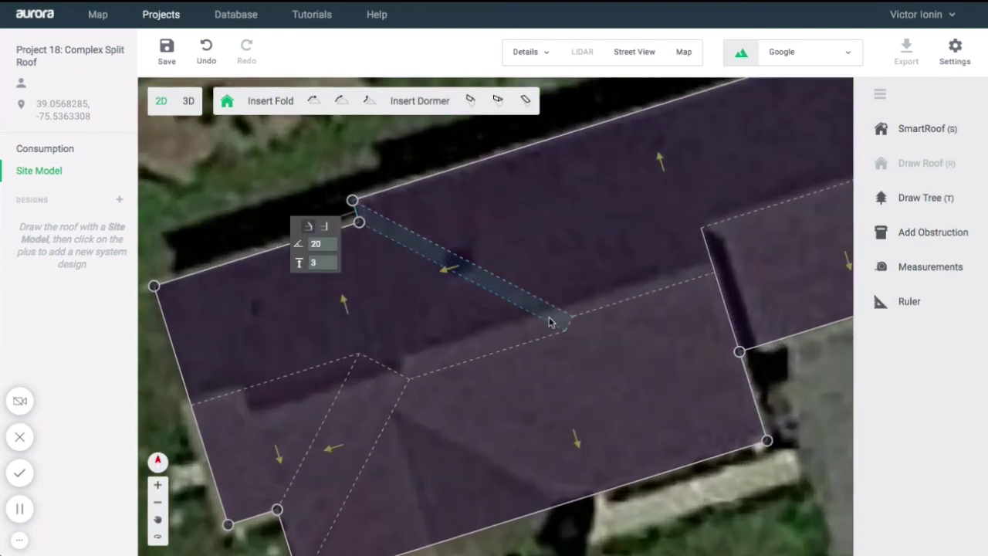
pyautogui.doubleClick(483, 288)
pyautogui.scroll(-3, 479, 291)
pyautogui.click(409, 373)
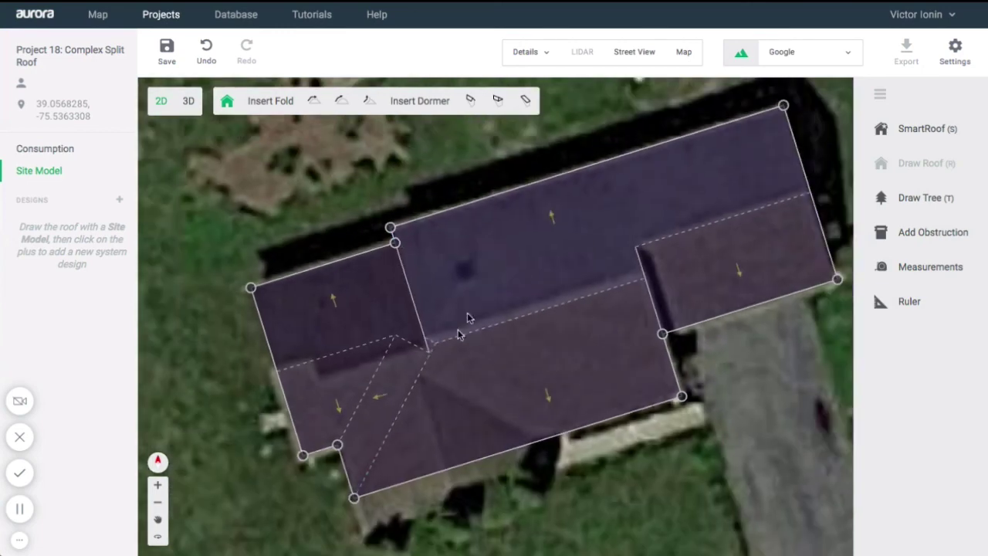
pyautogui.doubleClick(407, 374)
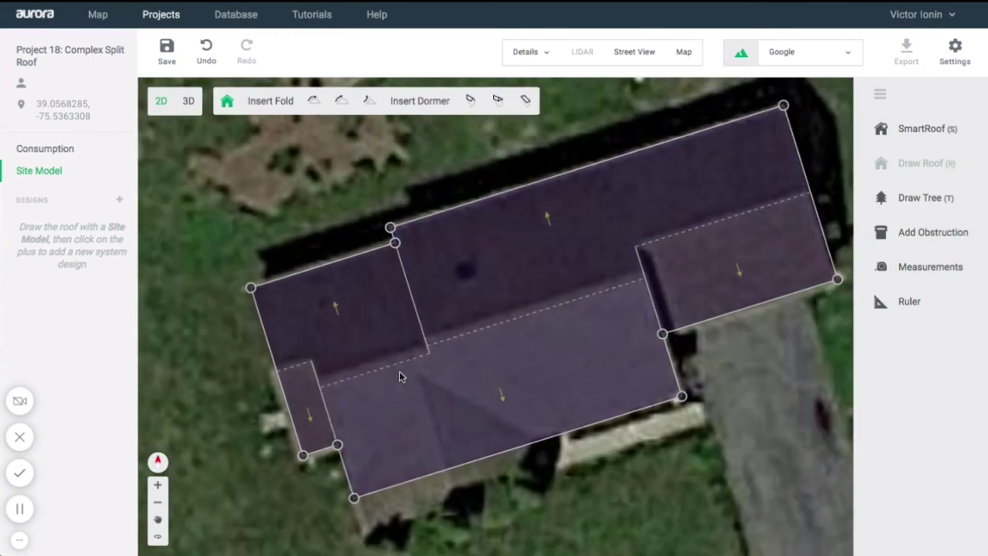
# Insert a gabled dormer on the south slope and fit it over the projecting wing at the southwest corner.
pyautogui.scroll(-2, 418, 366)
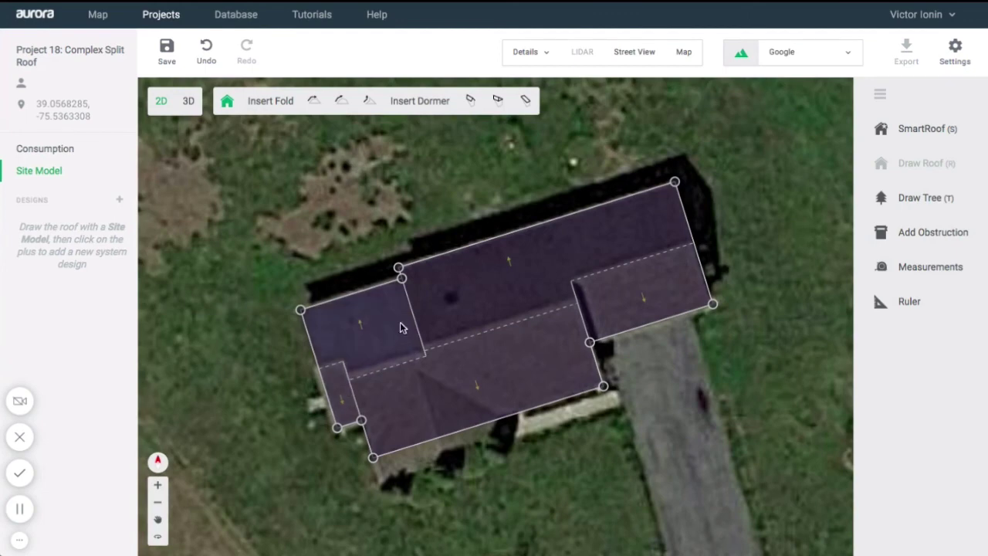
pyautogui.click(471, 103)
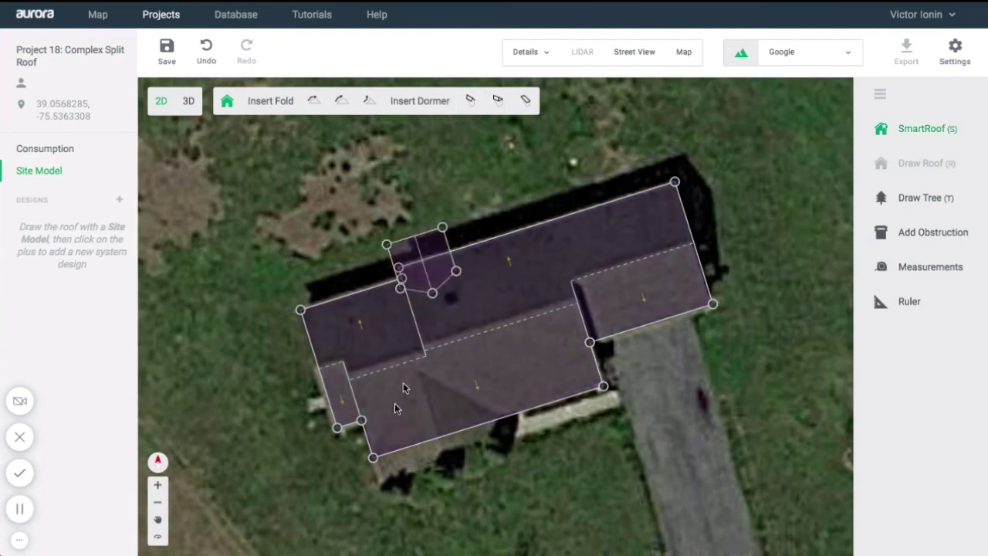
pyautogui.click(408, 442)
pyautogui.moveTo(408, 441); pyautogui.dragTo(385, 474)
pyautogui.moveTo(368, 421); pyautogui.dragTo(381, 476)
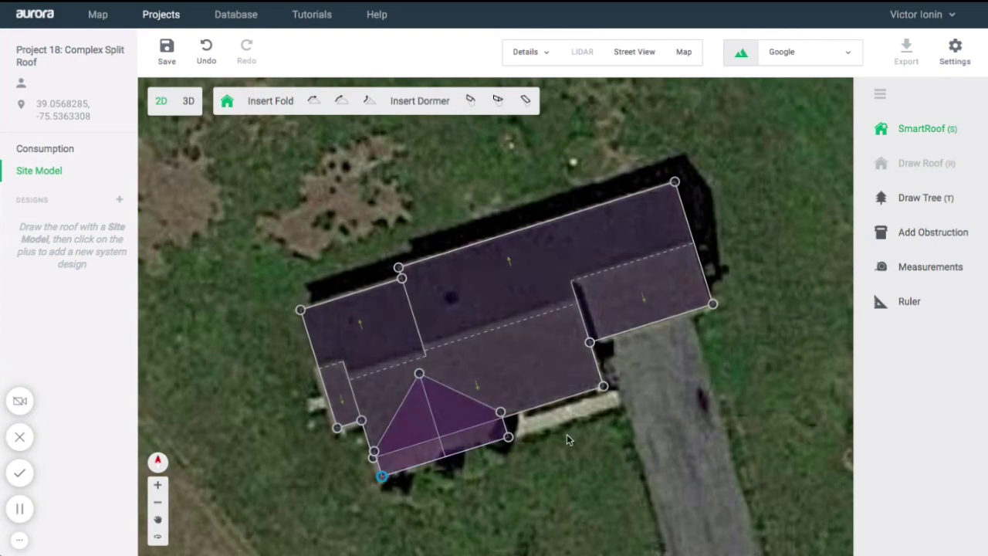
pyautogui.click(682, 465)
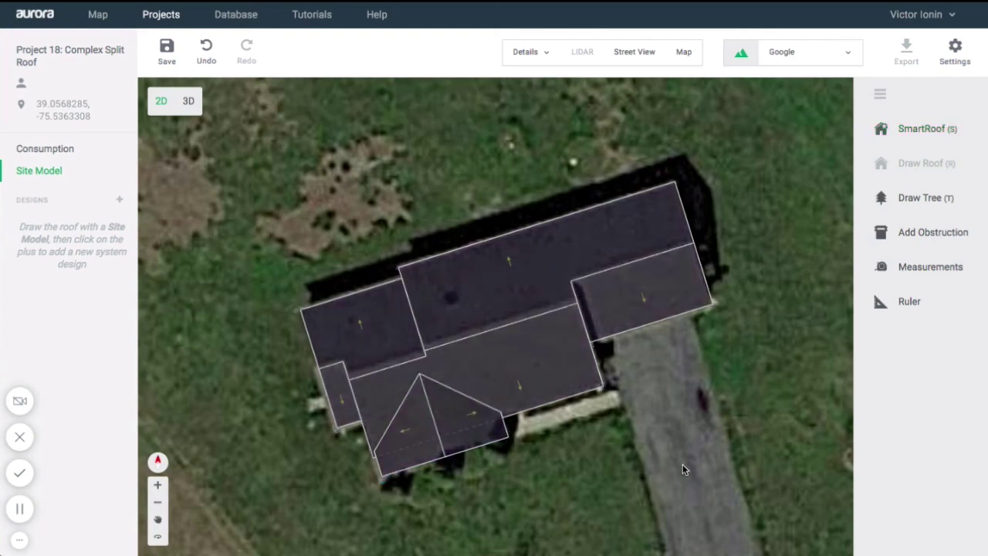
# Save the changes and inspect the complex split roof in 3D with the satellite imagery hidden.
pyautogui.click(191, 102)
pyautogui.click(581, 294)
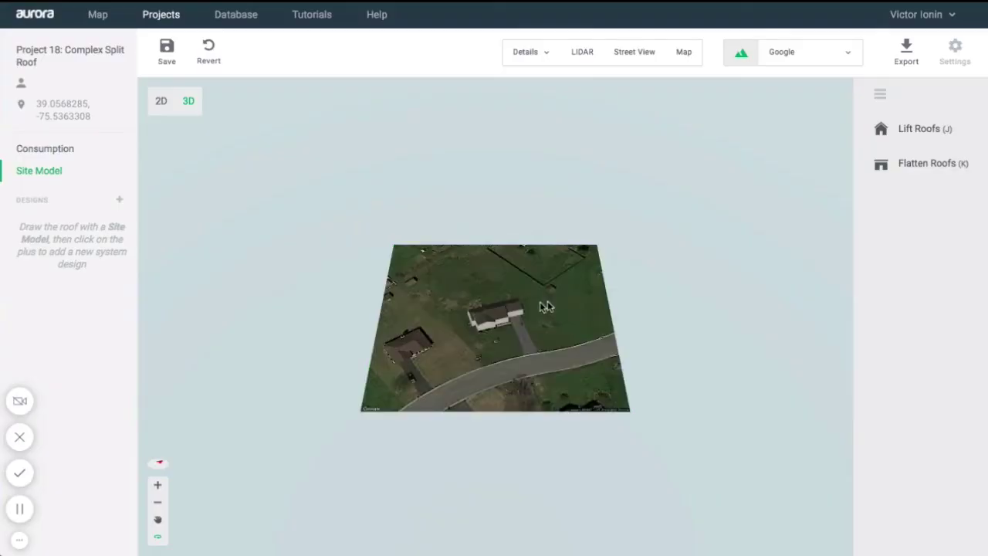
pyautogui.scroll(5, 523, 309)
pyautogui.click(741, 52)
pyautogui.moveTo(698, 259); pyautogui.dragTo(282, 247)
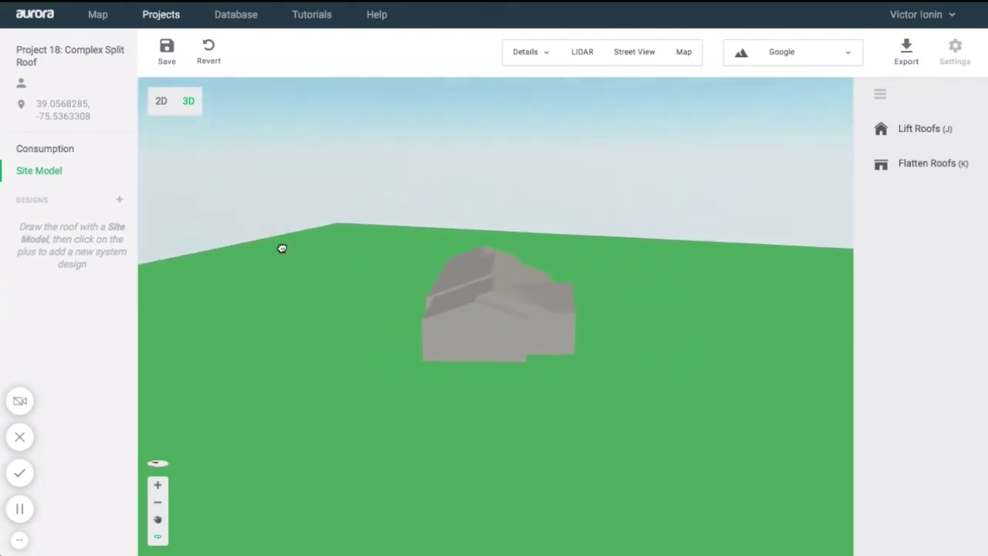